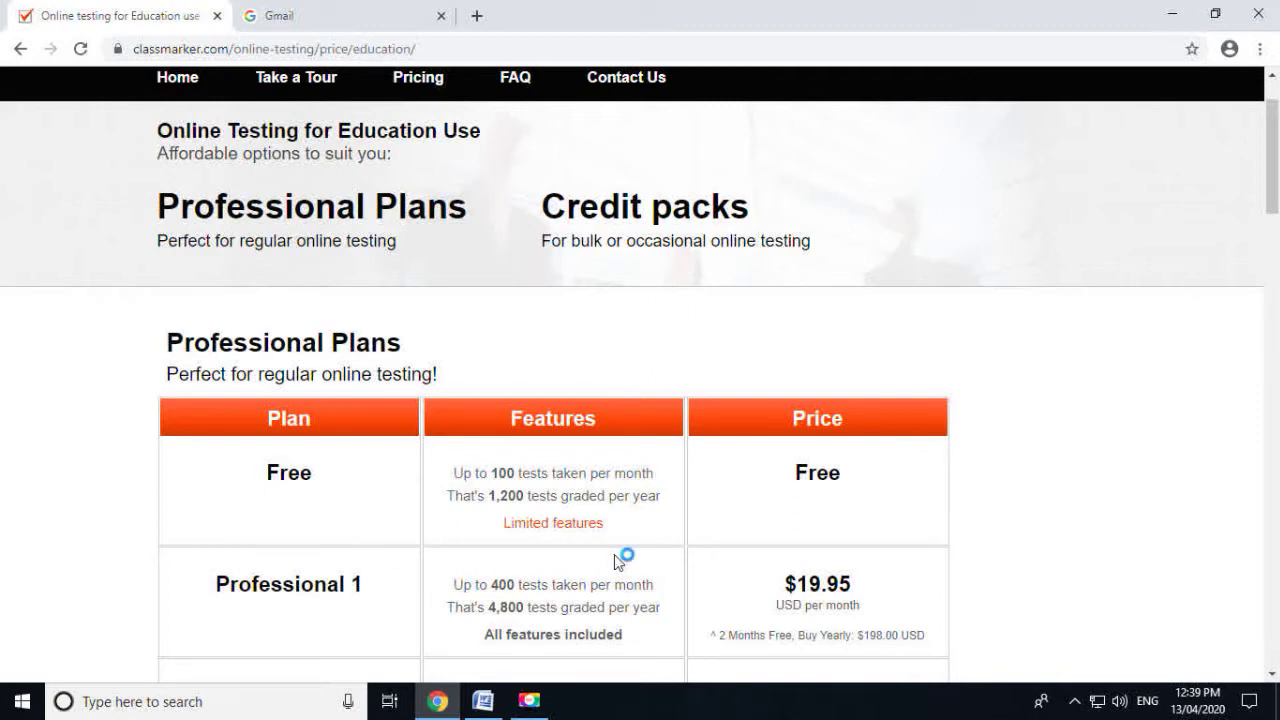
# From the ClassMarker home page, start free registration as an education administrator
pyautogui.scroll(1, 620, 562)
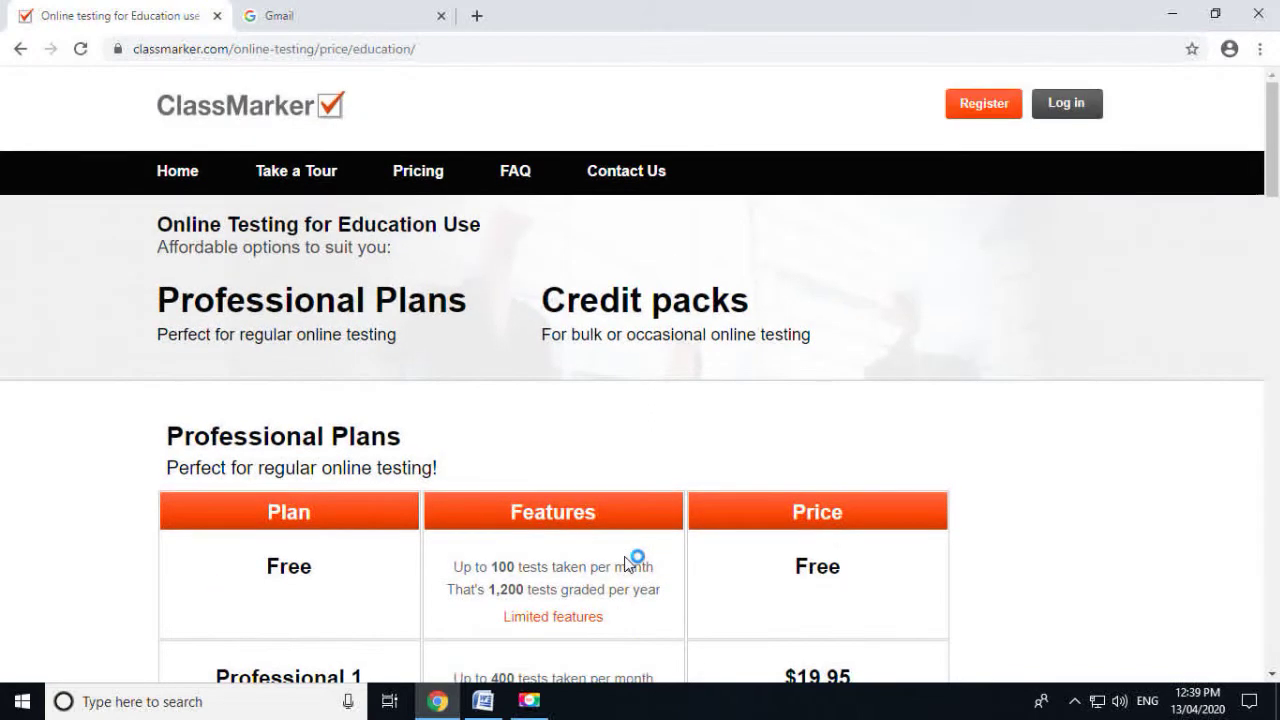
pyautogui.click(182, 176)
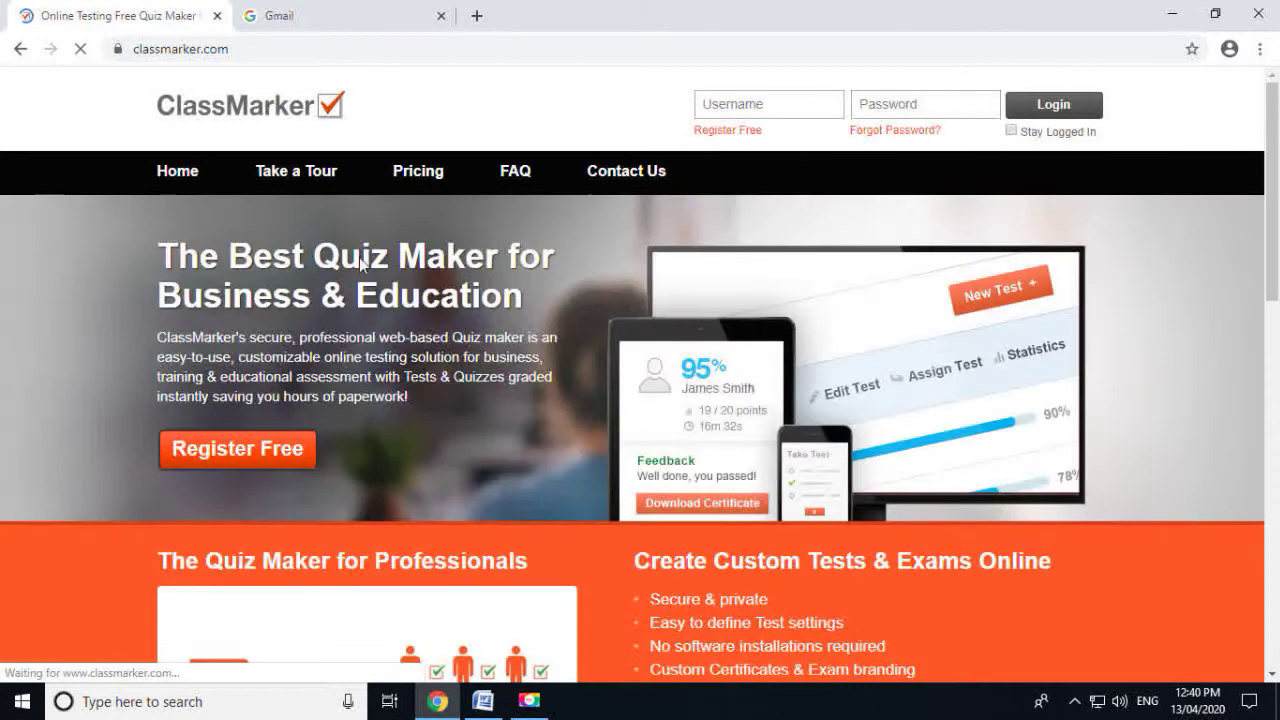
pyautogui.click(263, 455)
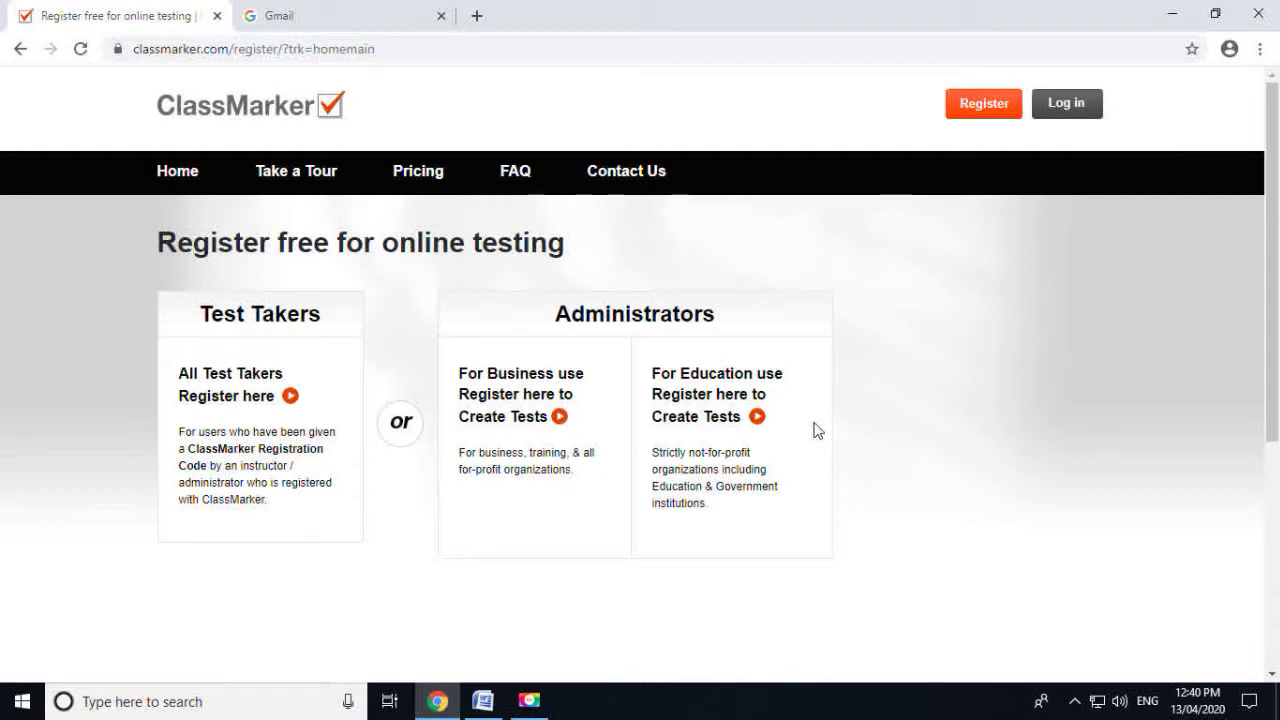
pyautogui.click(727, 401)
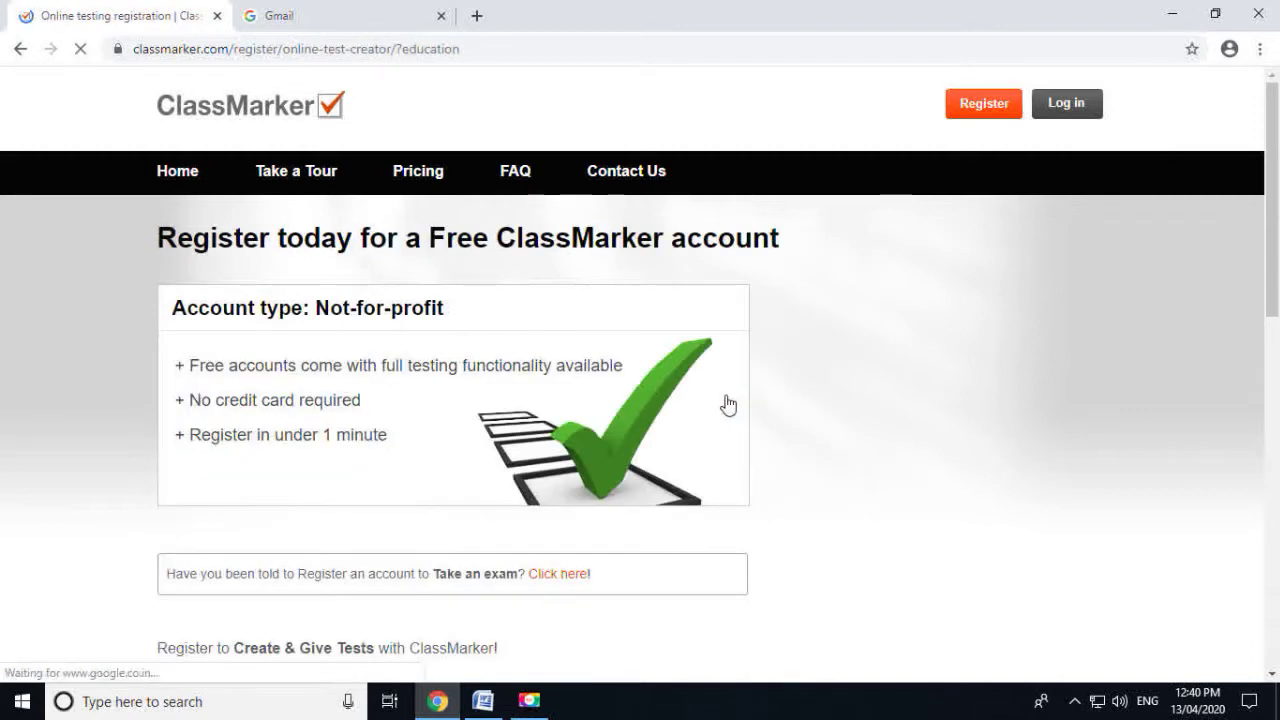
# Fill in the first name, last name and a username, and confirm the username is available
pyautogui.scroll(-1, 728, 403)
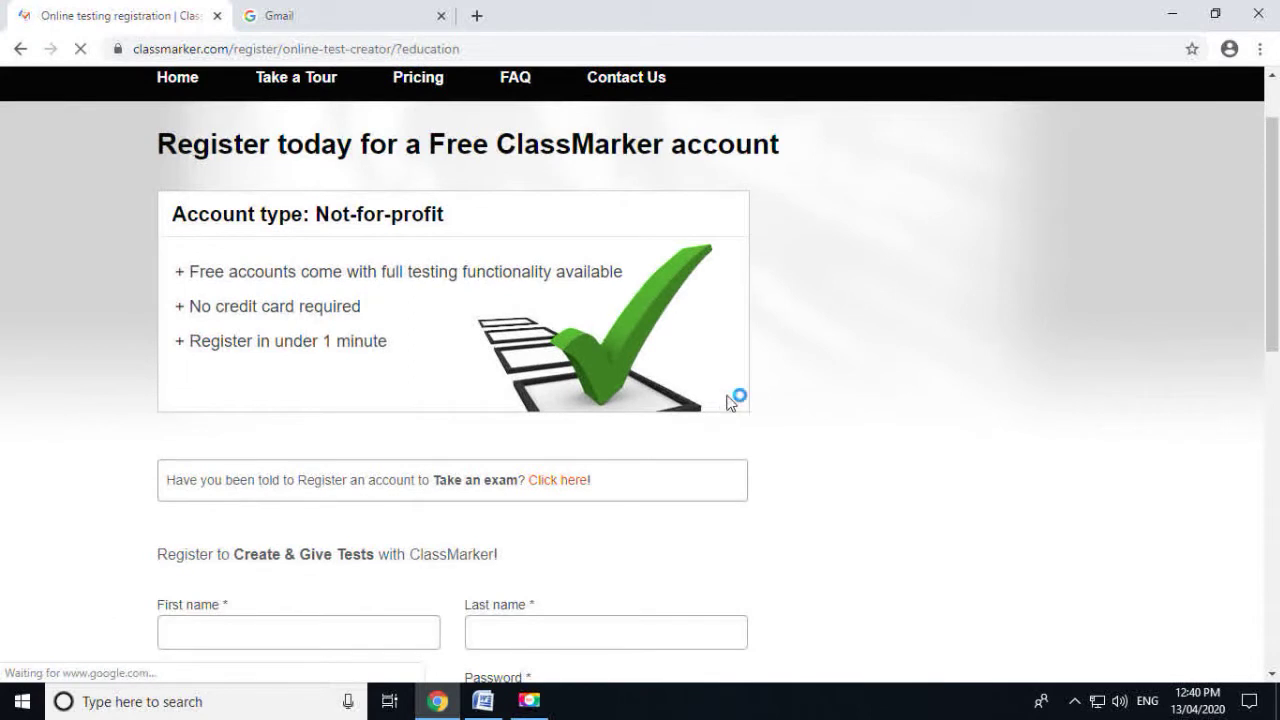
pyautogui.scroll(-1, 727, 401)
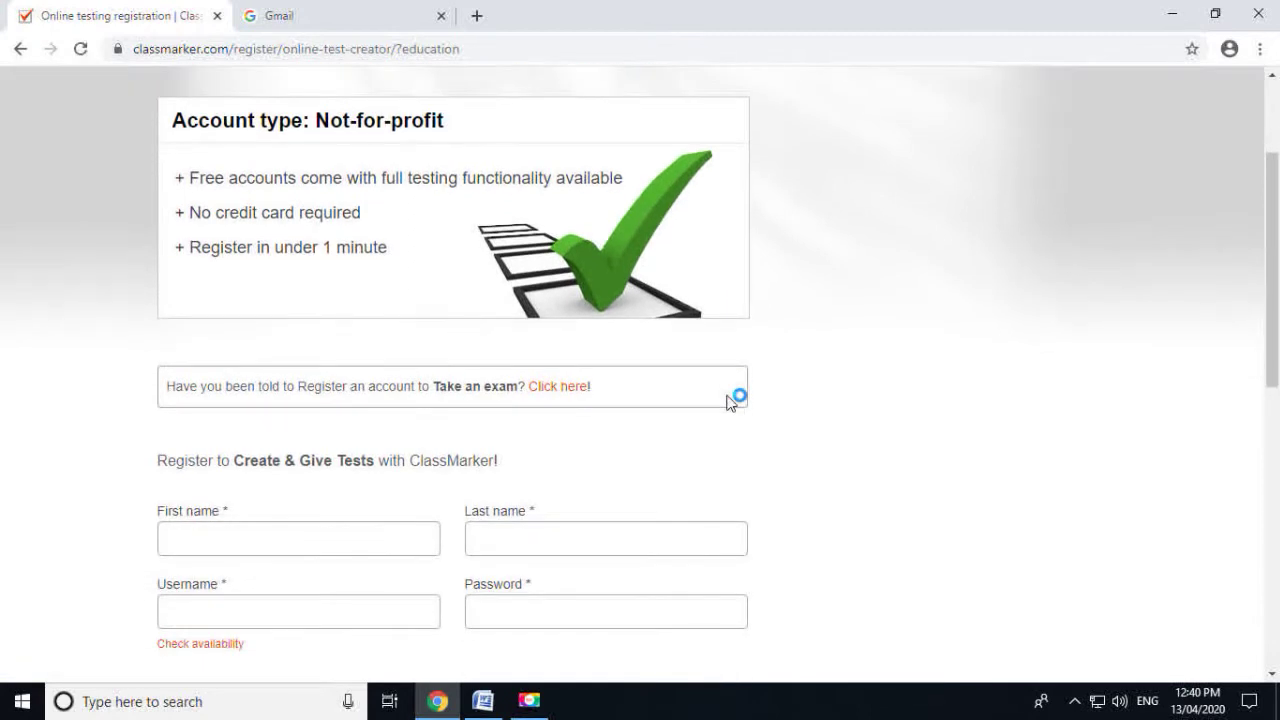
pyautogui.scroll(-1, 728, 401)
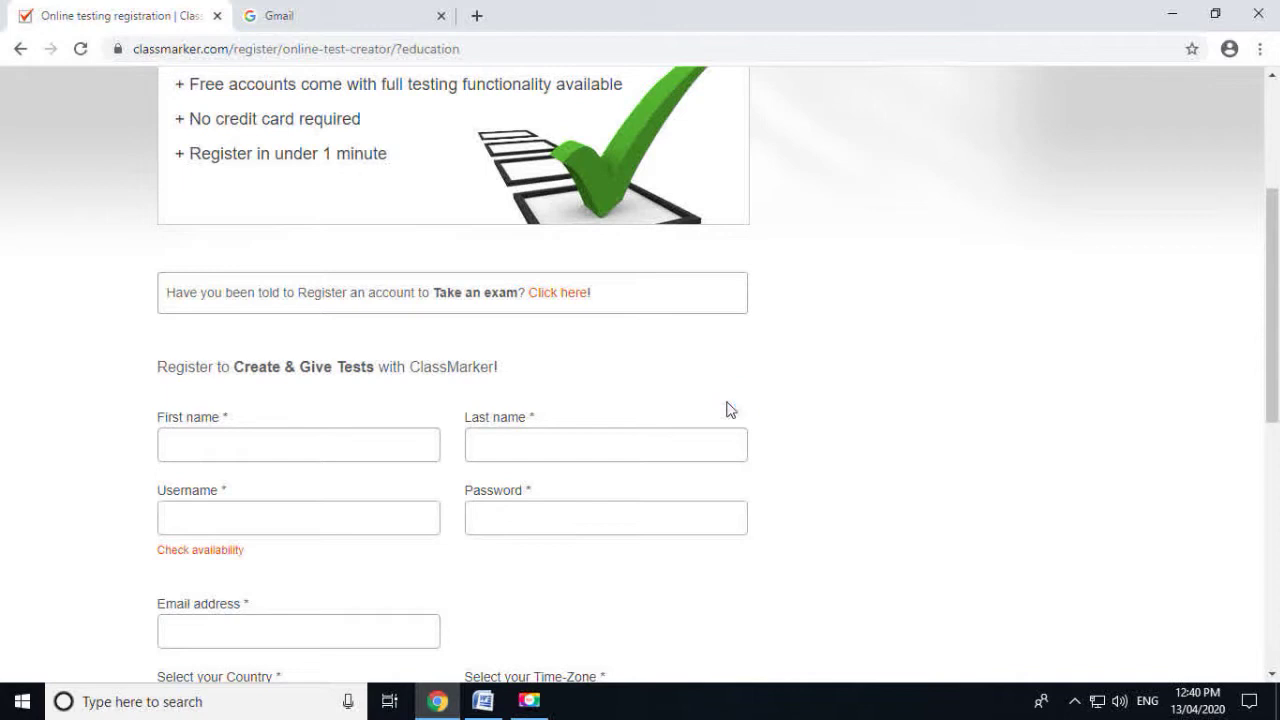
pyautogui.click(338, 446)
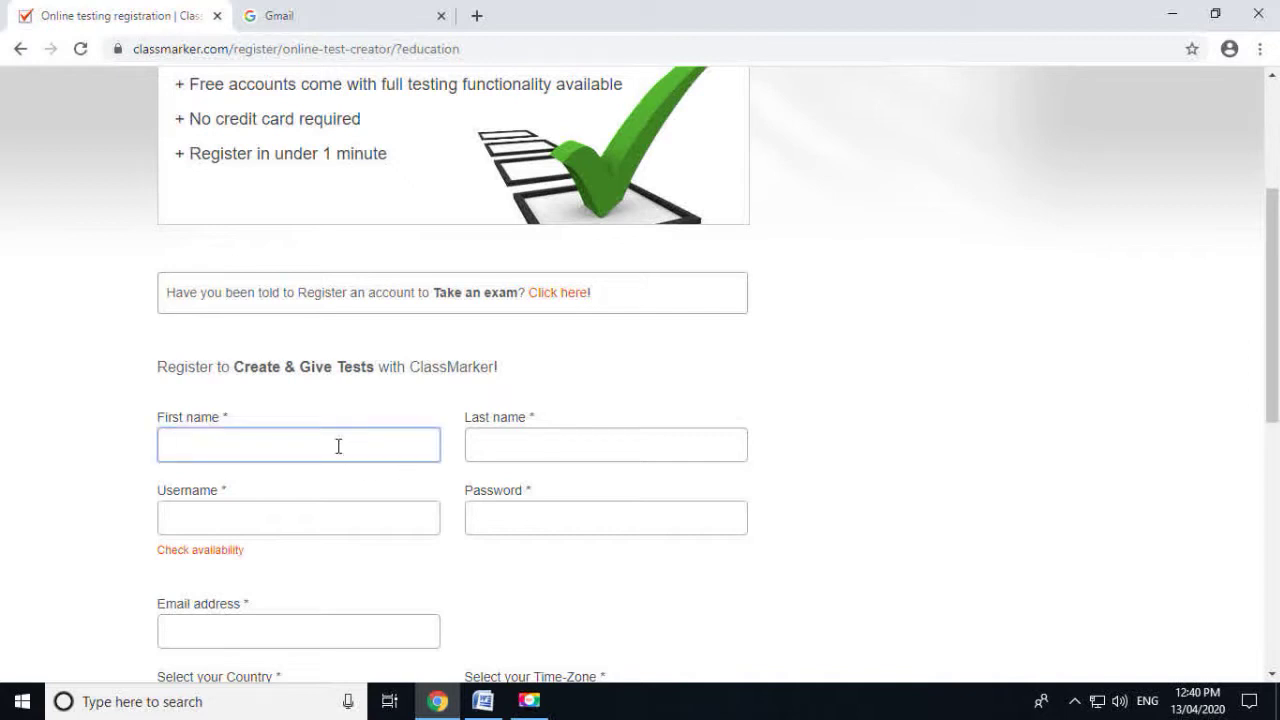
pyautogui.press('Tab')
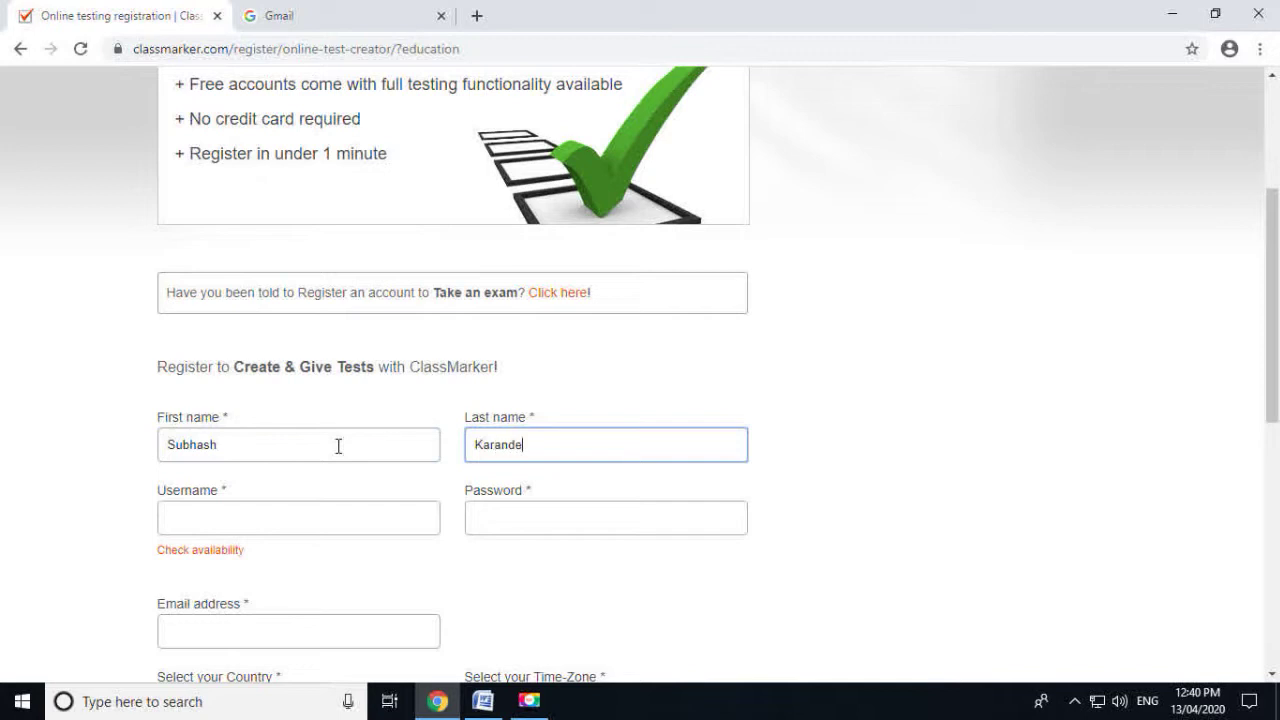
pyautogui.press('Tab')
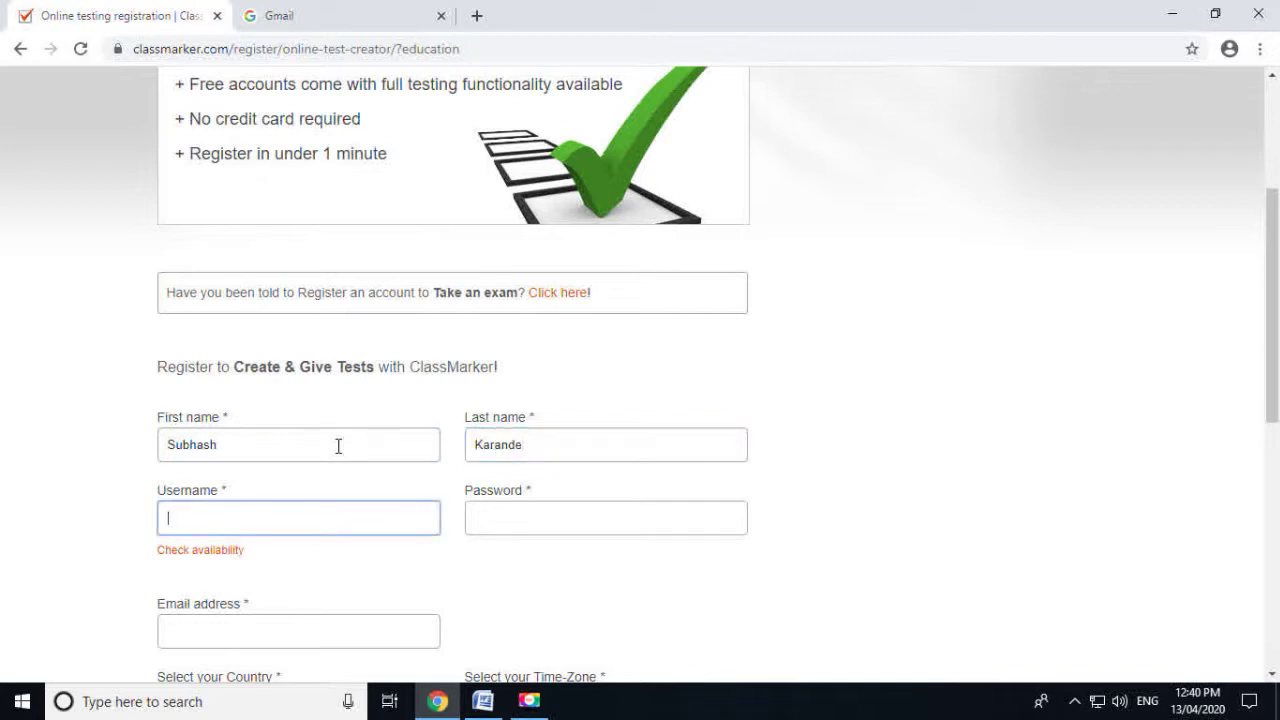
pyautogui.write('subhash')
pyautogui.write('kara')
pyautogui.press('BackSpace')
pyautogui.press('BackSpace')
pyautogui.press('BackSpace')
pyautogui.press('BackSpace')
pyautogui.press('BackSpace')
pyautogui.press('BackSpace')
pyautogui.press('BackSpace')
pyautogui.press('BackSpace')
pyautogui.press('BackSpace')
pyautogui.press('BackSpace')
pyautogui.press('BackSpace')
pyautogui.write('Subhashk')
pyautogui.press('BackSpace')
pyautogui.write('ande')
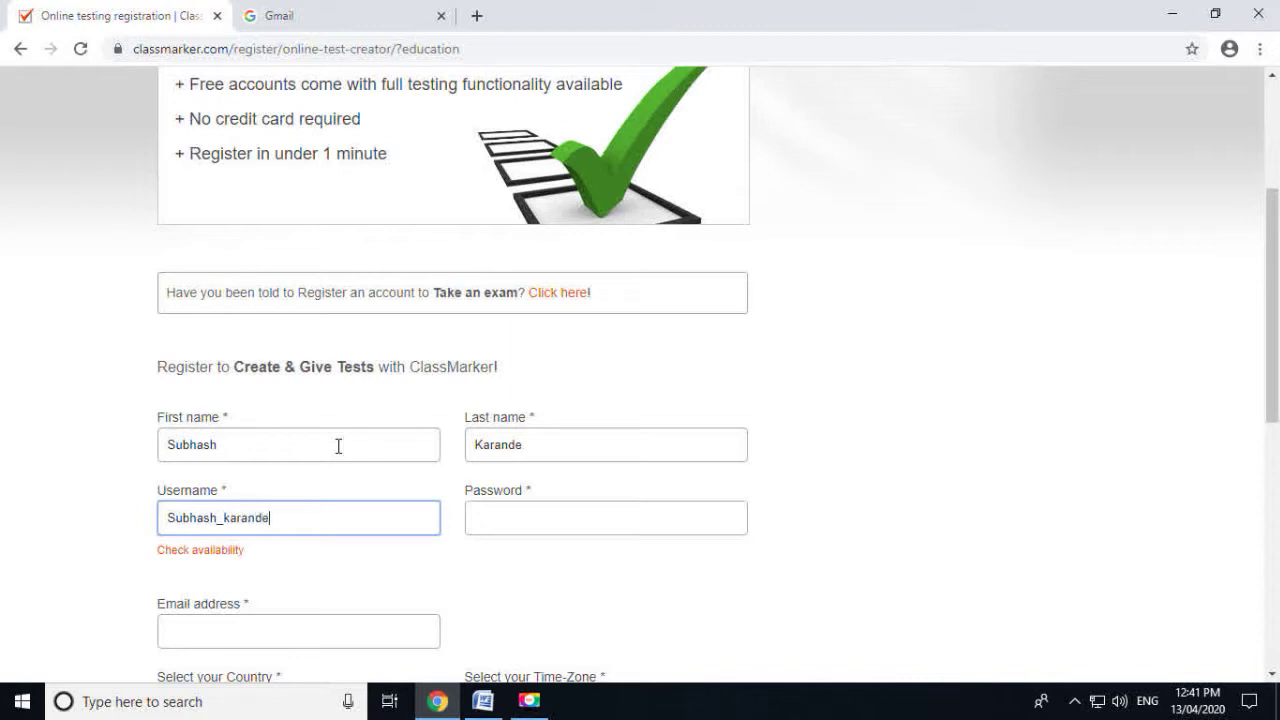
pyautogui.click(209, 558)
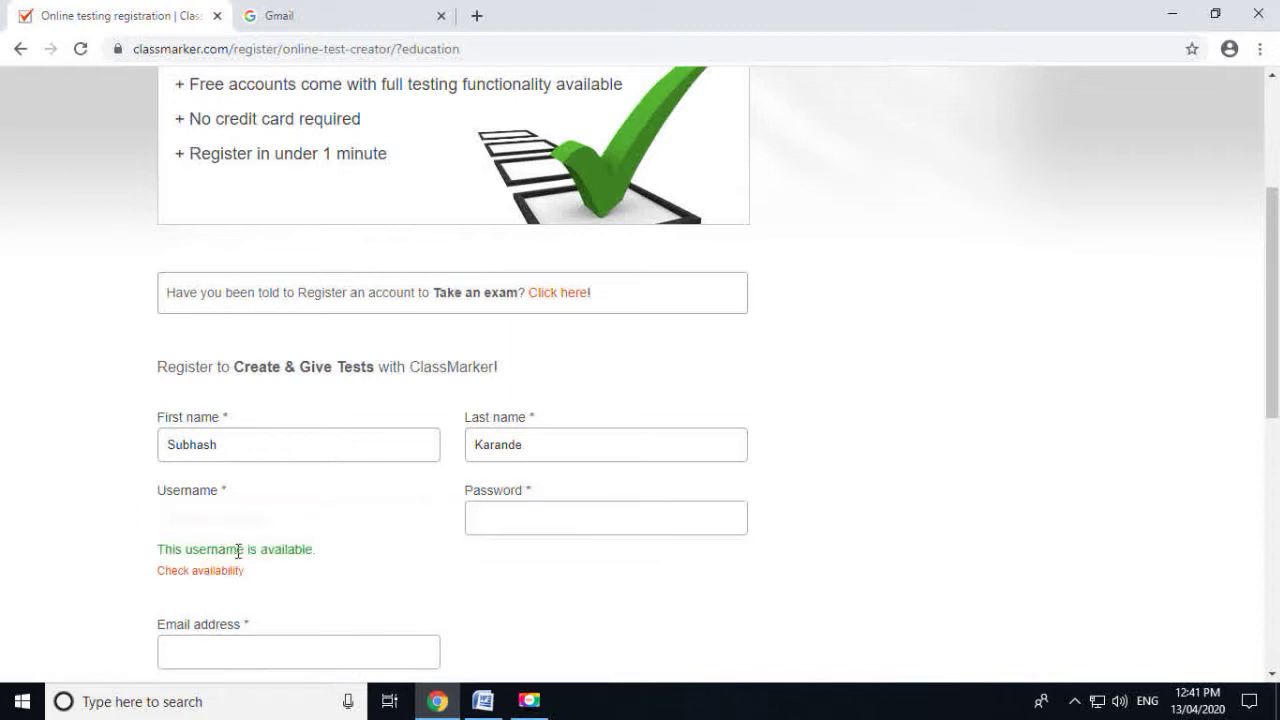
# Enter the account password and the registrant's e-mail address
pyautogui.click(580, 516)
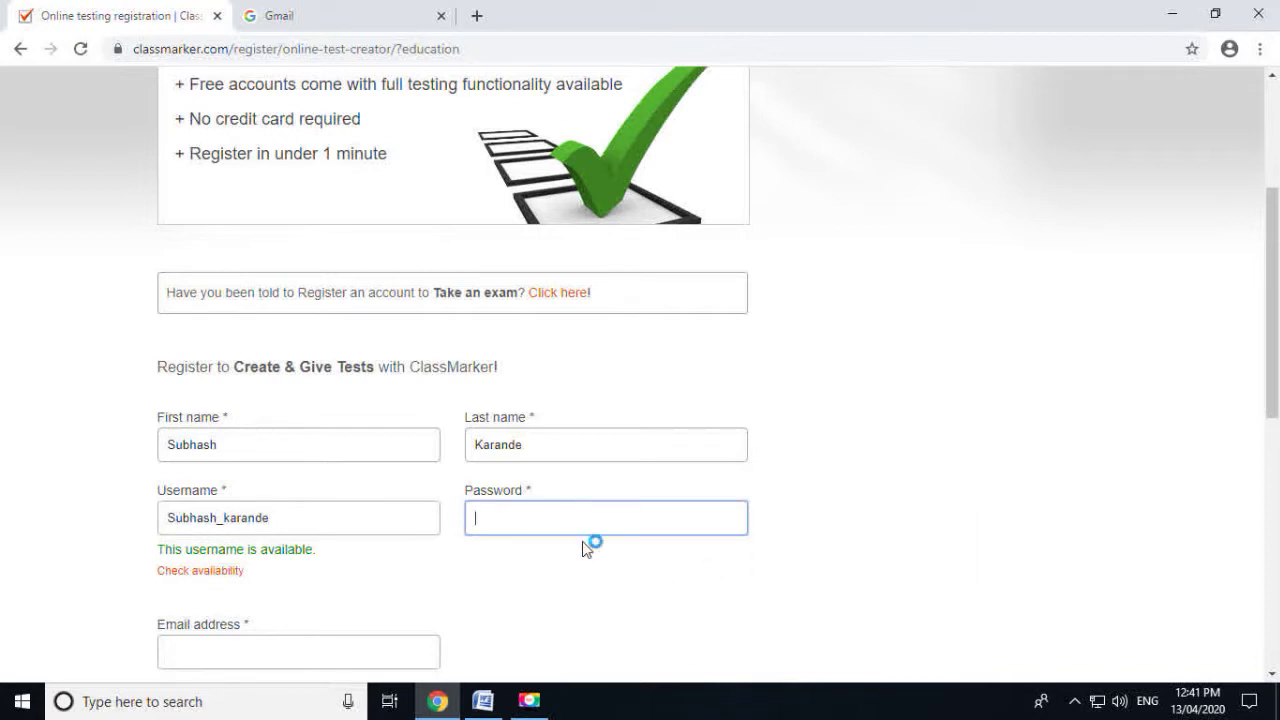
pyautogui.write('****')
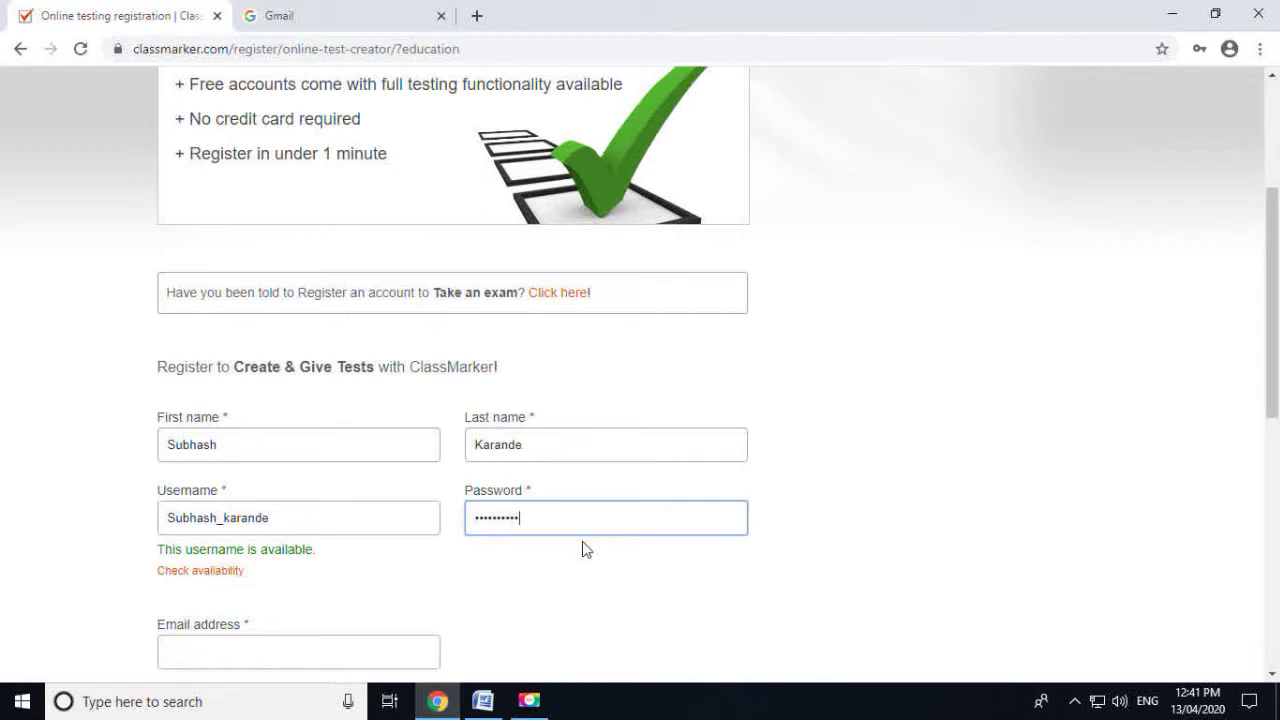
pyautogui.scroll(-2, 585, 549)
pyautogui.click(315, 461)
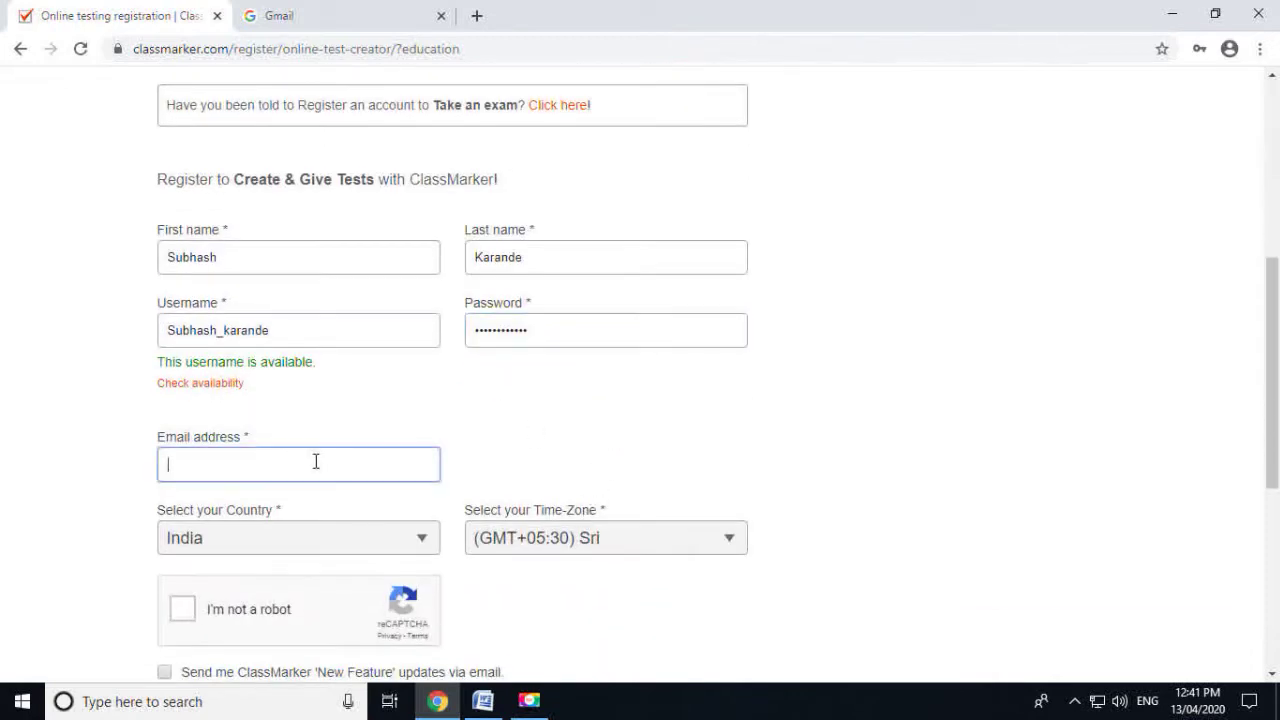
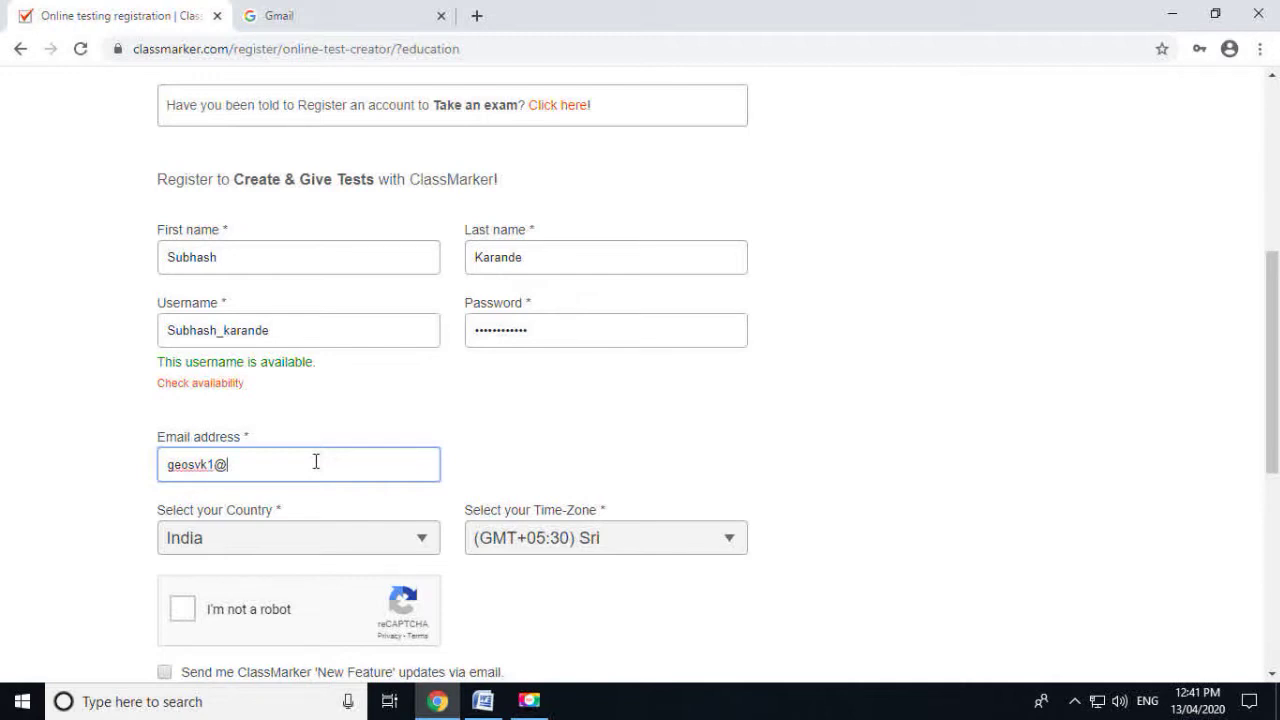
# Keep India as the country and tick the robot check, update e-mails and terms boxes
pyautogui.click(263, 548)
pyautogui.click(262, 547)
pyautogui.scroll(-2, 262, 546)
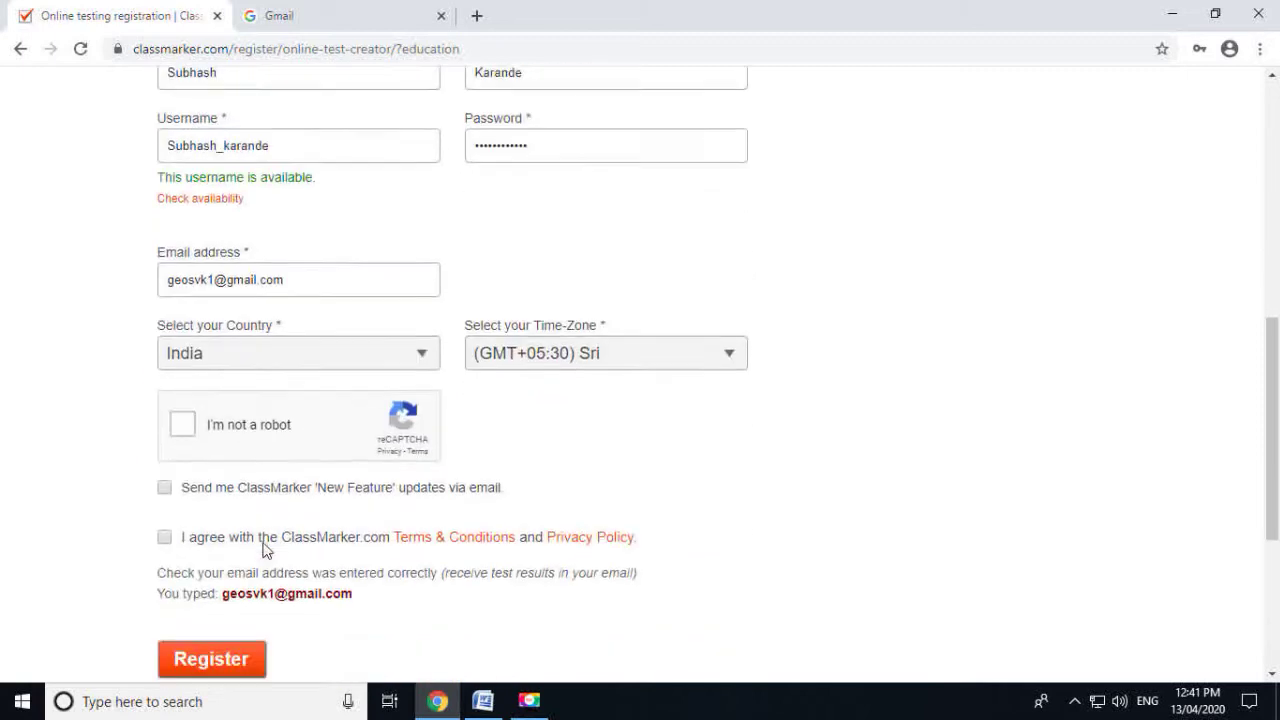
pyautogui.click(183, 422)
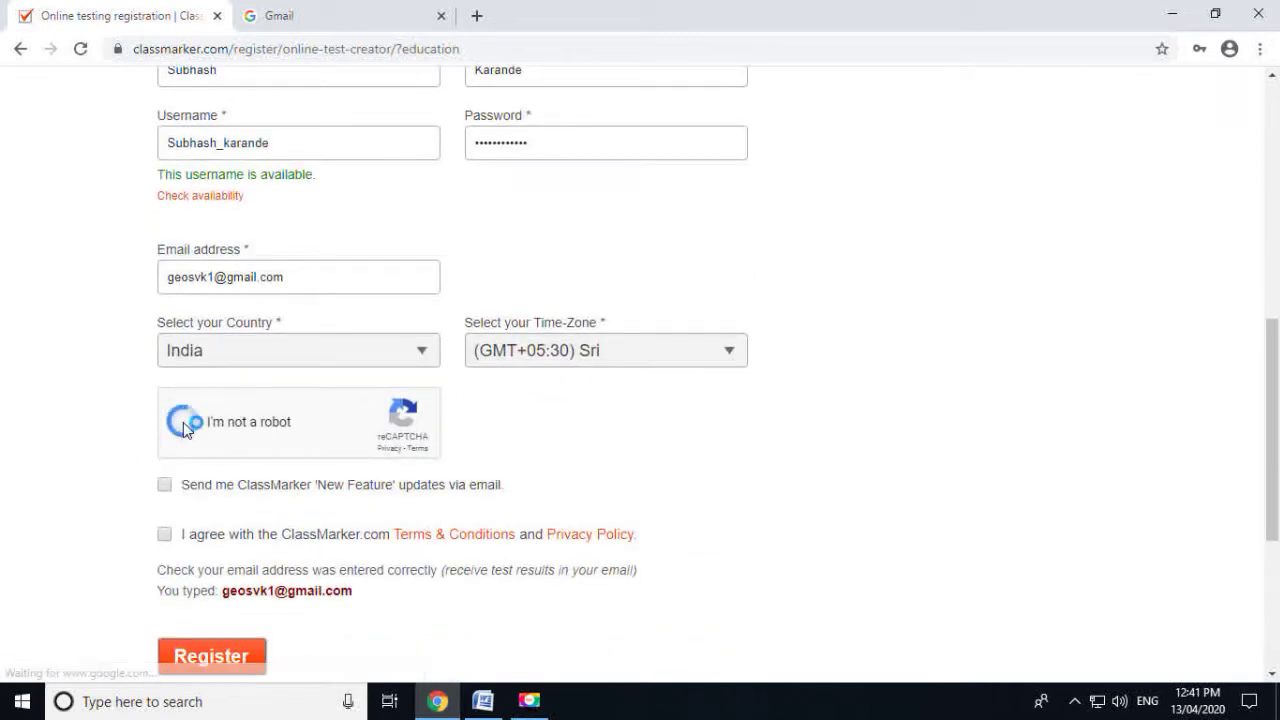
pyautogui.click(165, 486)
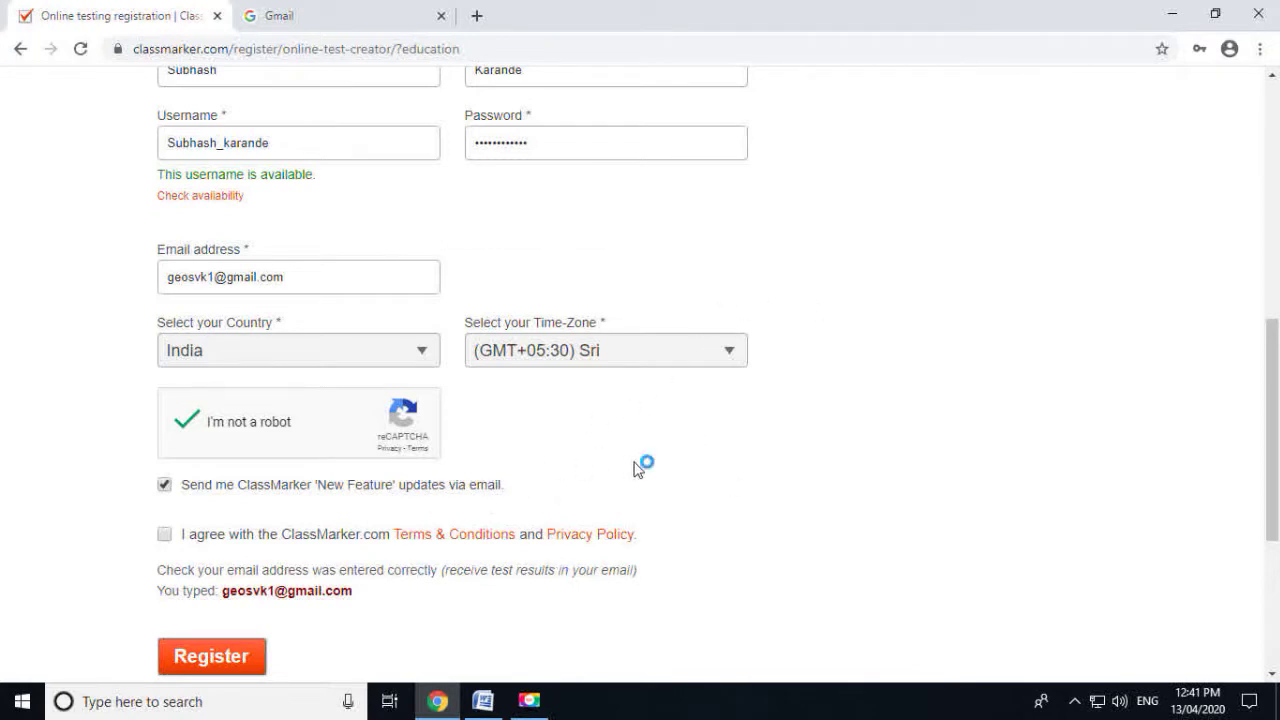
pyautogui.click(164, 534)
# Submit the registration and advance the Quick Tutorial to its next step
pyautogui.scroll(-1, 400, 551)
pyautogui.click(215, 564)
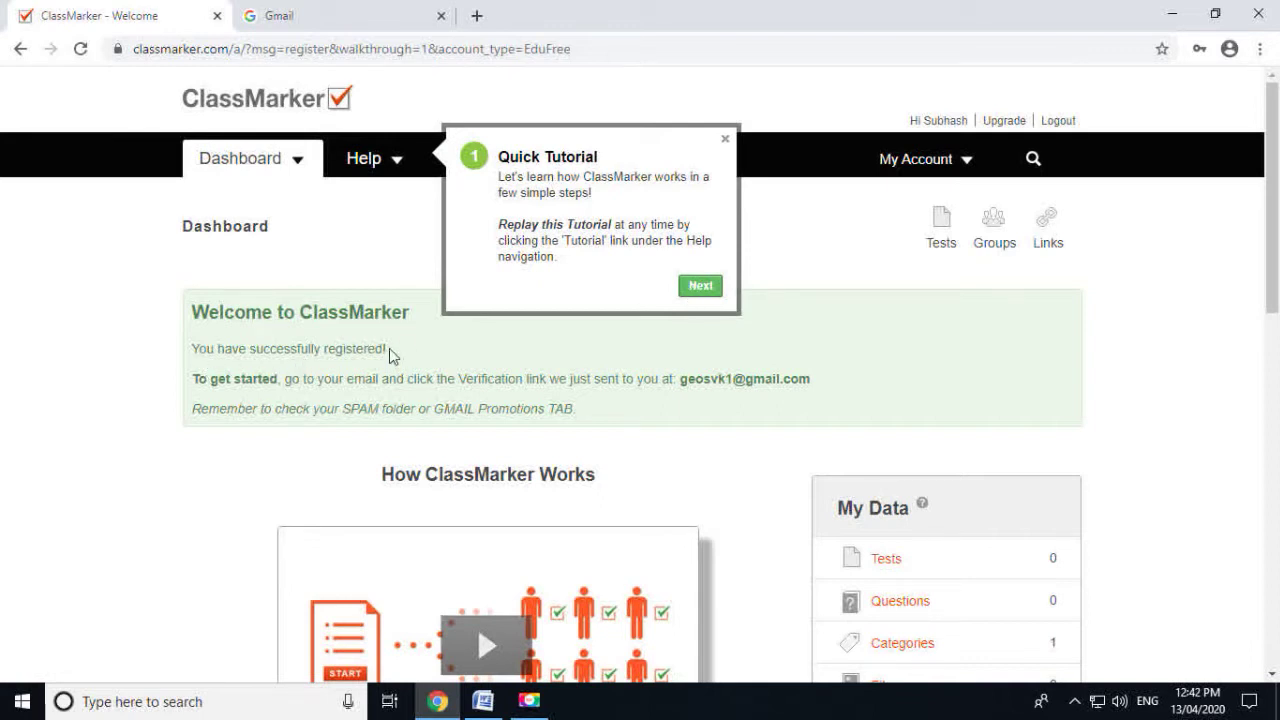
pyautogui.click(701, 287)
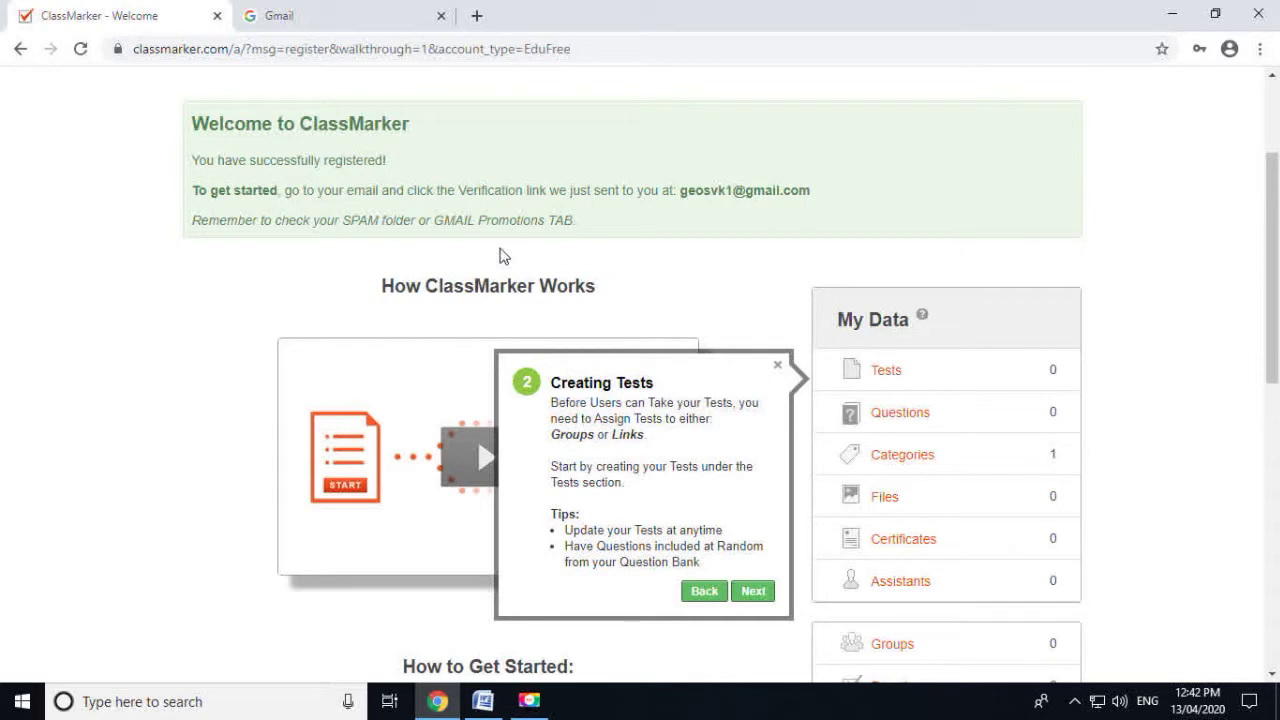
pyautogui.scroll(3, 497, 263)
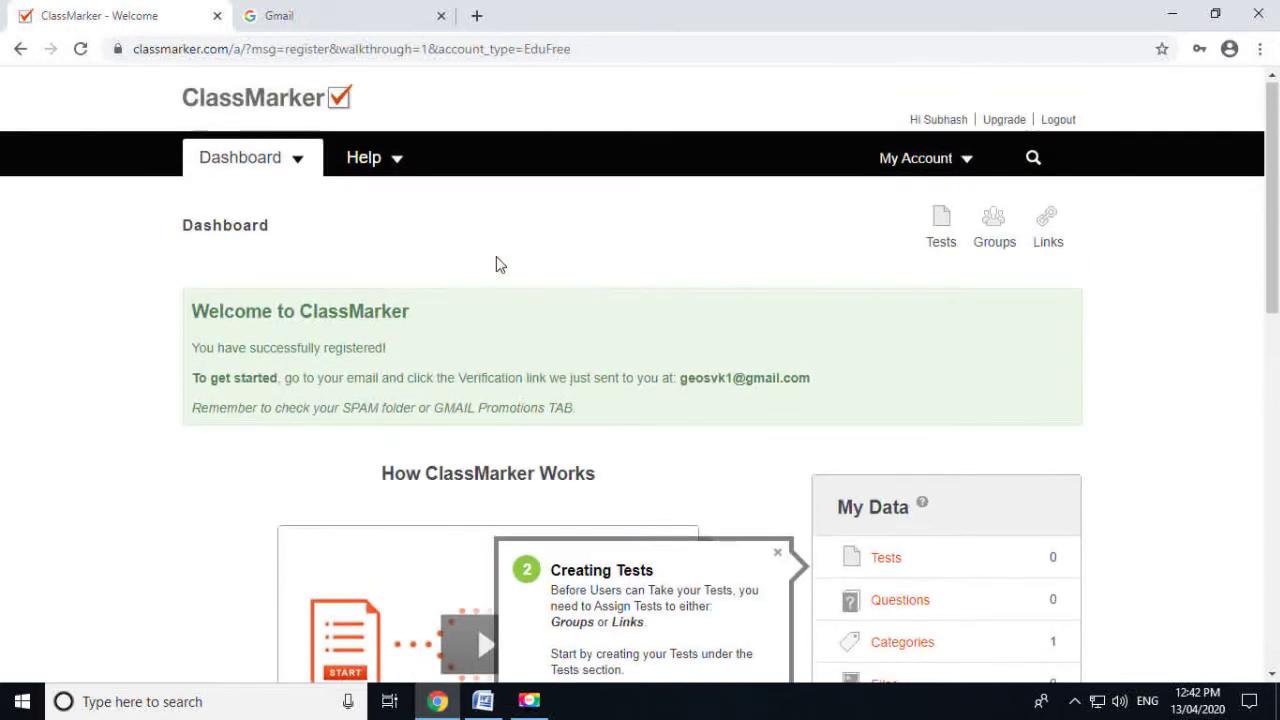
# Sign in to Gmail with the saved Google account and its password
pyautogui.click(320, 28)
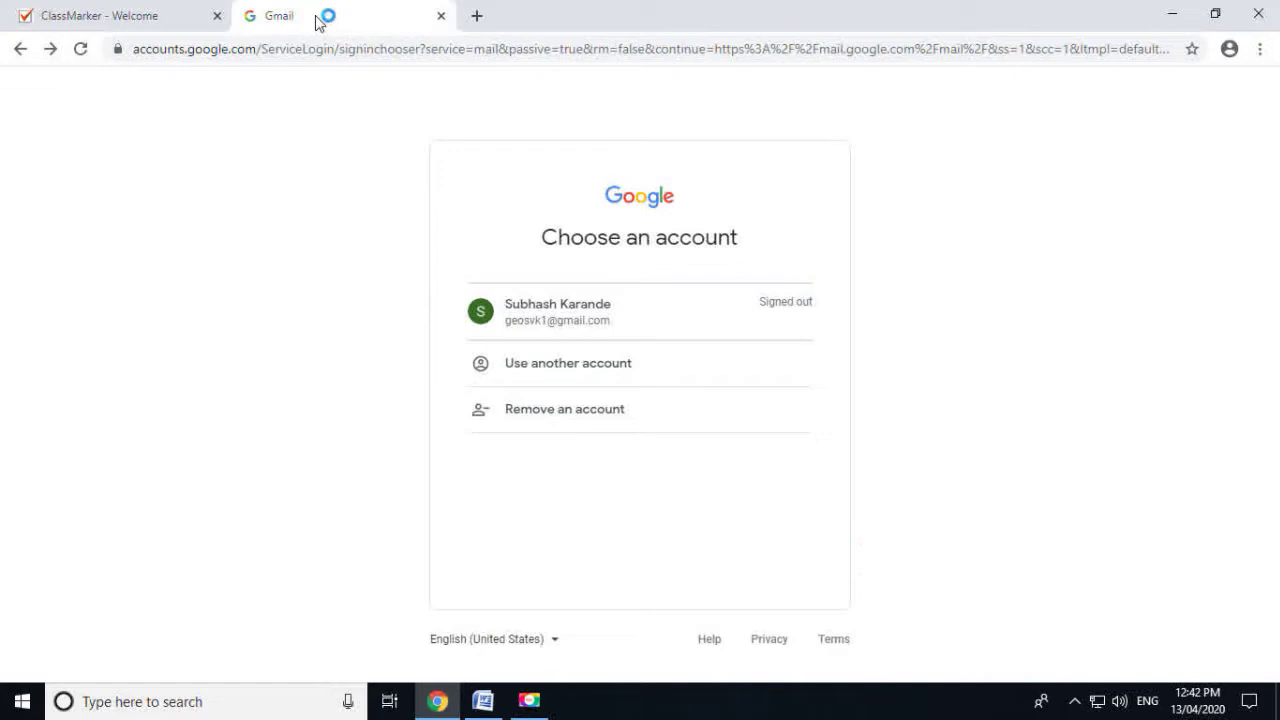
pyautogui.click(578, 318)
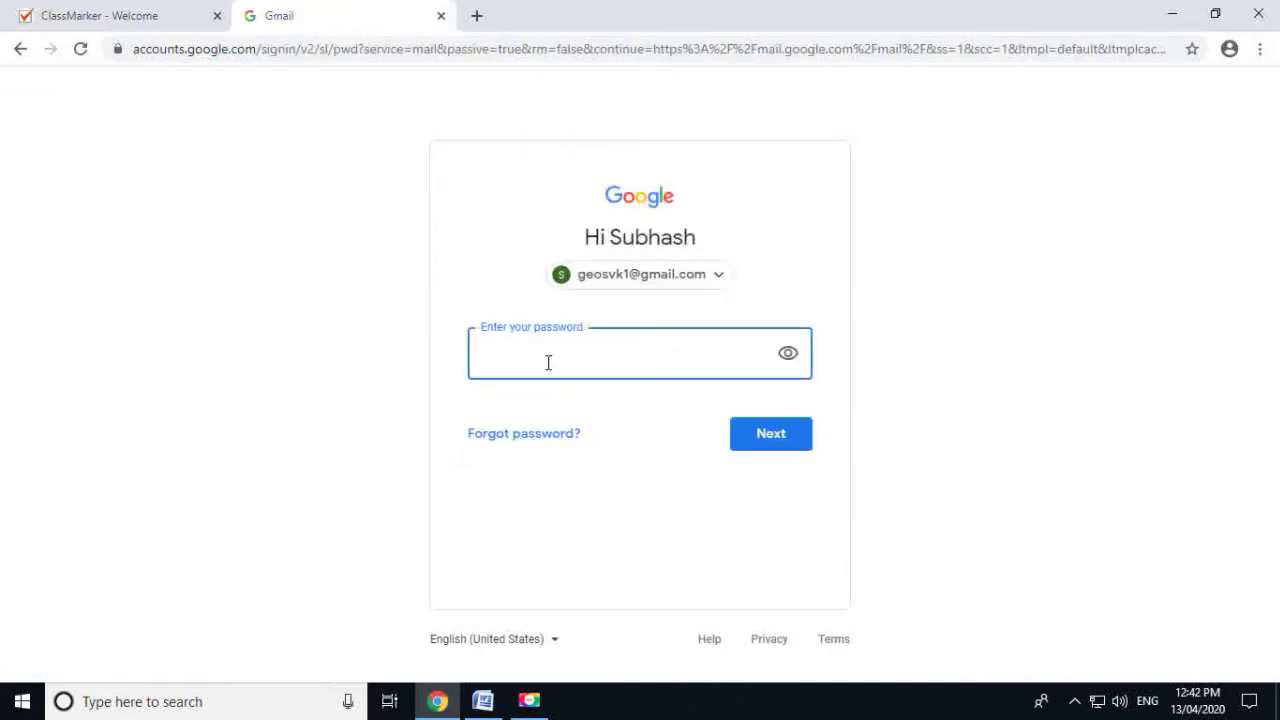
pyautogui.write('••••••')
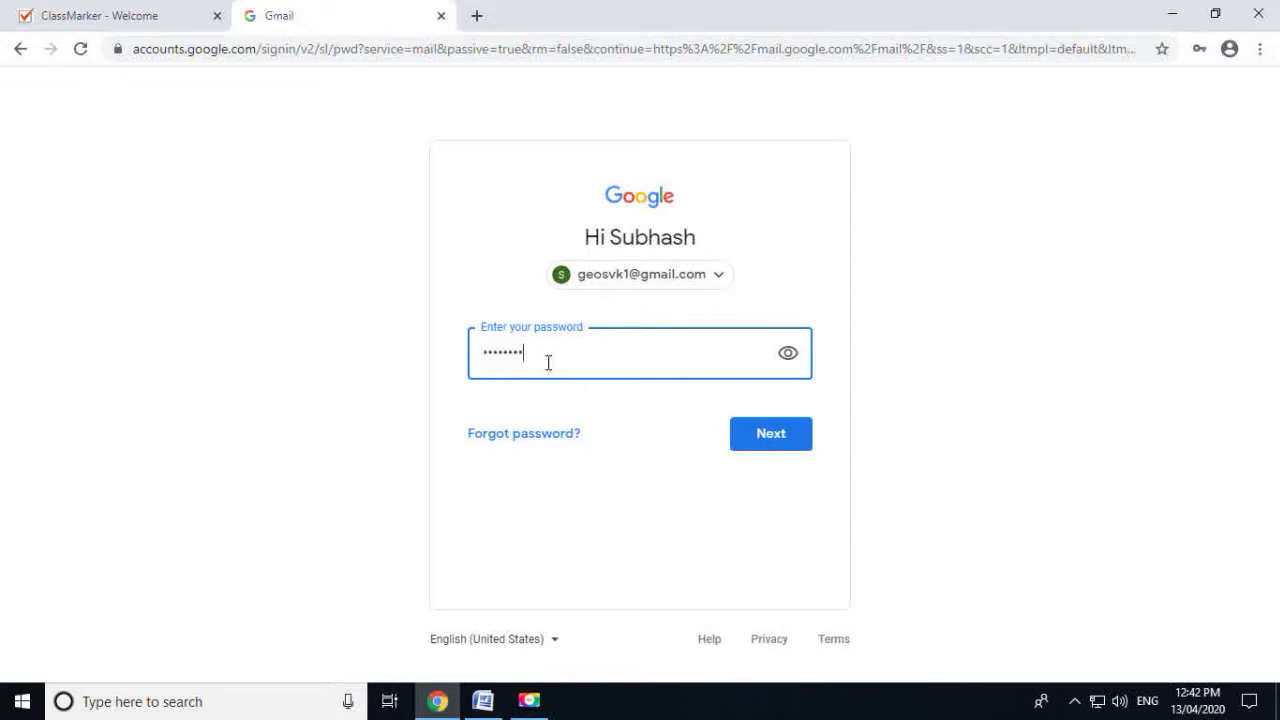
pyautogui.write('••••••')
pyautogui.click(790, 444)
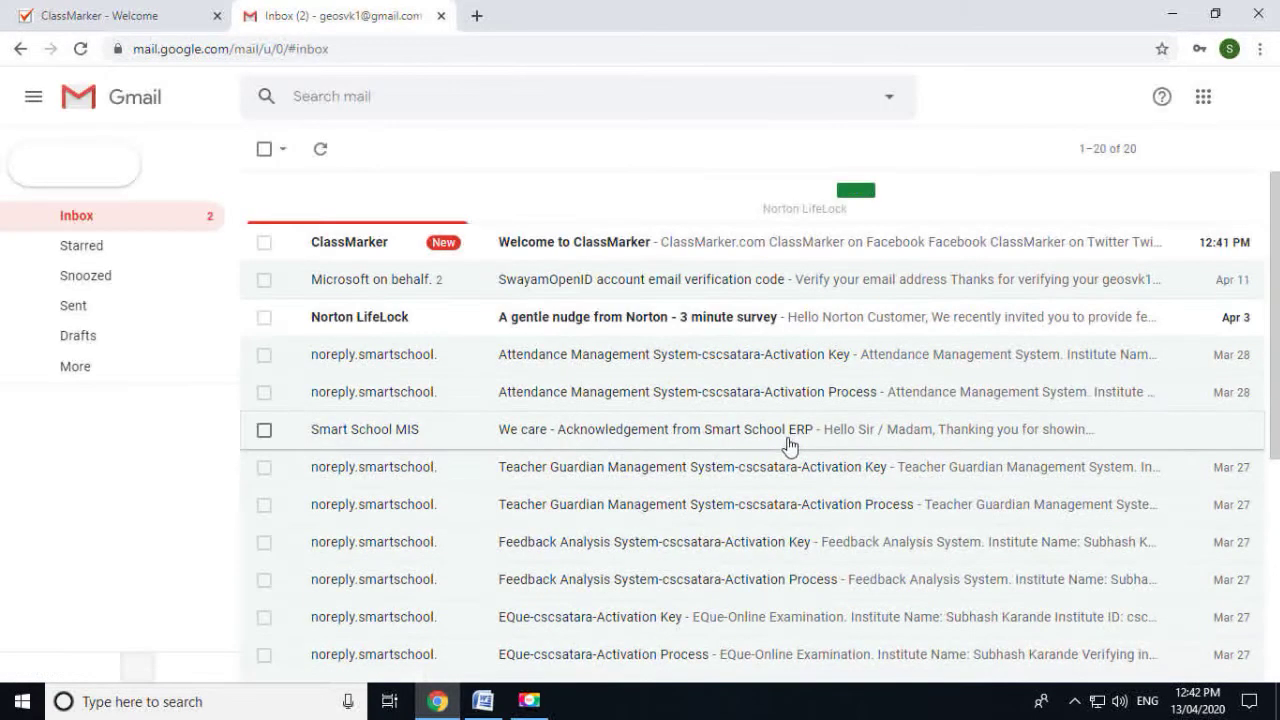
# Open the Welcome to ClassMarker email and follow its verification link
pyautogui.click(578, 253)
pyautogui.scroll(-2, 725, 452)
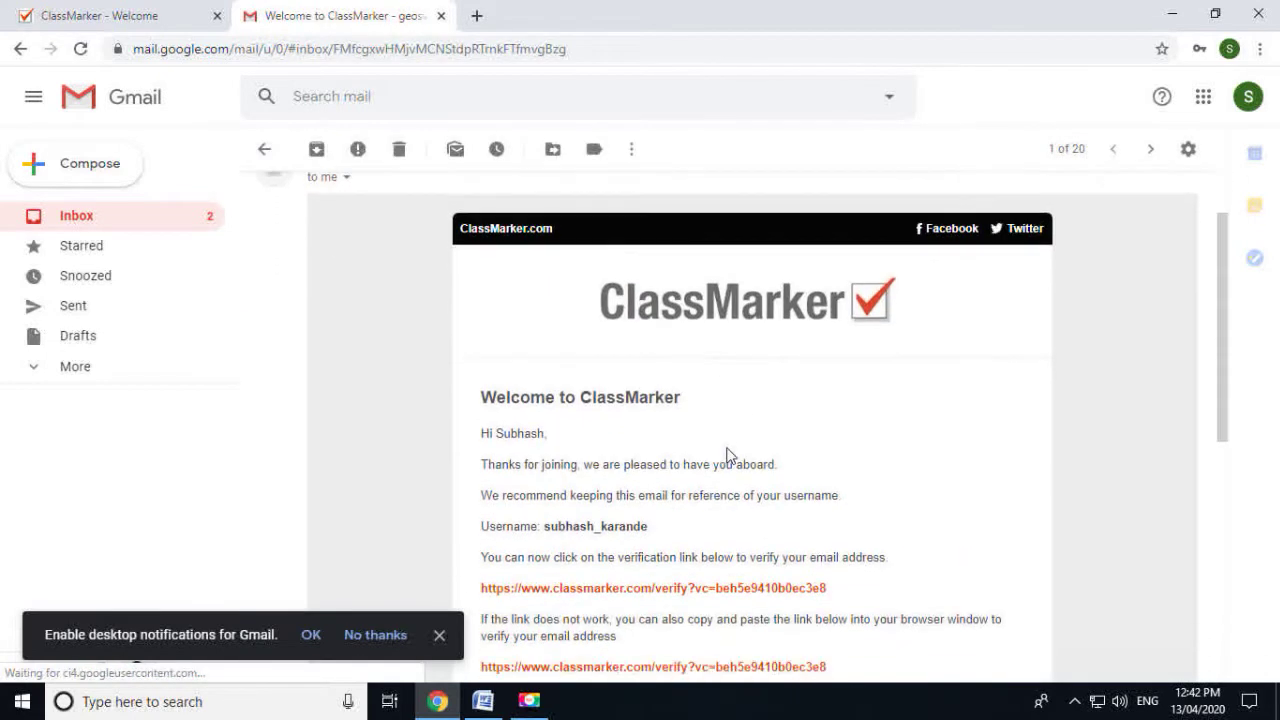
pyautogui.scroll(-2, 727, 455)
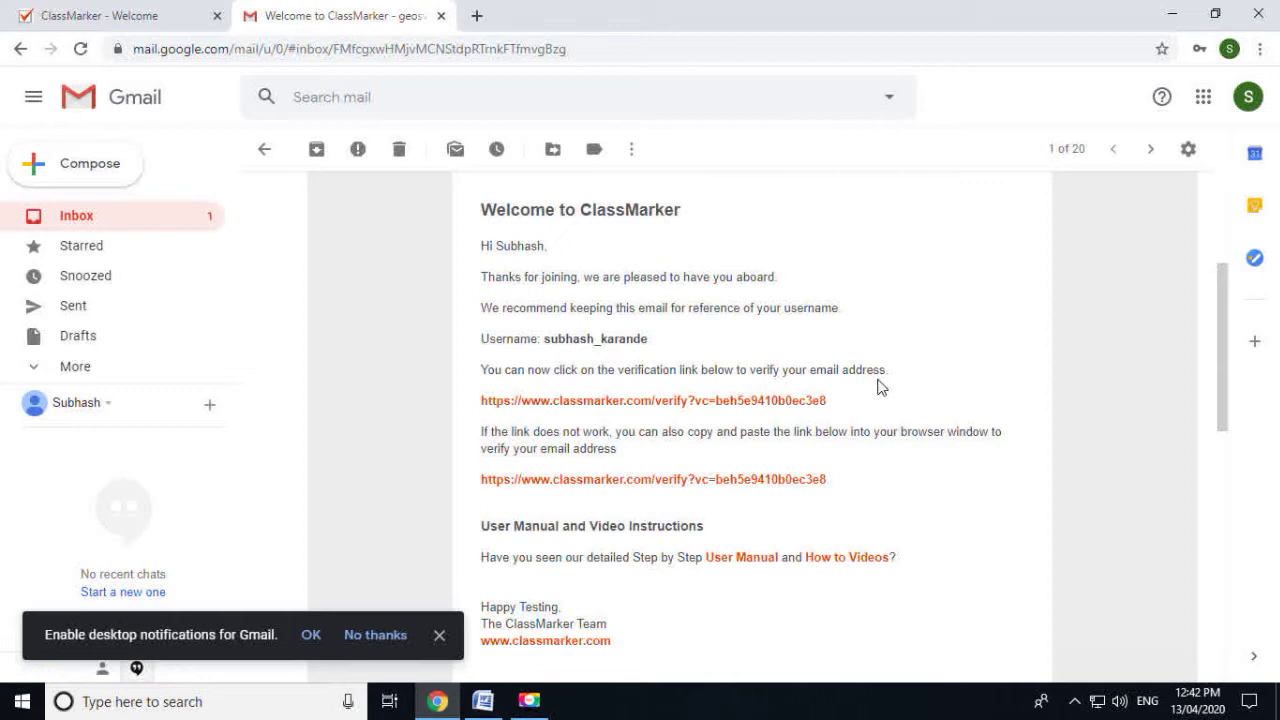
pyautogui.click(676, 401)
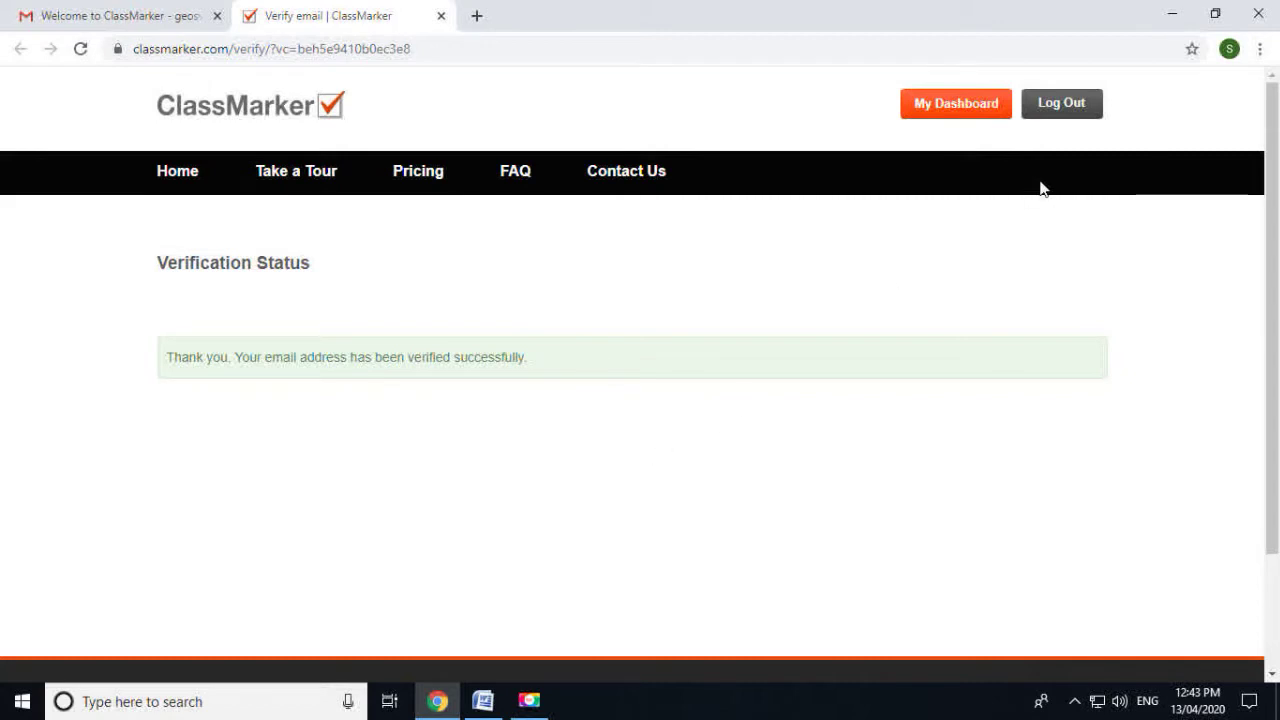
# Open My Dashboard, look over its My Data summary, then go to the test Categories page
pyautogui.click(975, 107)
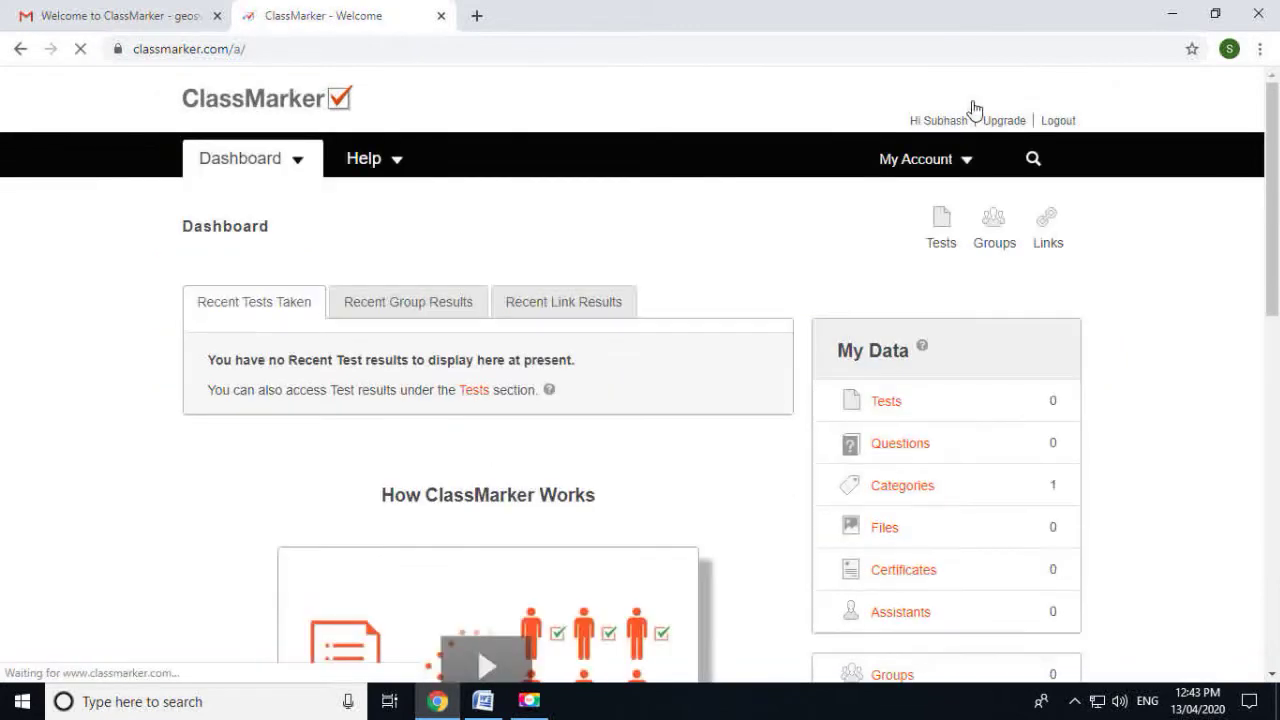
pyautogui.scroll(-1, 758, 320)
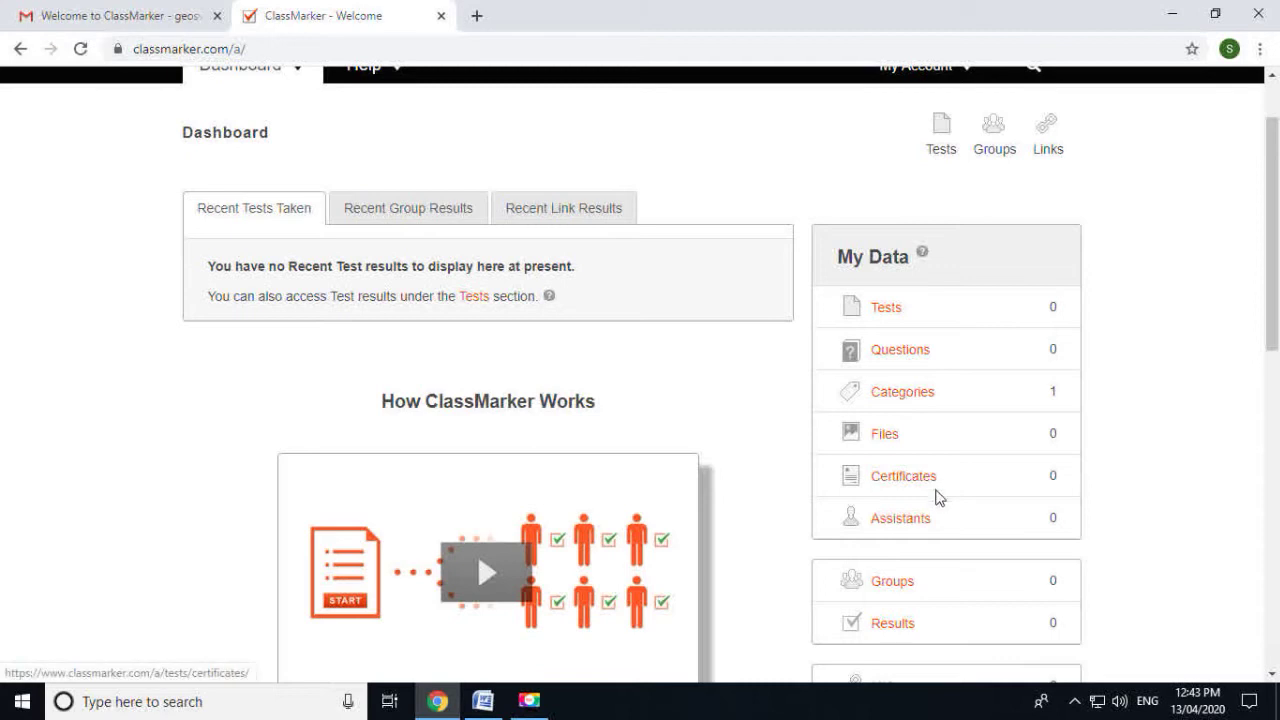
pyautogui.scroll(-1, 936, 497)
pyautogui.scroll(-2, 941, 447)
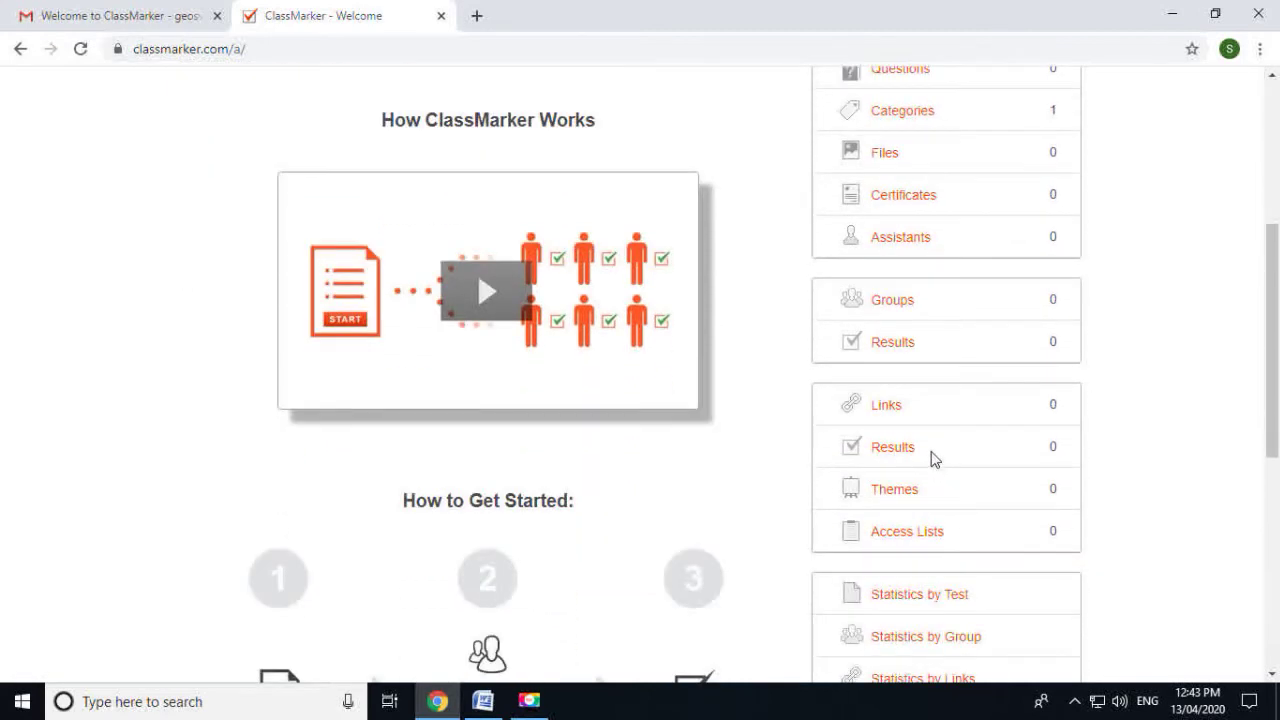
pyautogui.scroll(-1, 929, 499)
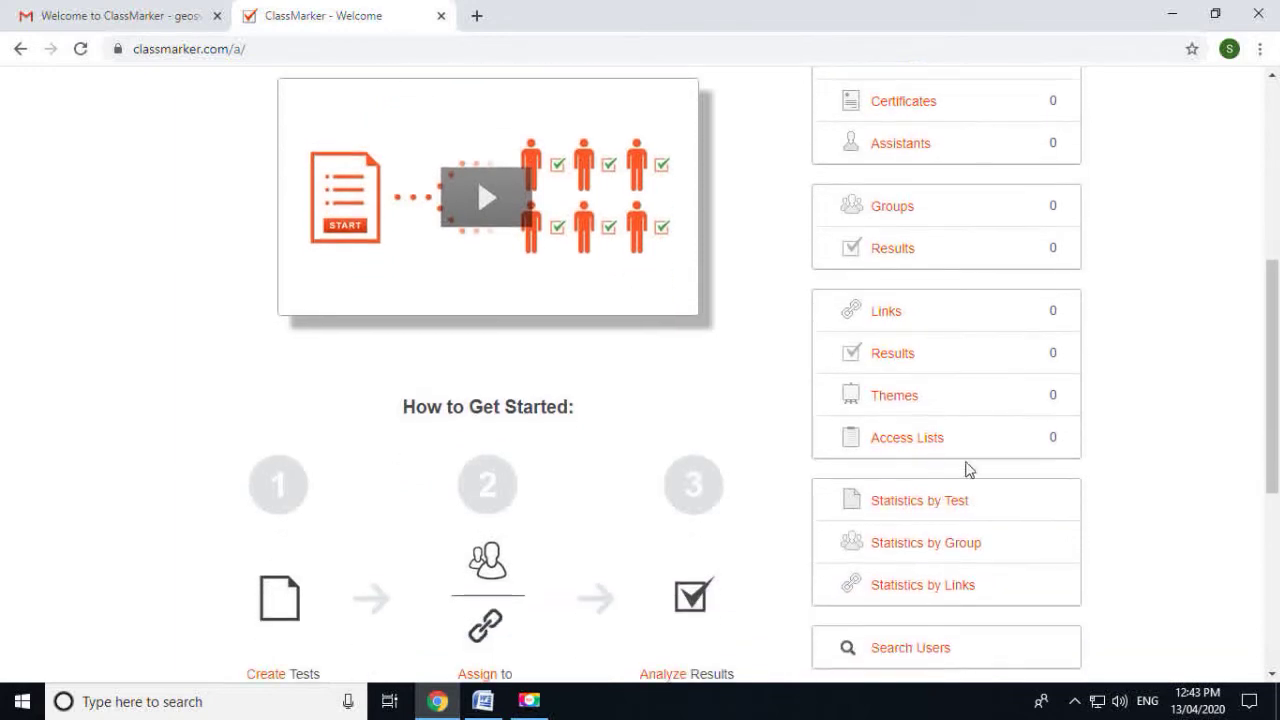
pyautogui.scroll(-1, 1006, 494)
pyautogui.scroll(4, 1034, 535)
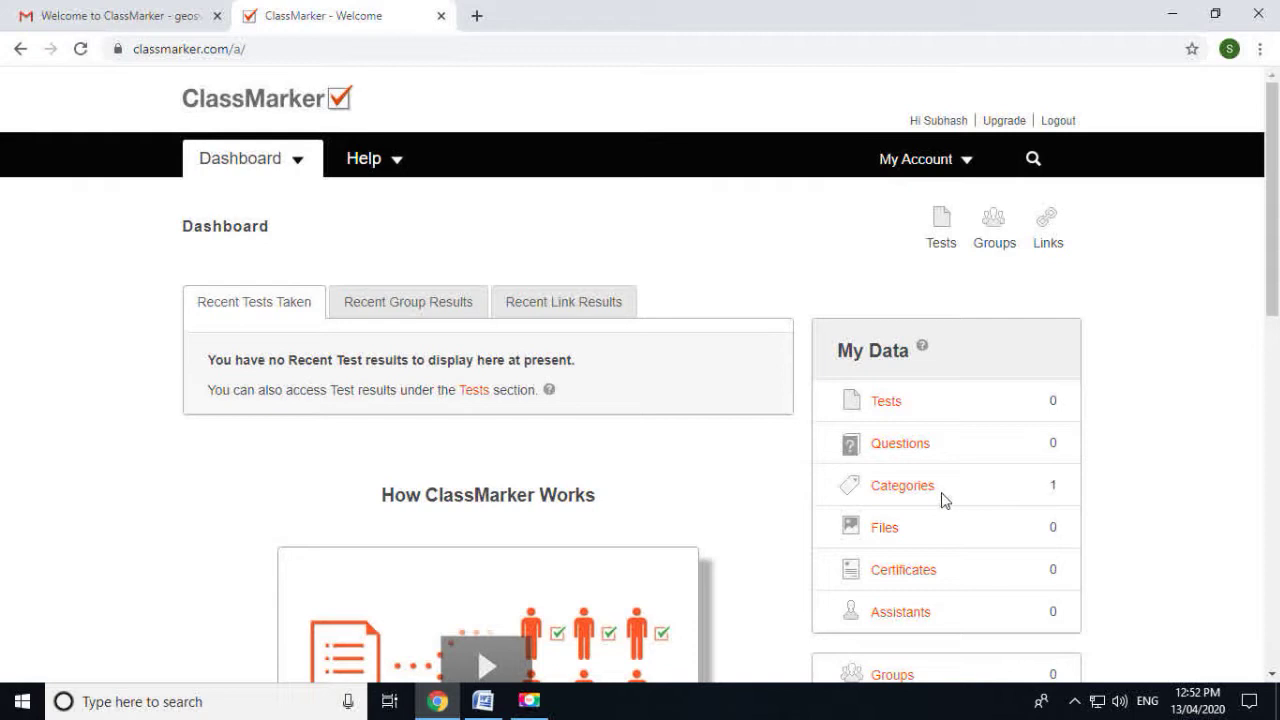
pyautogui.click(906, 492)
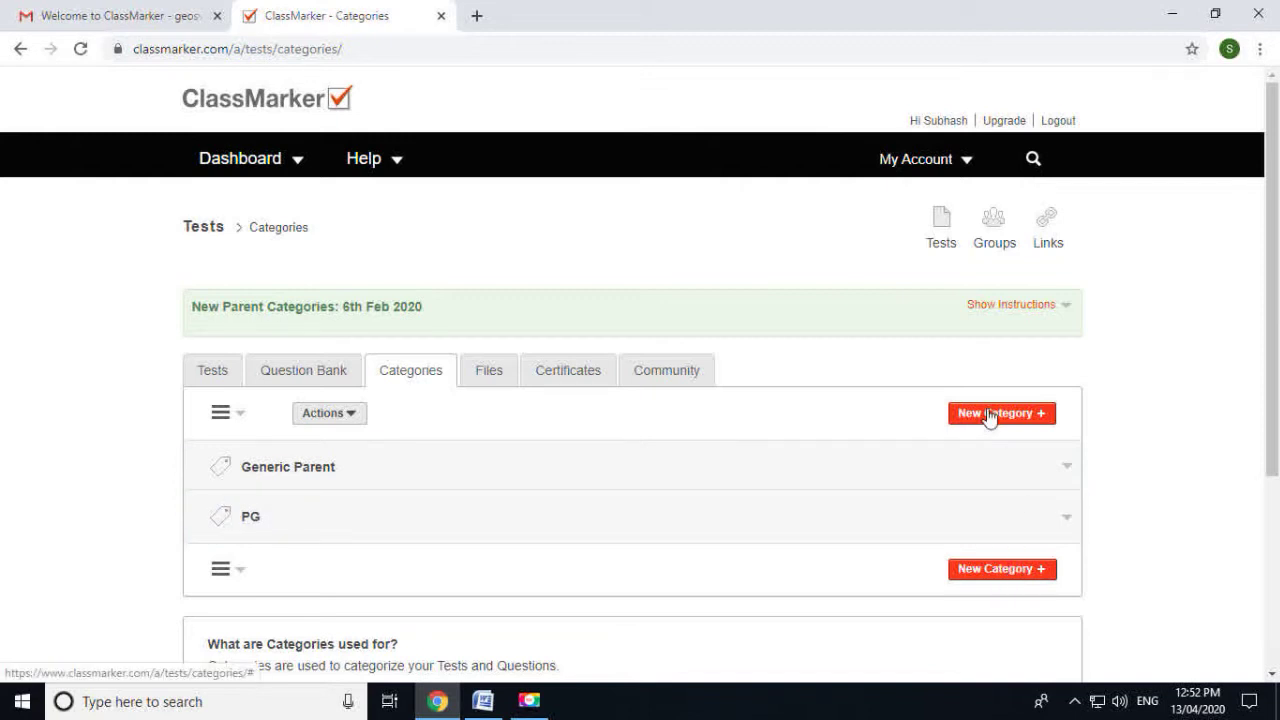
# Create a new category entry PG and add Poltical Geography as a sub-category
pyautogui.click(994, 569)
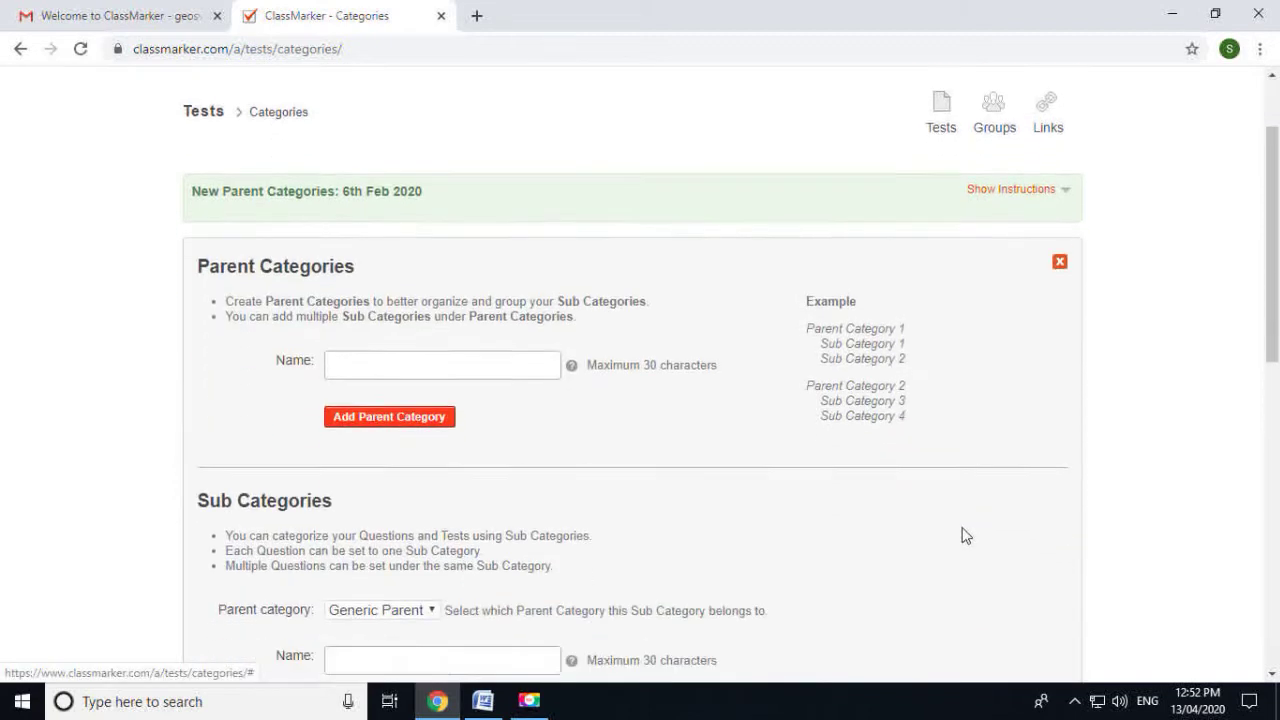
pyautogui.click(386, 196)
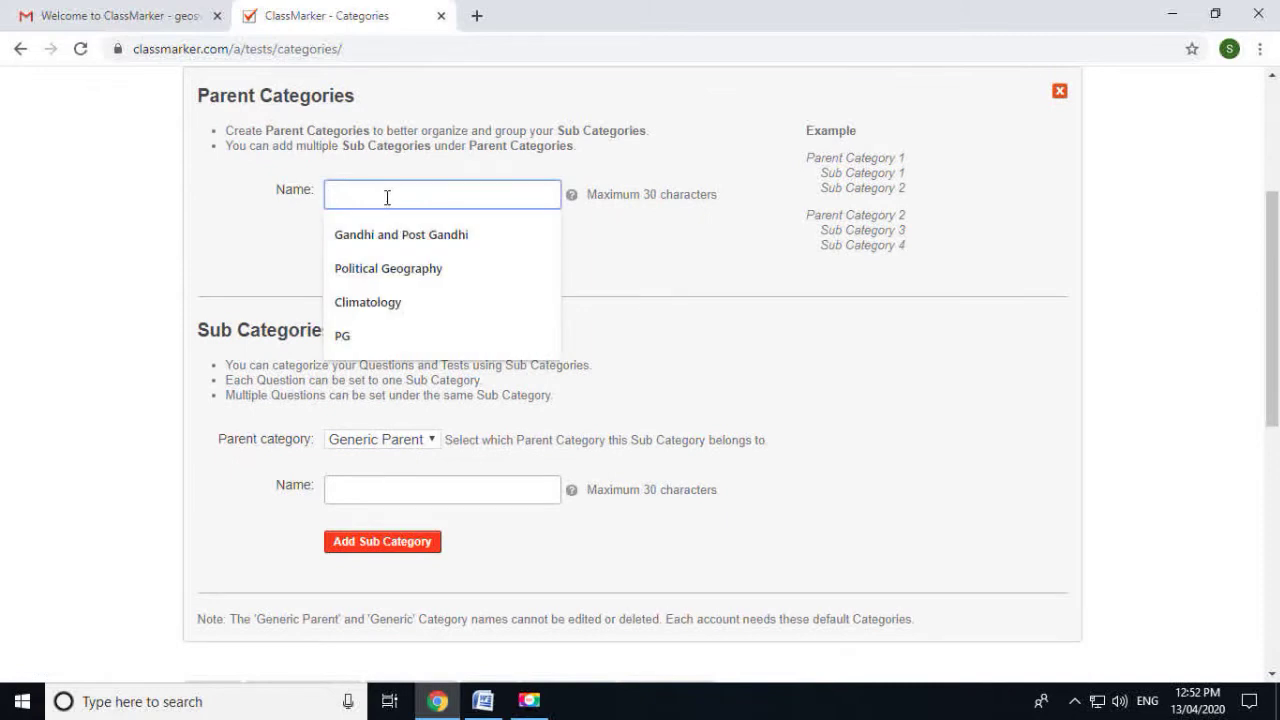
pyautogui.write('PG')
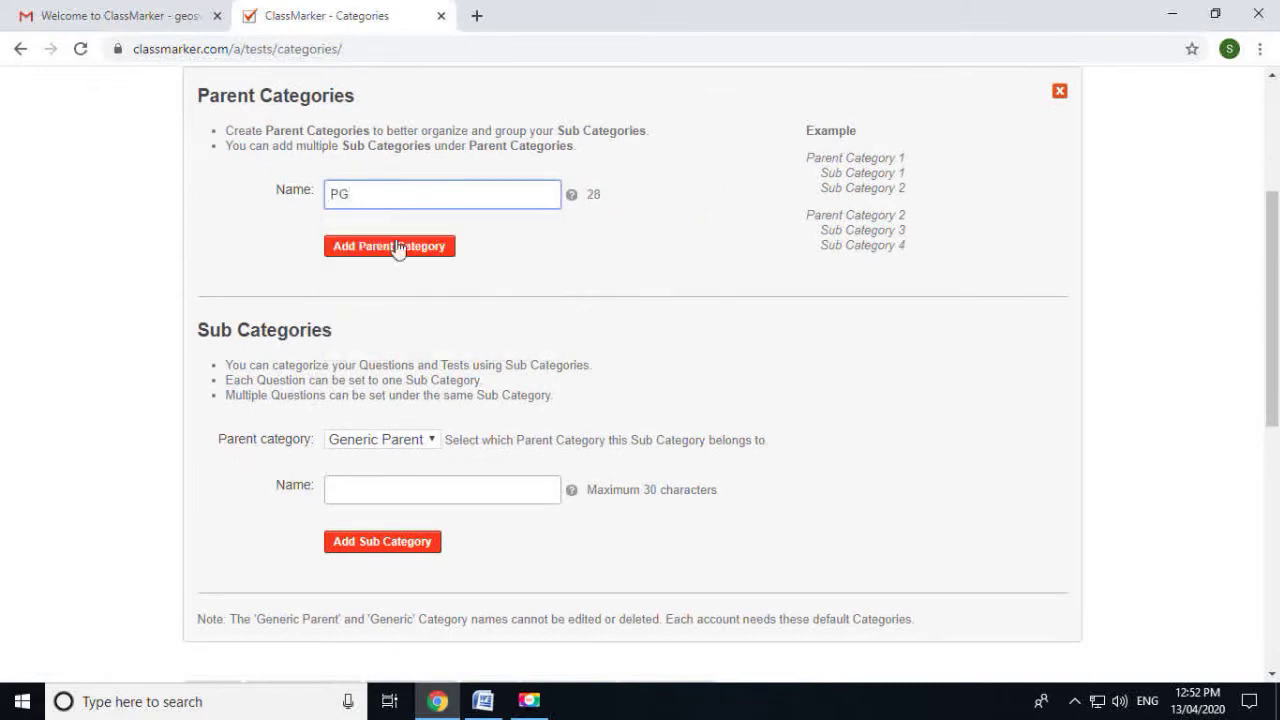
pyautogui.click(384, 488)
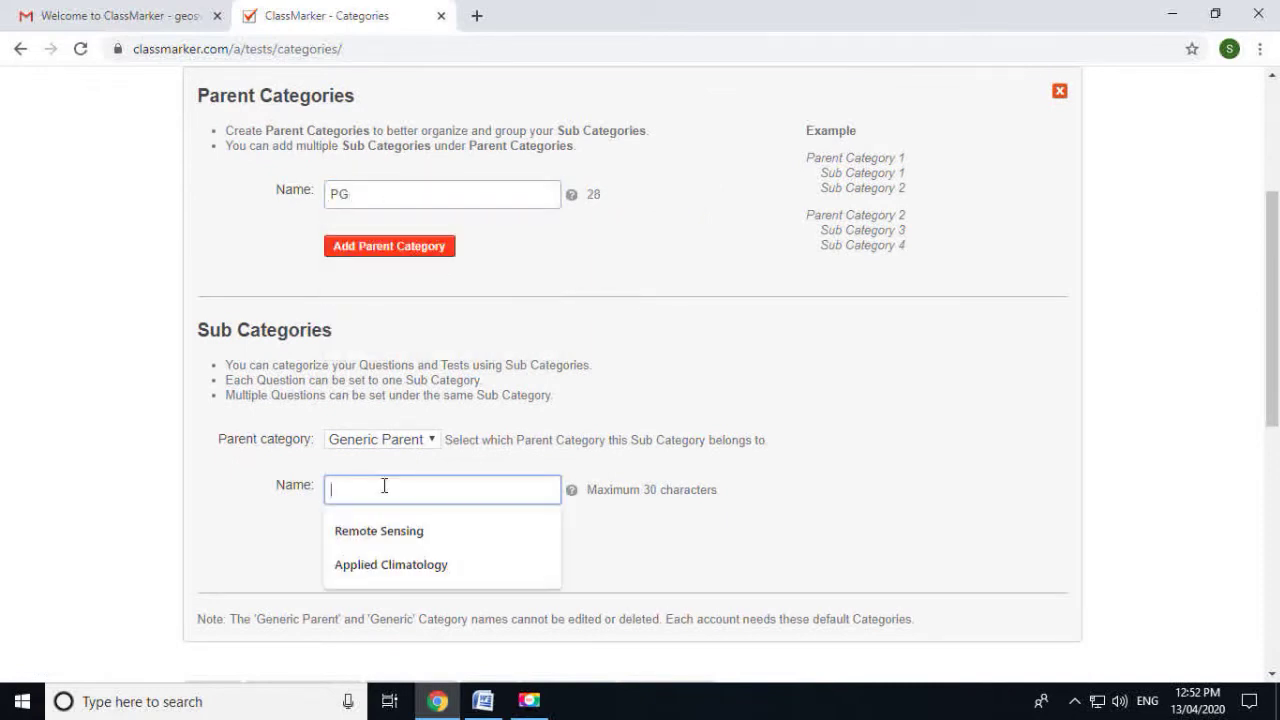
pyautogui.write('Poltical')
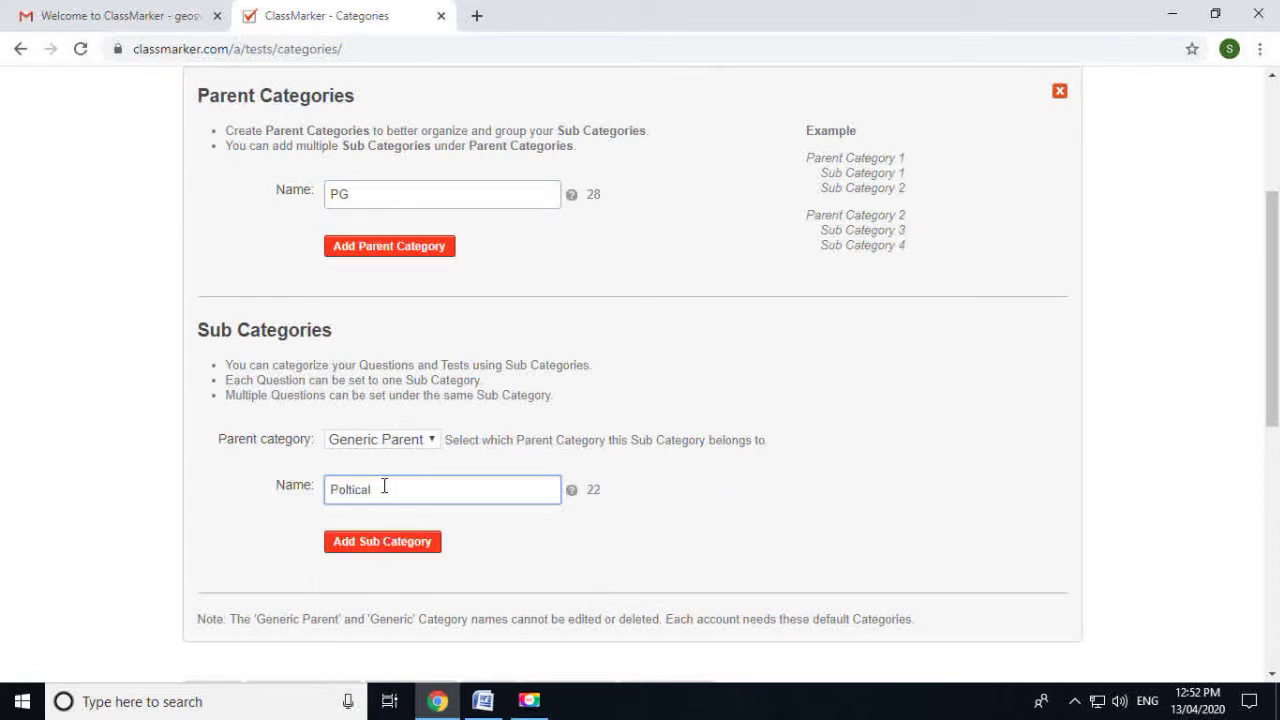
pyautogui.write(' Geography')
pyautogui.scroll(-3, 435, 478)
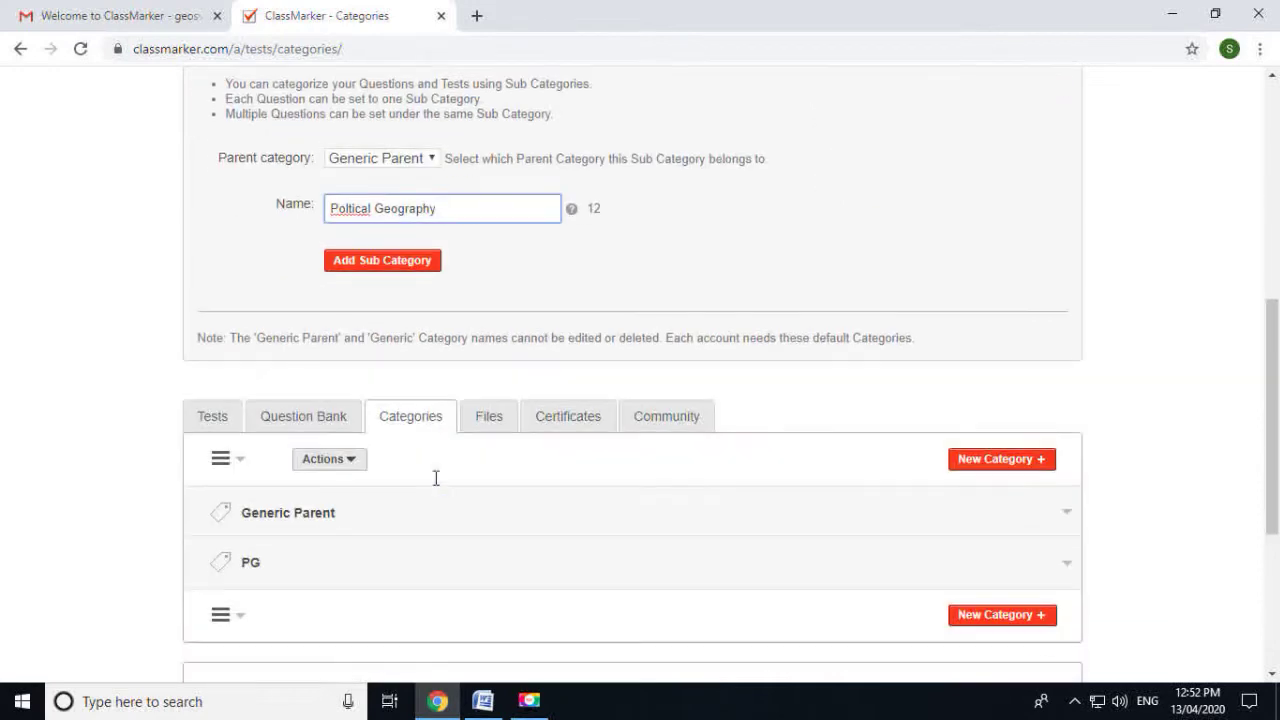
pyautogui.scroll(-3, 435, 485)
pyautogui.scroll(6, 430, 497)
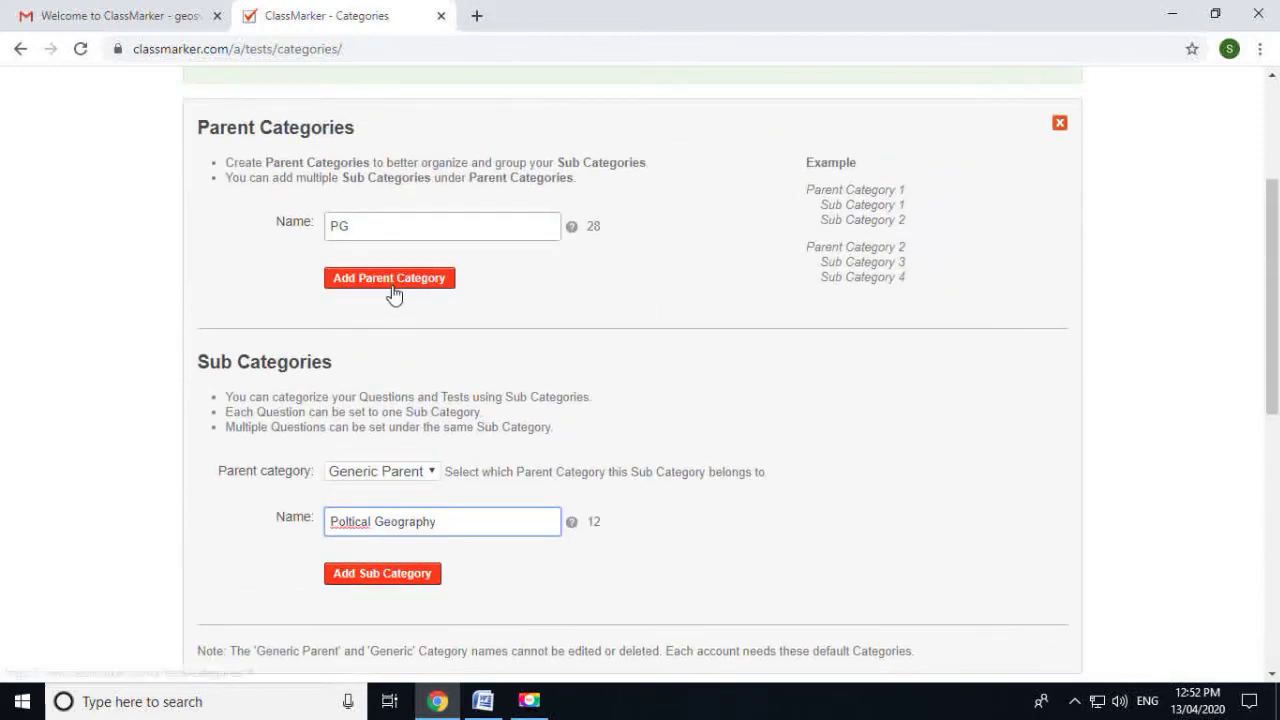
pyautogui.click(389, 574)
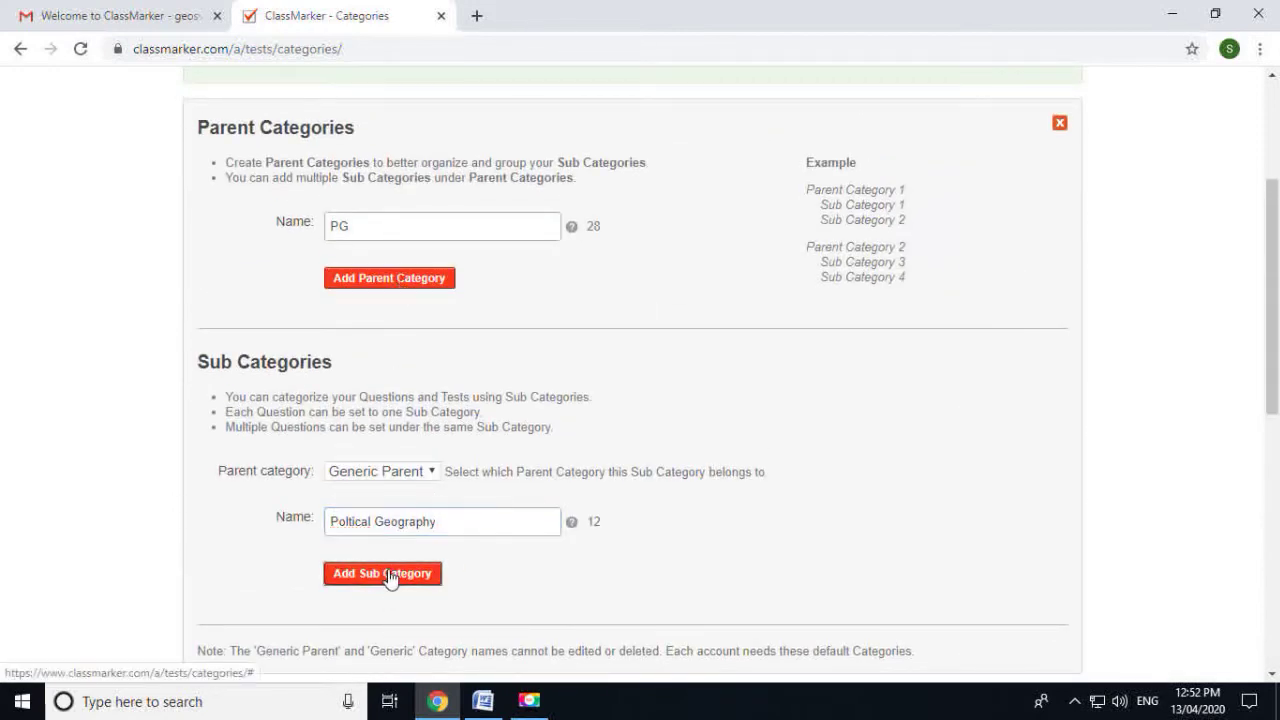
pyautogui.click(390, 575)
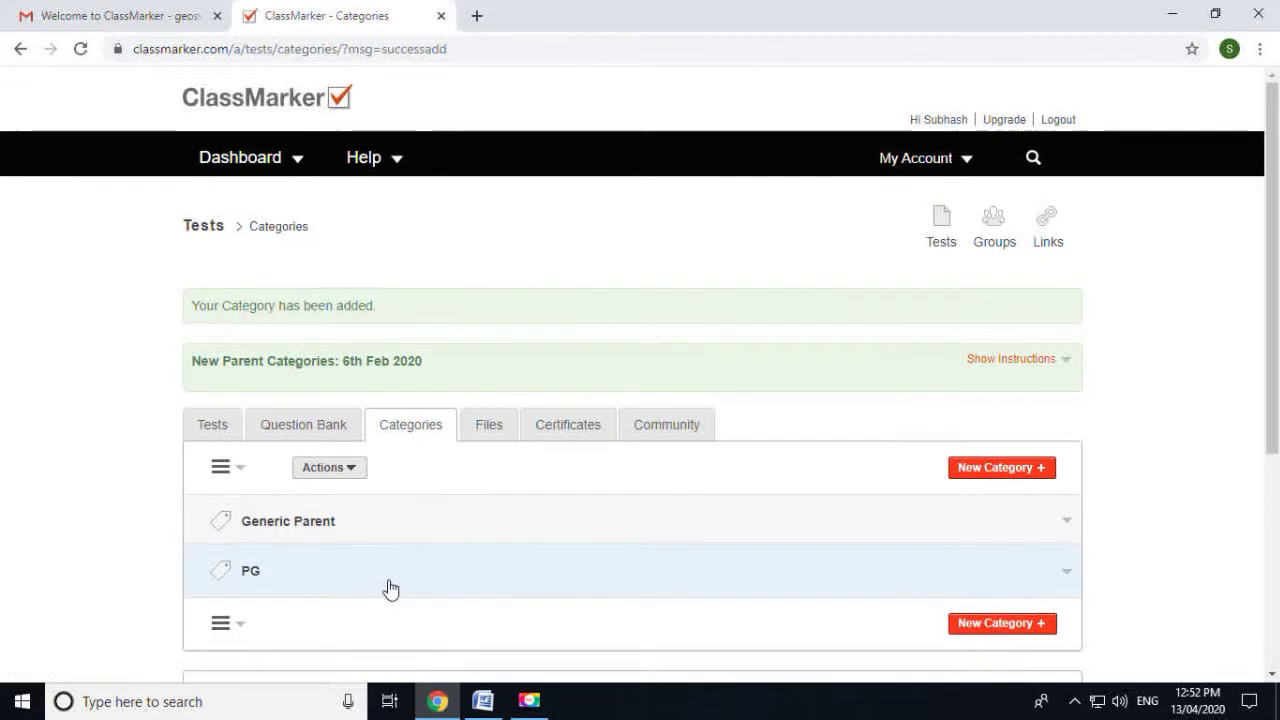
pyautogui.scroll(-1, 385, 580)
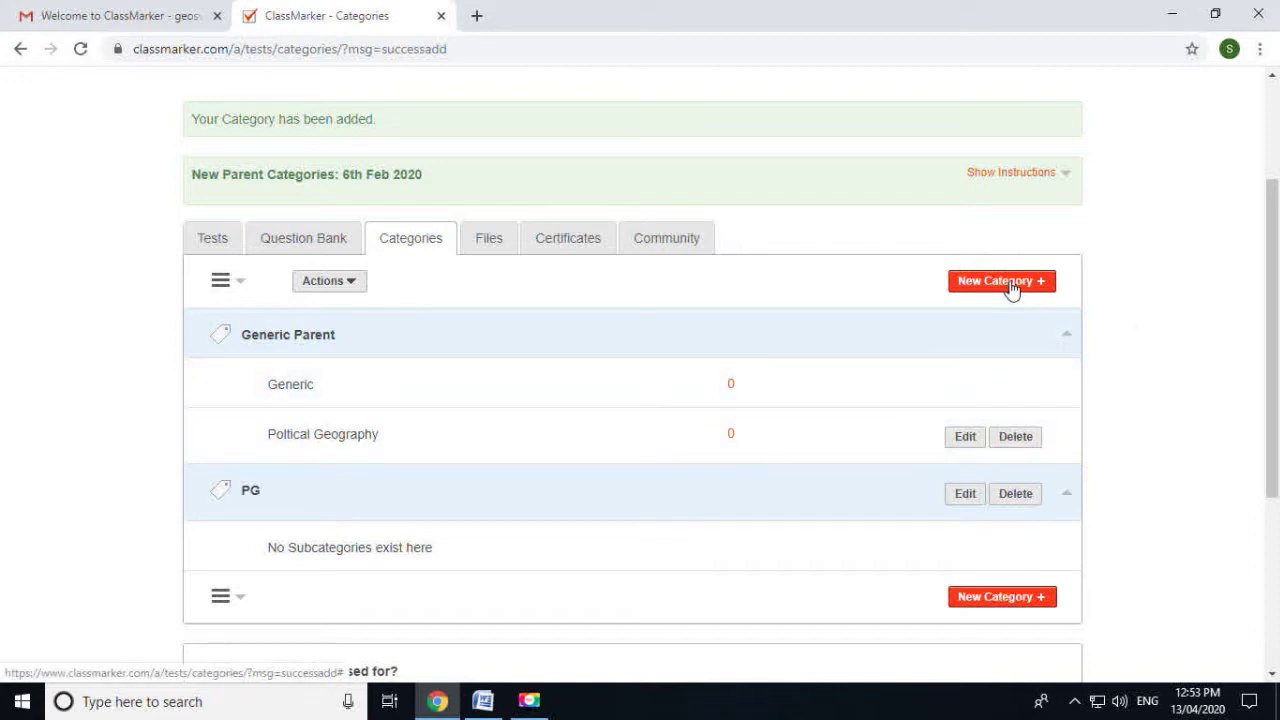
# Return to the categories list and expand Generic Parent to view its sub-categories
pyautogui.click(993, 604)
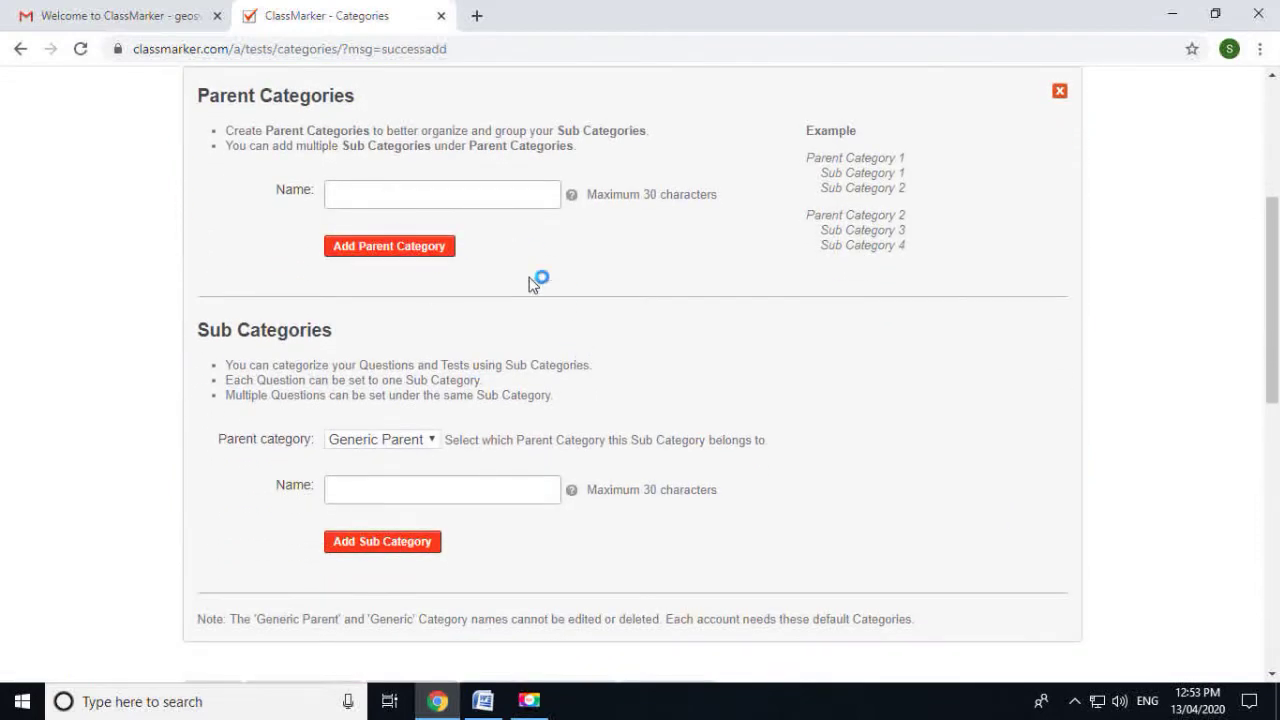
pyautogui.scroll(1, 531, 277)
pyautogui.click(20, 48)
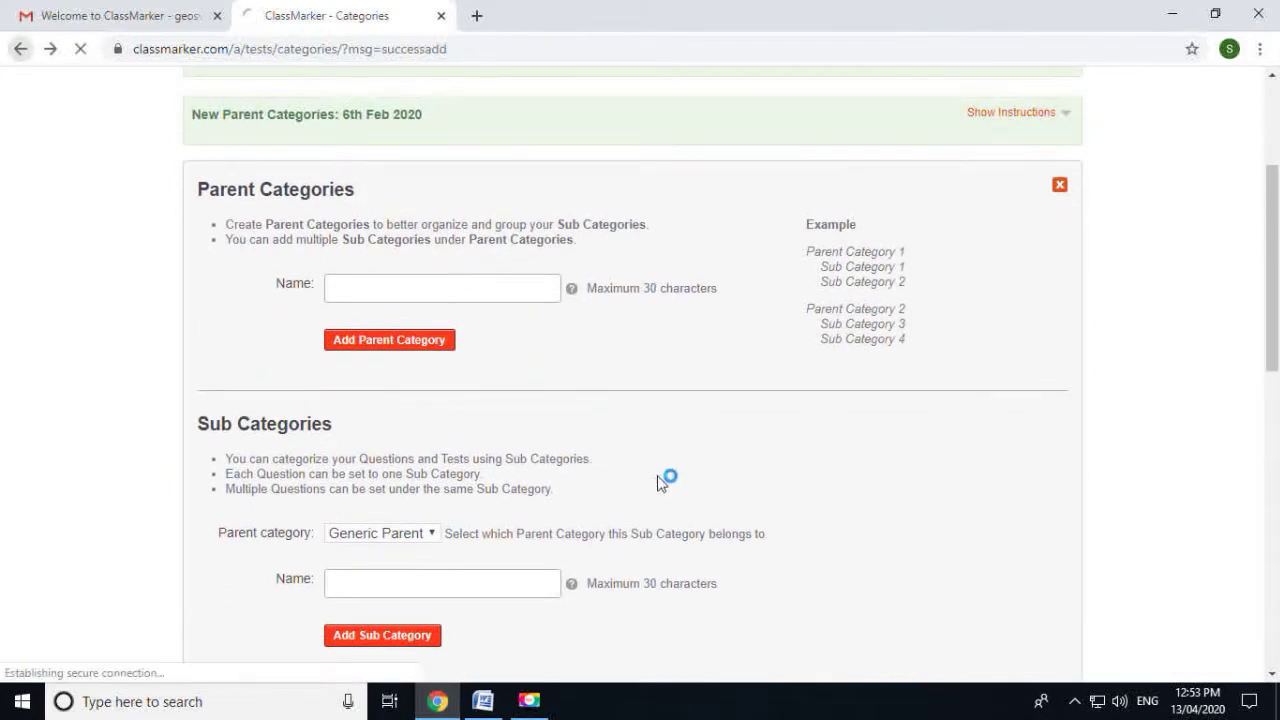
pyautogui.click(343, 222)
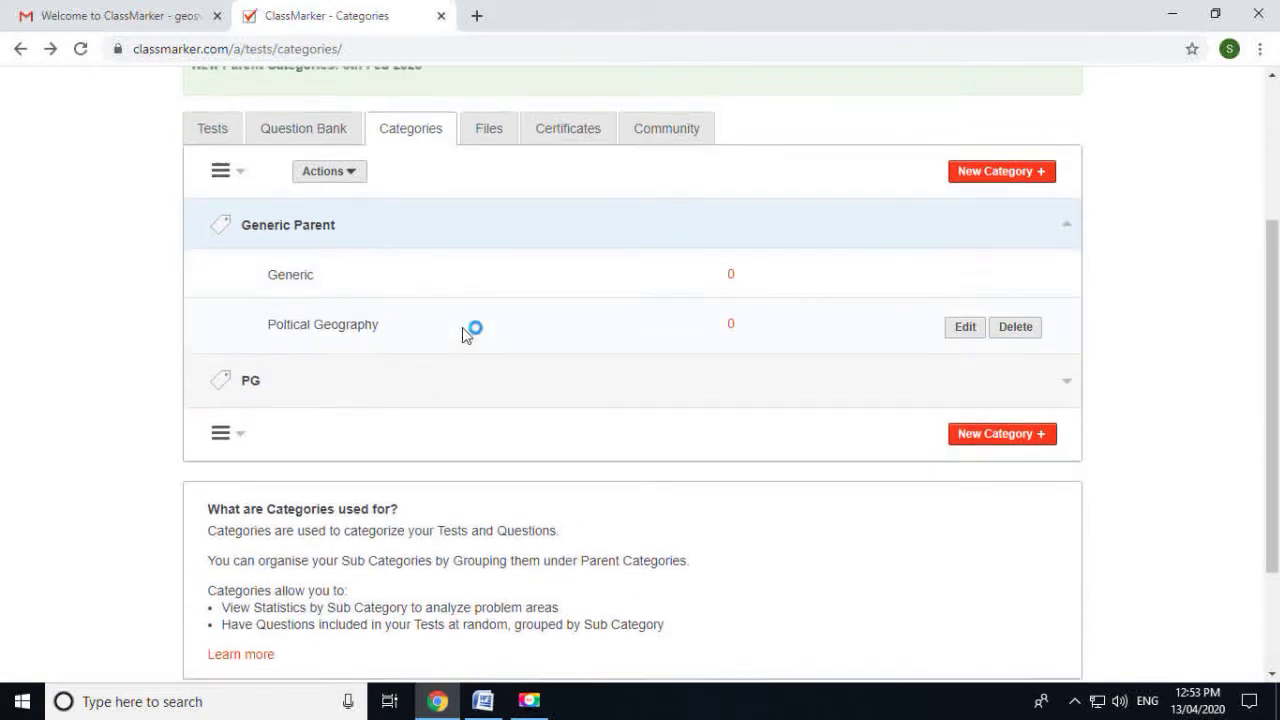
pyautogui.scroll(1, 960, 271)
# Add Climatology as a sub-category under Generic Parent and check it appears
pyautogui.click(995, 256)
pyautogui.click(473, 494)
pyautogui.scroll(-1, 475, 496)
pyautogui.moveTo(470, 400); pyautogui.dragTo(260, 407)
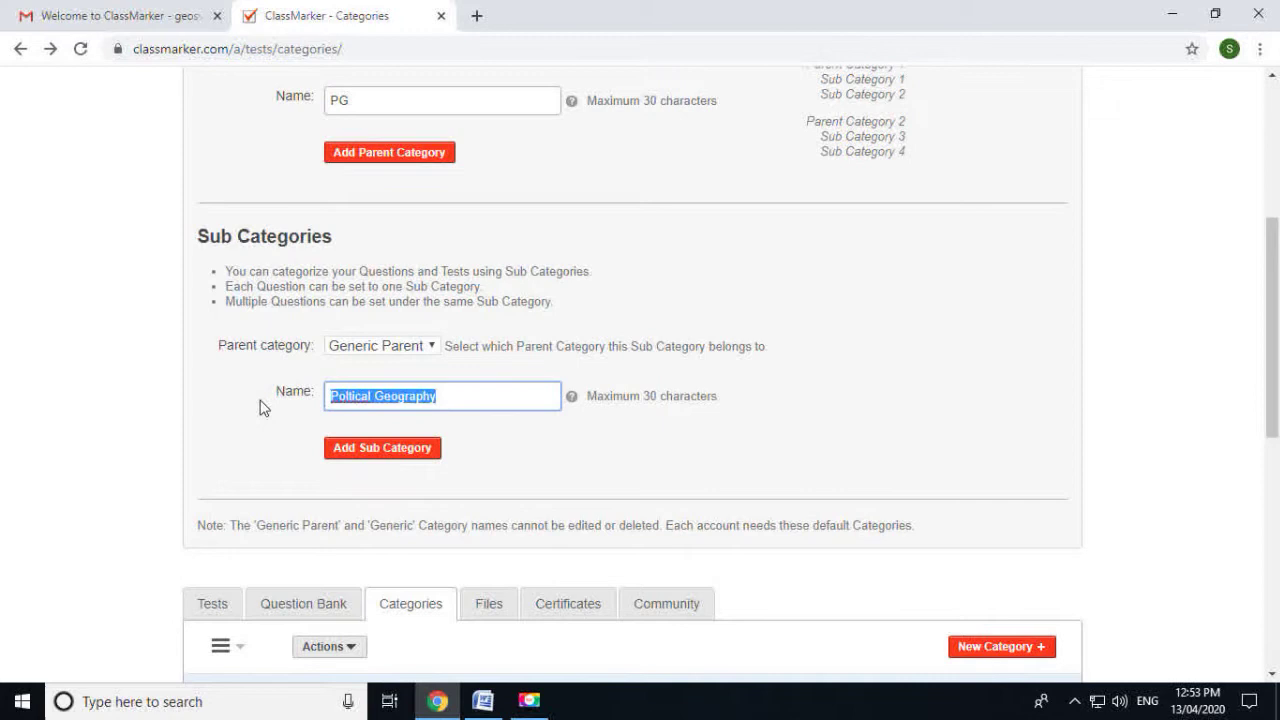
pyautogui.write('Cli')
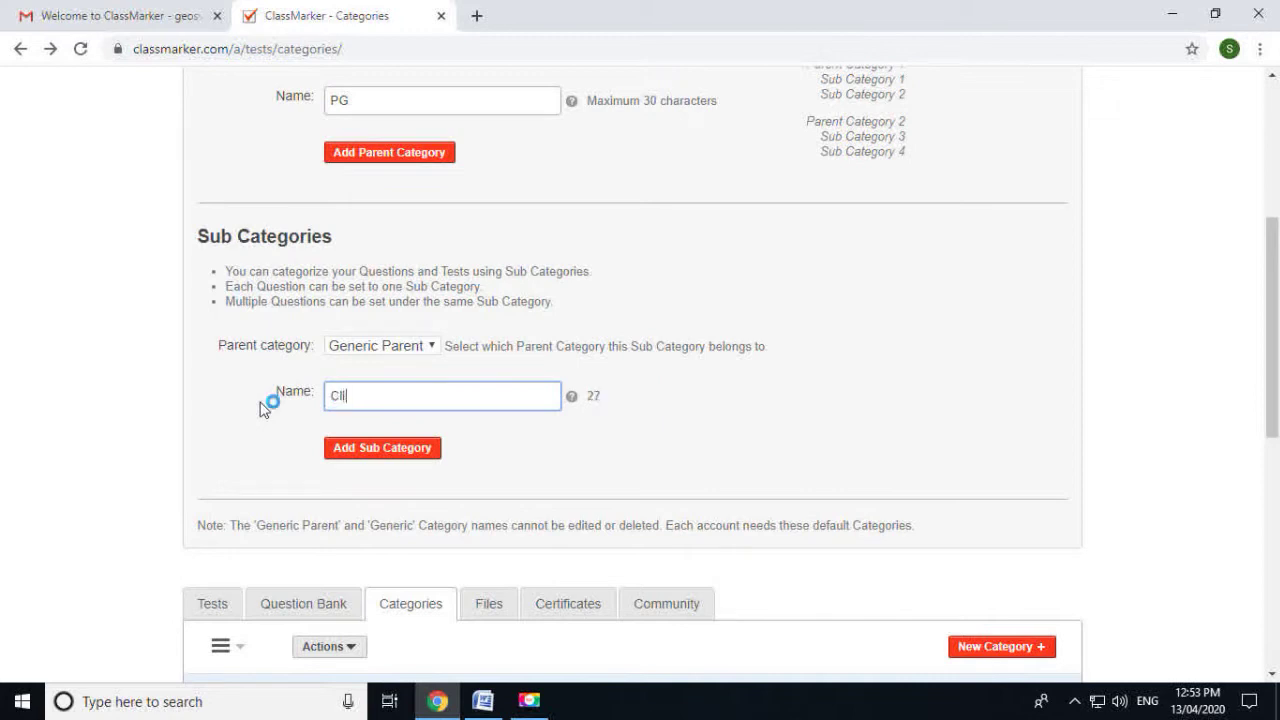
pyautogui.write('matology')
pyautogui.click(385, 449)
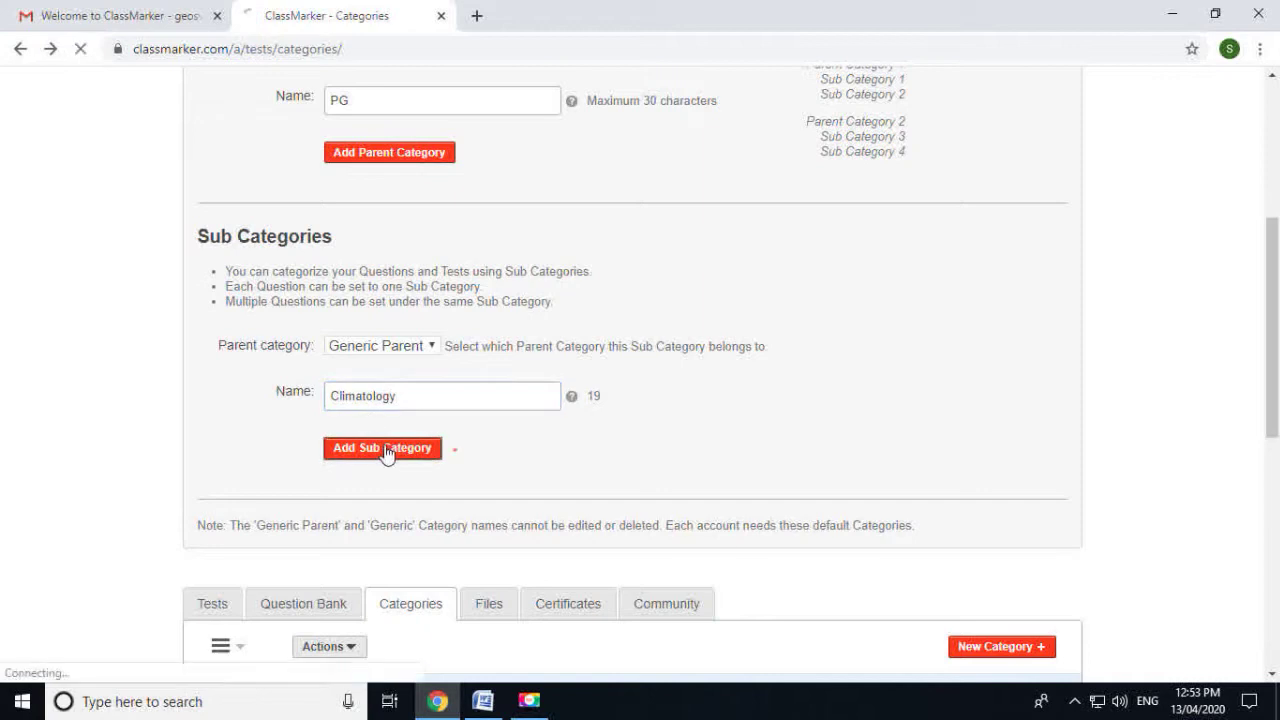
pyautogui.scroll(-1, 246, 486)
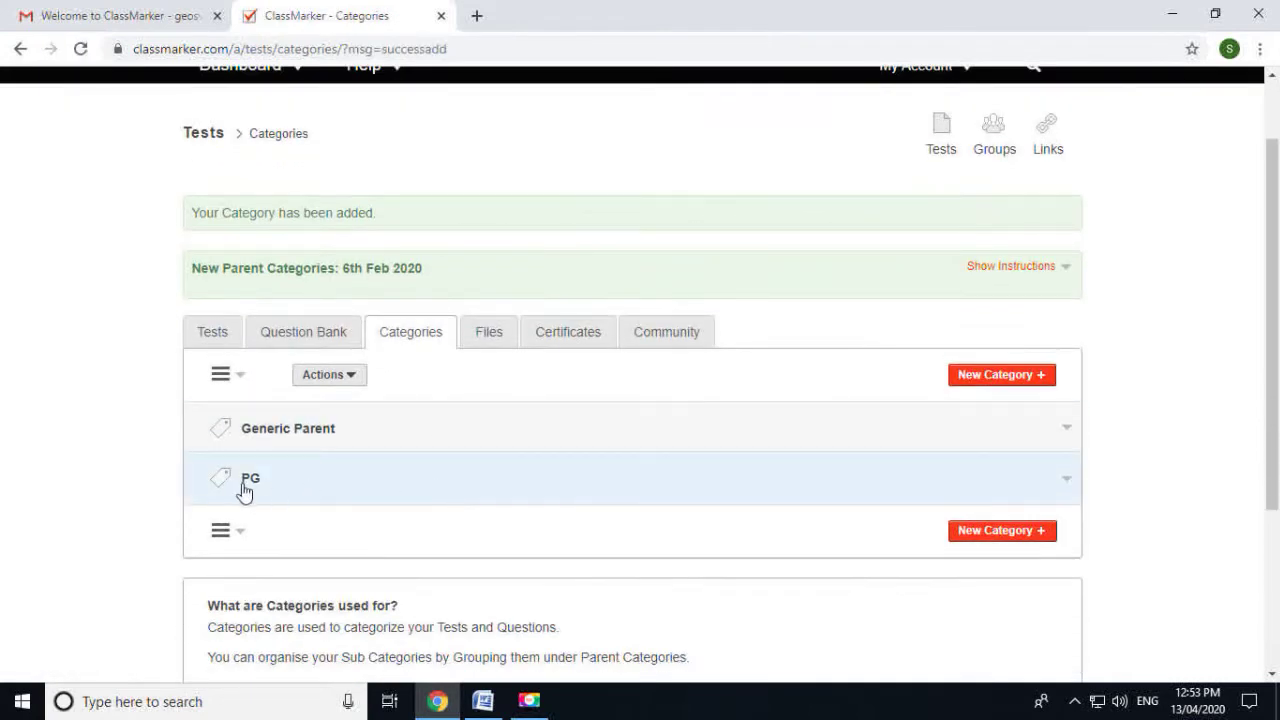
pyautogui.click(262, 450)
# Review the updated category list, then go to the Question Bank
pyautogui.scroll(-1, 287, 459)
pyautogui.scroll(-1, 287, 459)
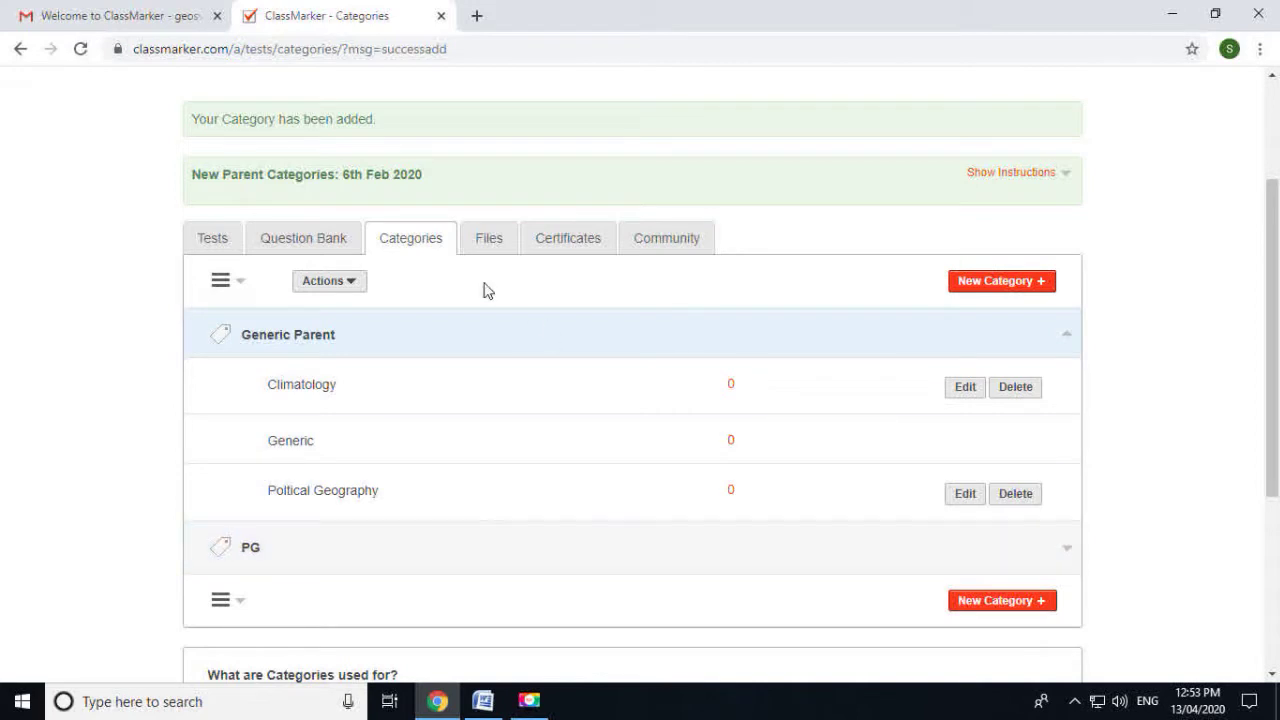
pyautogui.scroll(1, 529, 386)
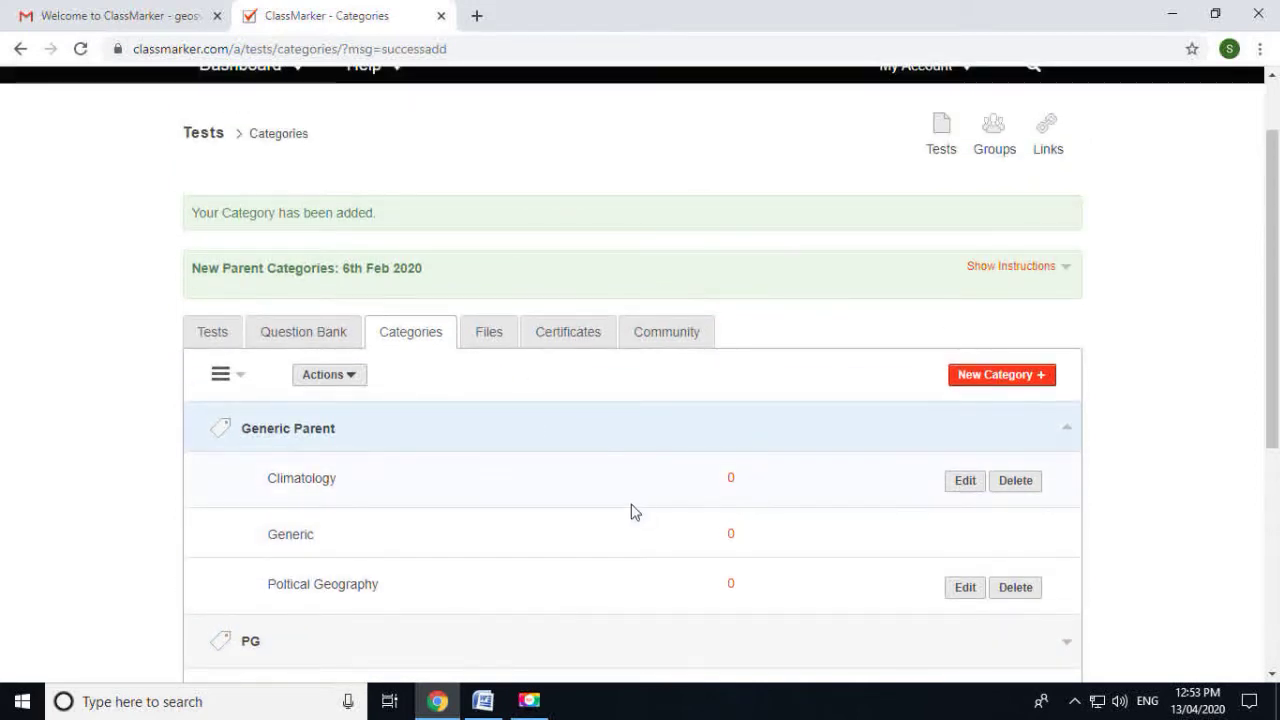
pyautogui.scroll(1, 632, 513)
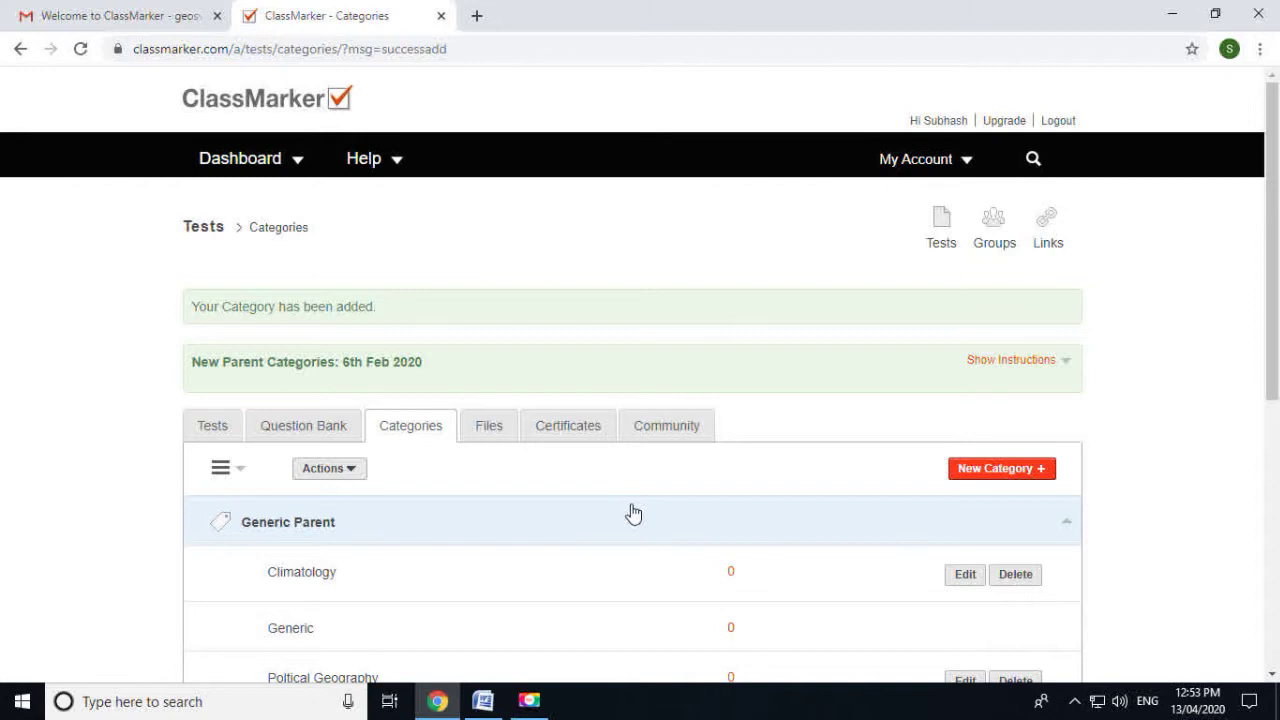
pyautogui.click(297, 428)
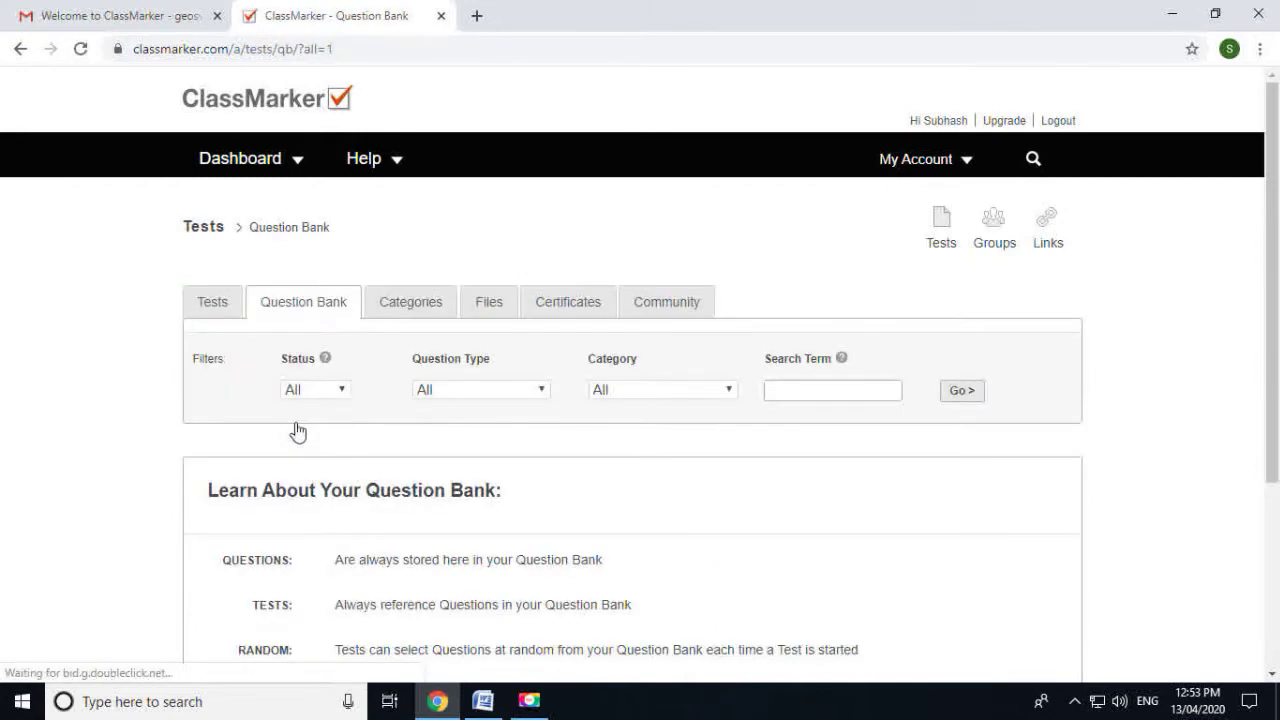
# Filter the Question Bank with Status All and the Question Type filter, and apply it
pyautogui.scroll(-3, 555, 457)
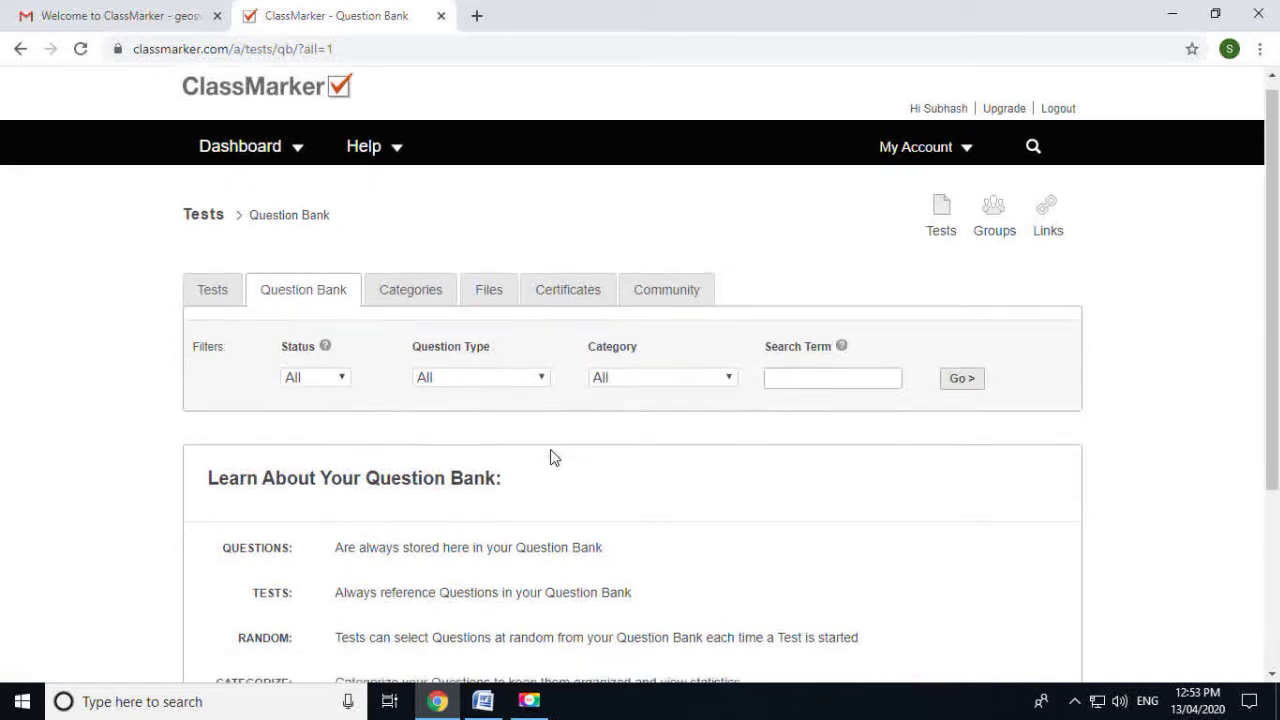
pyautogui.scroll(2, 558, 455)
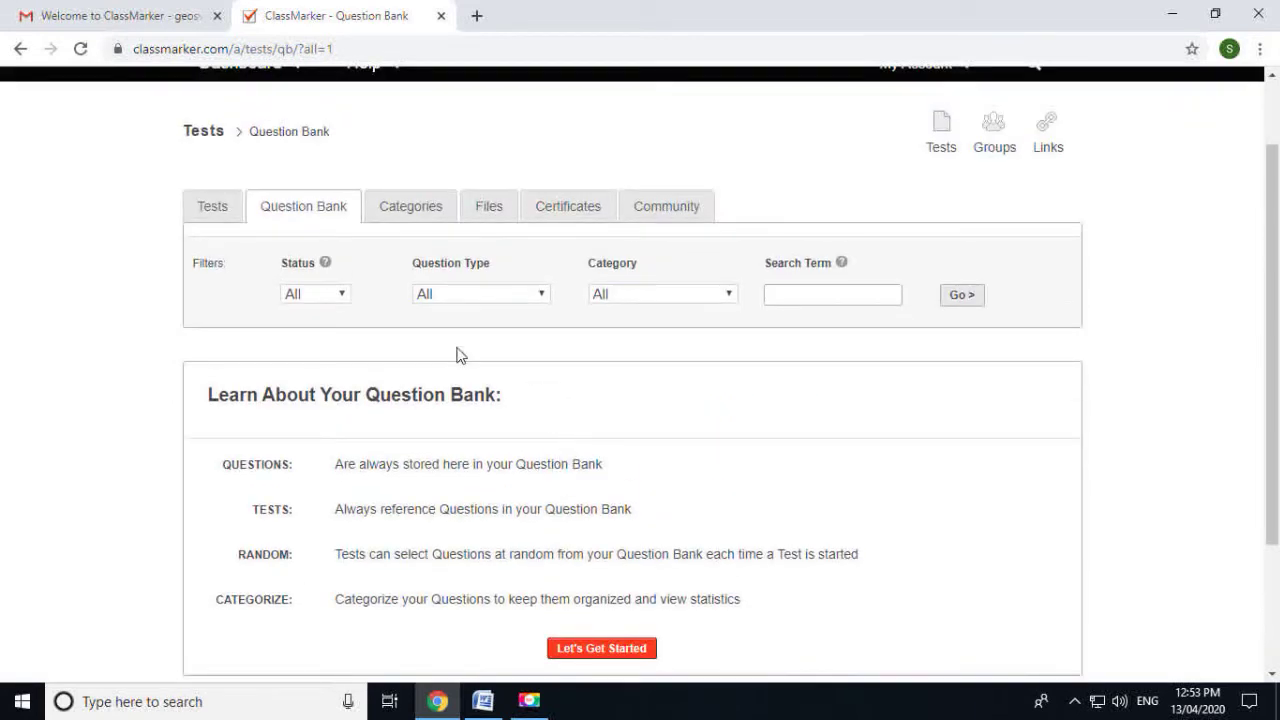
pyautogui.click(333, 296)
pyautogui.click(333, 296)
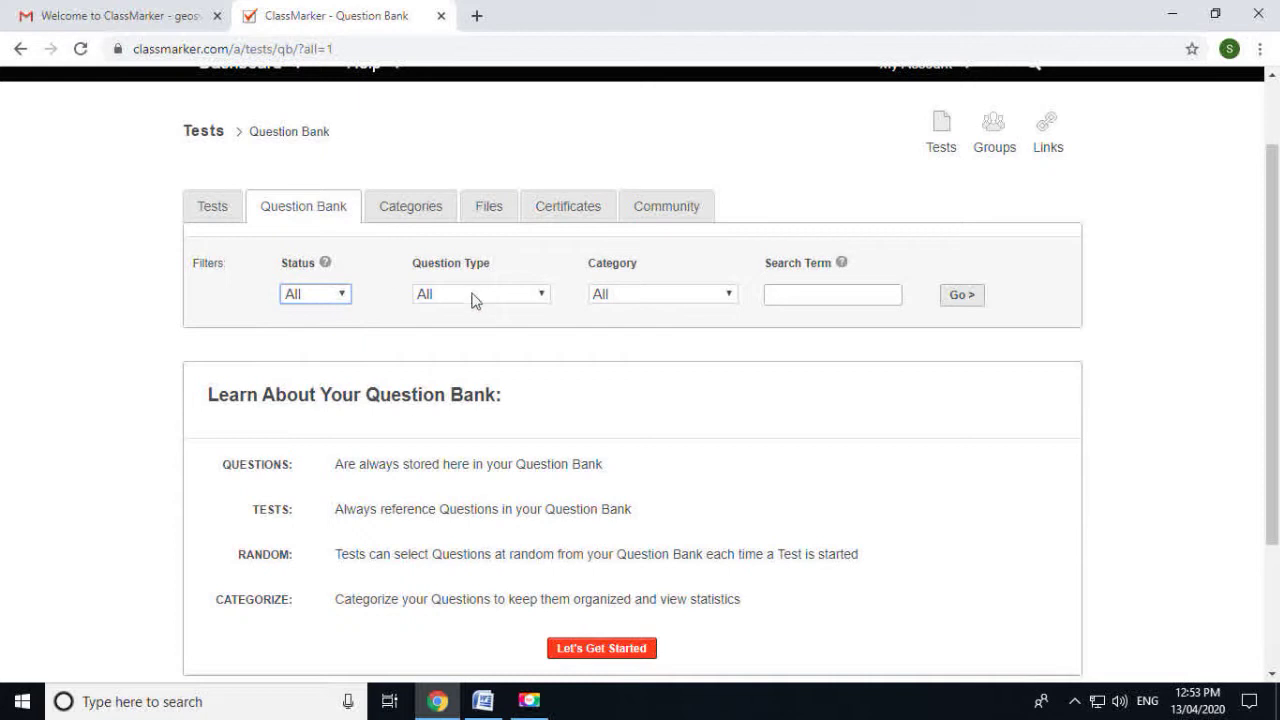
pyautogui.scroll(1, 508, 345)
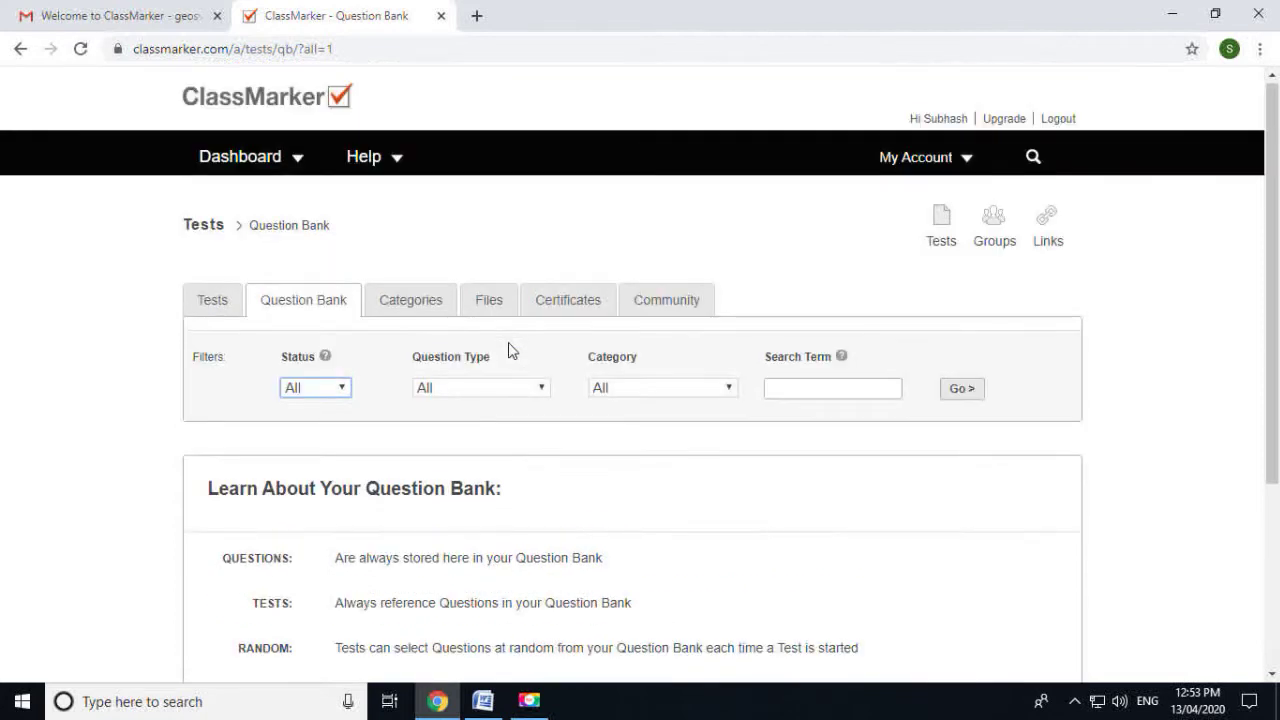
pyautogui.click(495, 390)
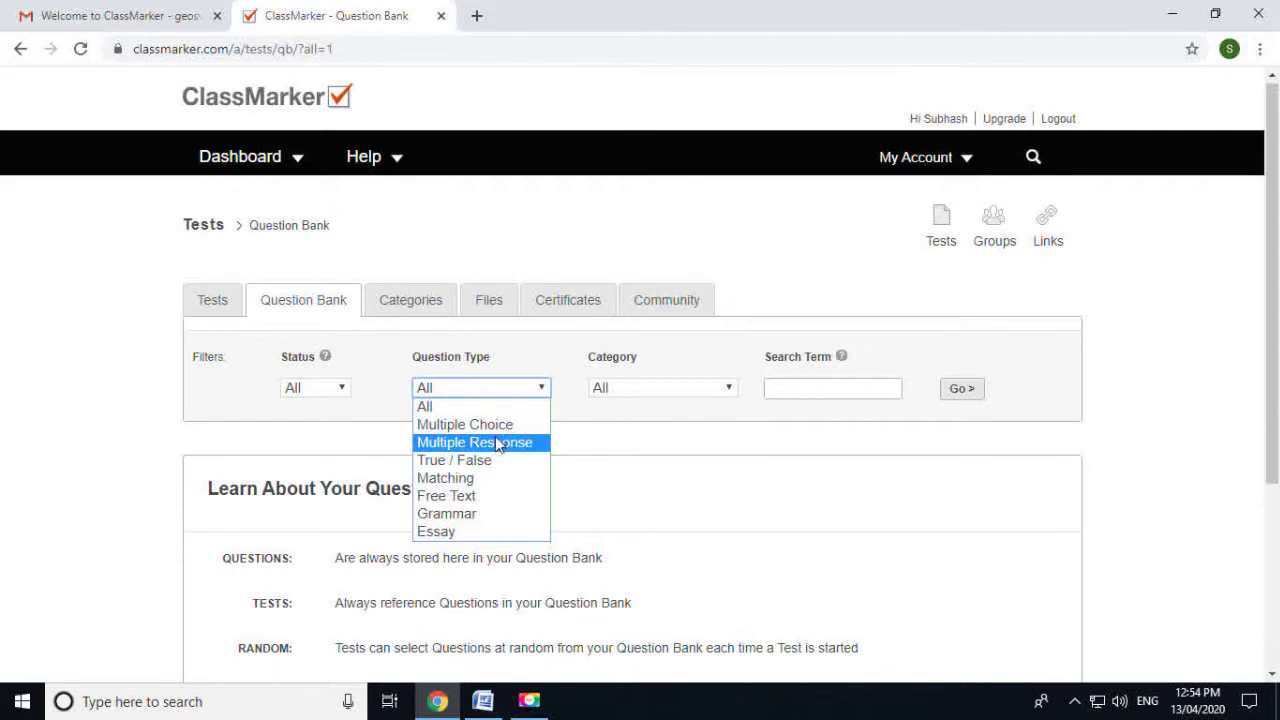
pyautogui.click(958, 393)
# Choose Add Questions > Add to Question Bank to start a new question
pyautogui.scroll(-1, 963, 402)
pyautogui.click(945, 392)
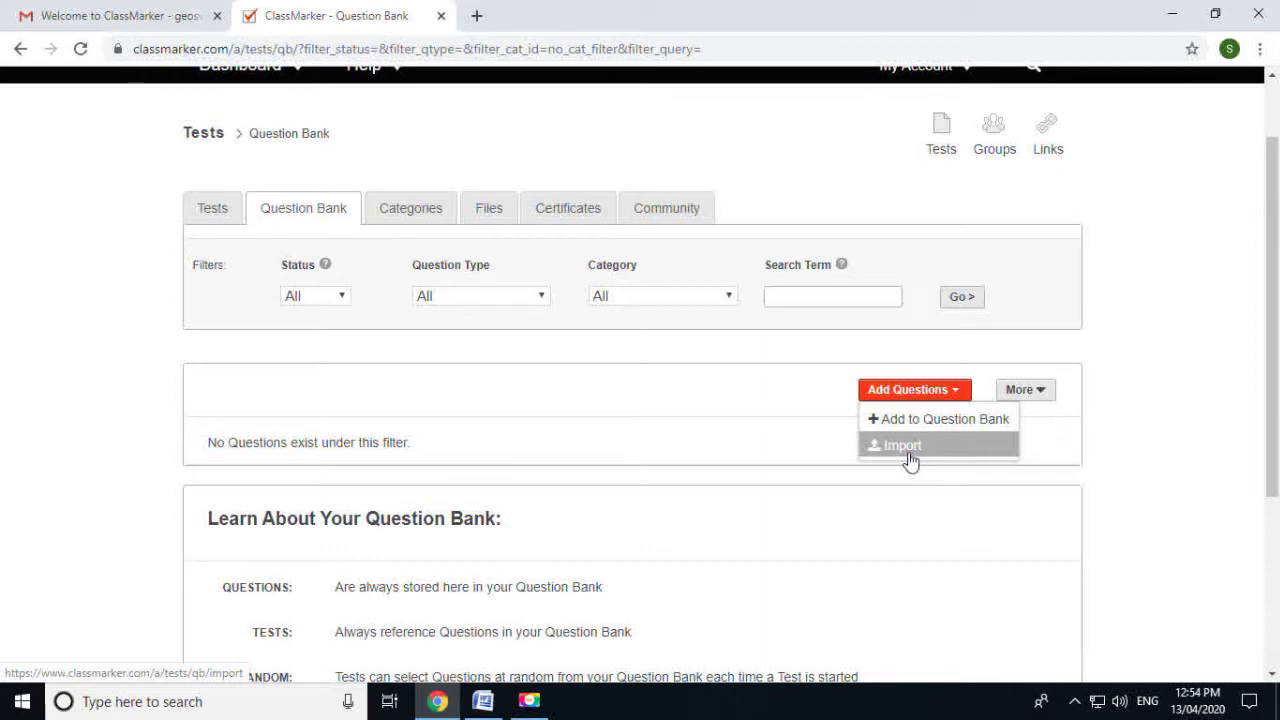
pyautogui.click(930, 421)
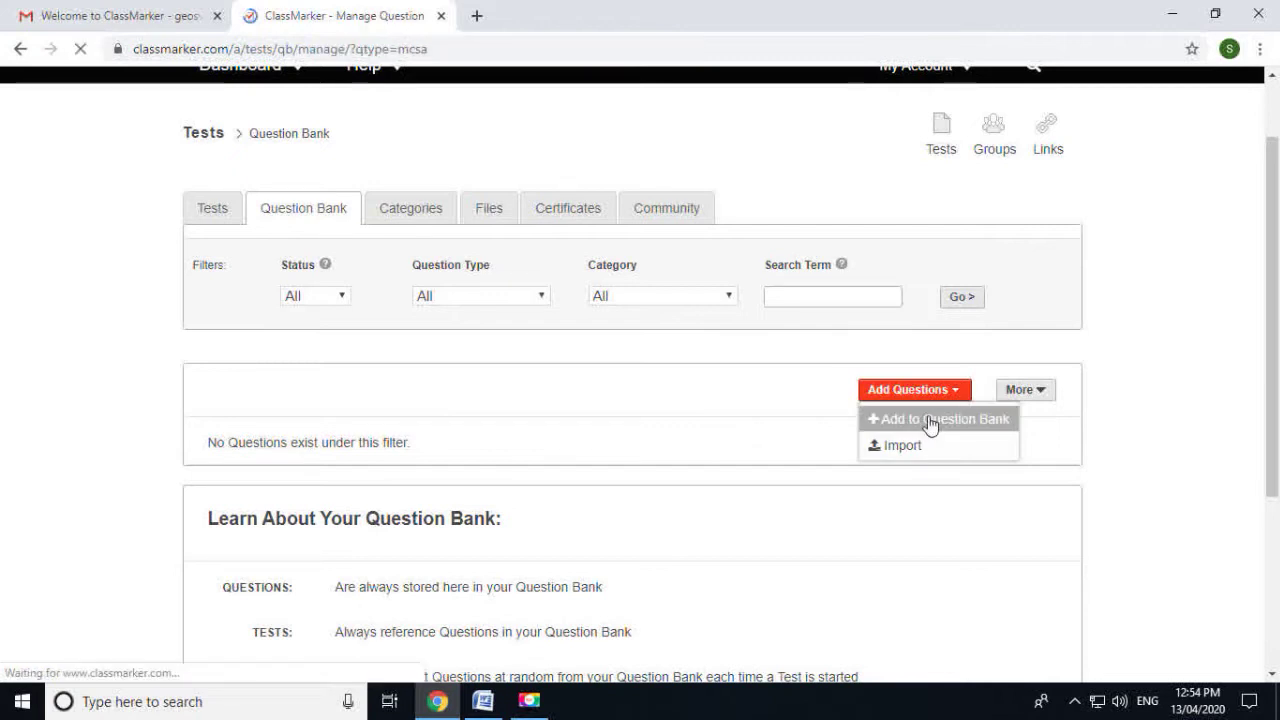
# Scroll to the Multiple Choice form and bring up the Word document 'Question ClassMarker'
pyautogui.scroll(-1, 670, 463)
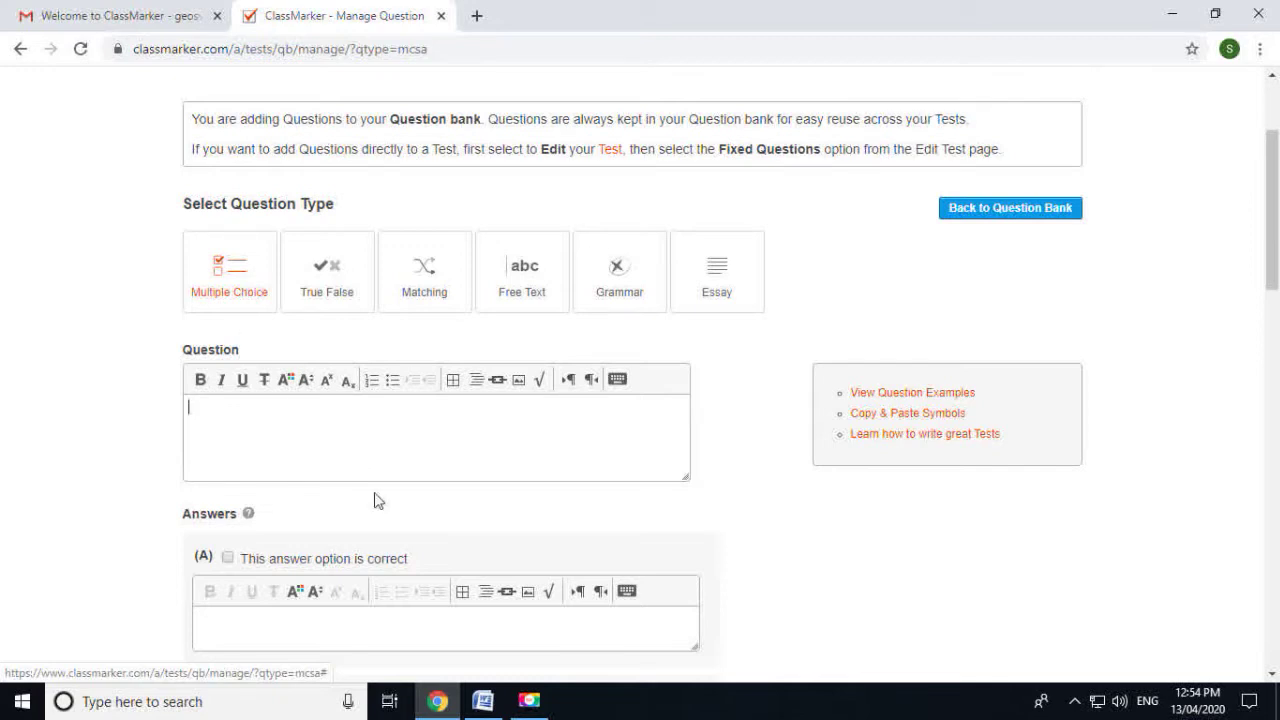
pyautogui.click(482, 701)
# Paste the buffer-state question and answer A, France, from the Word document
pyautogui.scroll(5, 578, 510)
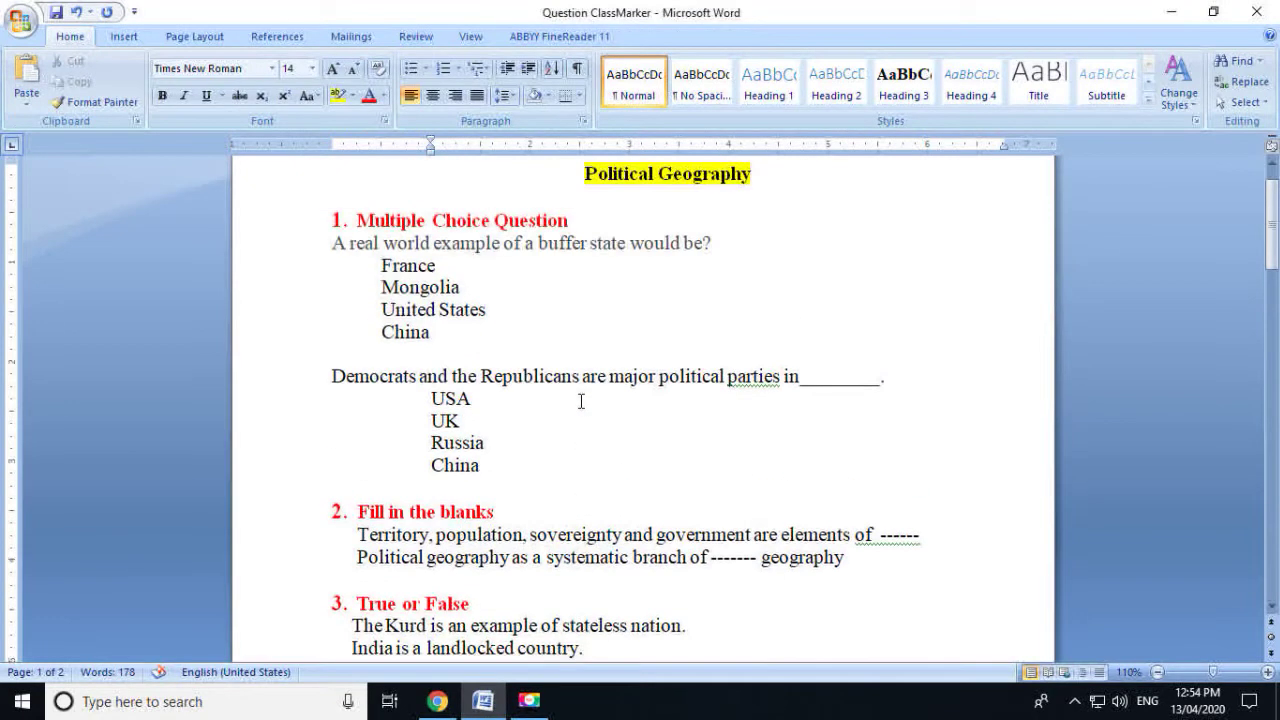
pyautogui.moveTo(714, 296); pyautogui.dragTo(320, 297)
pyautogui.hotkey('ctrl', 'c')
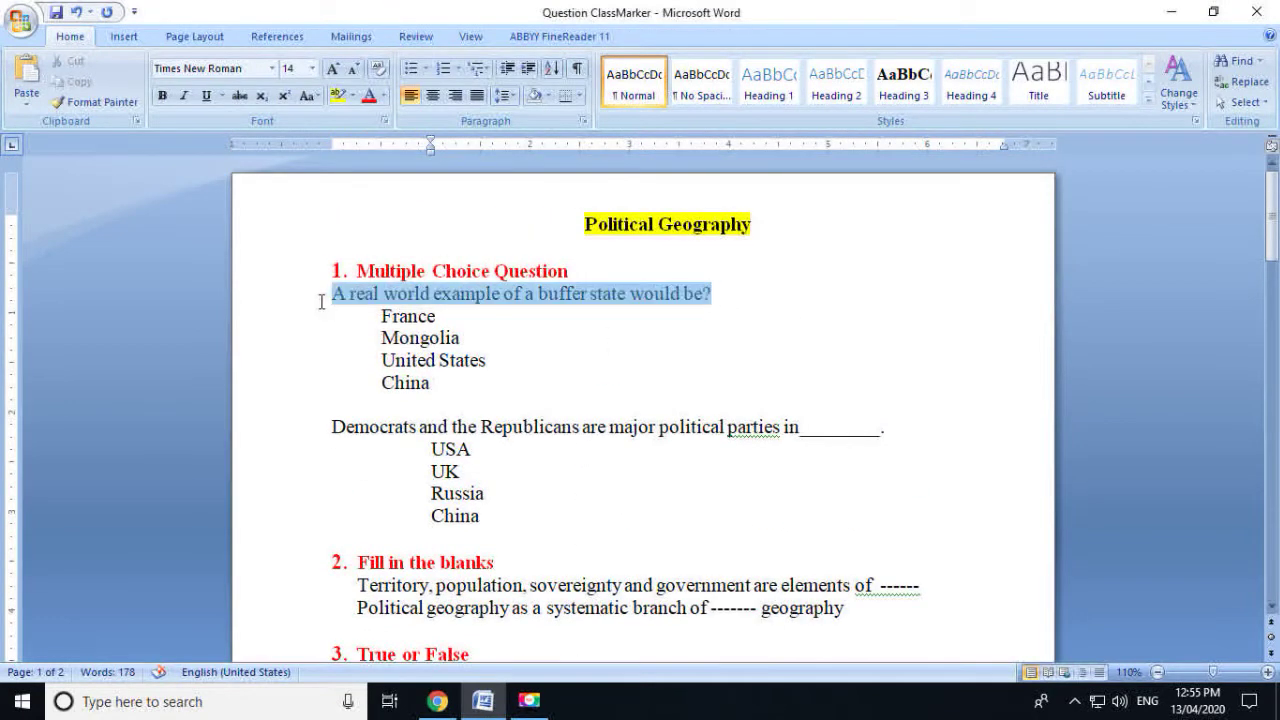
pyautogui.click(482, 701)
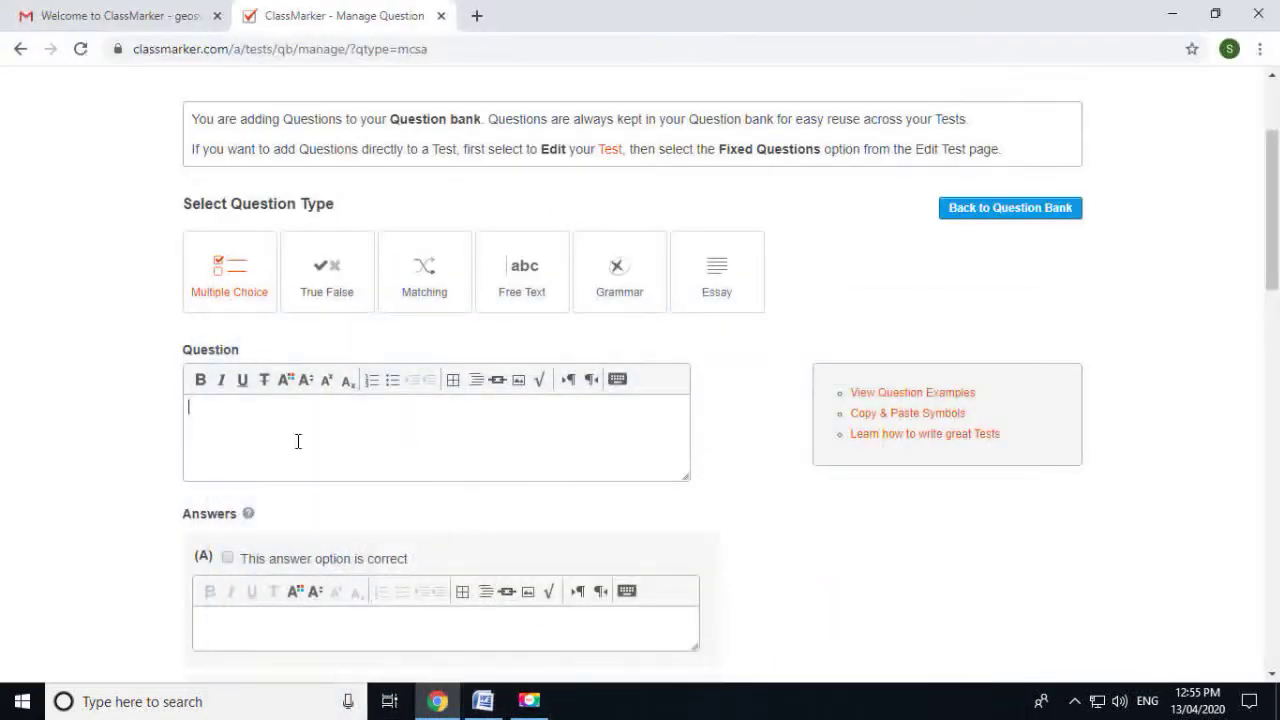
pyautogui.hotkey('ctrl', 'v')
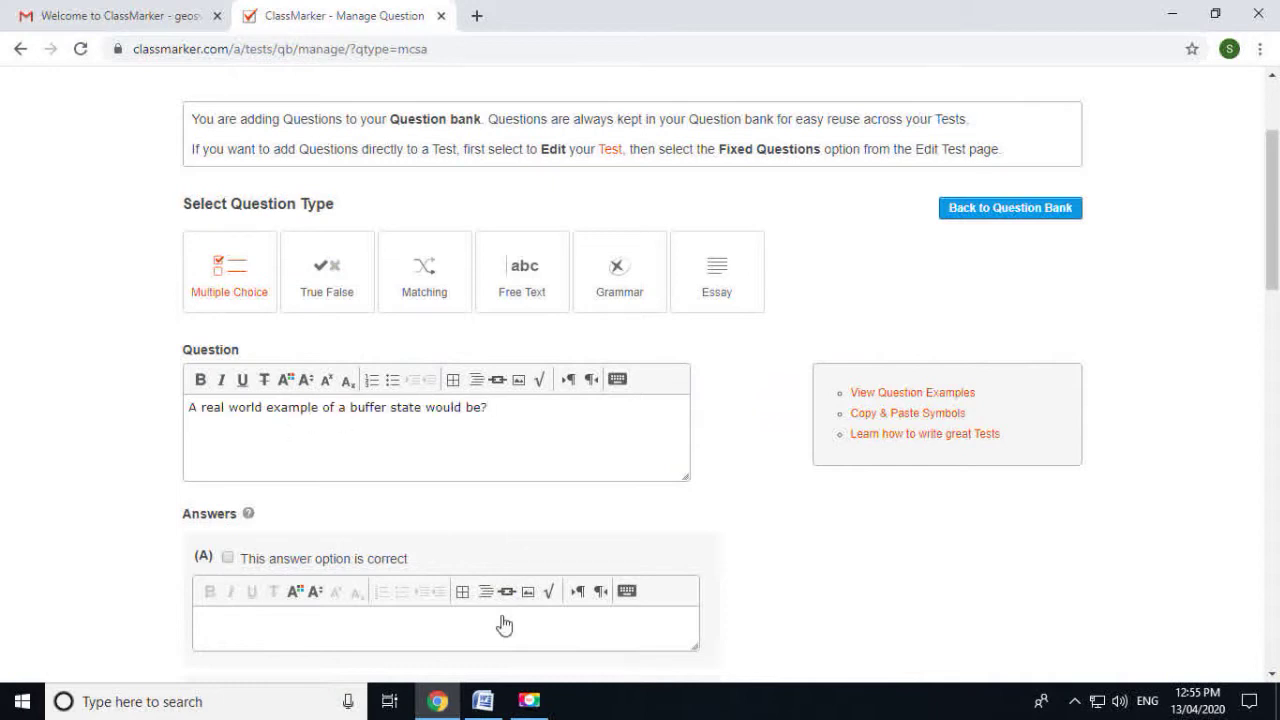
pyautogui.click(482, 701)
pyautogui.moveTo(470, 322); pyautogui.dragTo(368, 318)
pyautogui.hotkey('ctrl', 'c')
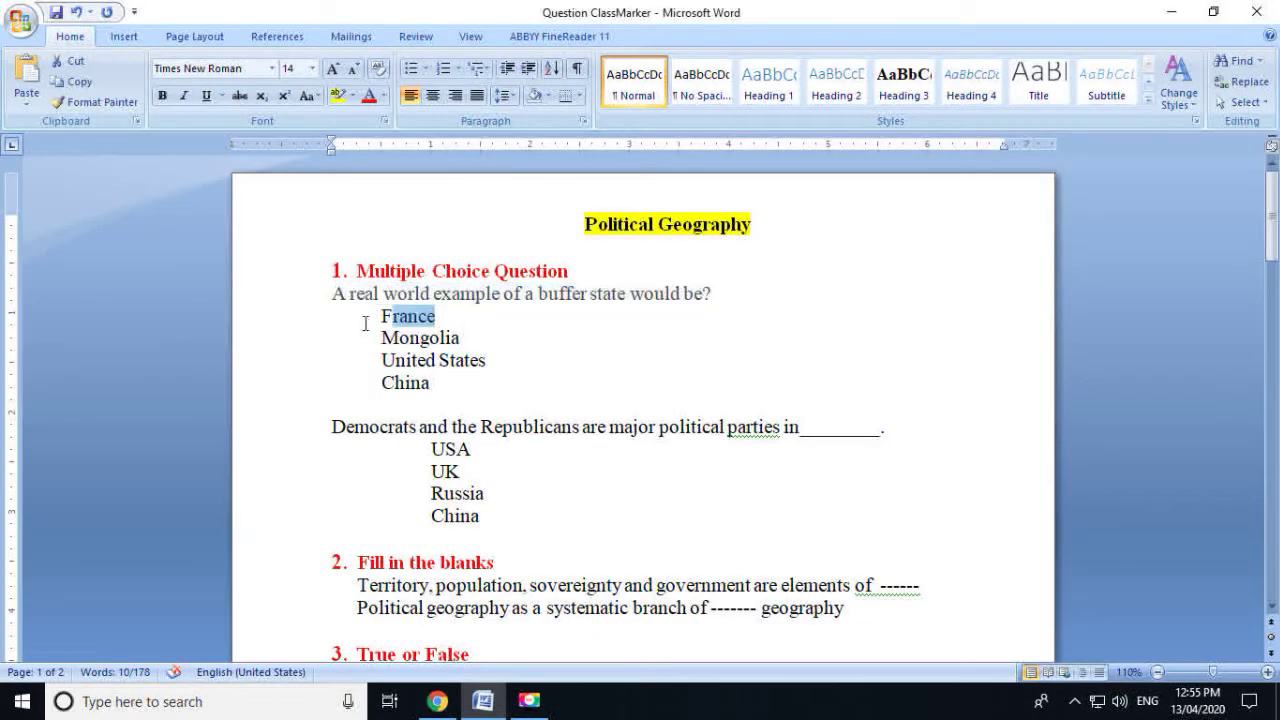
pyautogui.click(437, 701)
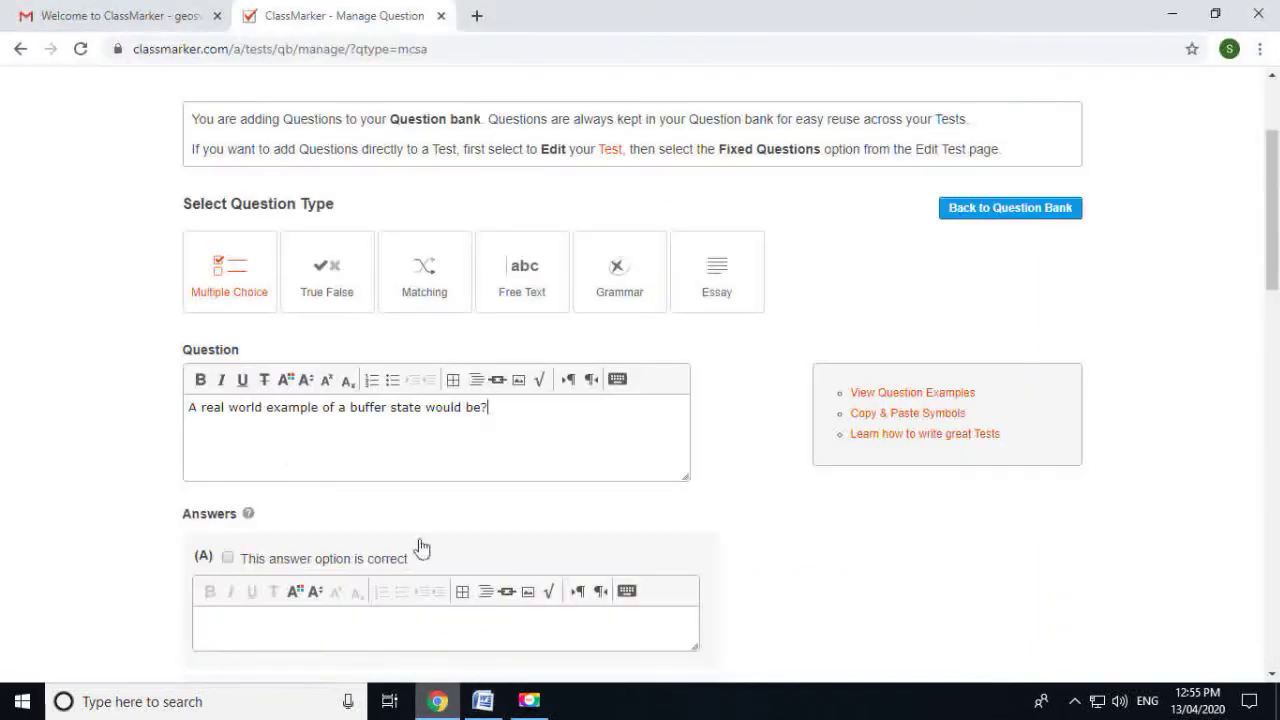
pyautogui.scroll(-2, 278, 623)
pyautogui.hotkey('ctrl', 'v')
# Paste Mongolia as answer B and United States as answer C
pyautogui.scroll(-2, 374, 523)
pyautogui.click(482, 701)
pyautogui.moveTo(466, 338); pyautogui.dragTo(348, 343)
pyautogui.hotkey('ctrl', 'c')
pyautogui.click(437, 701)
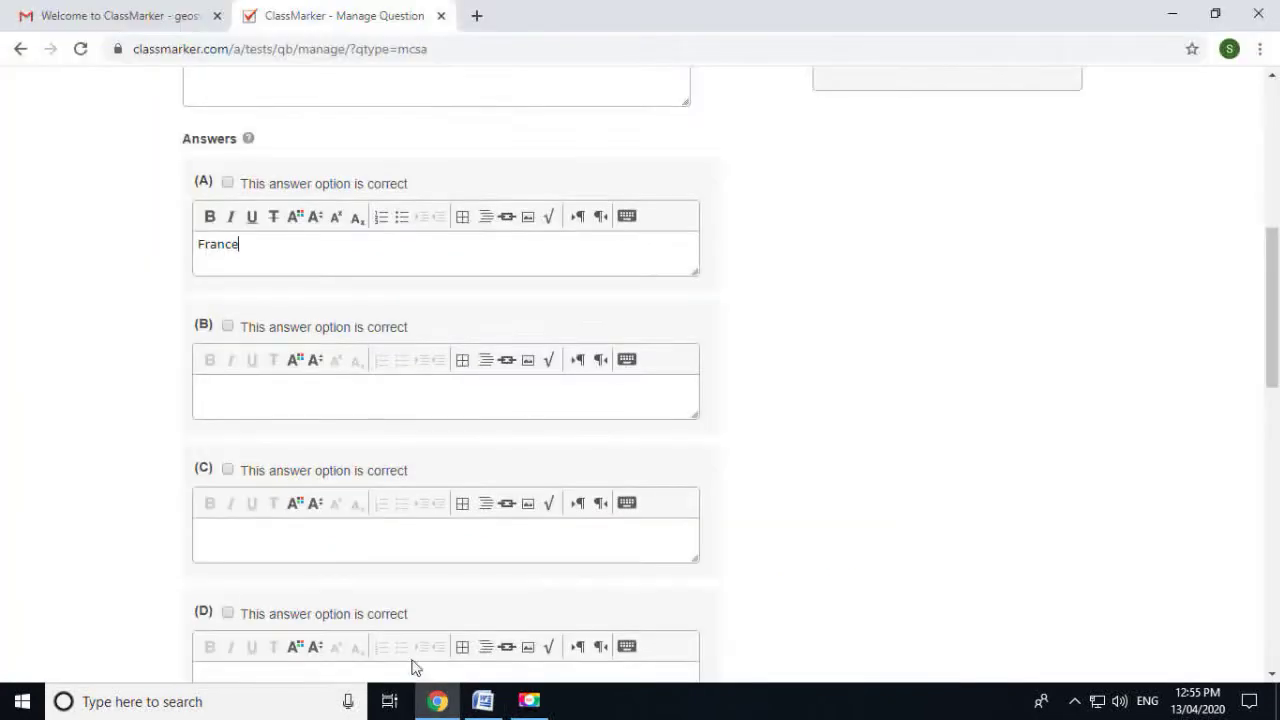
pyautogui.scroll(-1, 311, 522)
pyautogui.hotkey('ctrl', 'v')
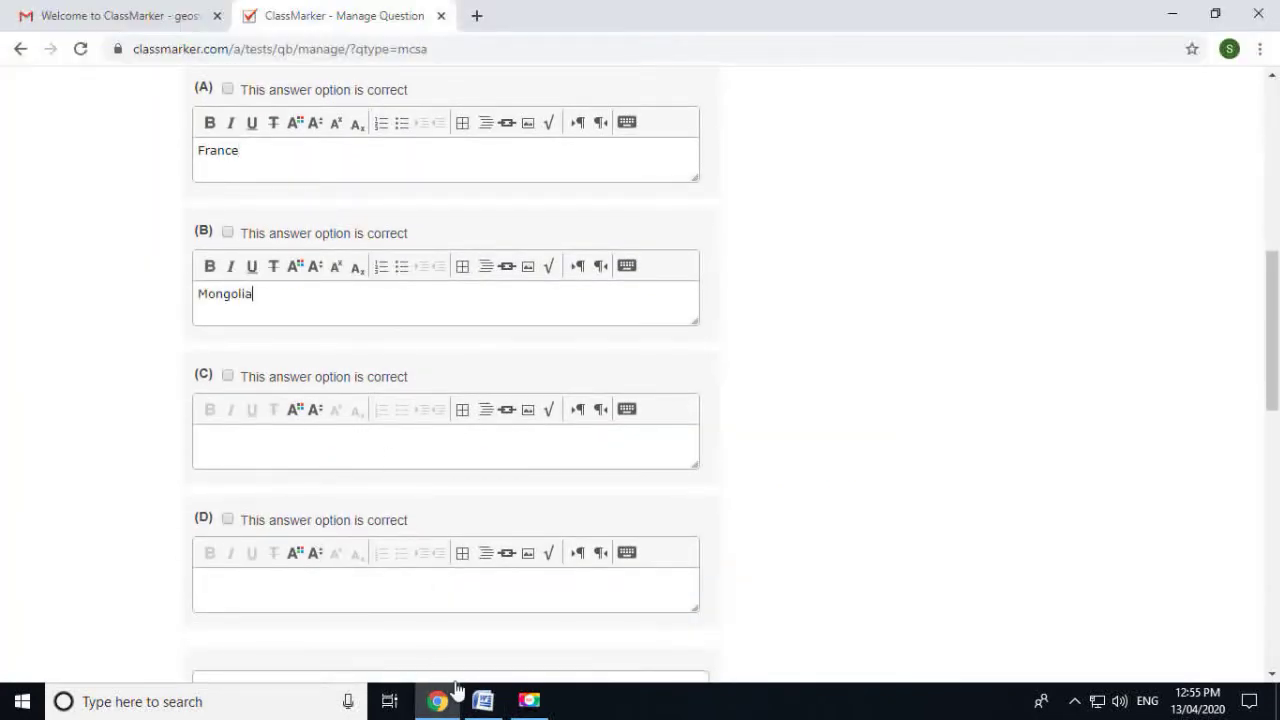
pyautogui.click(482, 701)
pyautogui.moveTo(498, 364); pyautogui.dragTo(374, 362)
pyautogui.hotkey('ctrl', 'c')
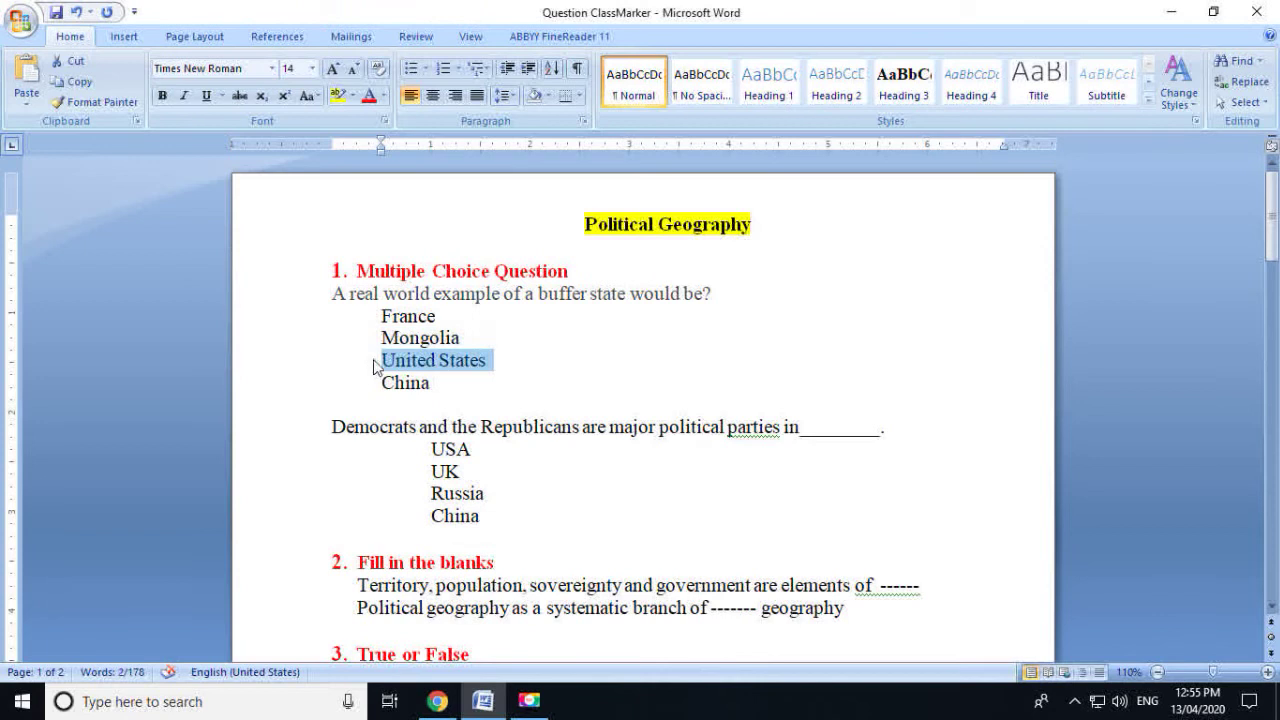
pyautogui.click(437, 701)
pyautogui.click(250, 443)
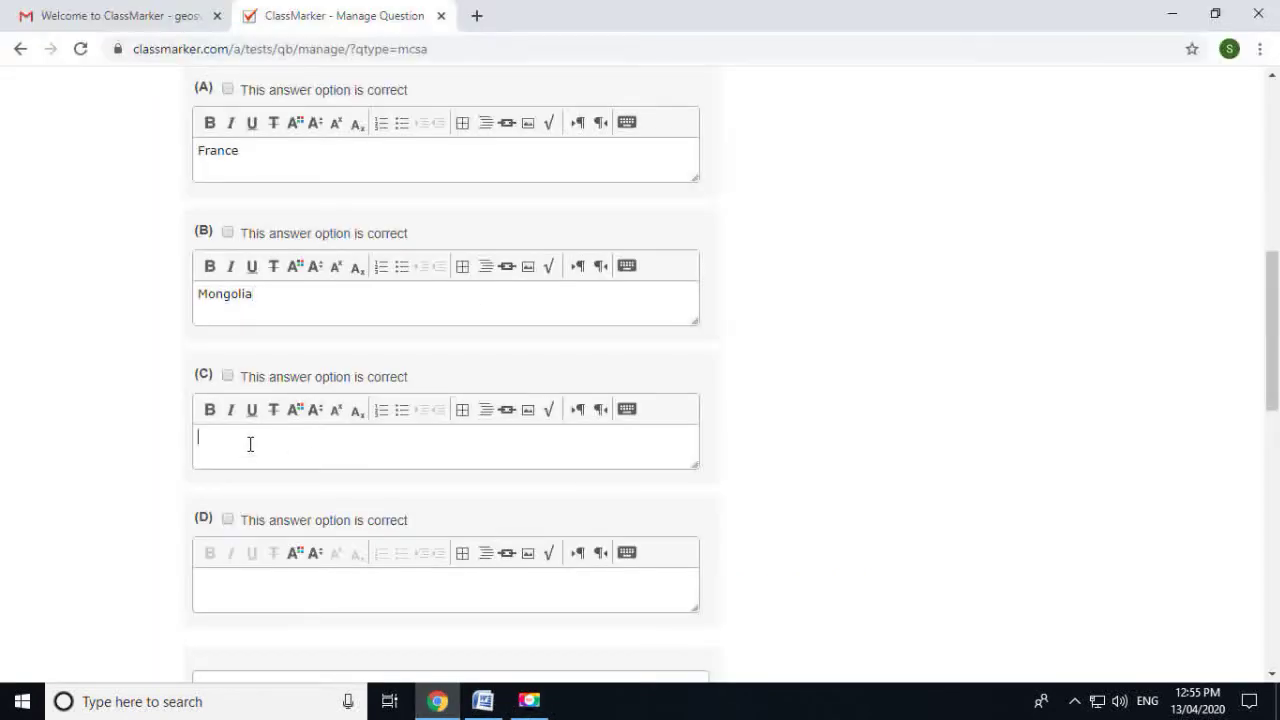
pyautogui.hotkey('ctrl', 'v')
# Enter China as answer D and review the completed answers
pyautogui.click(499, 704)
pyautogui.moveTo(463, 383); pyautogui.dragTo(343, 388)
pyautogui.write('China')
pyautogui.scroll(-1, 270, 595)
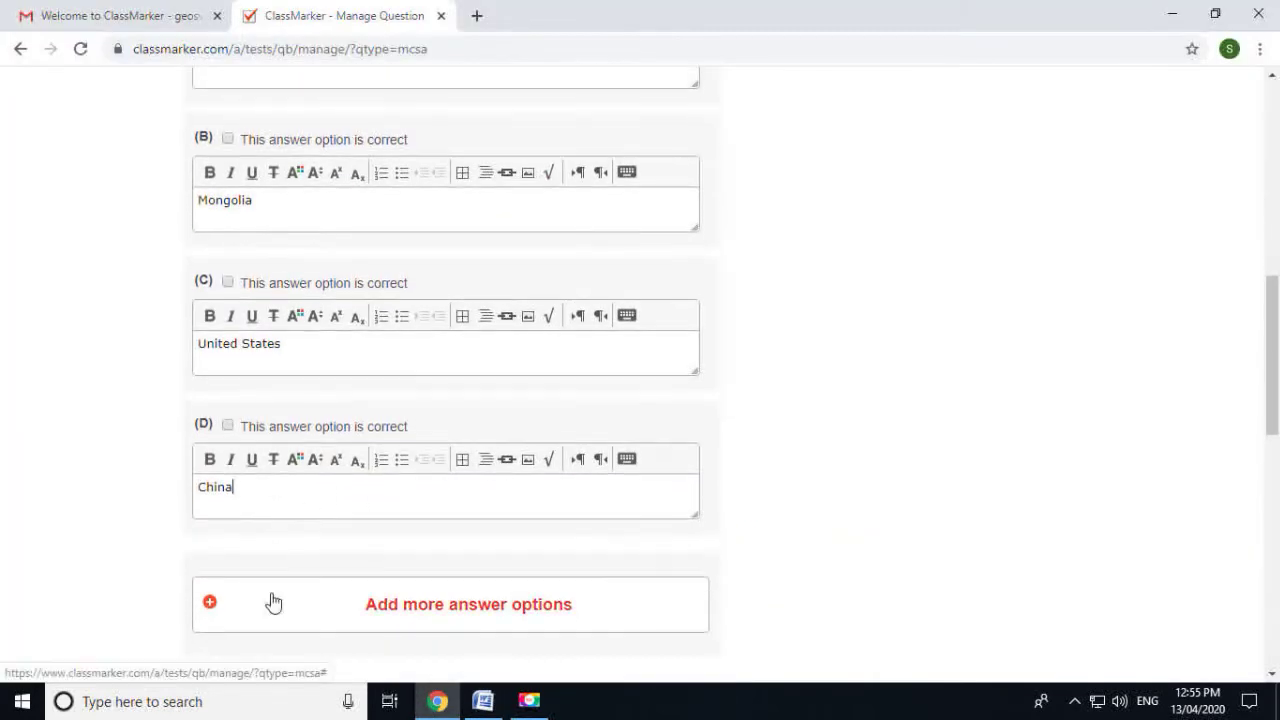
pyautogui.scroll(-1, 272, 601)
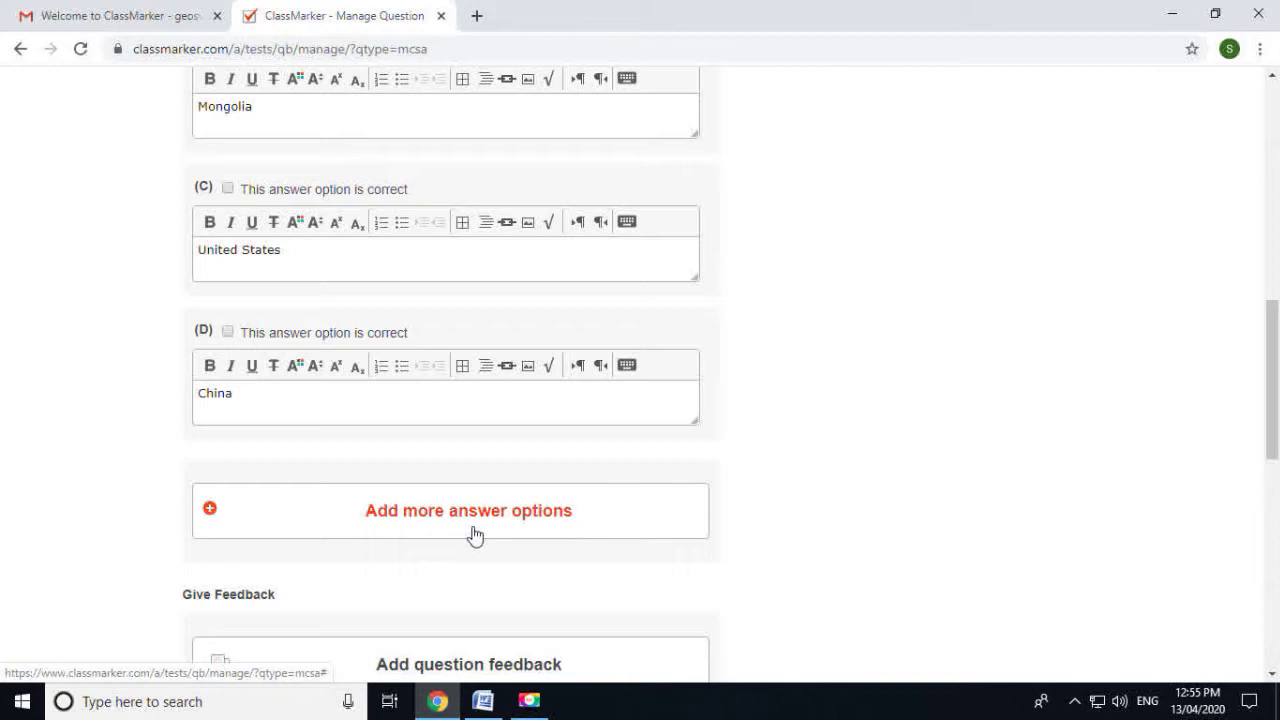
pyautogui.scroll(-1, 474, 534)
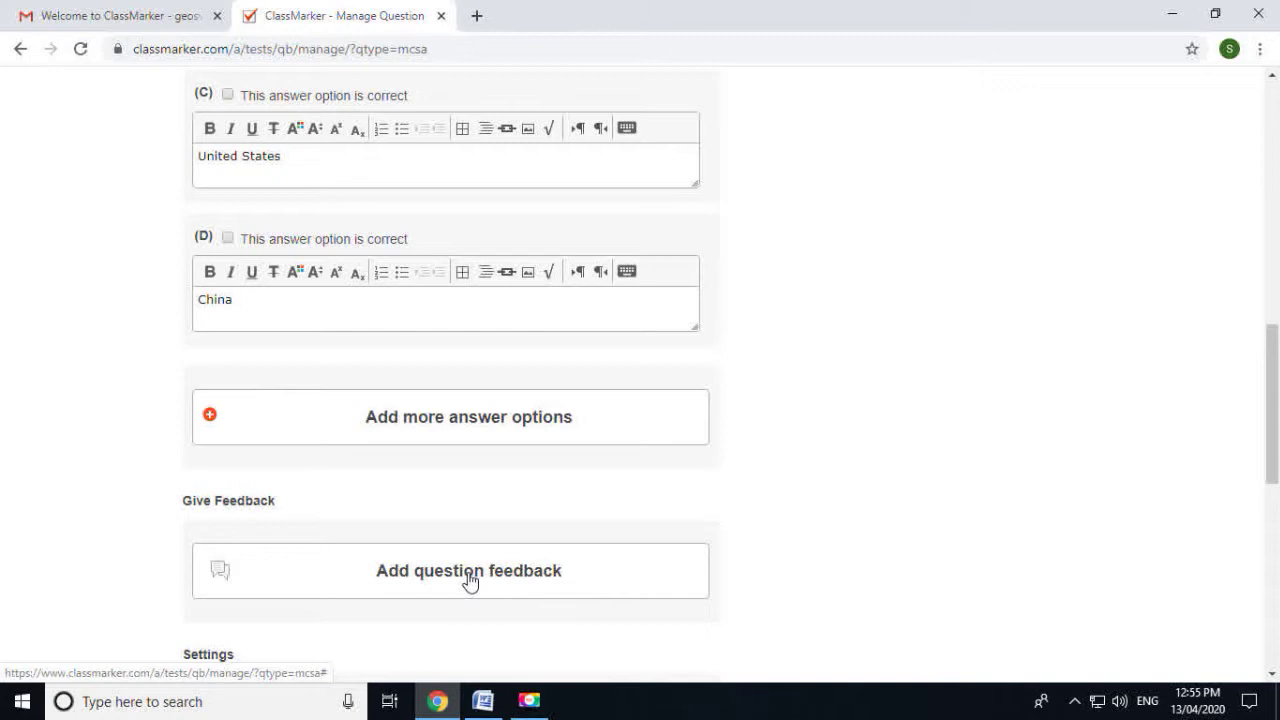
pyautogui.scroll(4, 470, 582)
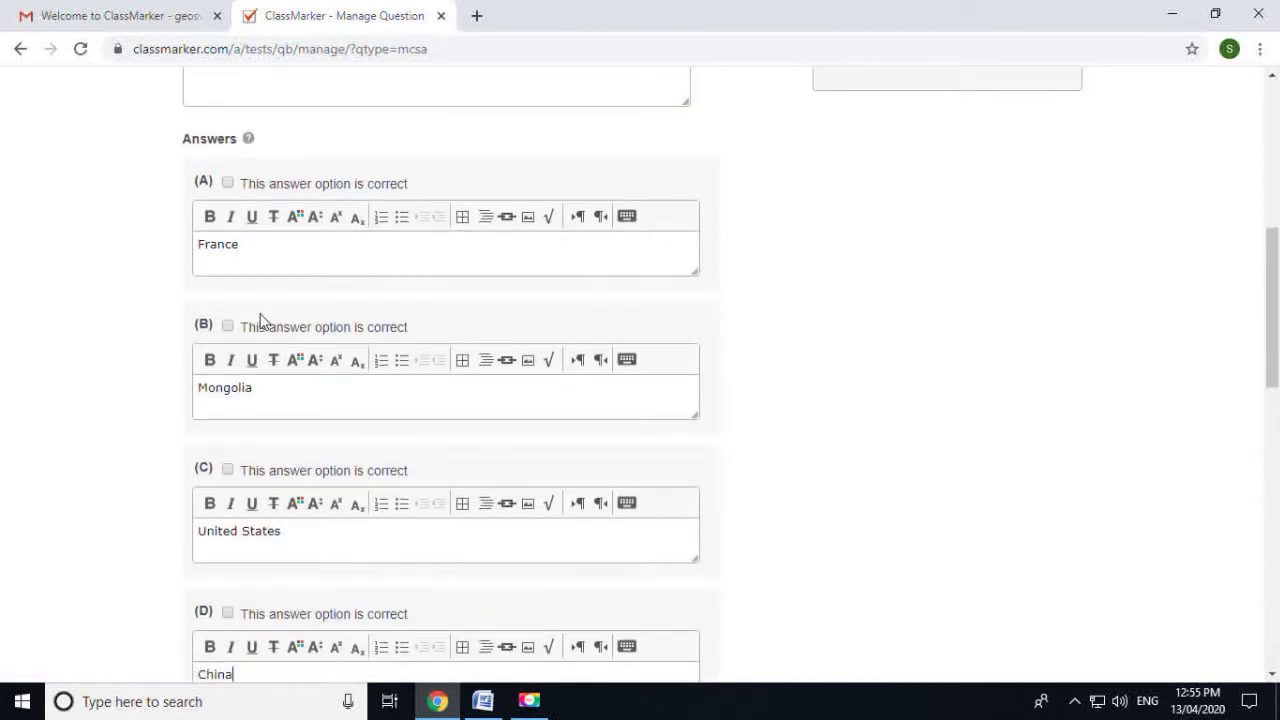
# Mark Mongolia correct, file under Poltical Geography at 1 point, and save the question
pyautogui.click(228, 326)
pyautogui.scroll(-8, 288, 403)
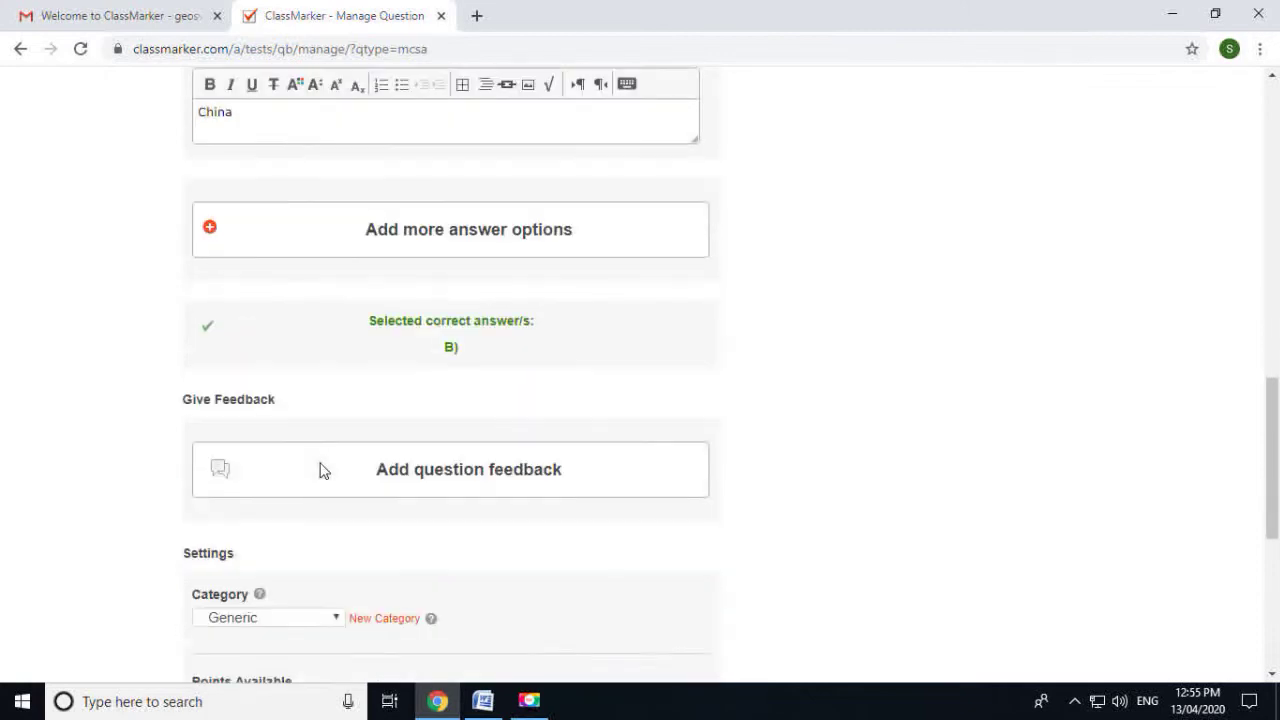
pyautogui.click(268, 431)
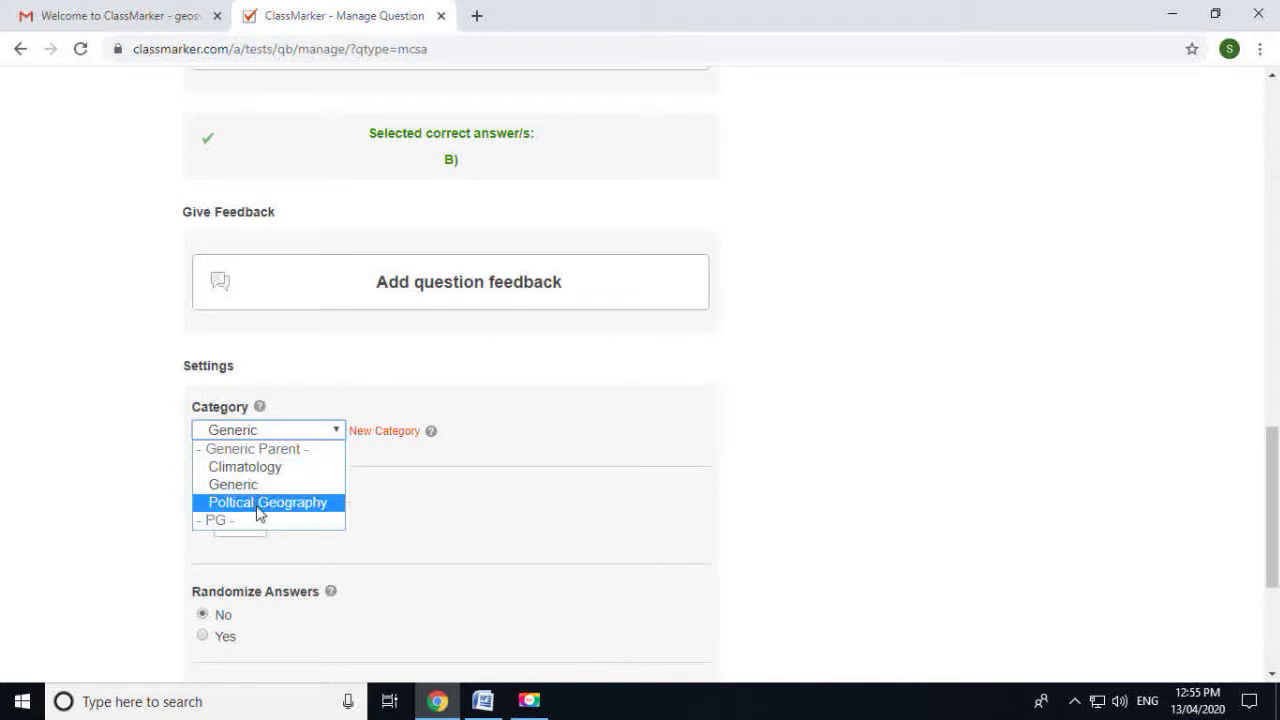
pyautogui.click(258, 508)
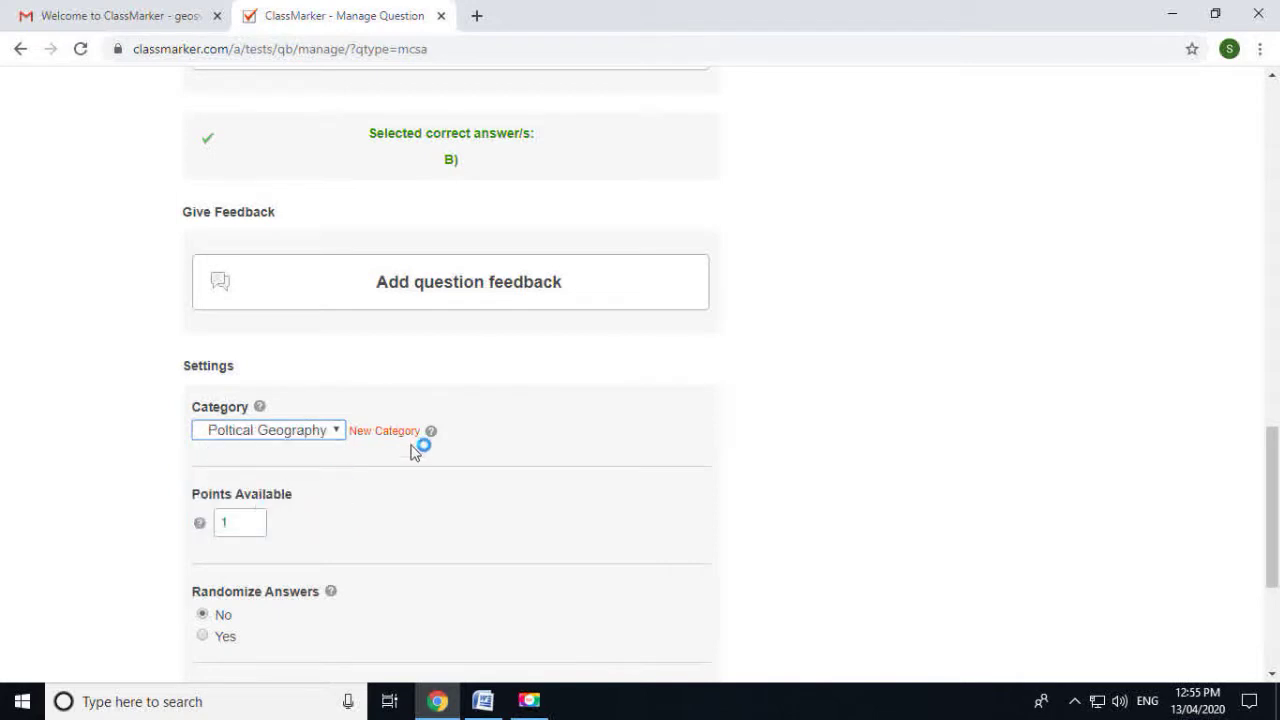
pyautogui.scroll(-1, 417, 450)
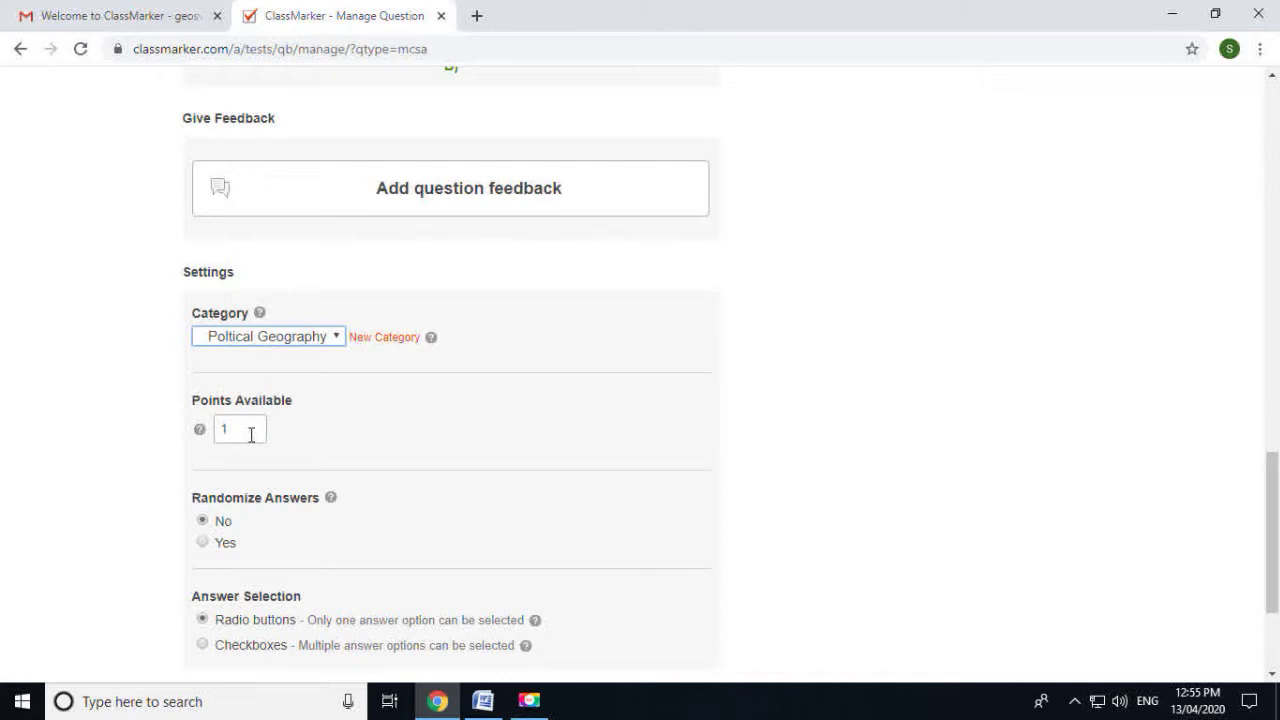
pyautogui.doubleClick(253, 434)
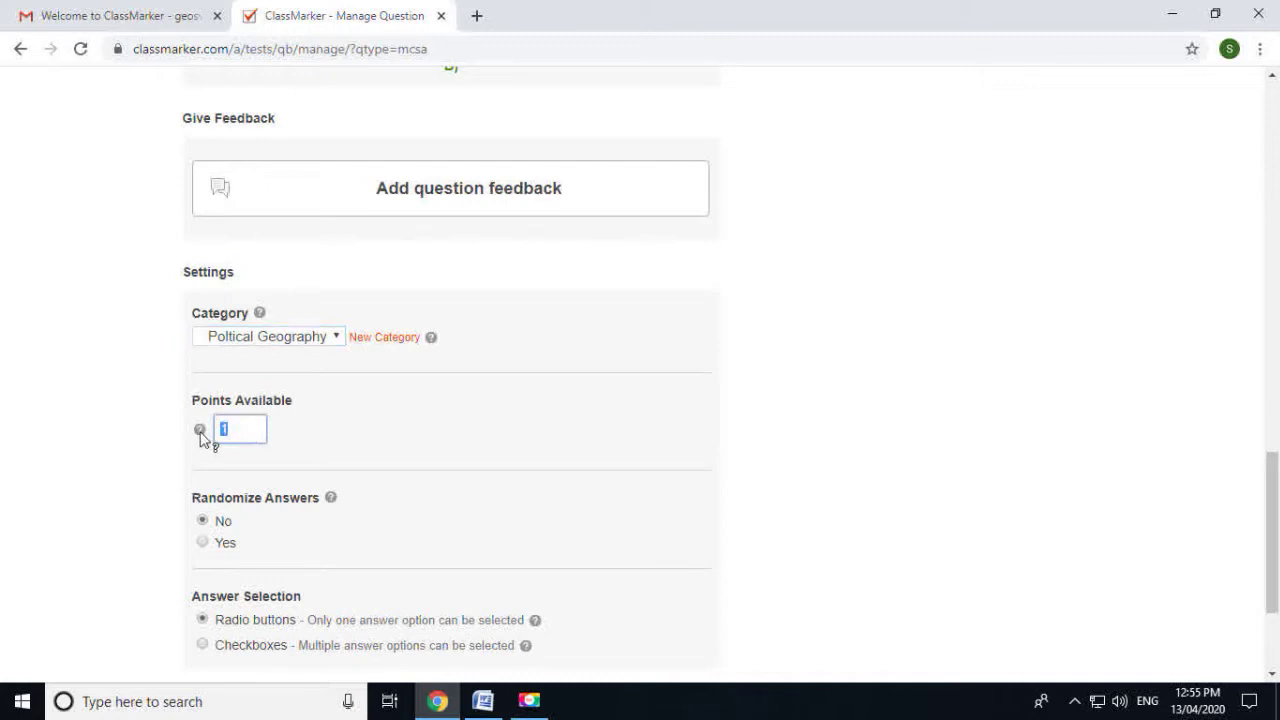
pyautogui.click(590, 425)
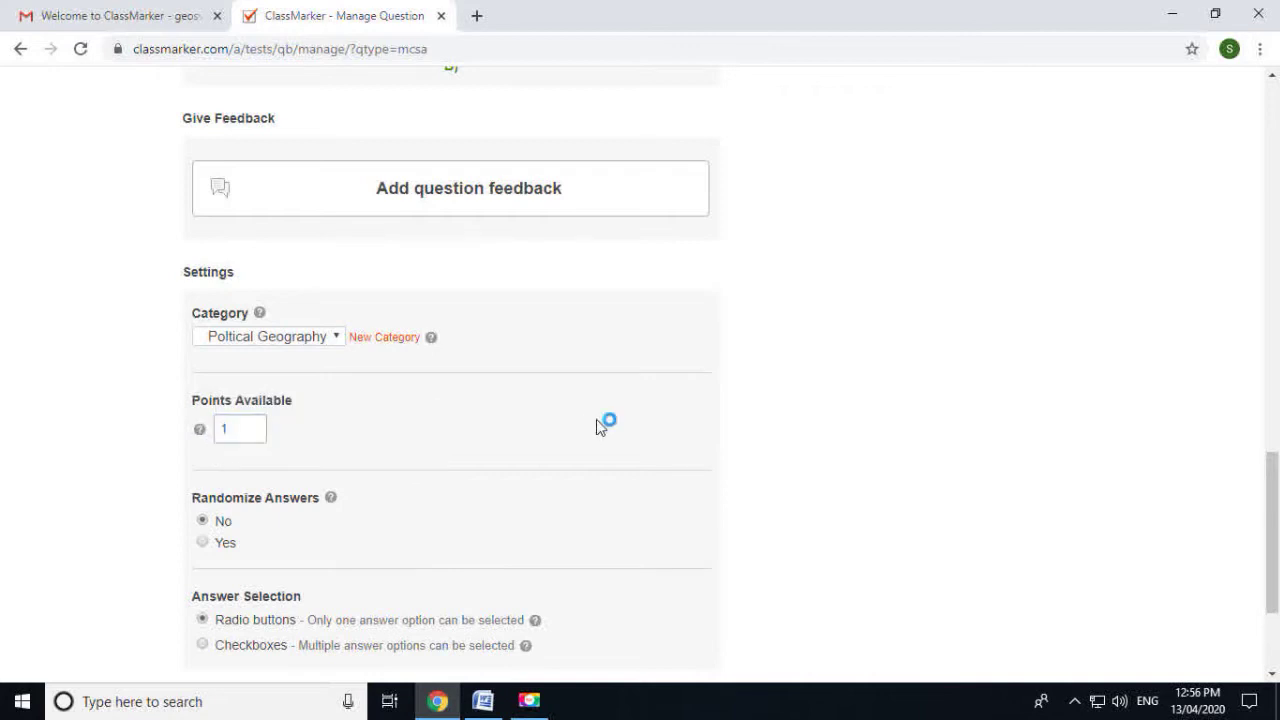
pyautogui.scroll(-1, 600, 430)
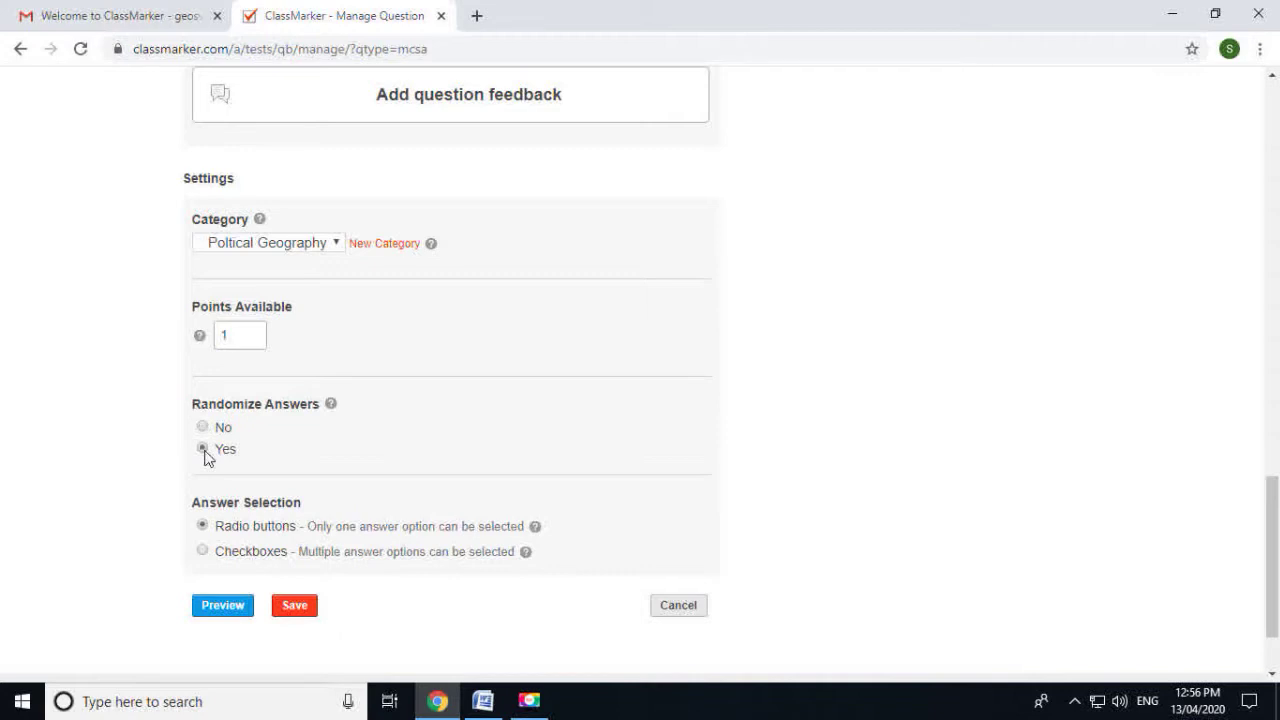
pyautogui.scroll(-1, 210, 453)
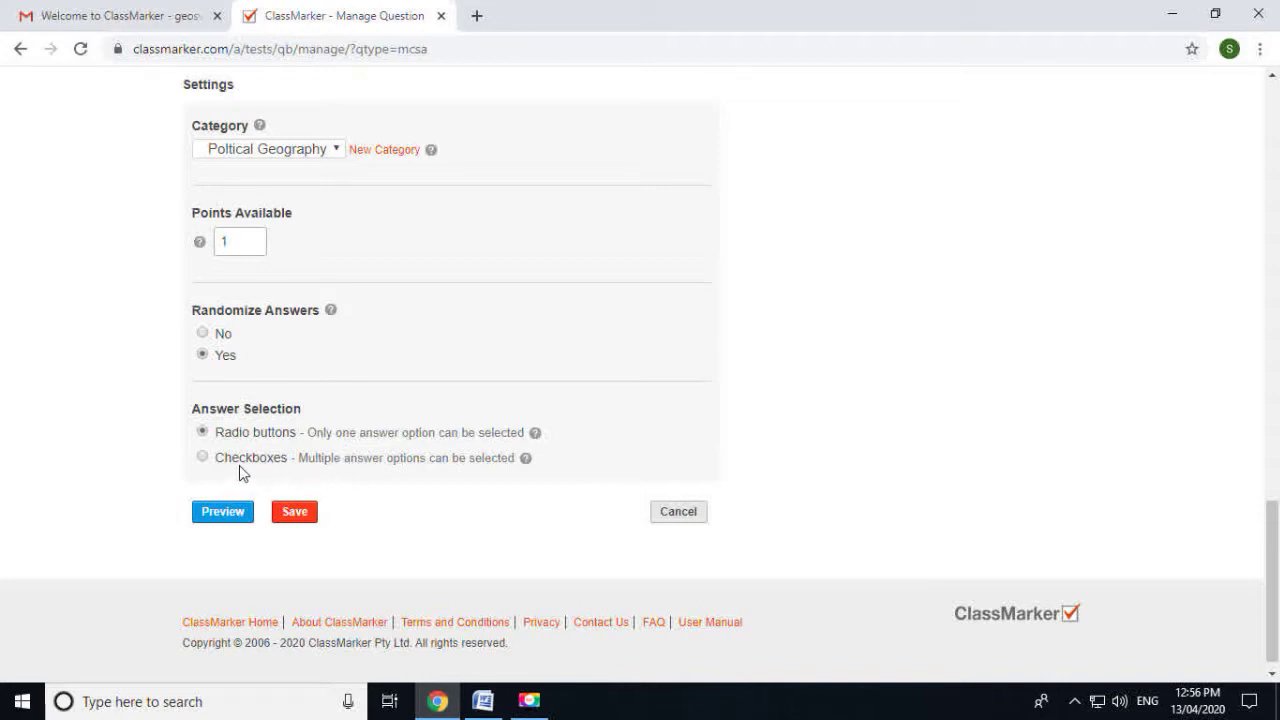
pyautogui.click(296, 518)
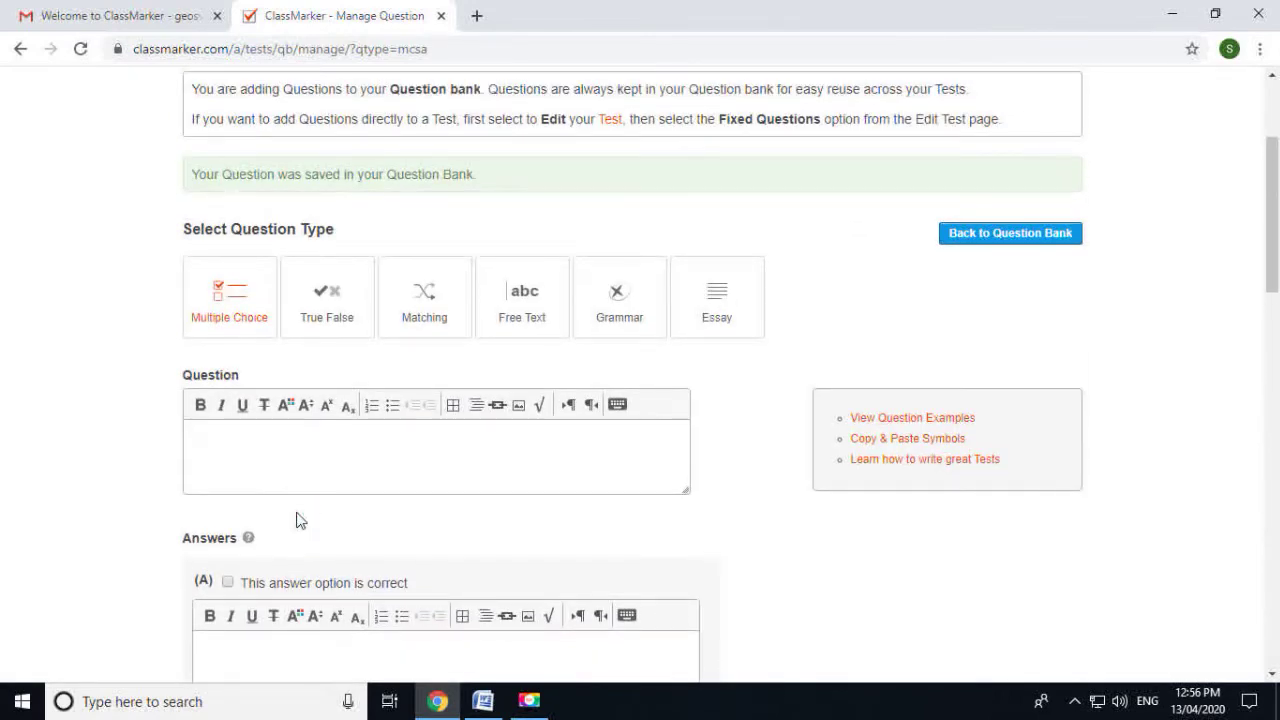
# Start a True/False question with 'India is a landlocked country.' pasted from Word as its text
pyautogui.click(345, 303)
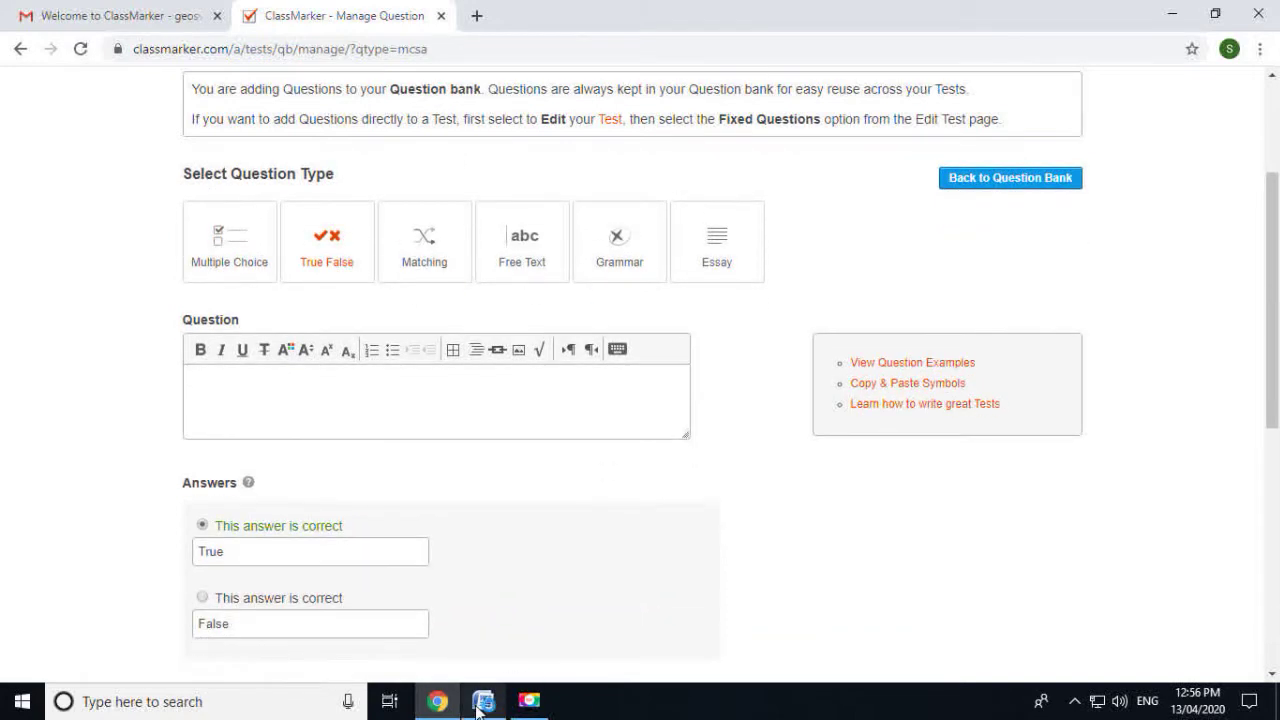
pyautogui.click(480, 705)
pyautogui.scroll(-4, 508, 457)
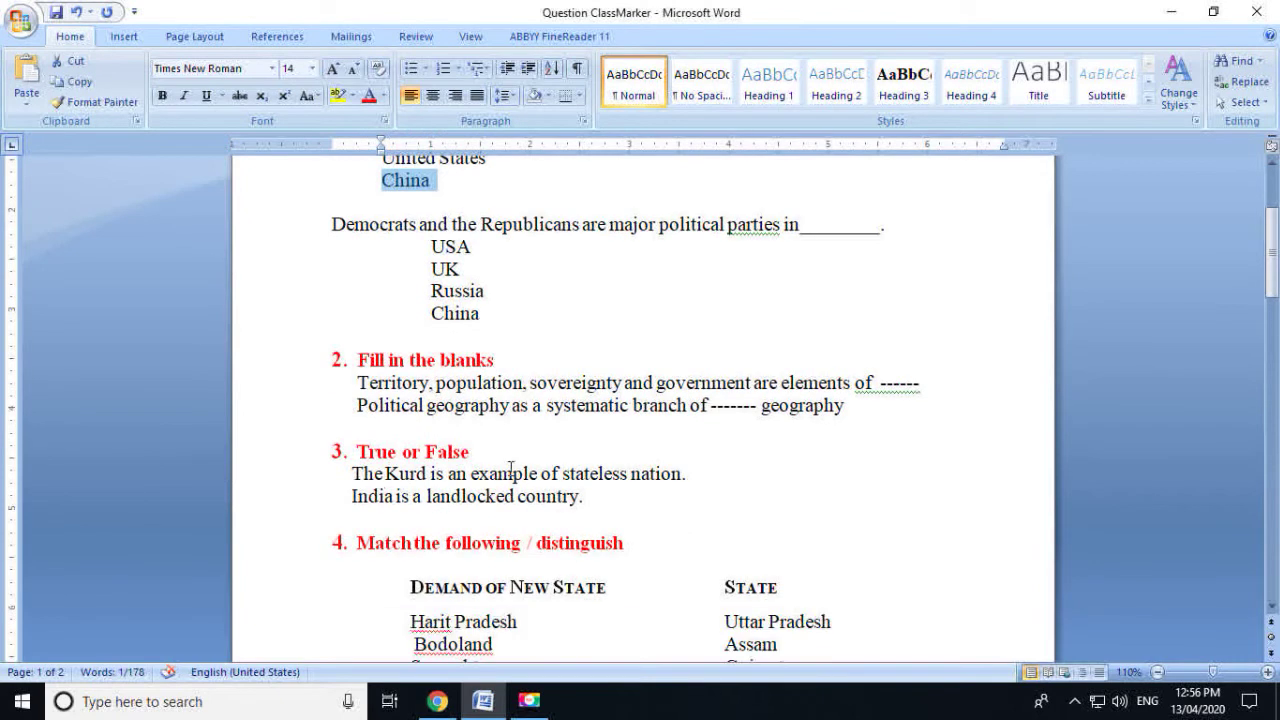
pyautogui.moveTo(345, 498); pyautogui.dragTo(600, 497)
pyautogui.hotkey('ctrl', 'c')
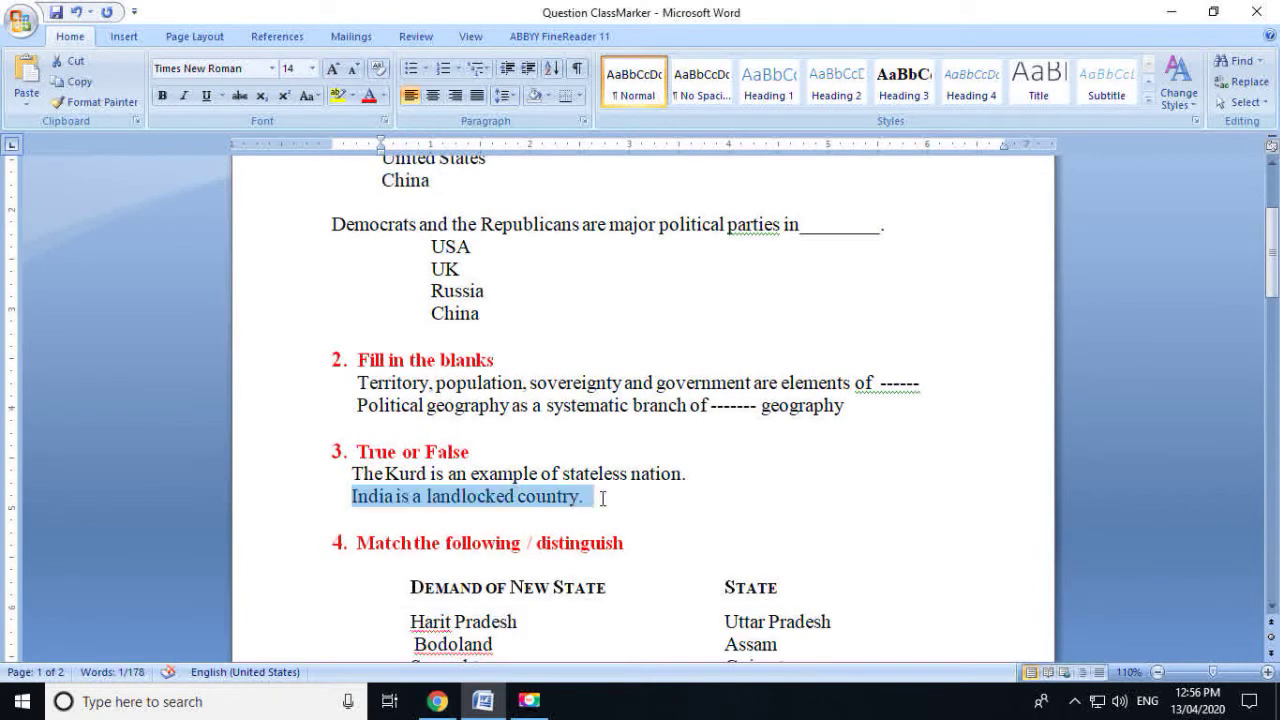
pyautogui.click(437, 701)
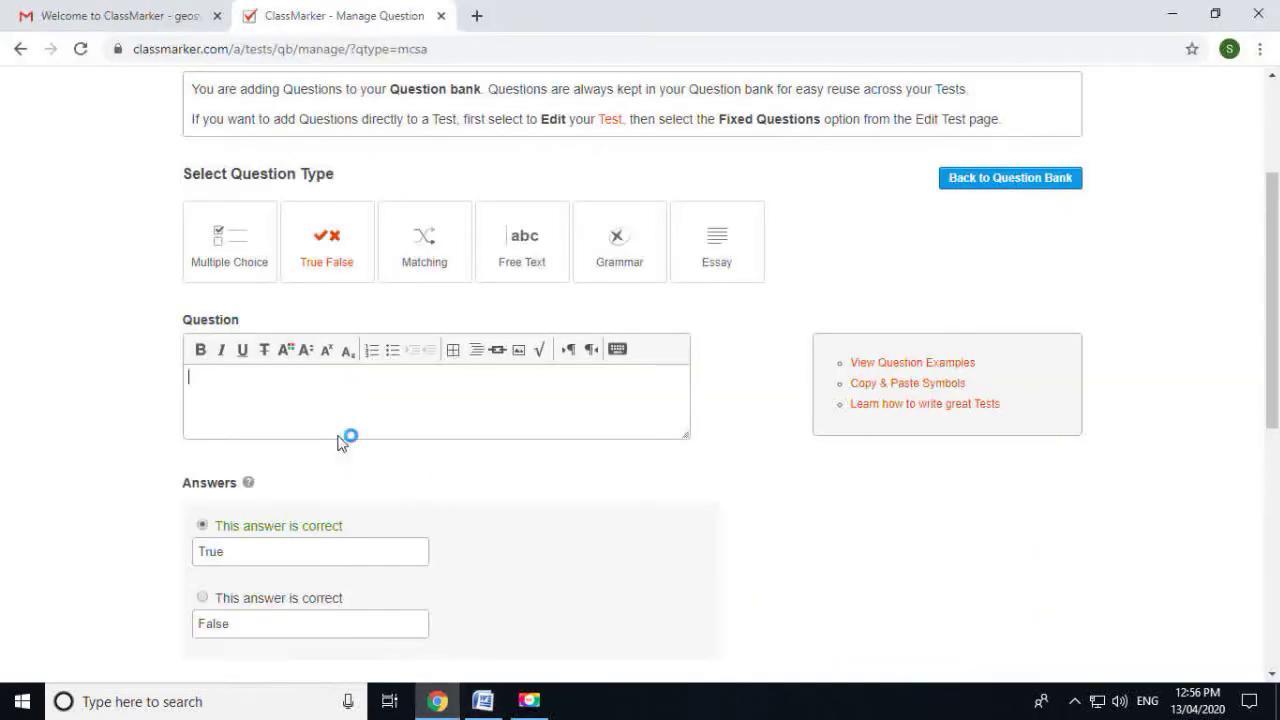
pyautogui.hotkey('ctrl', 'v')
pyautogui.scroll(-2, 287, 400)
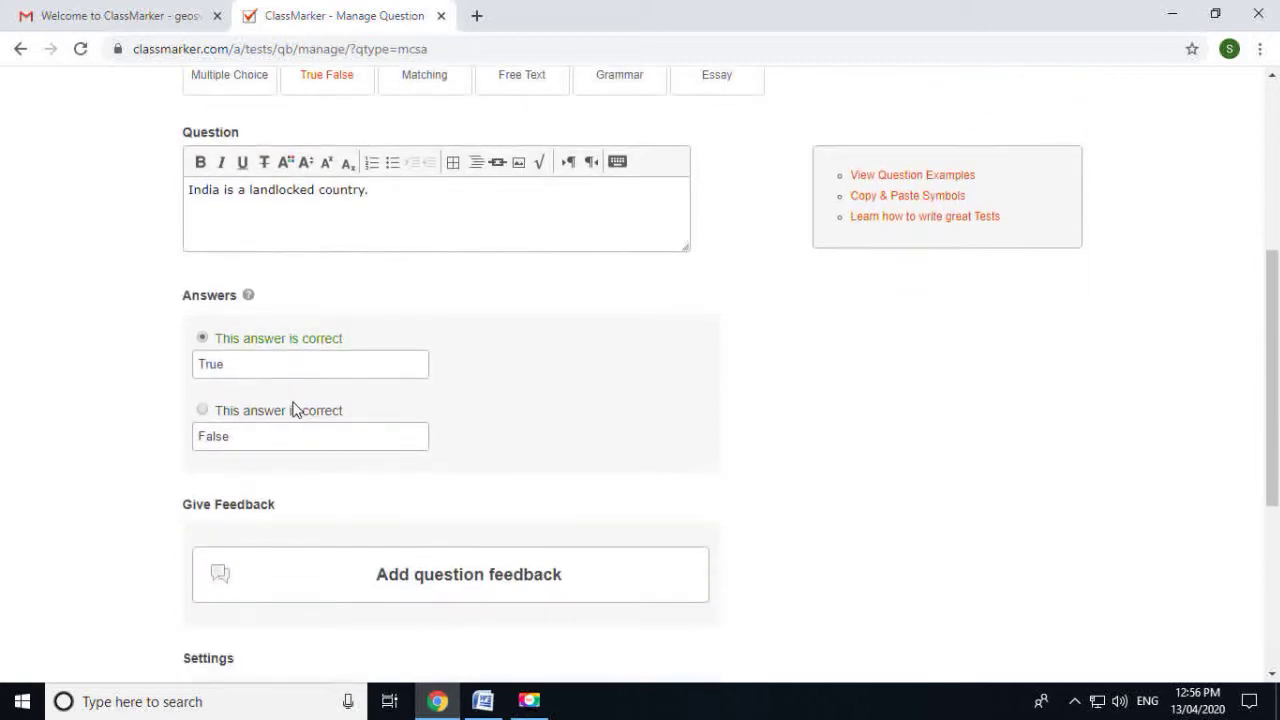
# Mark False as the correct answer, keep the Poltical Geography category, and save the question
pyautogui.click(203, 411)
pyautogui.scroll(2, 272, 450)
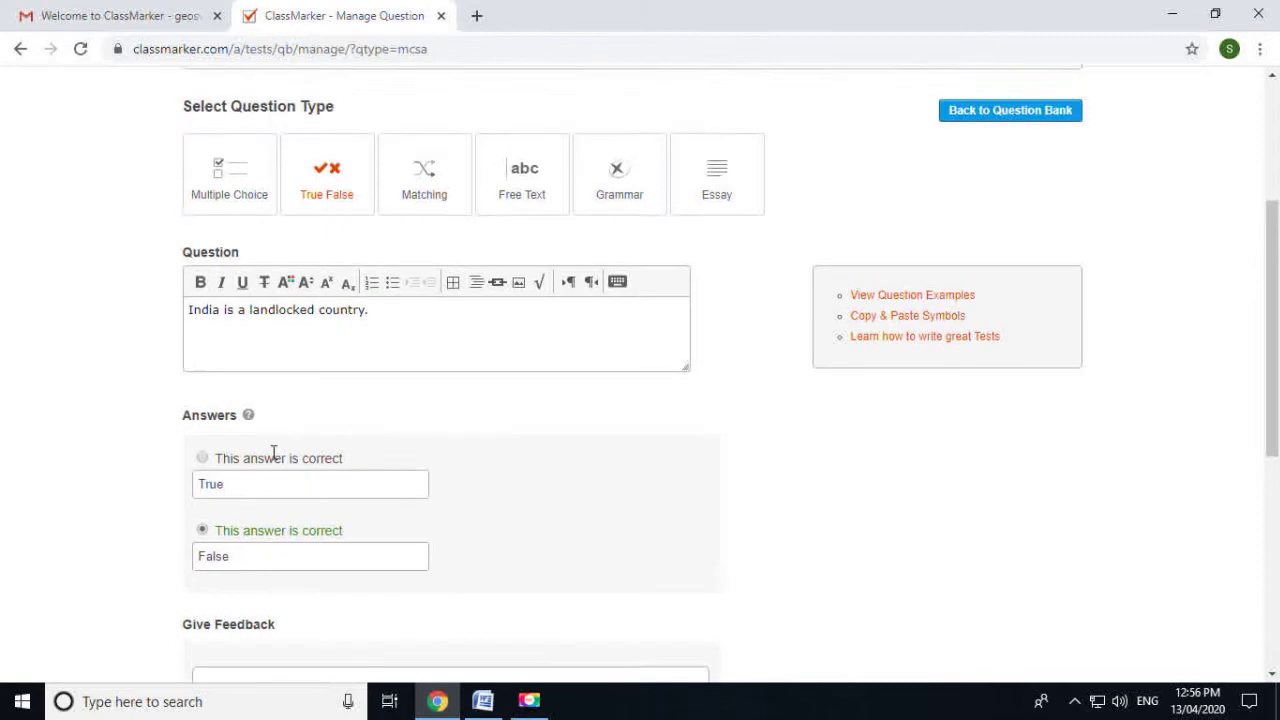
pyautogui.scroll(-4, 278, 481)
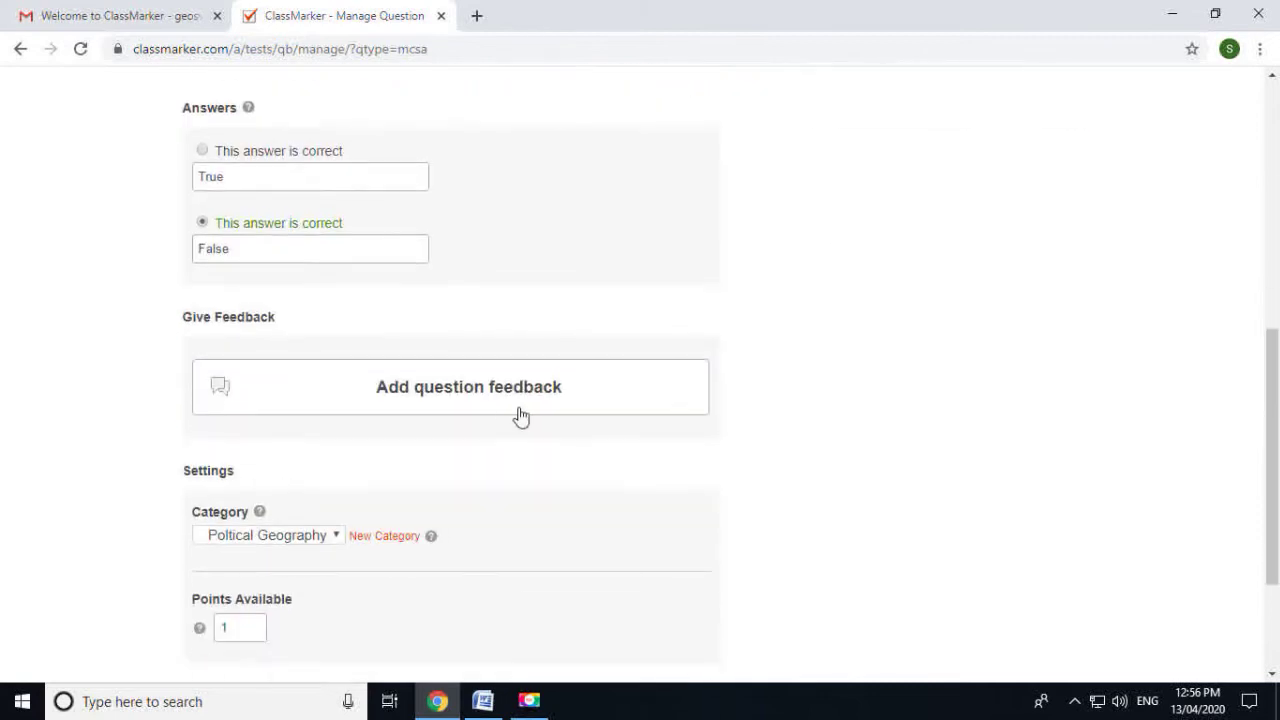
pyautogui.scroll(-2, 510, 412)
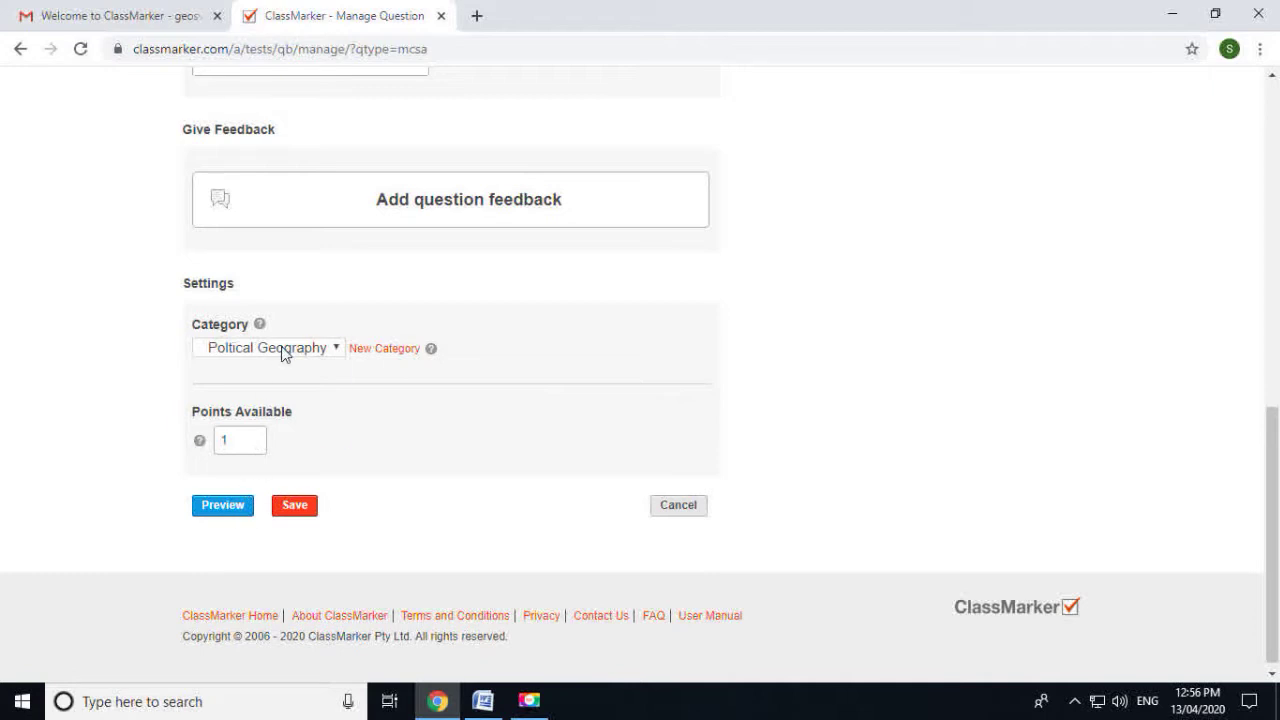
pyautogui.click(284, 351)
pyautogui.click(275, 422)
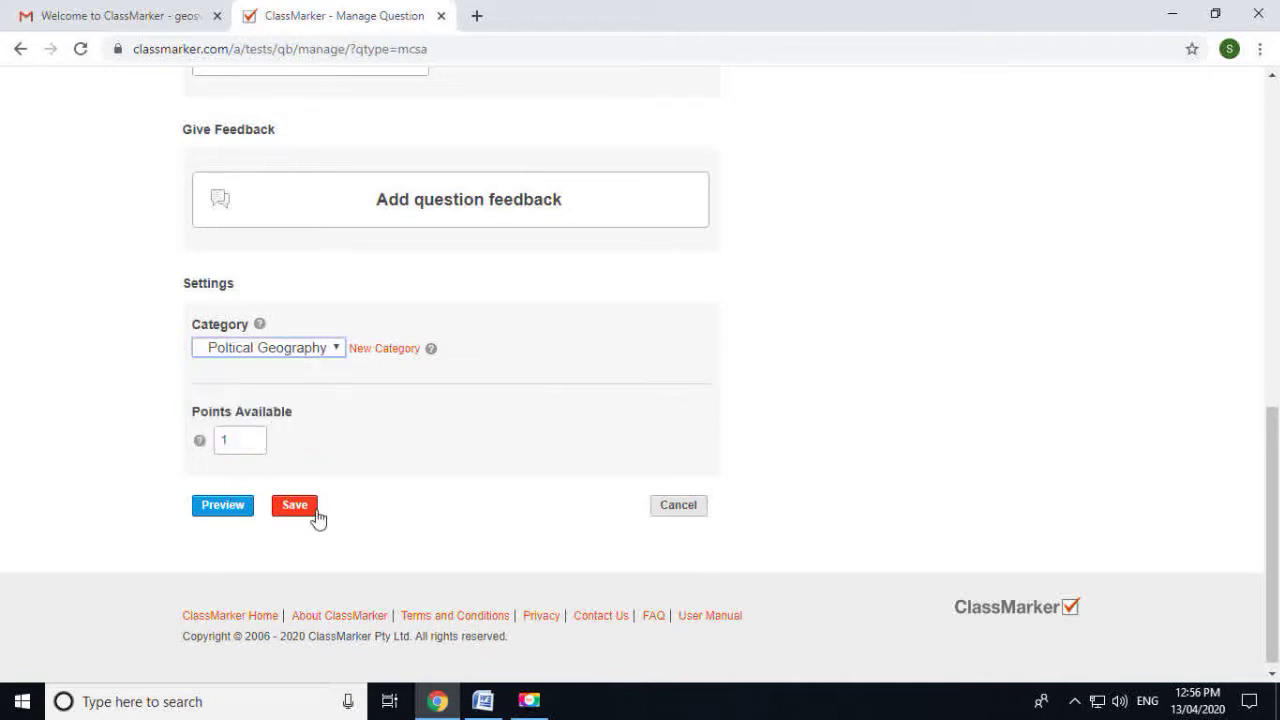
pyautogui.click(306, 511)
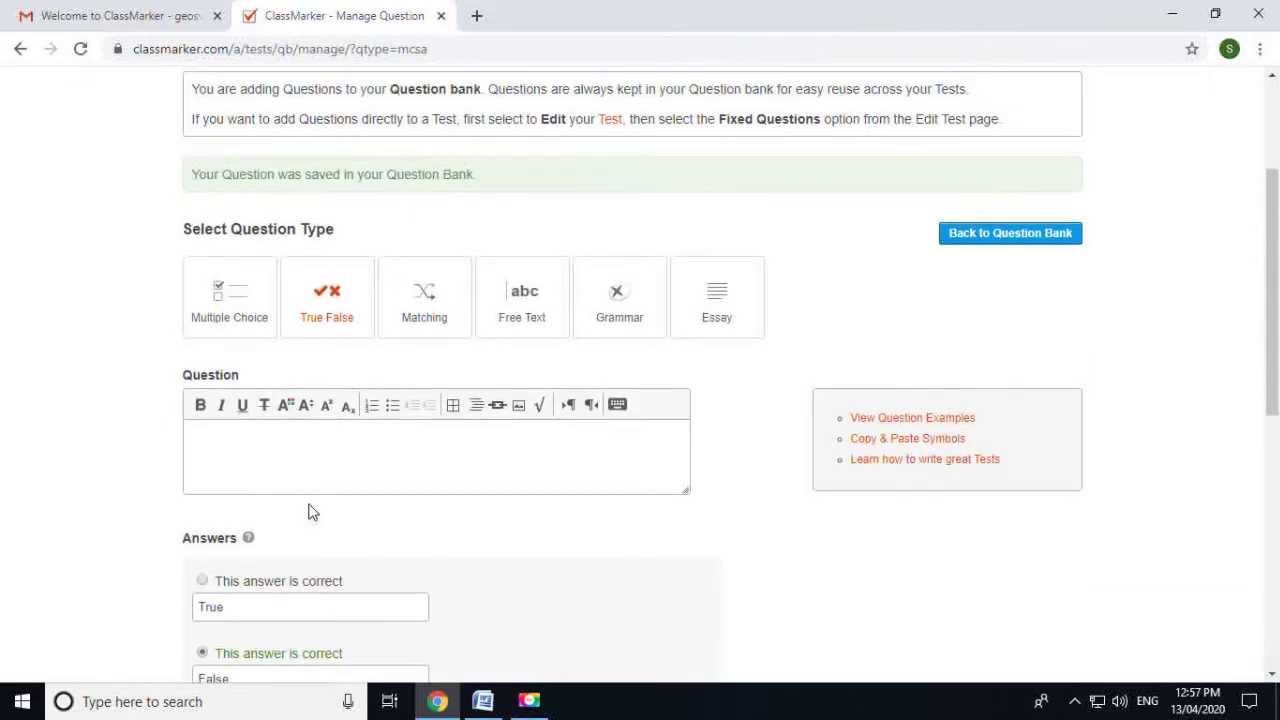
# Return to the ClassMarker question page and choose the Matching question type
pyautogui.click(443, 710)
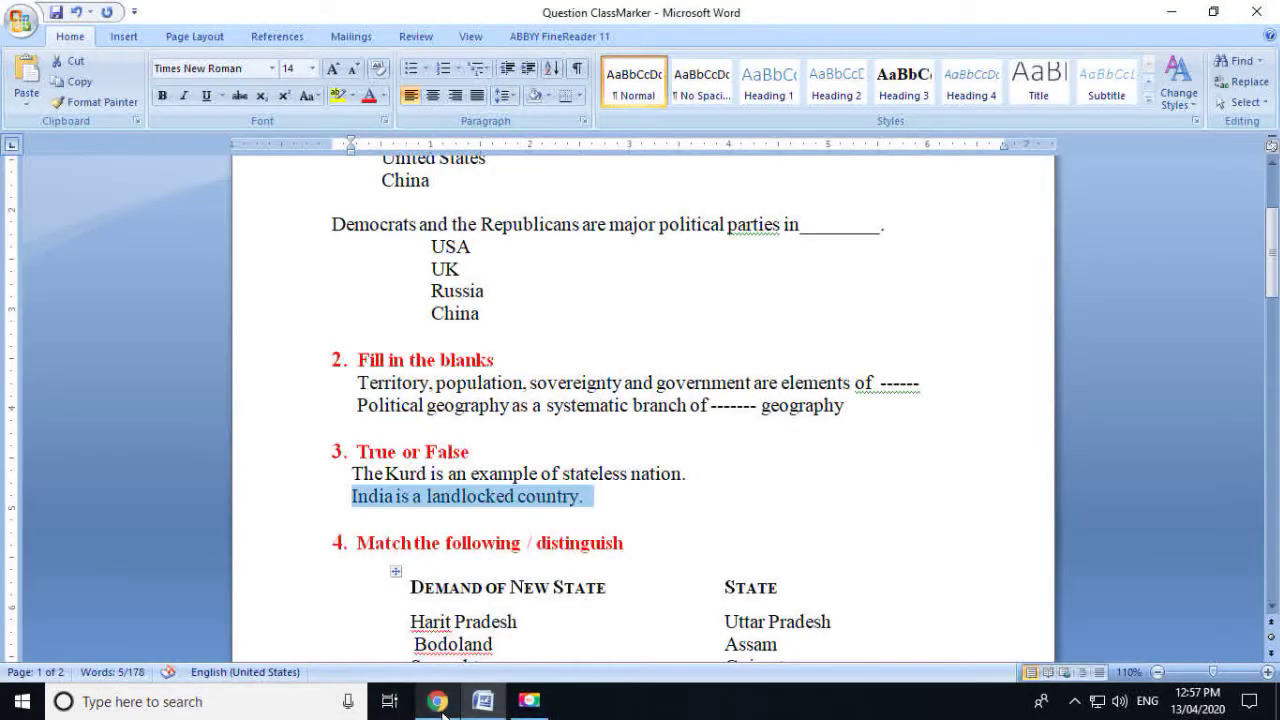
pyautogui.click(482, 703)
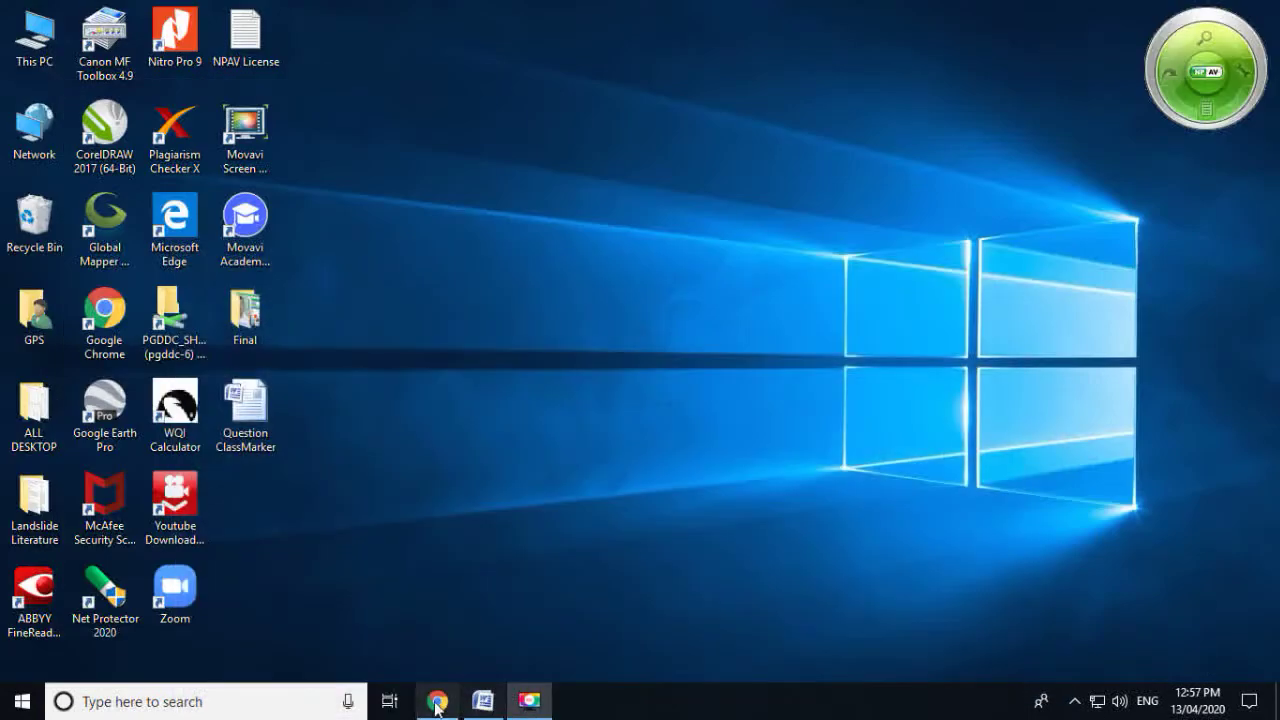
pyautogui.click(438, 703)
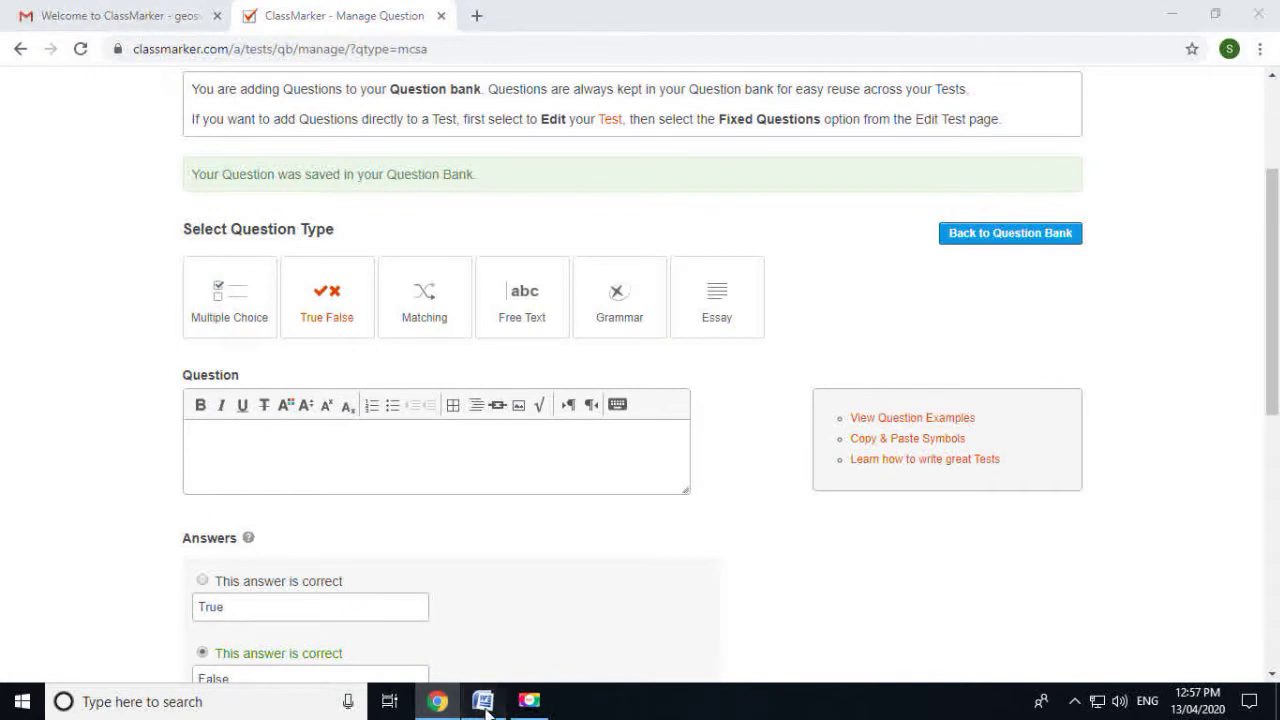
pyautogui.click(483, 703)
pyautogui.click(483, 703)
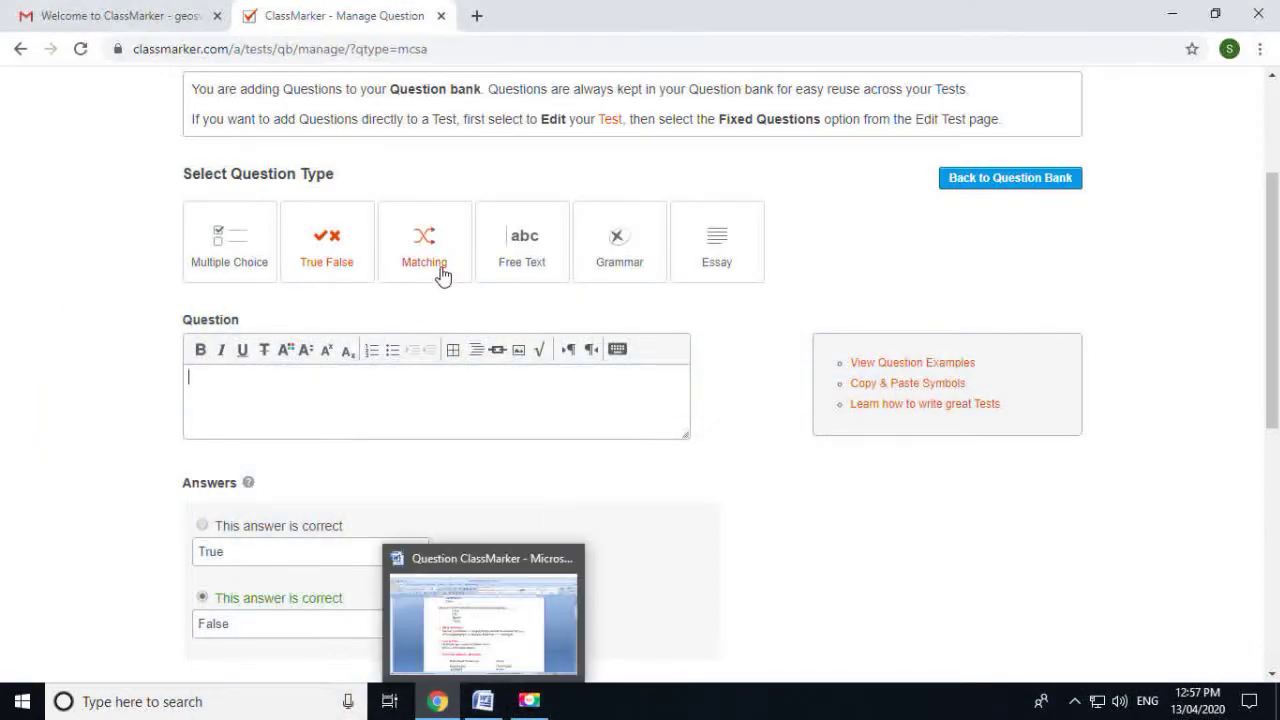
pyautogui.click(443, 272)
# Replace the default 'Match the options below:' text with 'Demand of New State' copied from Word
pyautogui.click(483, 703)
pyautogui.scroll(-2, 458, 508)
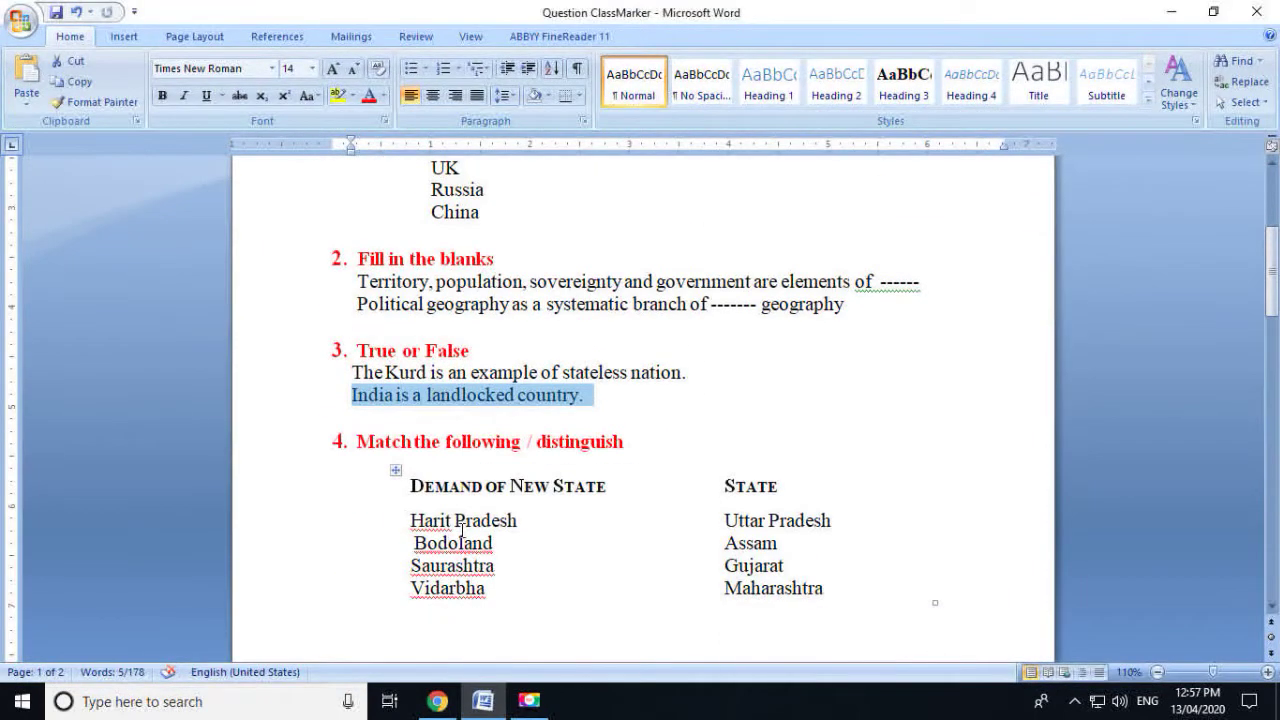
pyautogui.click(414, 520)
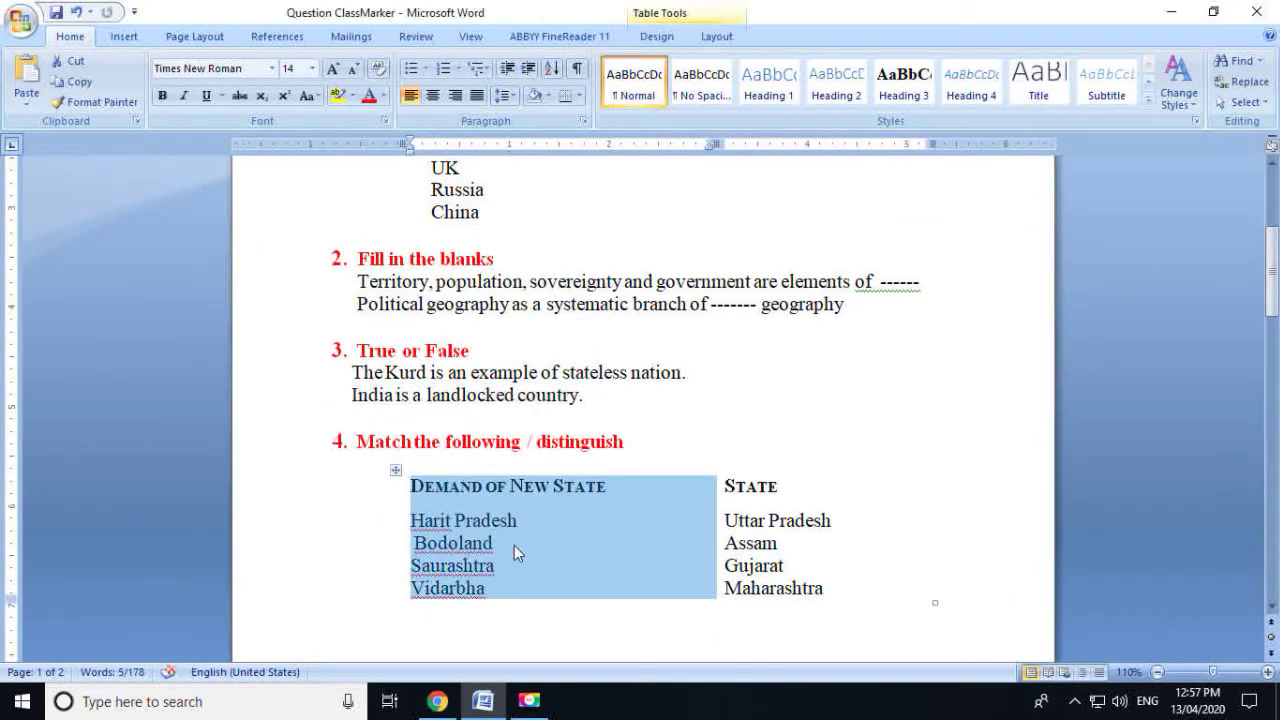
pyautogui.click(514, 545)
pyautogui.moveTo(617, 491); pyautogui.dragTo(406, 486)
pyautogui.hotkey('ctrl', 'c')
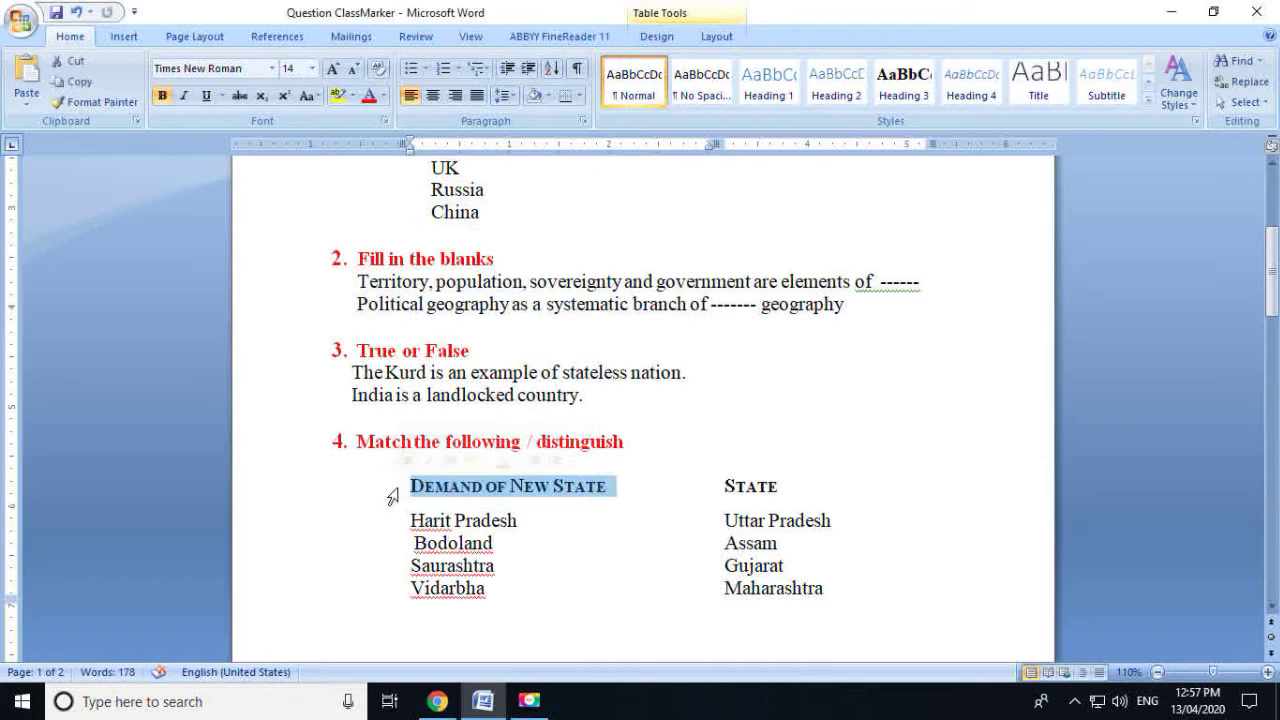
pyautogui.click(450, 704)
pyautogui.scroll(-1, 298, 550)
pyautogui.scroll(-2, 380, 465)
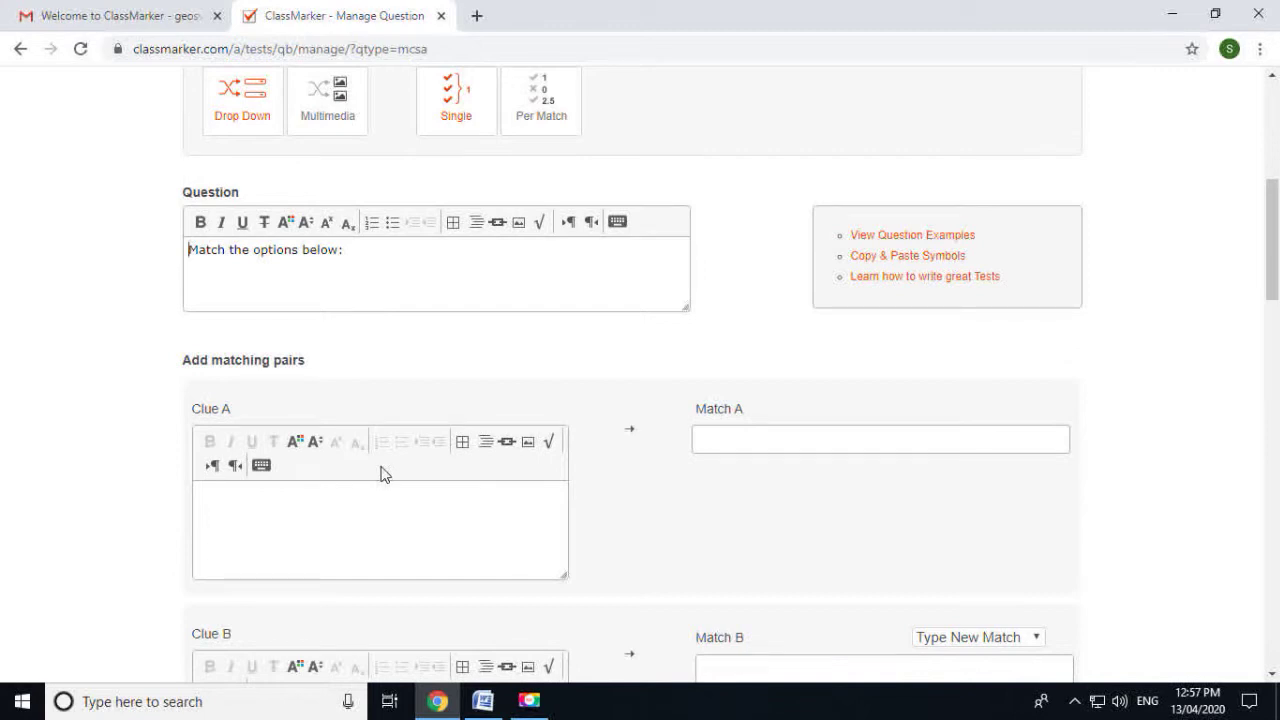
pyautogui.moveTo(375, 249); pyautogui.dragTo(171, 254)
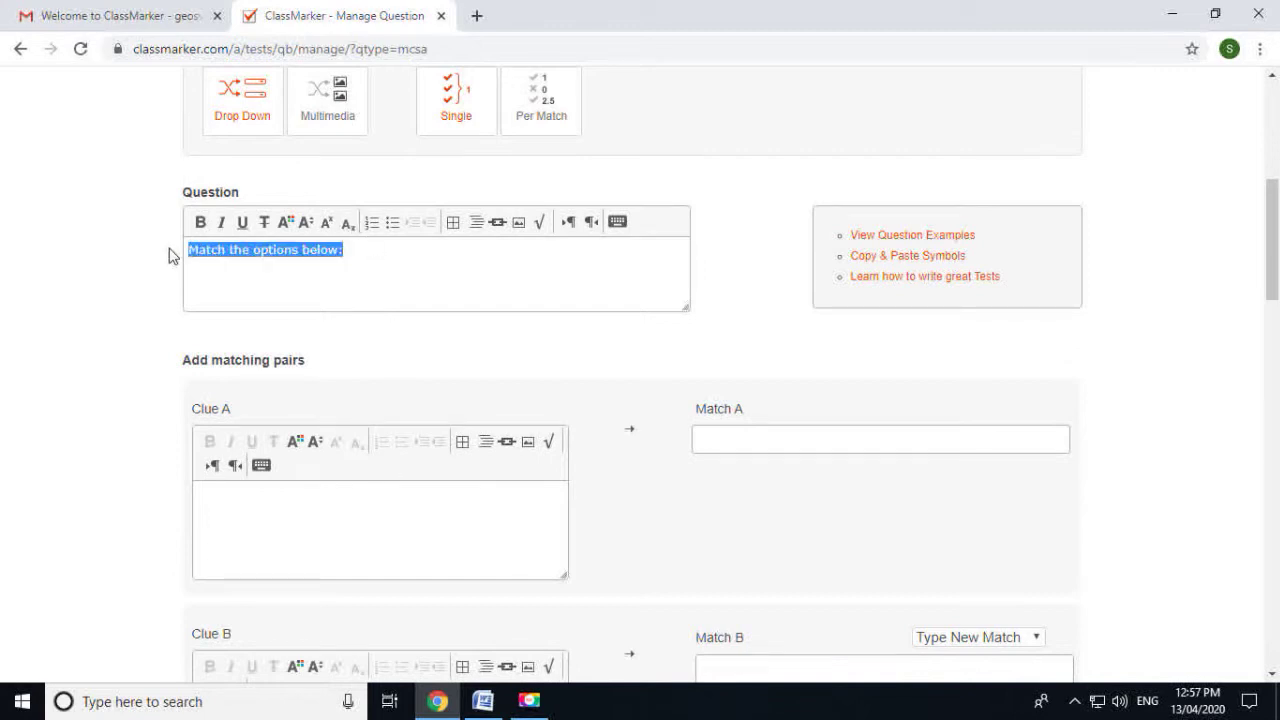
pyautogui.hotkey('ctrl', 'v')
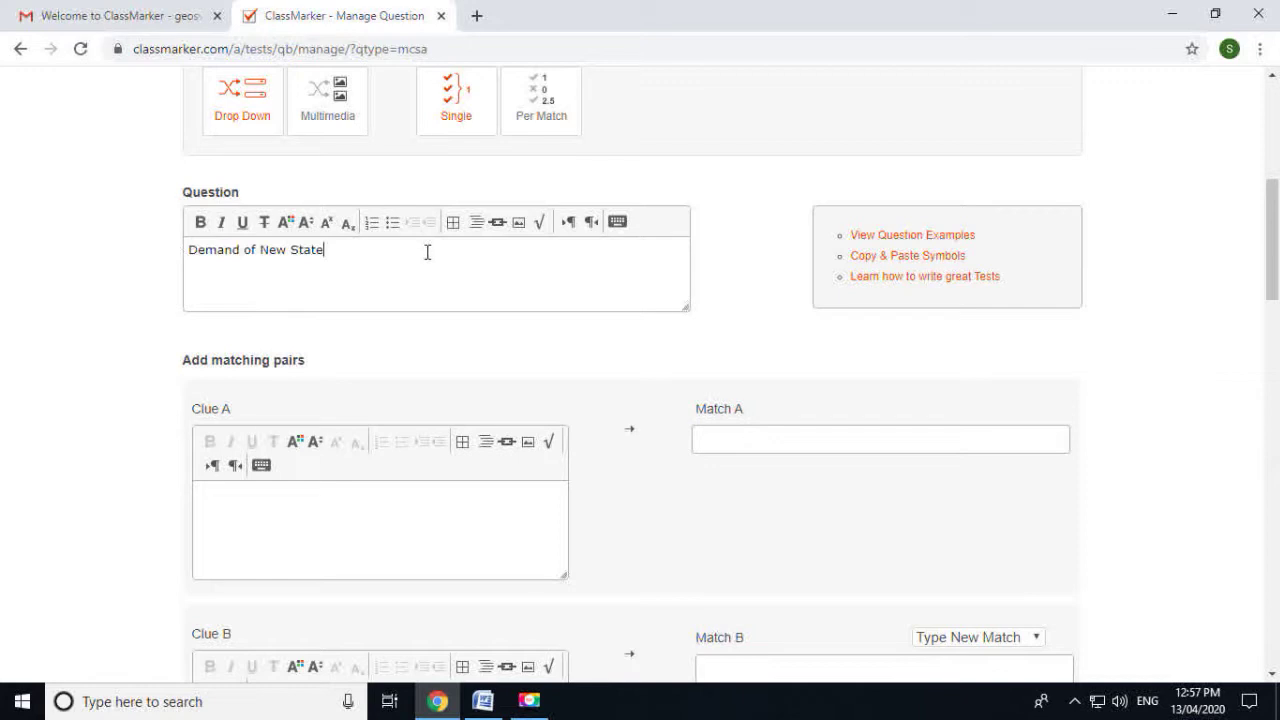
# Paste Harit Pradesh and Bodoland from the Word table into Clue A and Clue B
pyautogui.click(483, 701)
pyautogui.scroll(-2, 640, 510)
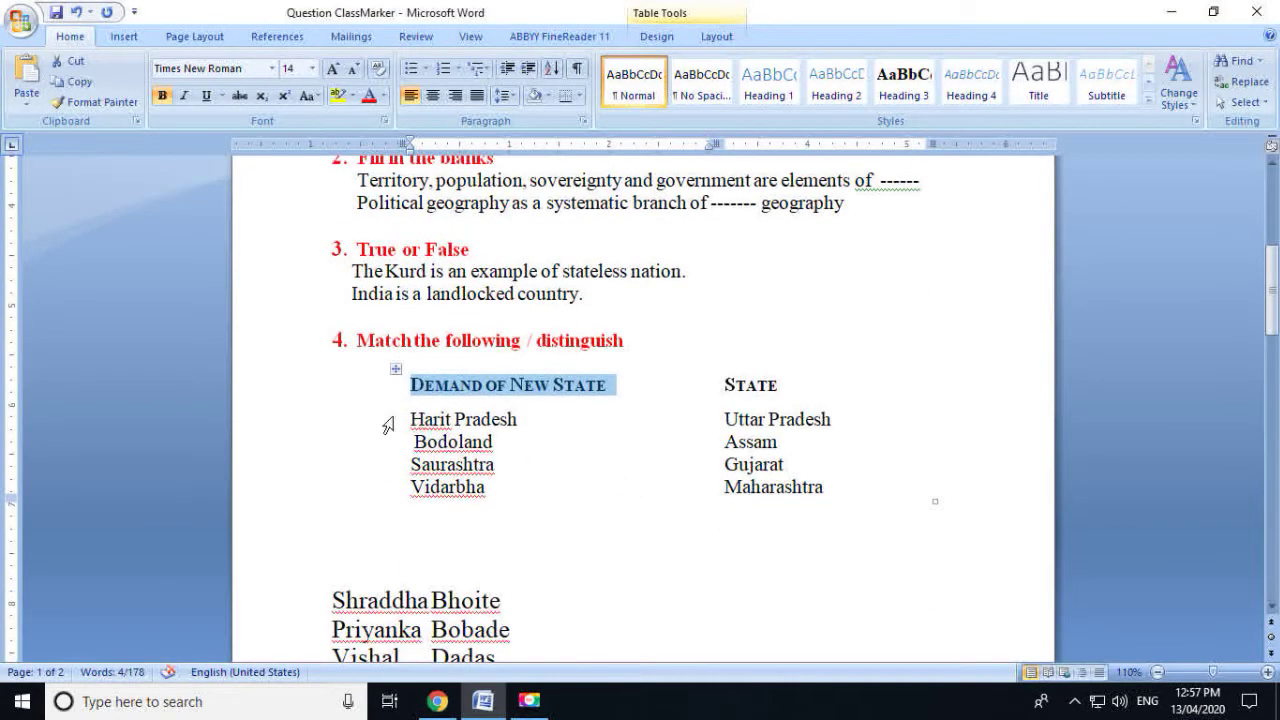
pyautogui.moveTo(413, 419); pyautogui.dragTo(494, 421)
pyautogui.hotkey('ctrl', 'c')
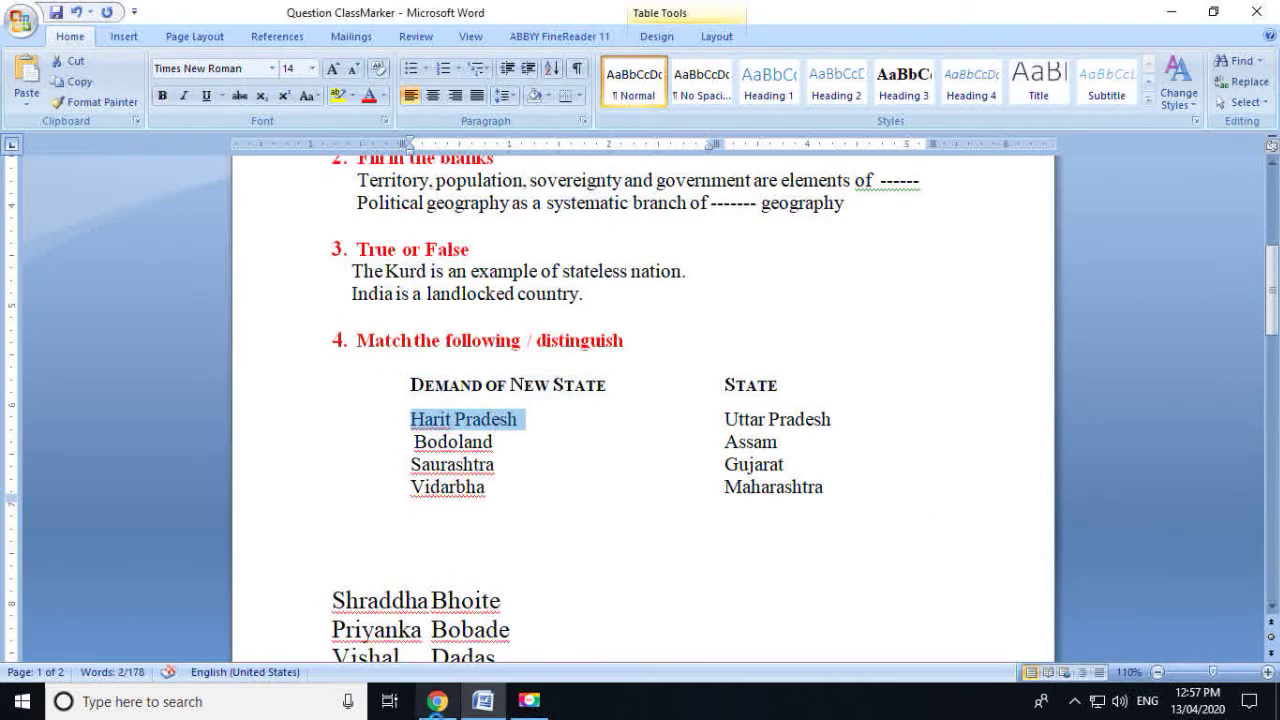
pyautogui.click(437, 701)
pyautogui.click(305, 500)
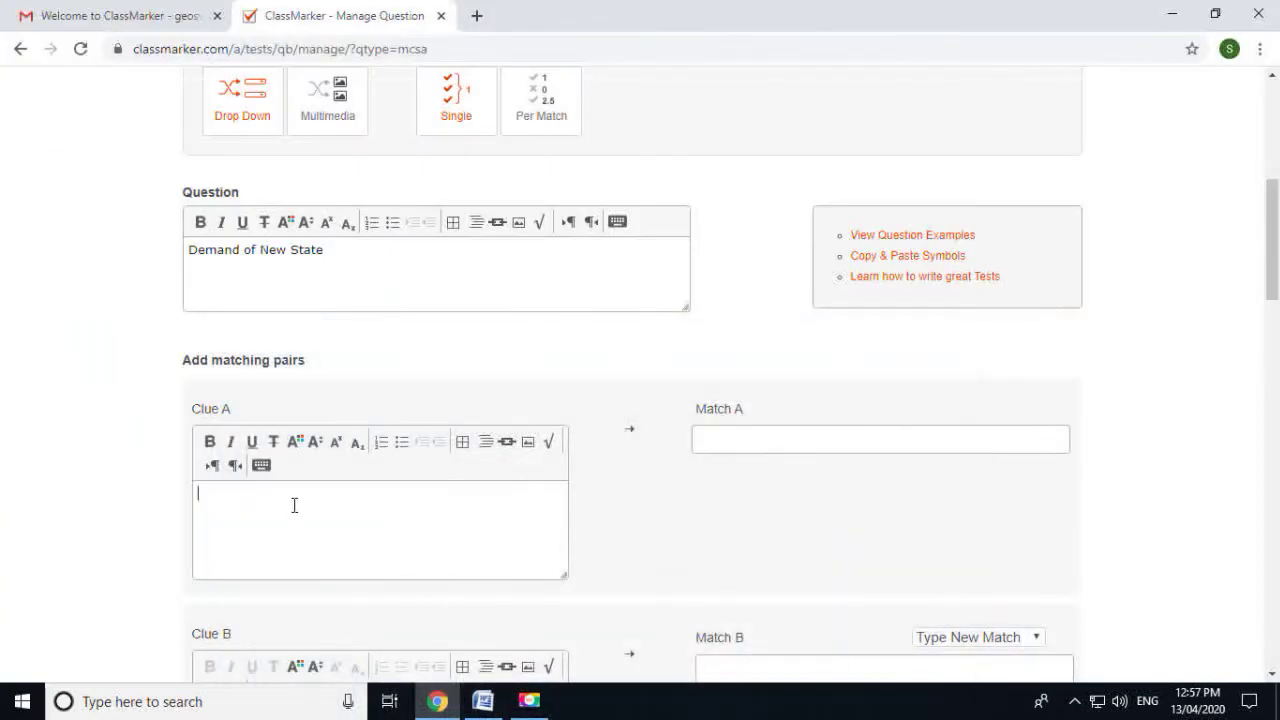
pyautogui.hotkey('ctrl', 'v')
pyautogui.click(482, 701)
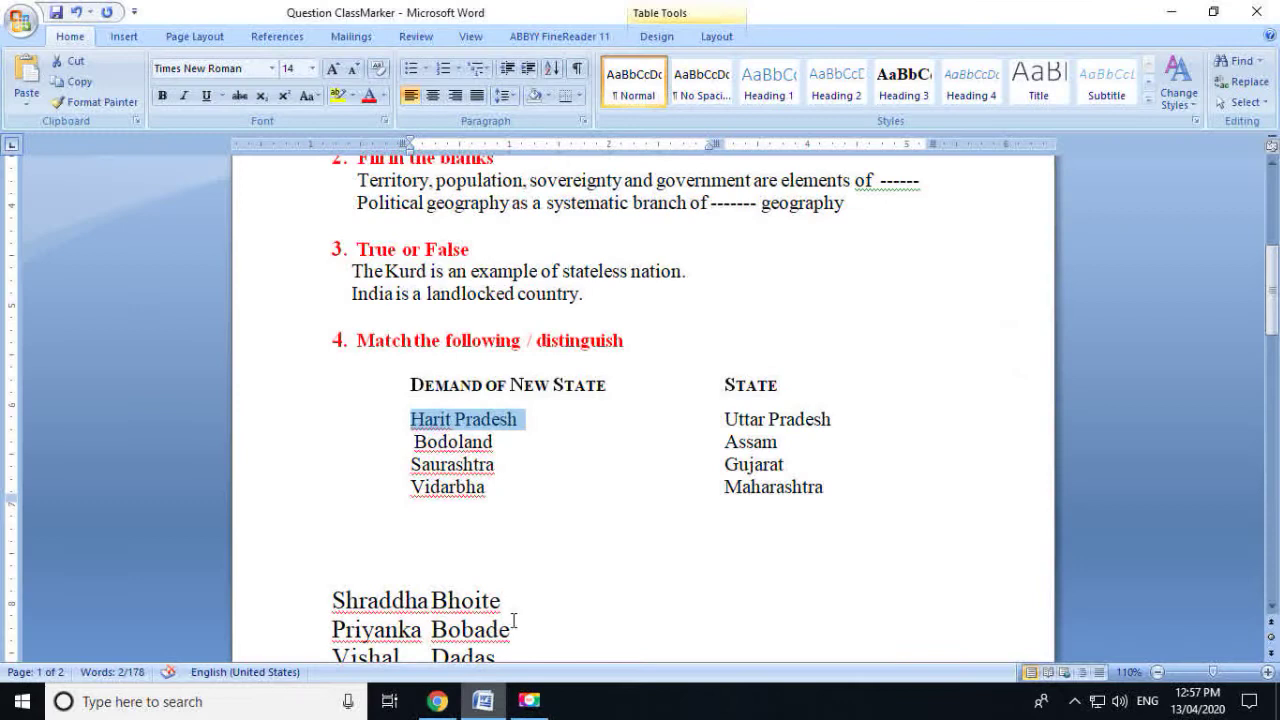
pyautogui.moveTo(495, 442); pyautogui.dragTo(415, 442)
pyautogui.hotkey('ctrl', 'c')
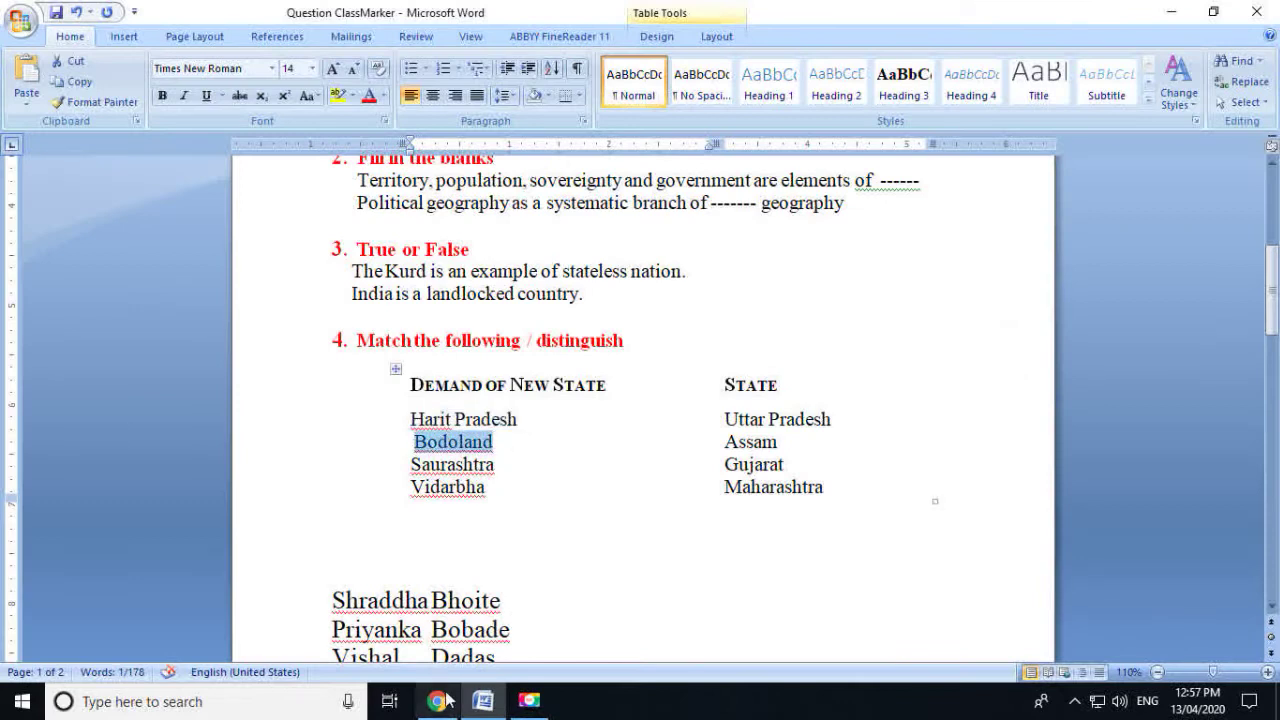
pyautogui.click(438, 701)
pyautogui.scroll(-2, 295, 585)
pyautogui.click(273, 549)
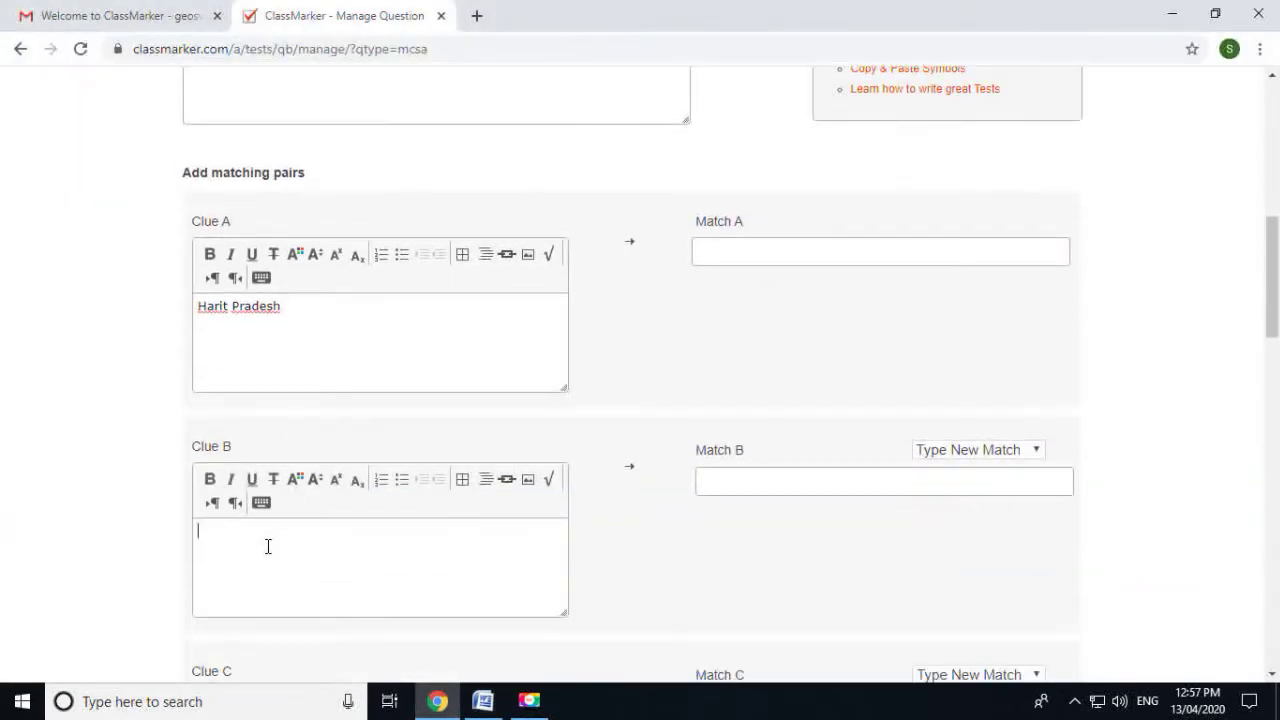
pyautogui.hotkey('ctrl', 'v')
# Paste Saurashtra and Vidarbha from the Word table into Clue C and Clue D
pyautogui.click(482, 701)
pyautogui.moveTo(500, 414); pyautogui.dragTo(413, 415)
pyautogui.hotkey('ctrl', 'c')
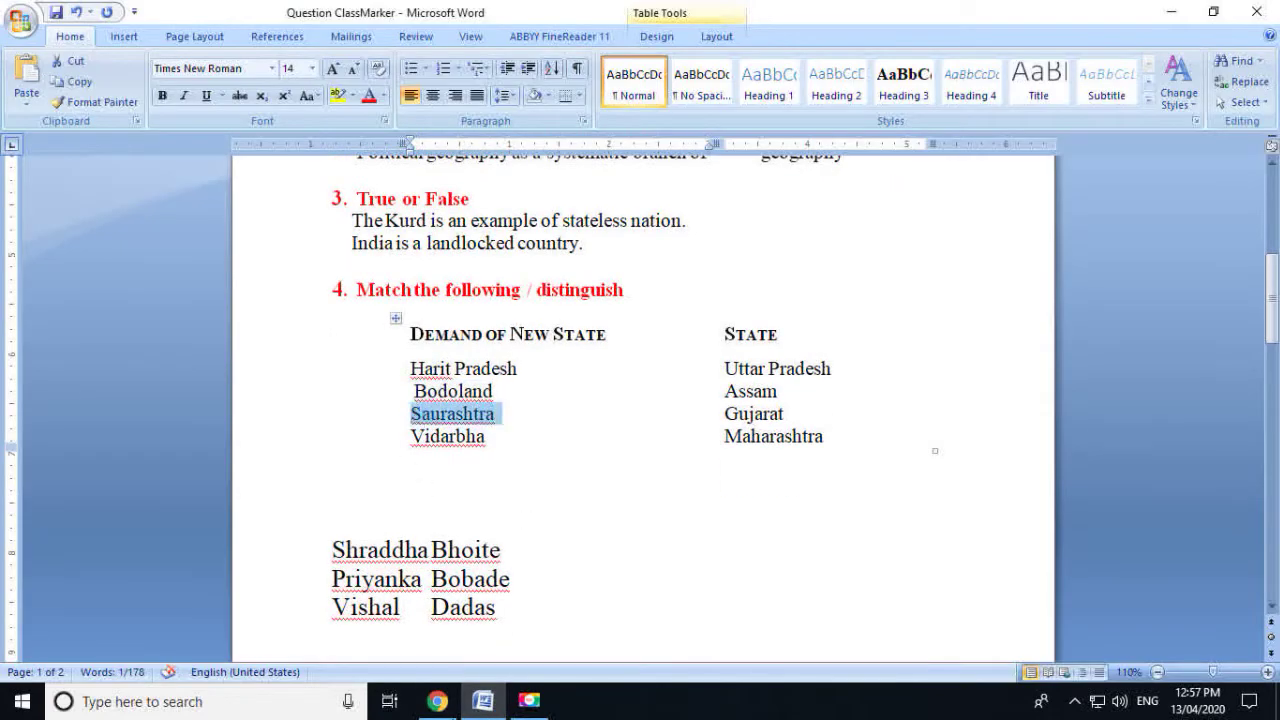
pyautogui.click(438, 701)
pyautogui.scroll(-1, 268, 512)
pyautogui.click(269, 577)
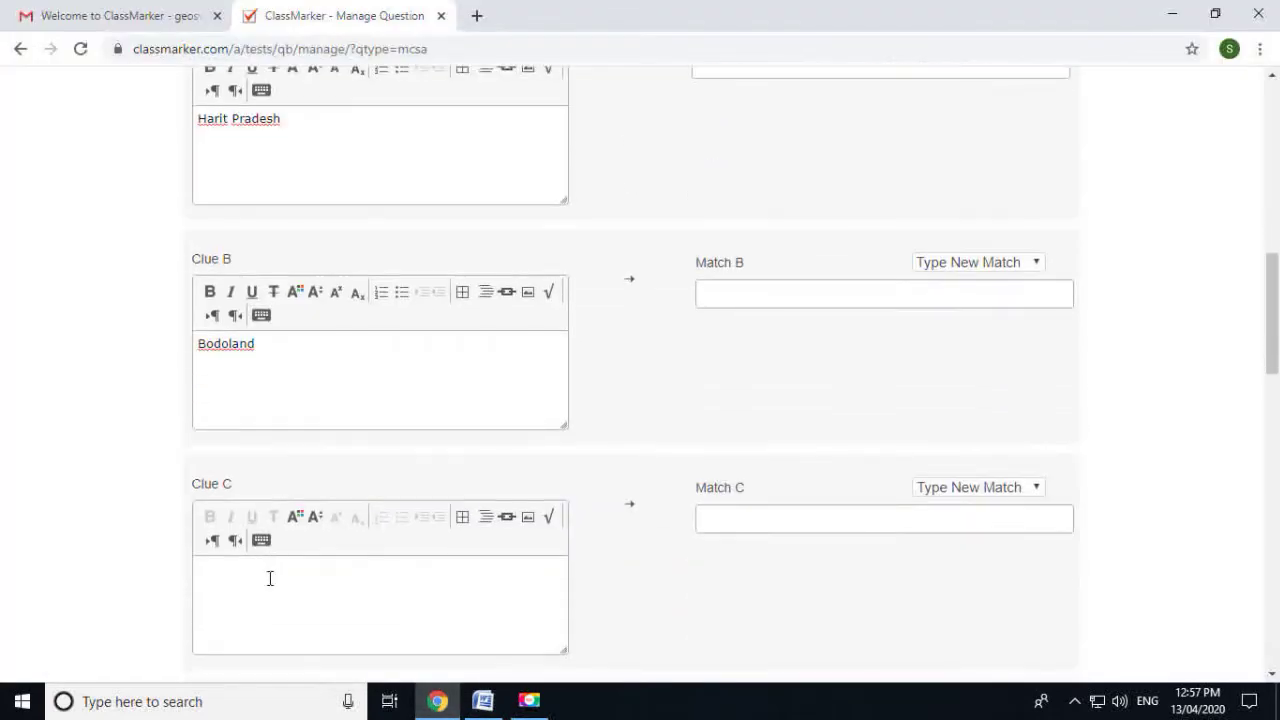
pyautogui.hotkey('ctrl', 'v')
pyautogui.click(495, 705)
pyautogui.moveTo(500, 436); pyautogui.dragTo(396, 446)
pyautogui.hotkey('ctrl', 'c')
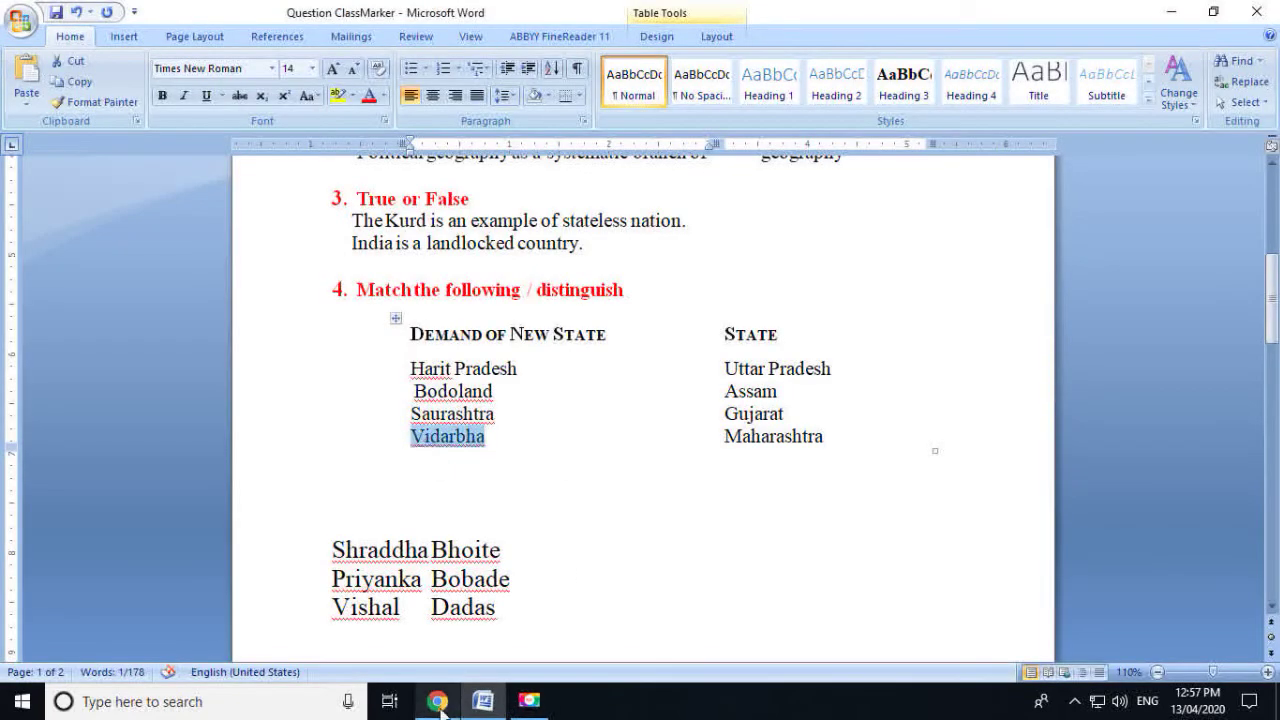
pyautogui.click(438, 701)
pyautogui.scroll(-1, 300, 530)
pyautogui.click(267, 555)
pyautogui.hotkey('ctrl', 'v')
pyautogui.scroll(-5, 266, 551)
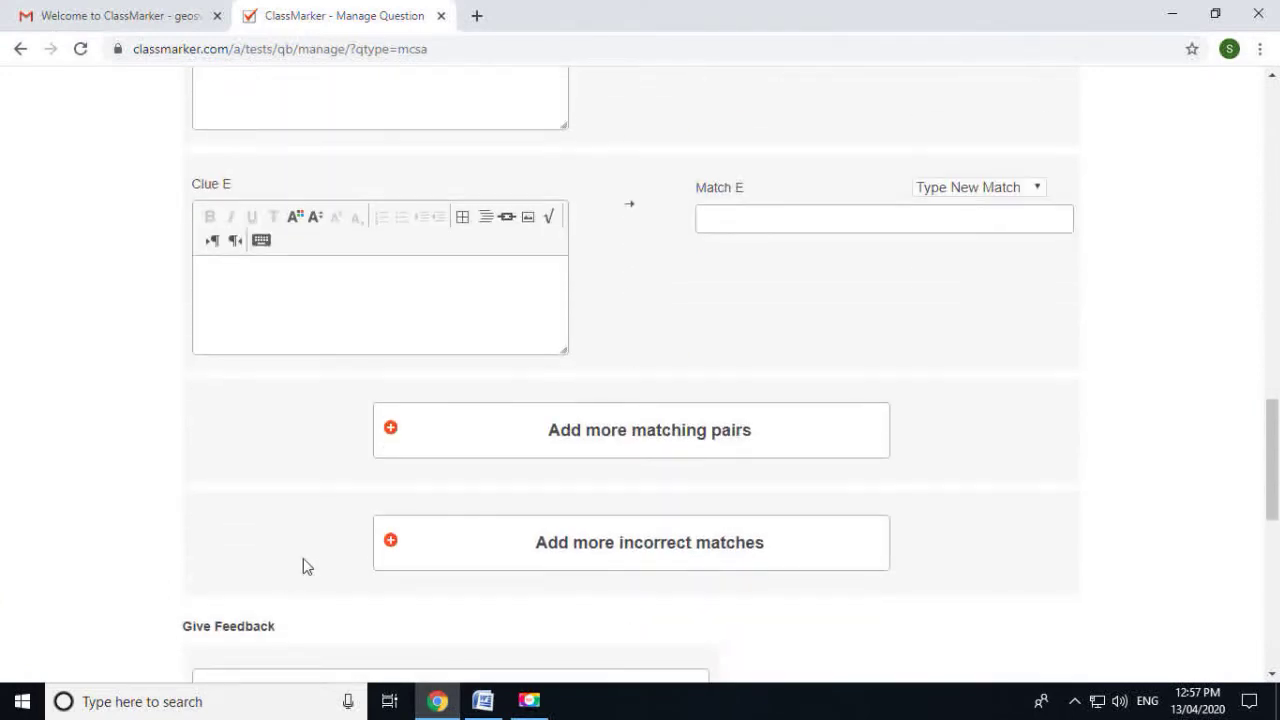
pyautogui.scroll(3, 623, 485)
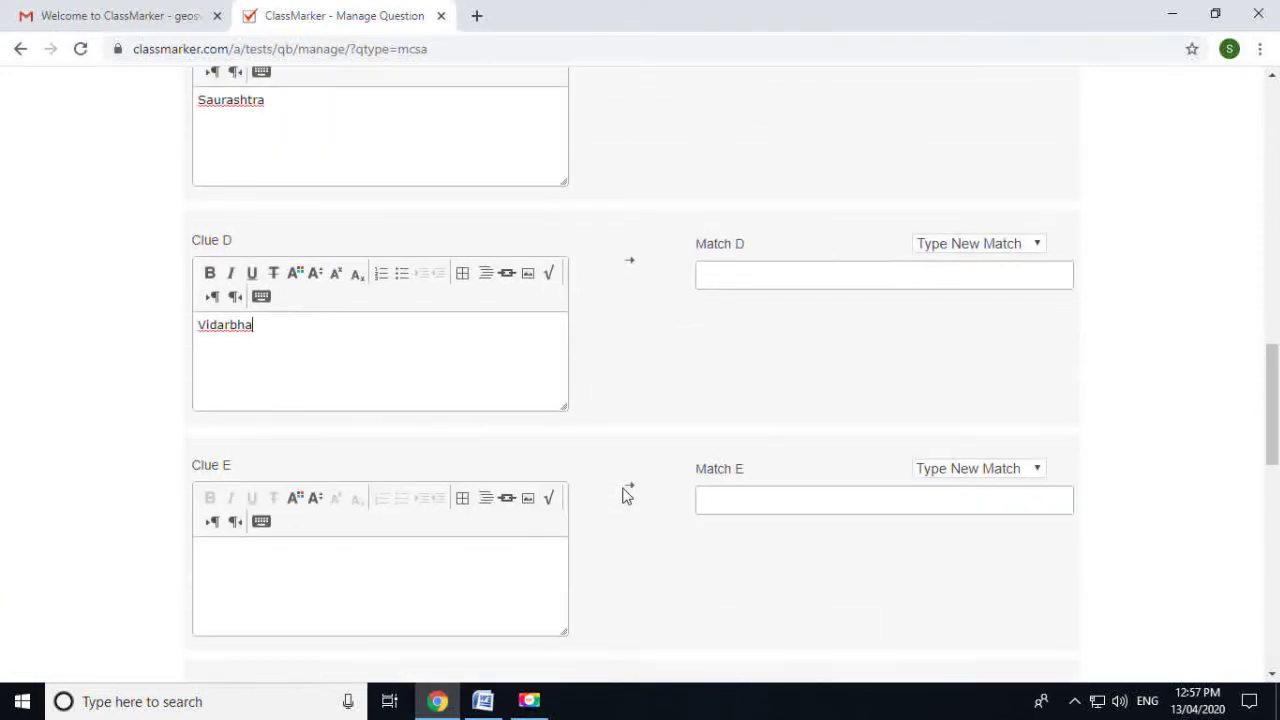
pyautogui.scroll(8, 623, 494)
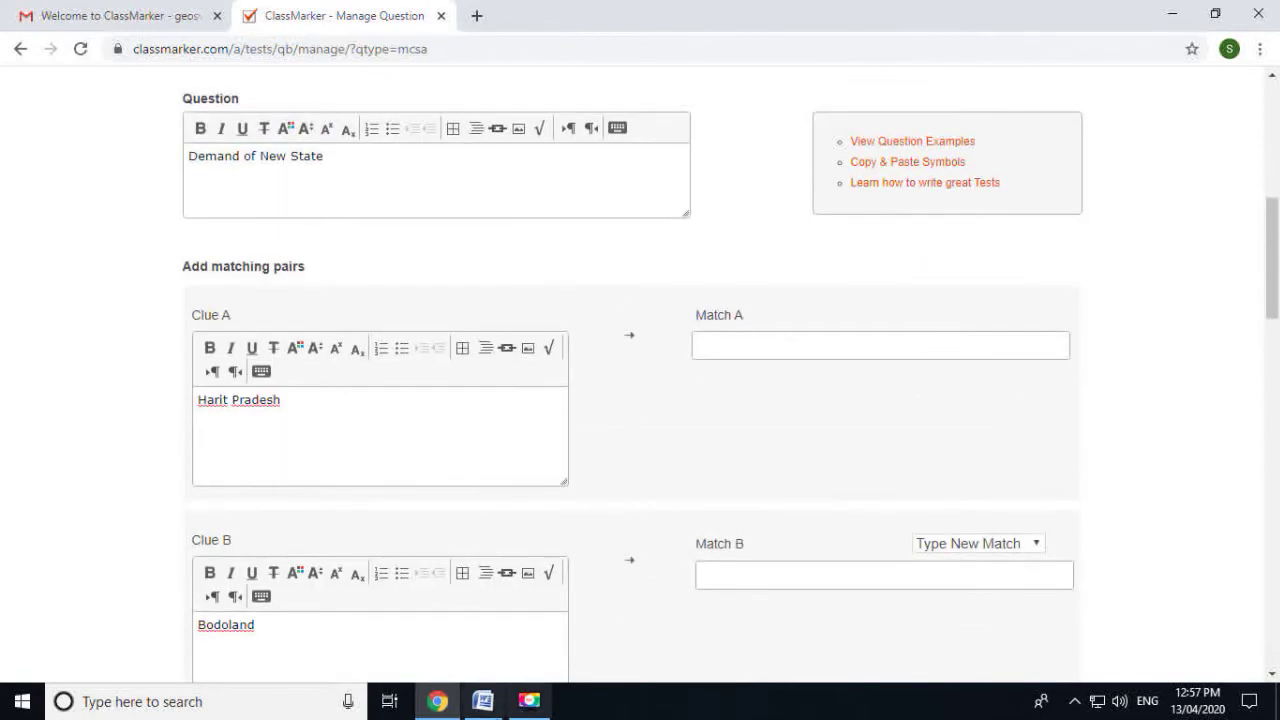
# Paste Uttar Pradesh and Assam from the Word State column into Match A and Match B
pyautogui.click(483, 701)
pyautogui.moveTo(837, 368); pyautogui.dragTo(745, 370)
pyautogui.hotkey('ctrl', 'c')
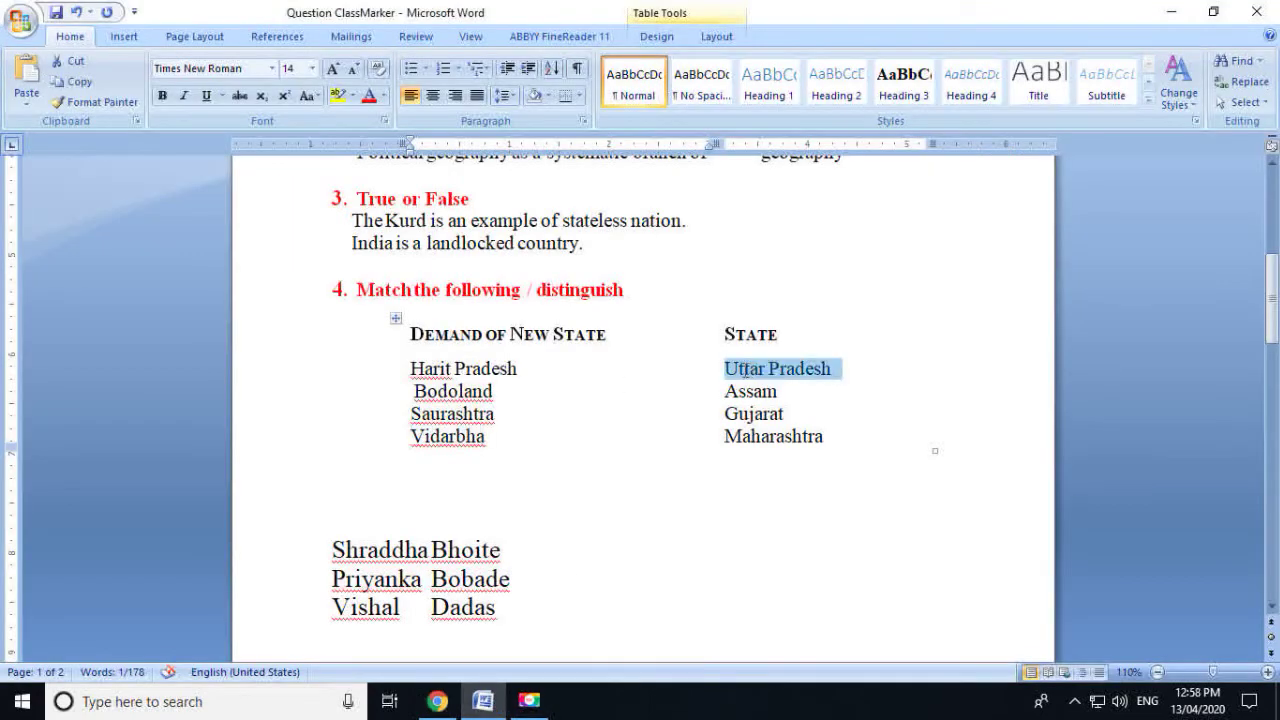
pyautogui.click(437, 701)
pyautogui.click(770, 346)
pyautogui.hotkey('ctrl', 'v')
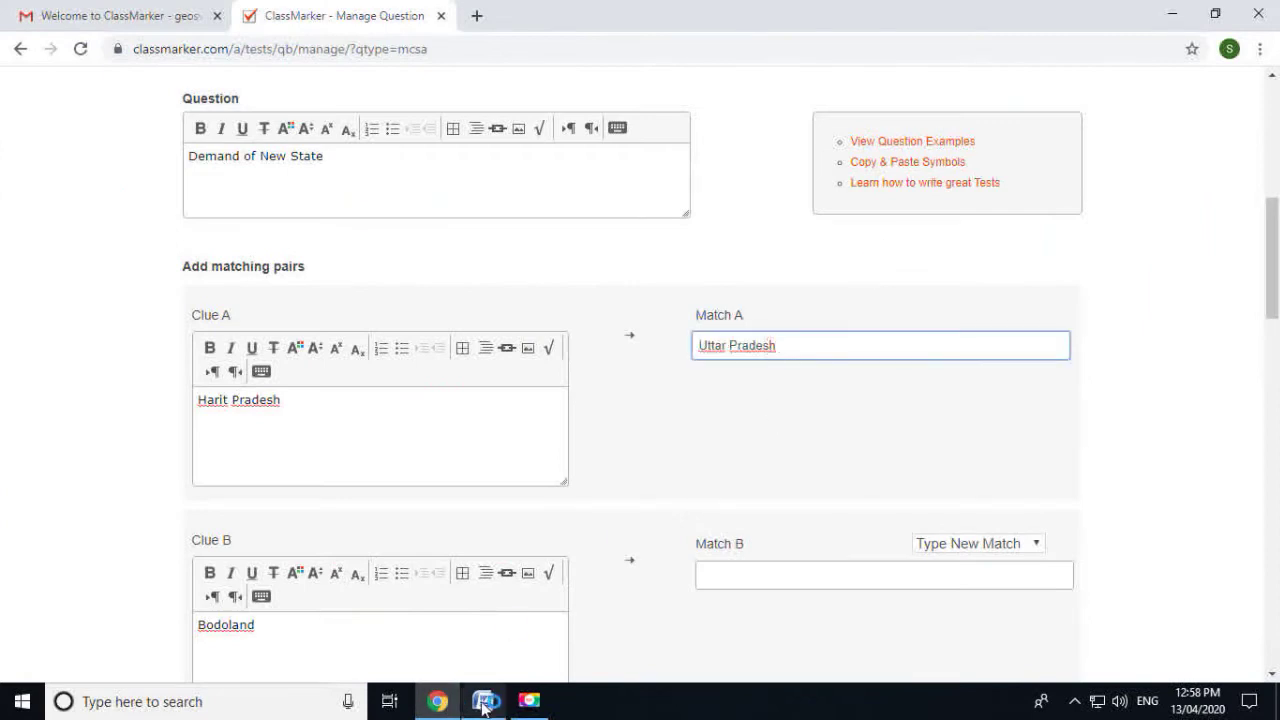
pyautogui.click(483, 701)
pyautogui.click(805, 391)
pyautogui.moveTo(805, 391); pyautogui.dragTo(726, 391)
pyautogui.hotkey('ctrl', 'c')
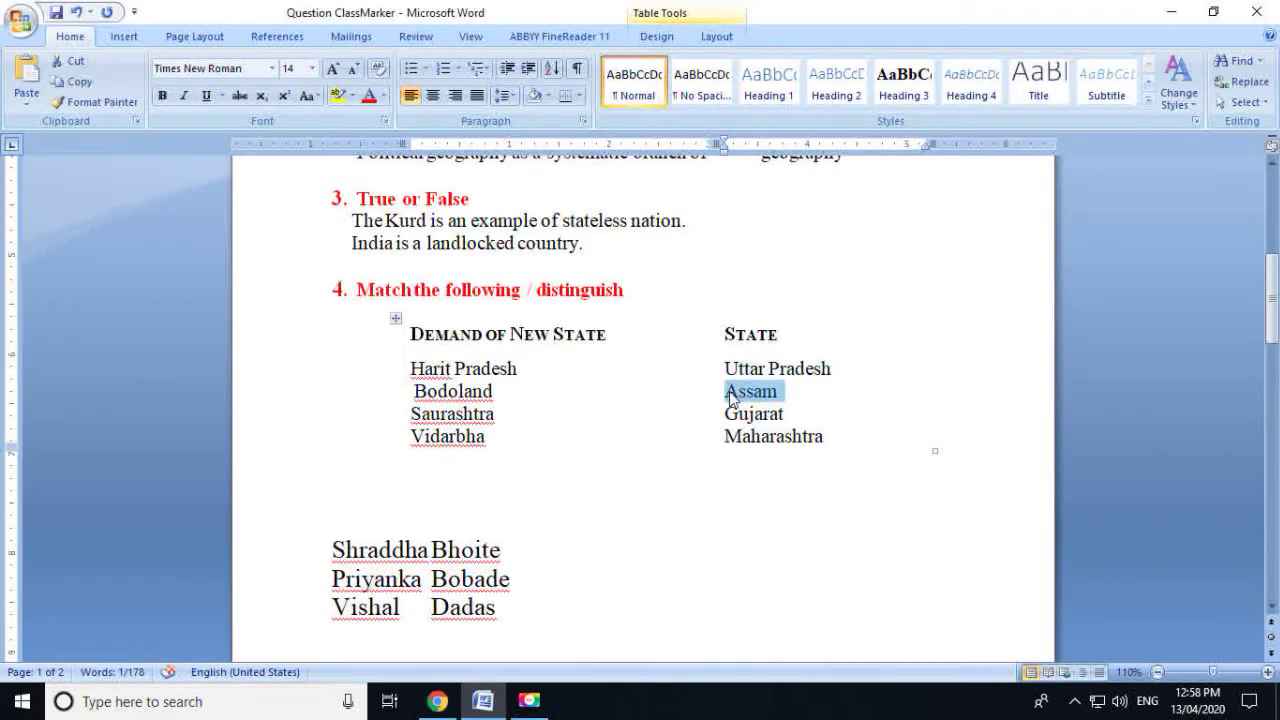
pyautogui.click(480, 702)
pyautogui.click(740, 576)
pyautogui.hotkey('ctrl', 'v')
# Paste Gujarat and Maharashtra from the Word State column into Match C and Match D
pyautogui.scroll(-1, 740, 578)
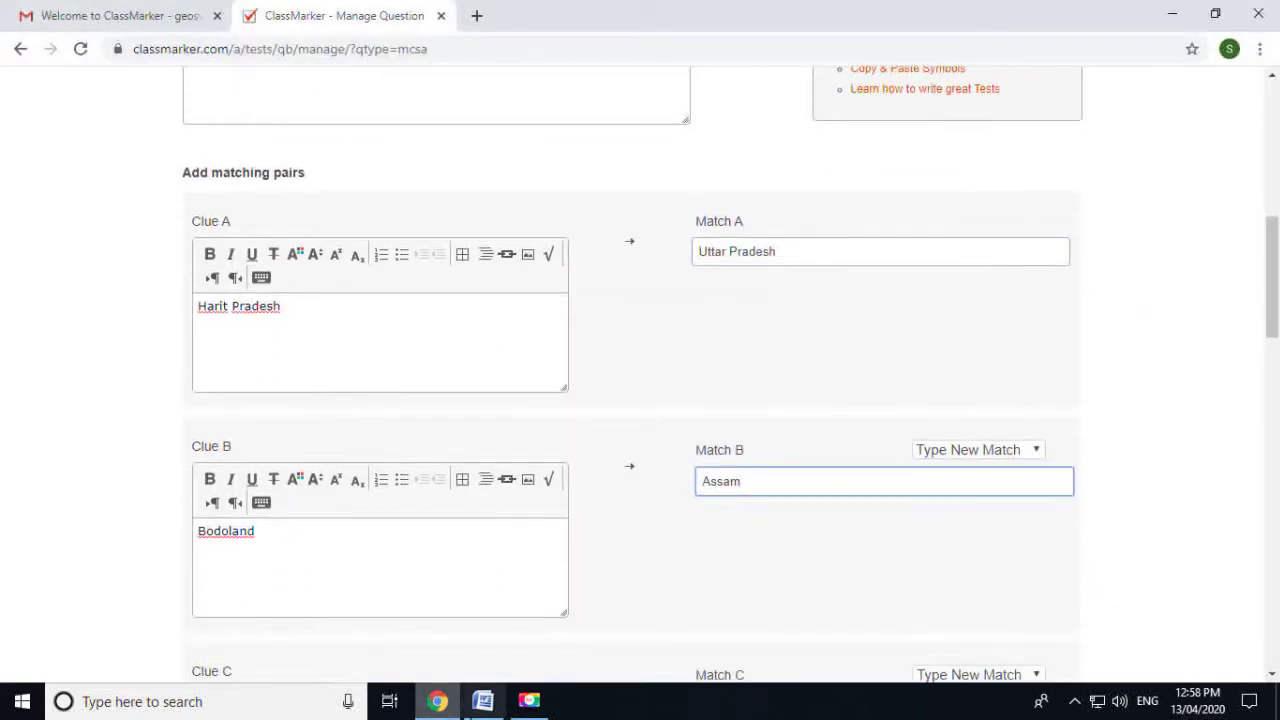
pyautogui.click(483, 701)
pyautogui.moveTo(815, 414); pyautogui.dragTo(727, 418)
pyautogui.hotkey('ctrl', 'c')
pyautogui.click(483, 701)
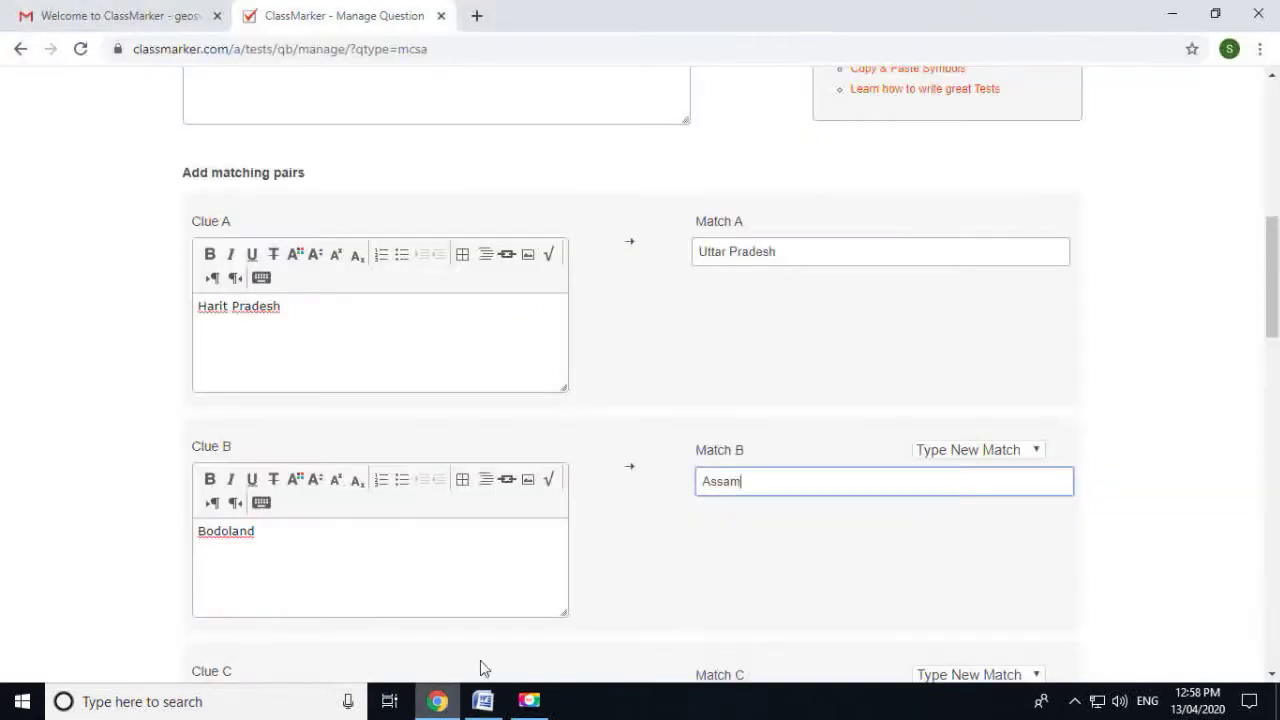
pyautogui.scroll(-3, 740, 595)
pyautogui.click(765, 420)
pyautogui.hotkey('ctrl', 'v')
pyautogui.click(483, 701)
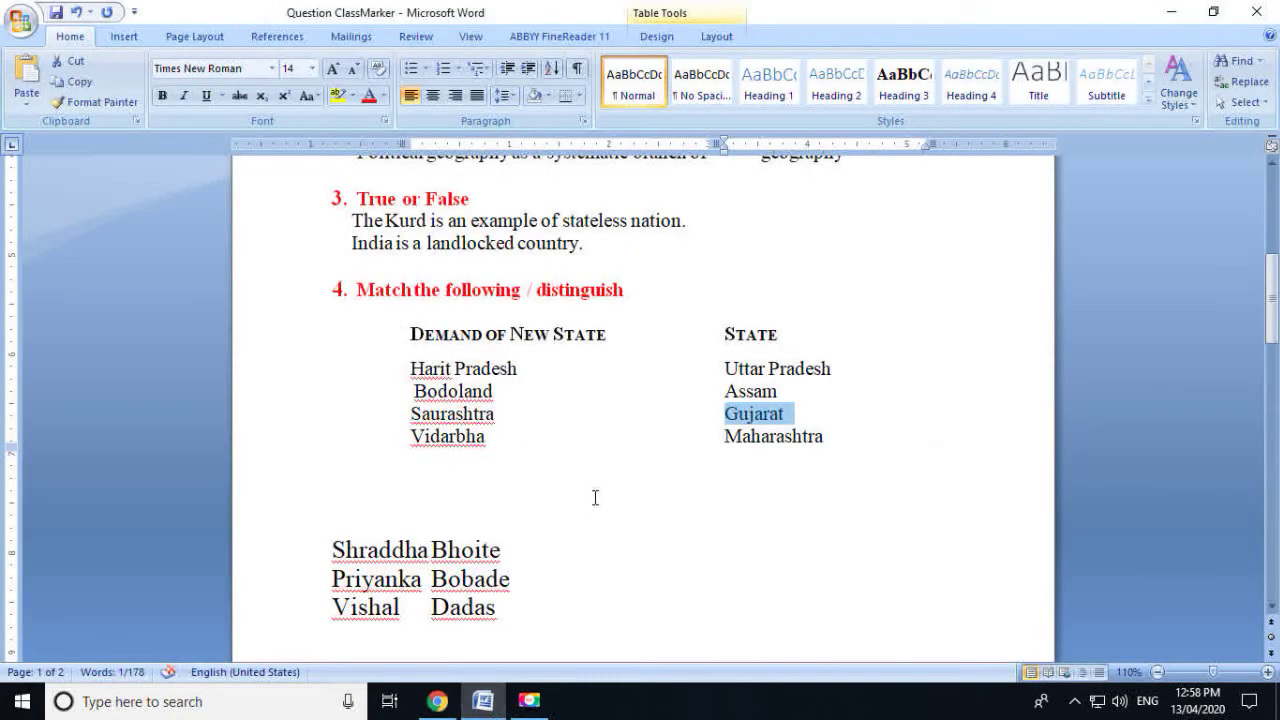
pyautogui.moveTo(829, 437); pyautogui.dragTo(730, 438)
pyautogui.hotkey('ctrl', 'c')
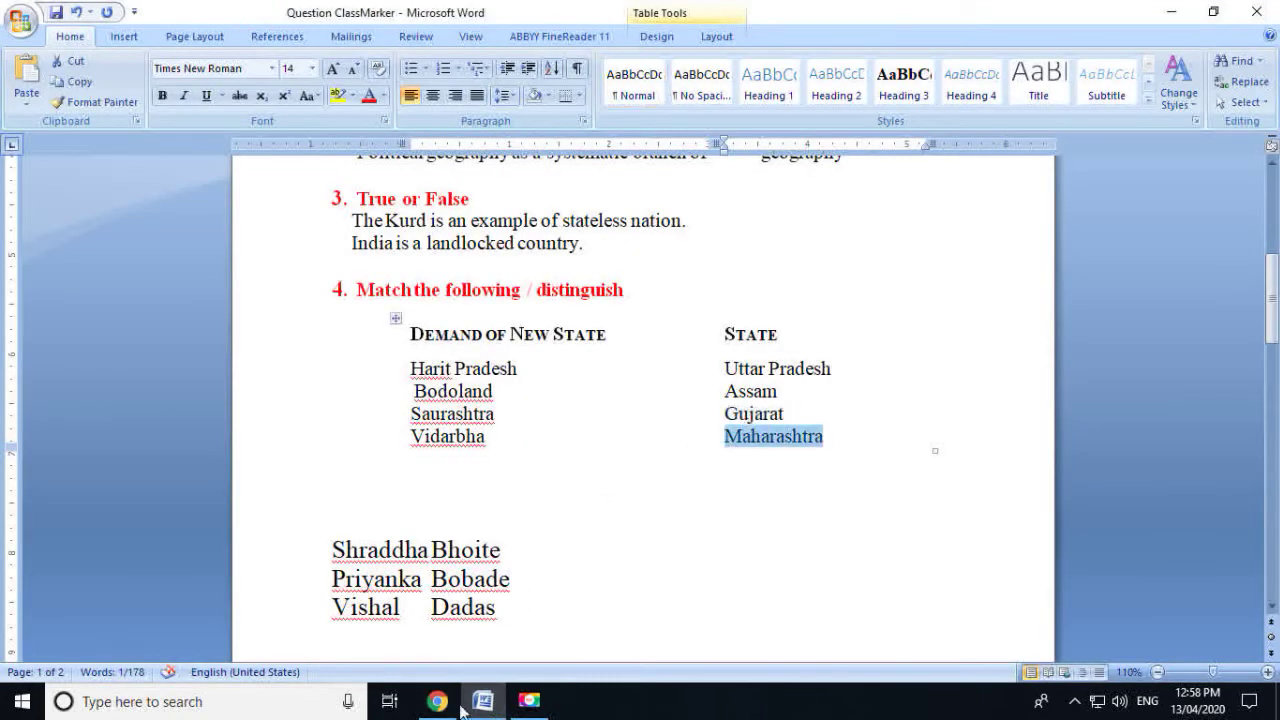
pyautogui.click(437, 701)
pyautogui.scroll(-1, 778, 588)
pyautogui.click(759, 556)
pyautogui.hotkey('ctrl', 'v')
pyautogui.scroll(-7, 757, 557)
pyautogui.scroll(-2, 757, 573)
pyautogui.scroll(1, 757, 569)
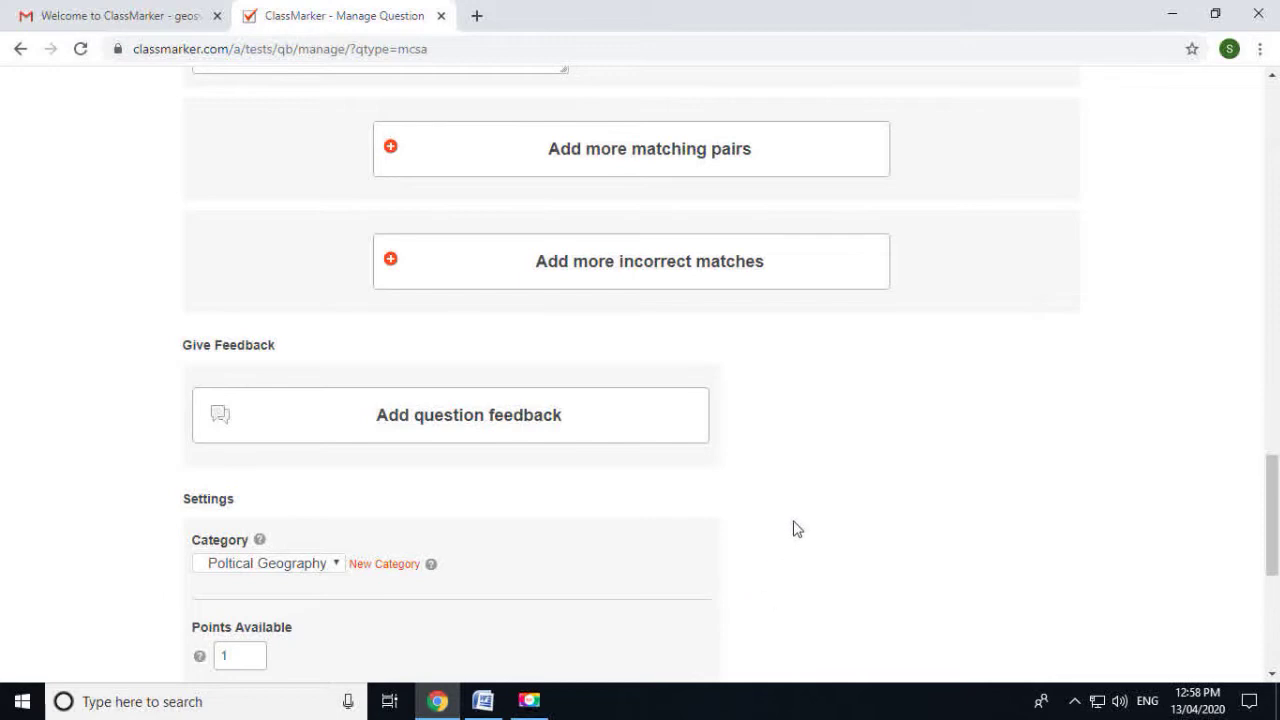
# Give the Demand of New State question 4 points, shuffle clues and matches, and save it
pyautogui.scroll(-1, 794, 520)
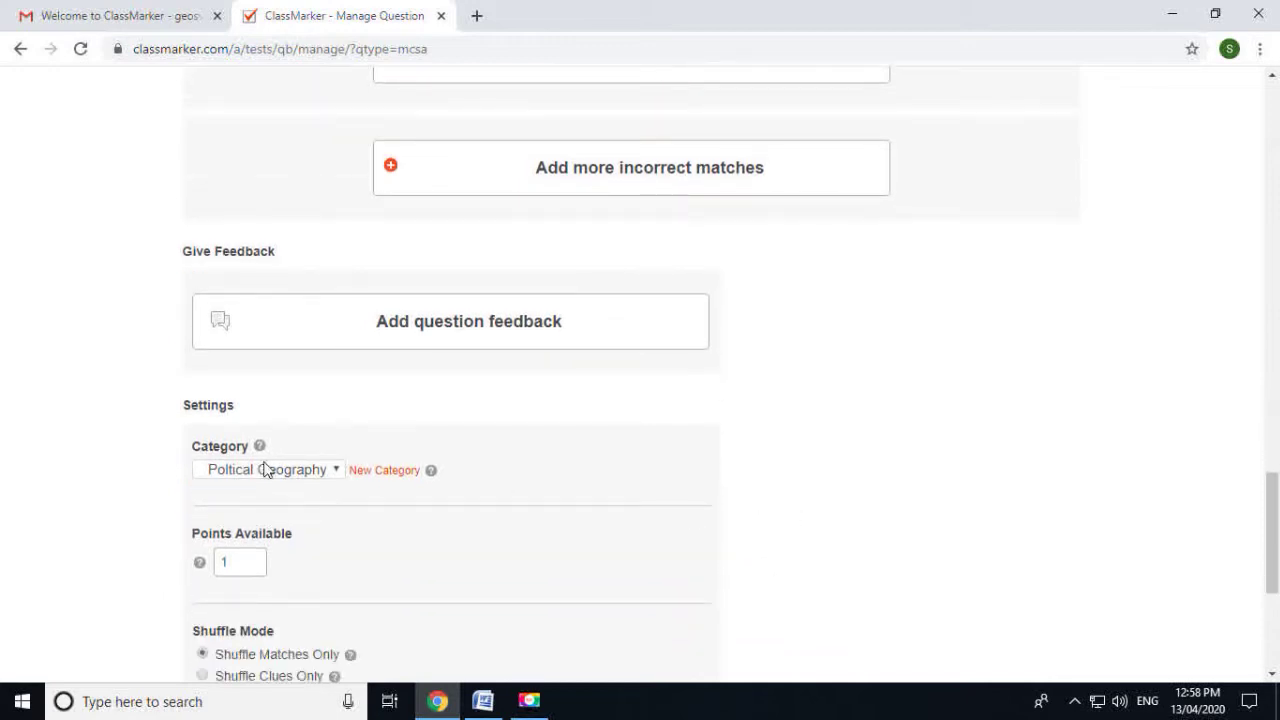
pyautogui.scroll(-2, 265, 470)
pyautogui.click(199, 375)
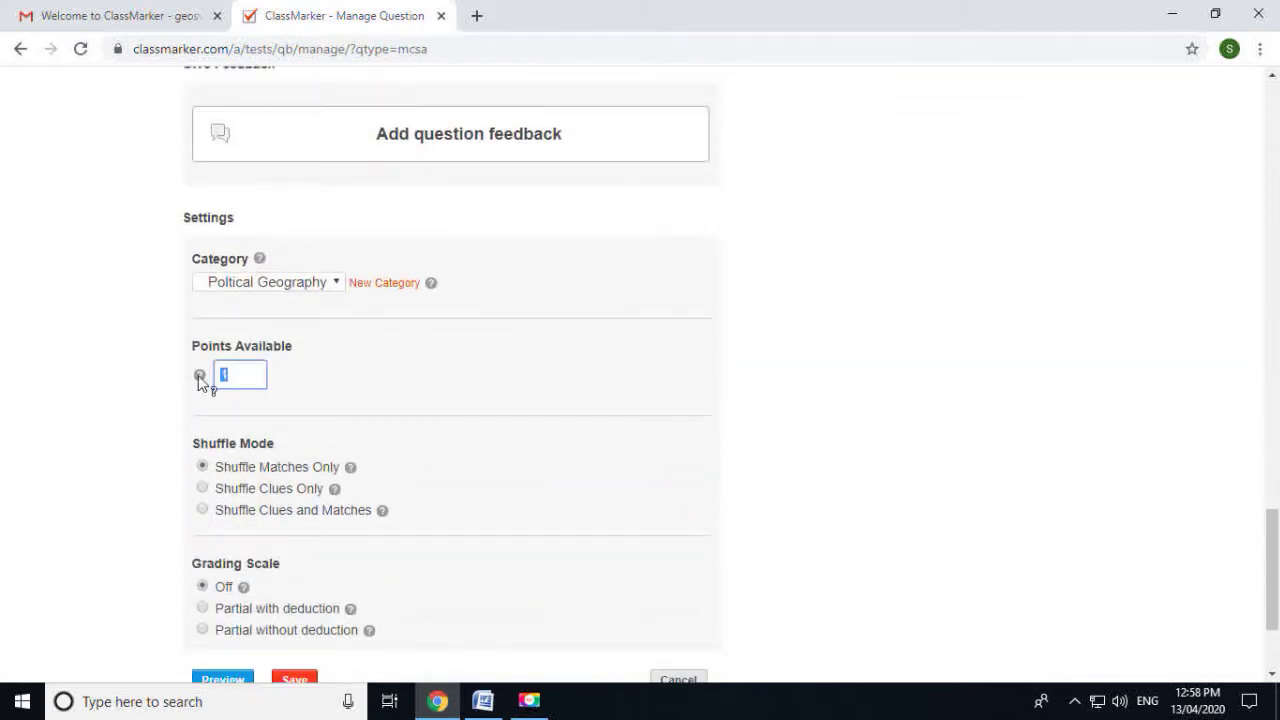
pyautogui.write('4')
pyautogui.scroll(-1, 299, 428)
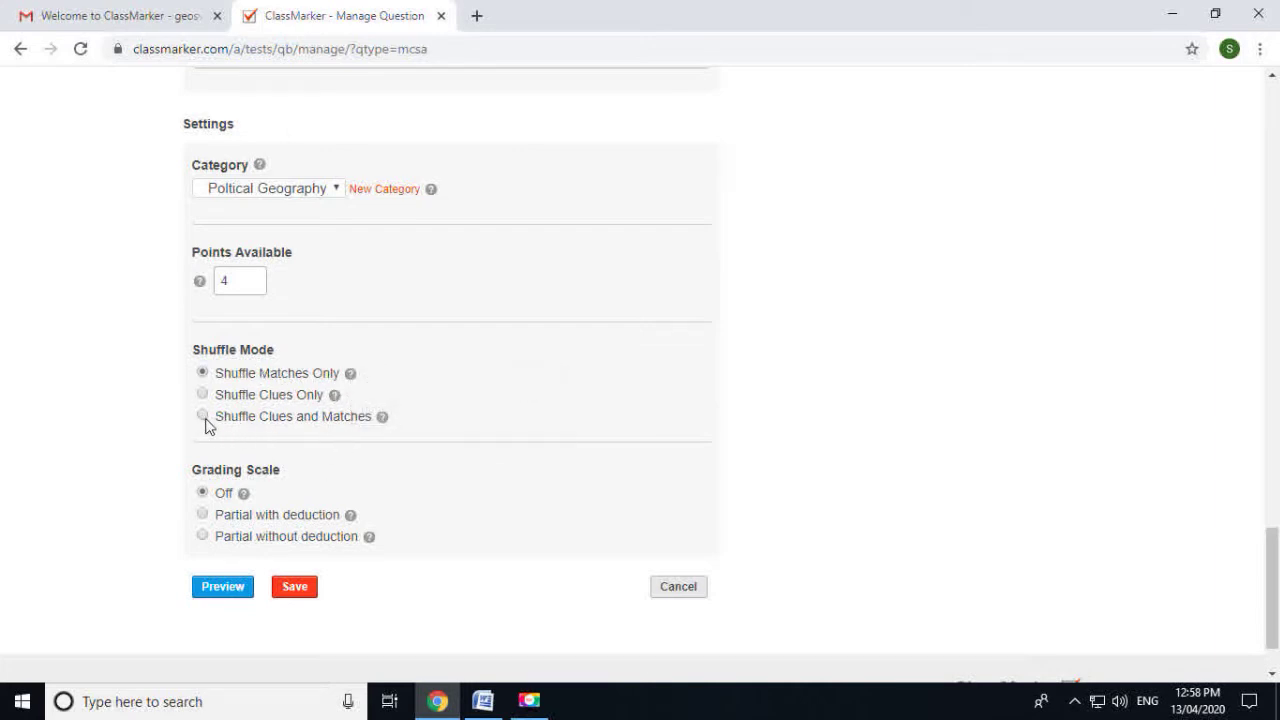
pyautogui.scroll(-2, 391, 438)
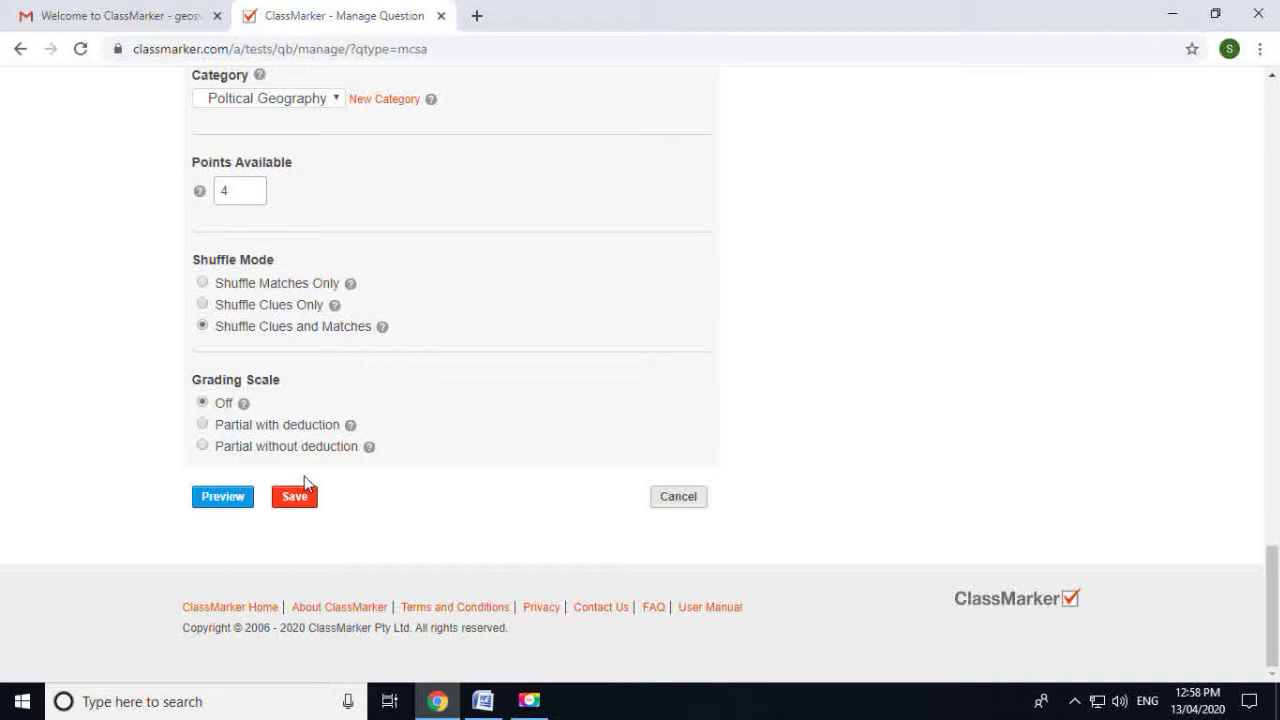
pyautogui.click(295, 499)
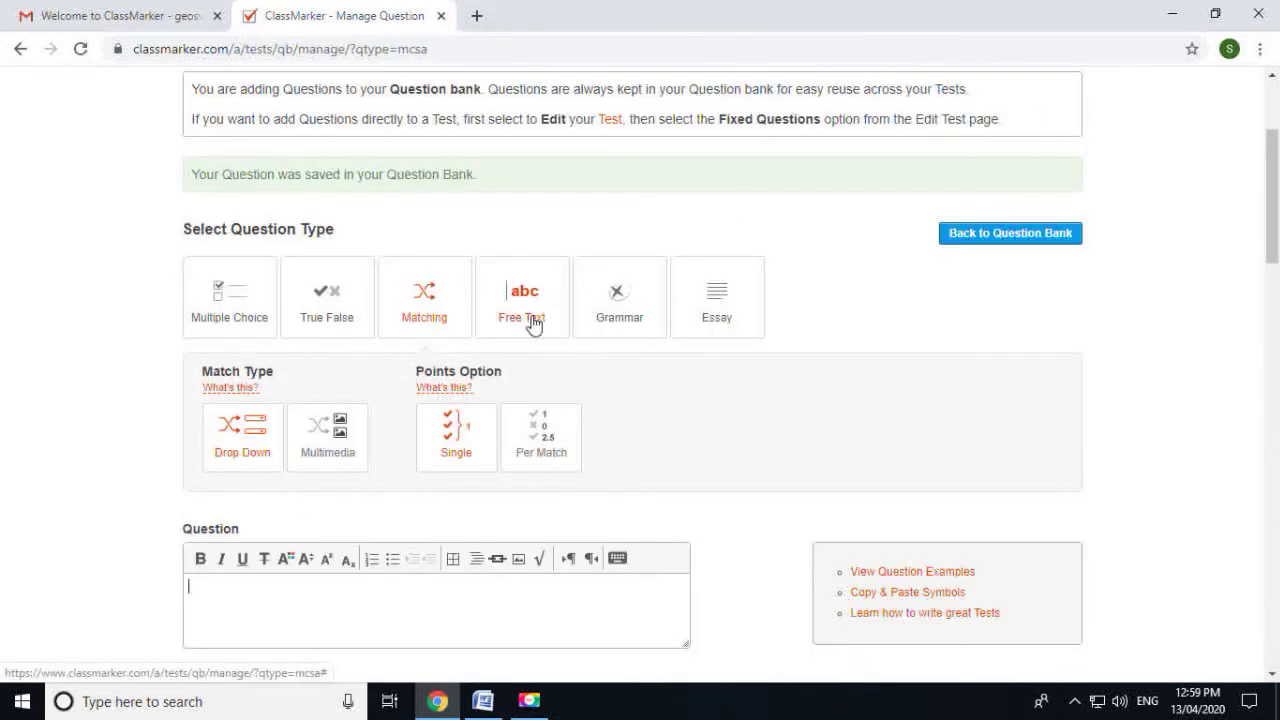
# Start a Free Text question with the political geography fill-in sentence pasted from Word
pyautogui.click(533, 320)
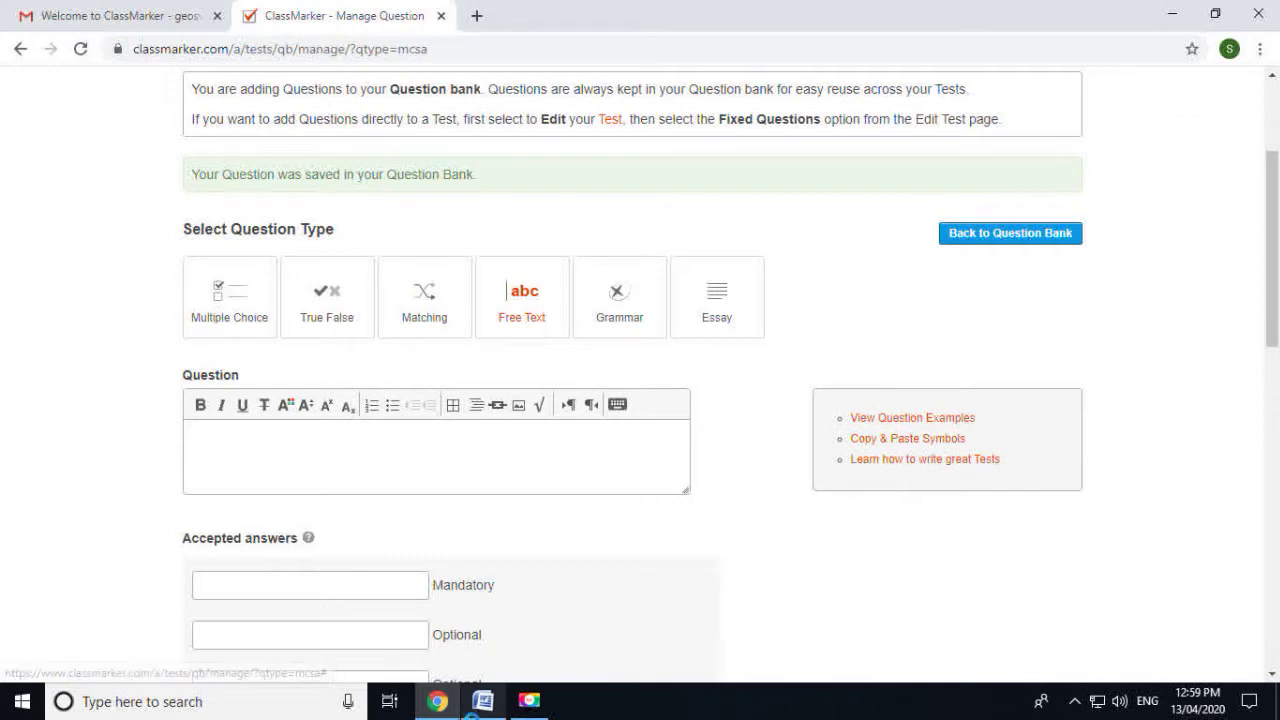
pyautogui.click(442, 703)
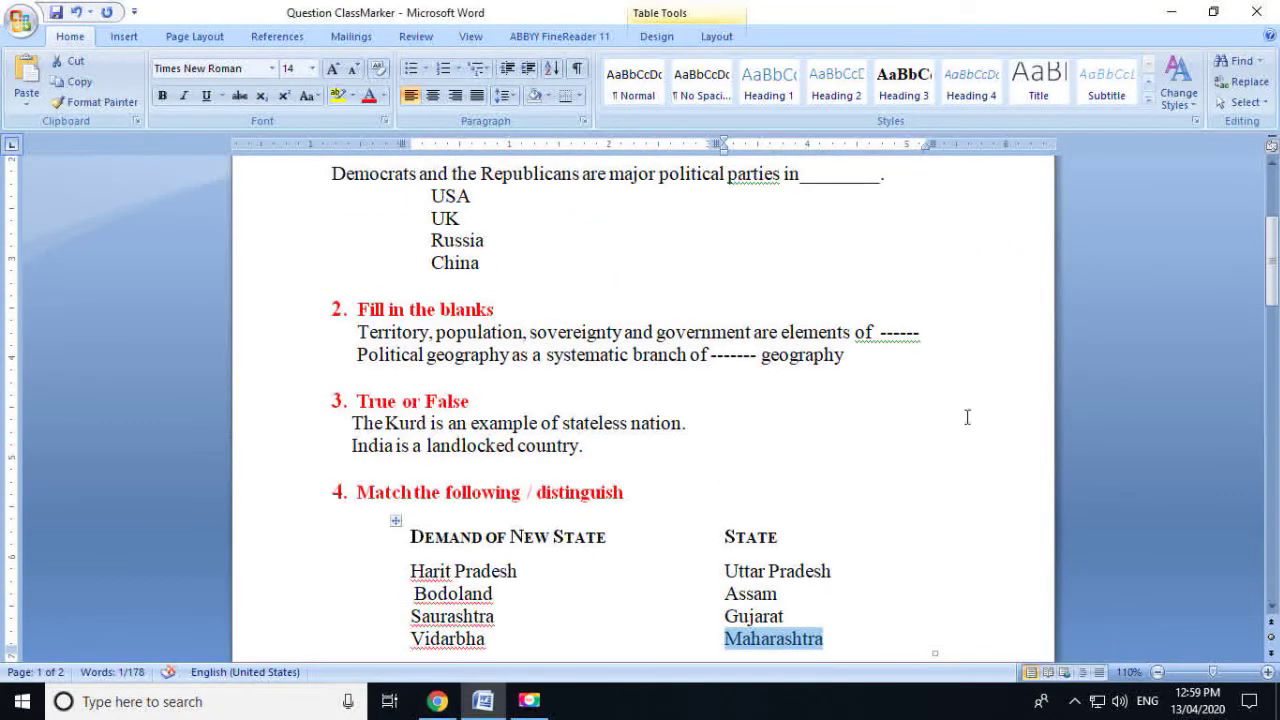
pyautogui.moveTo(359, 333); pyautogui.dragTo(400, 371)
pyautogui.hotkey('ctrl', 'c')
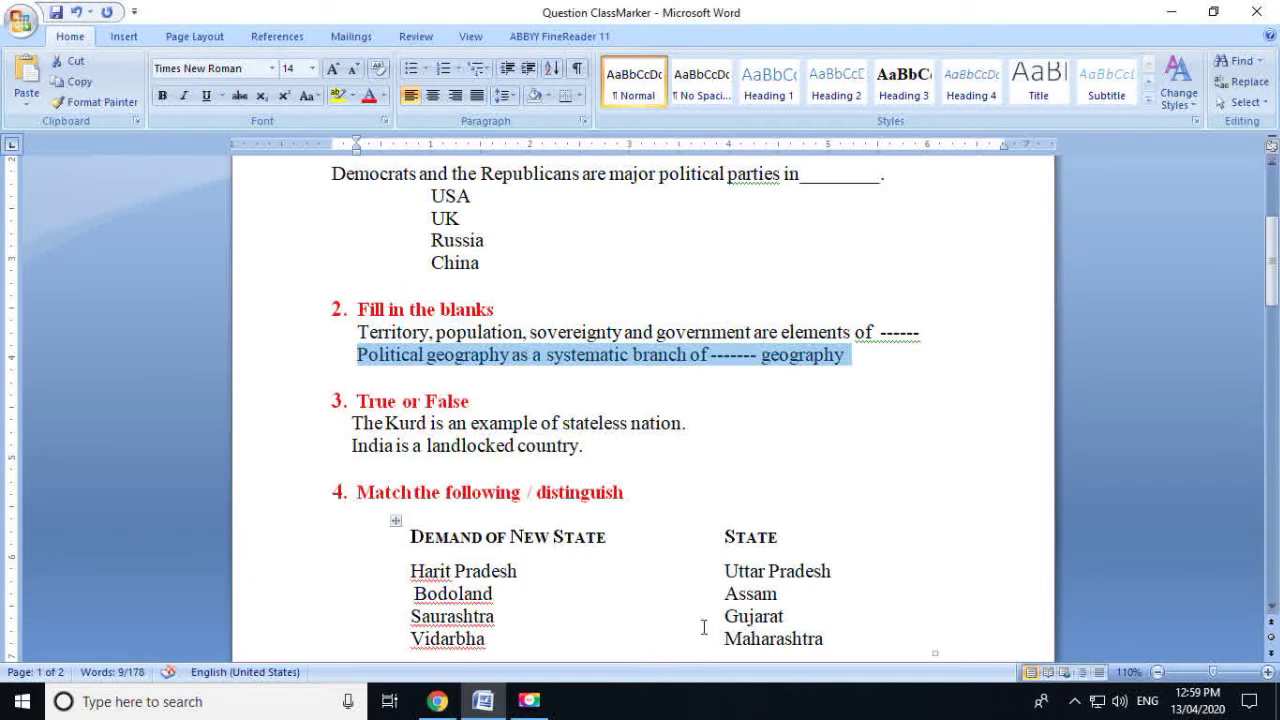
pyautogui.click(463, 705)
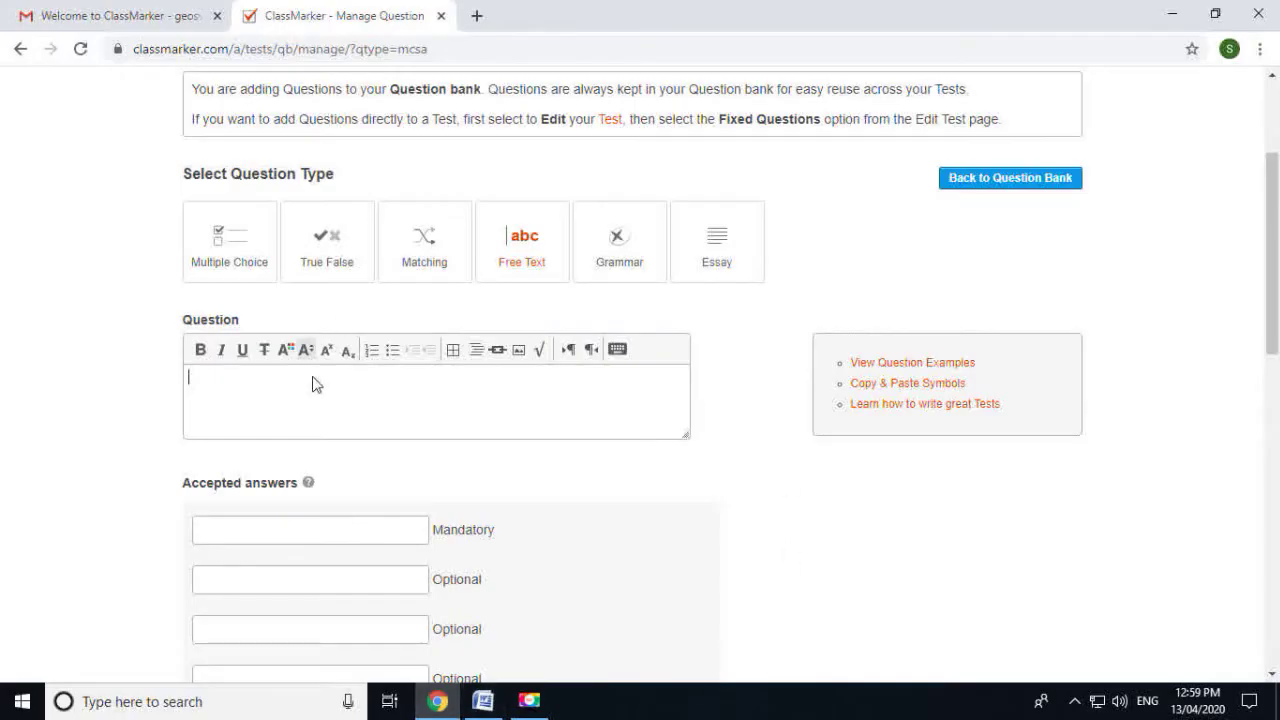
pyautogui.hotkey('ctrl', 'v')
# Enter Human Geography as the required answer and Human as an optional answer
pyautogui.scroll(-1, 265, 440)
pyautogui.click(253, 438)
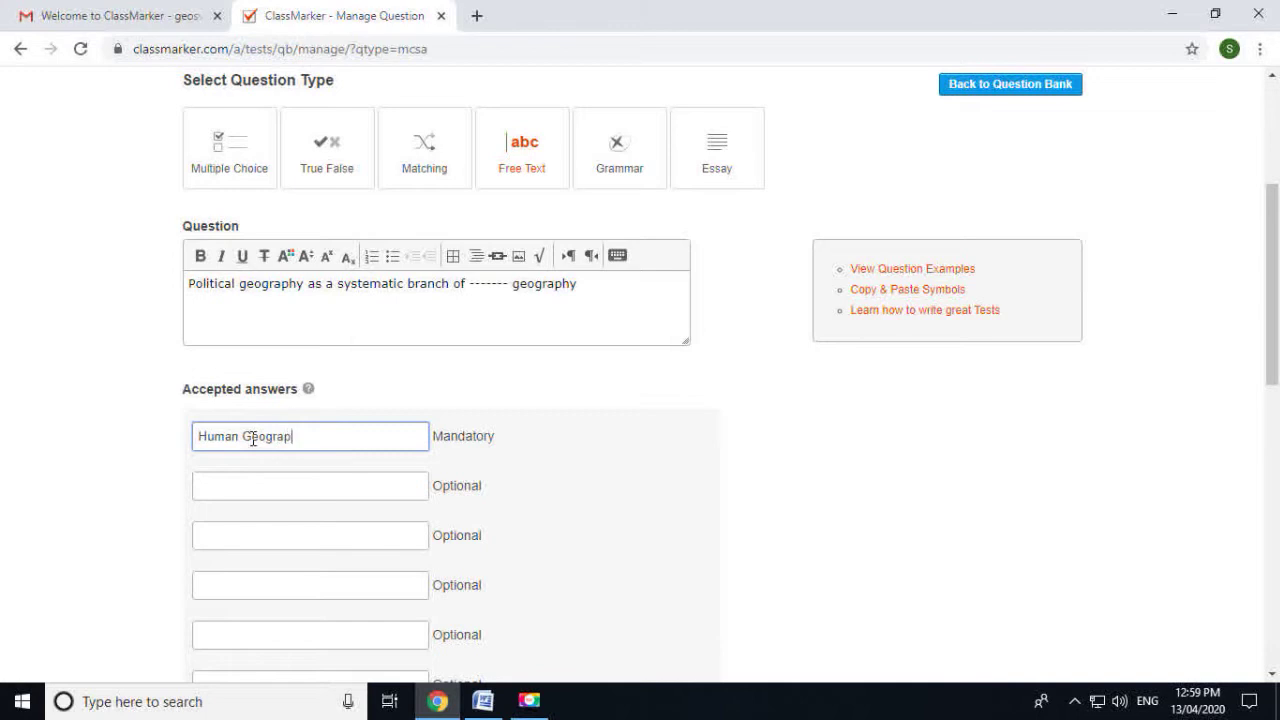
pyautogui.click(252, 476)
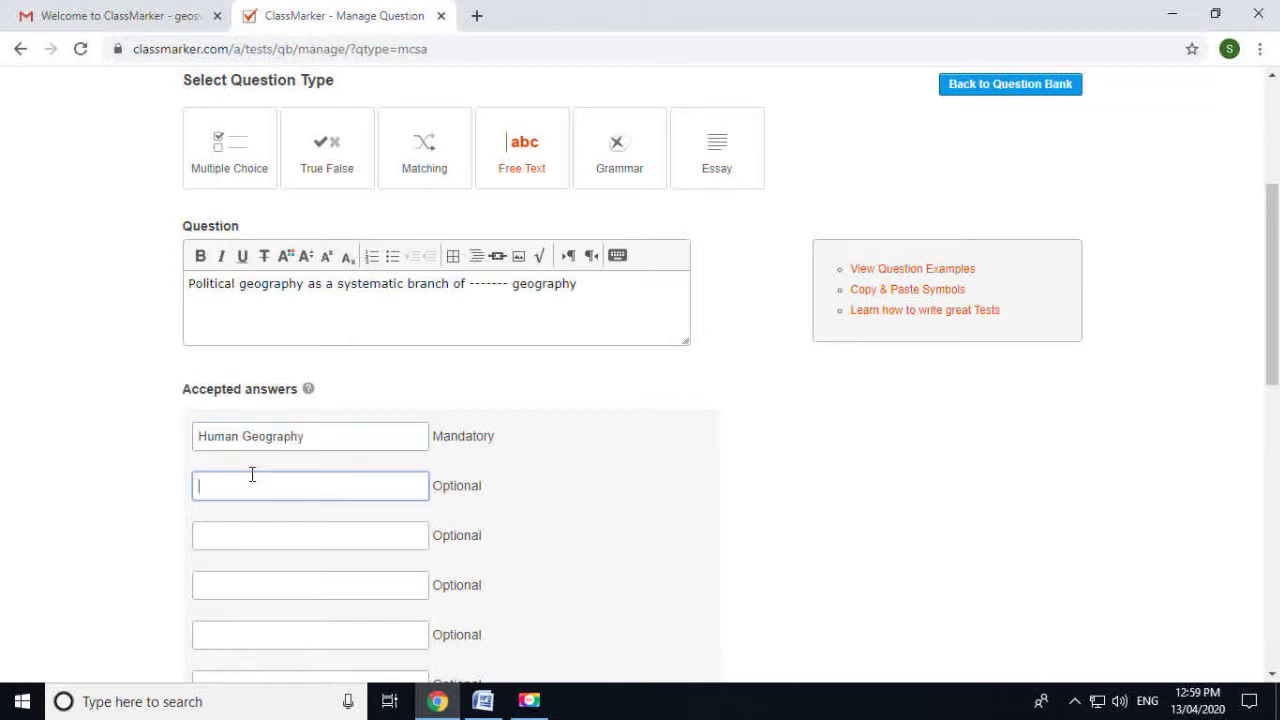
pyautogui.write('Human')
# Set the question to 1 point, keep the Poltical Geography category, and save it
pyautogui.scroll(-2, 294, 486)
pyautogui.scroll(2, 331, 334)
pyautogui.scroll(-1, 389, 474)
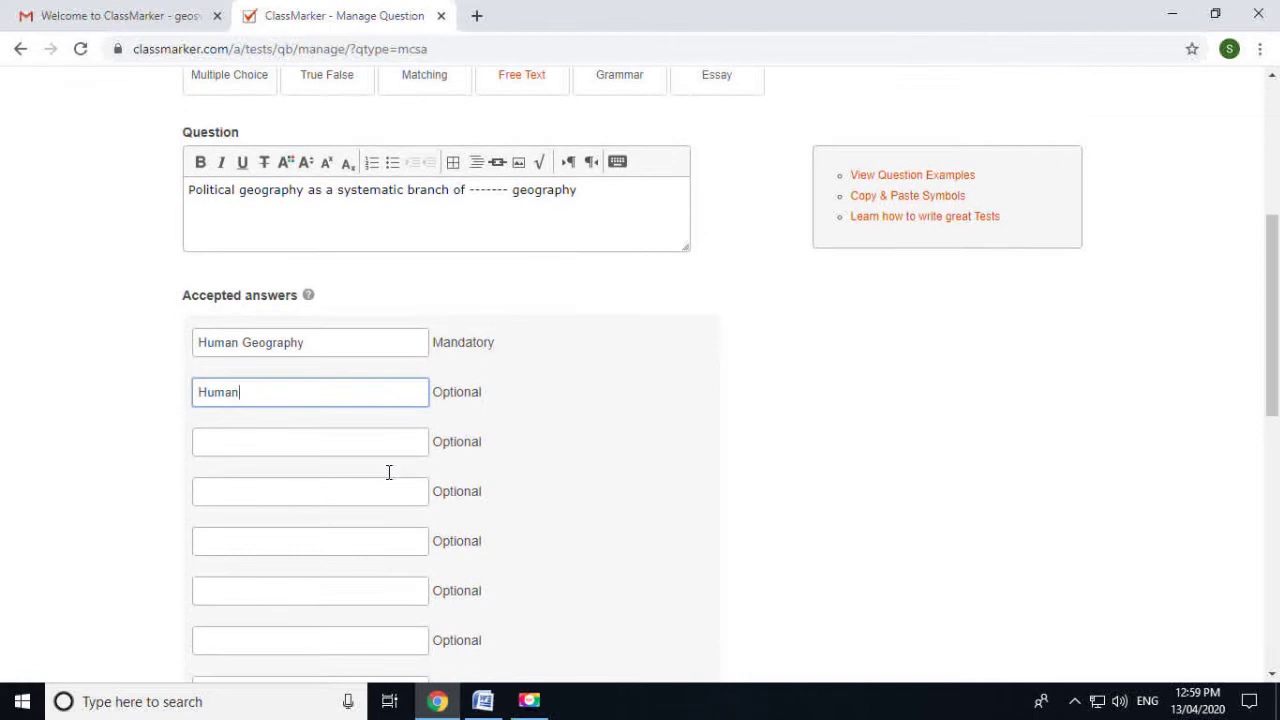
pyautogui.scroll(-2, 287, 443)
pyautogui.scroll(-3, 288, 444)
pyautogui.scroll(-3, 290, 447)
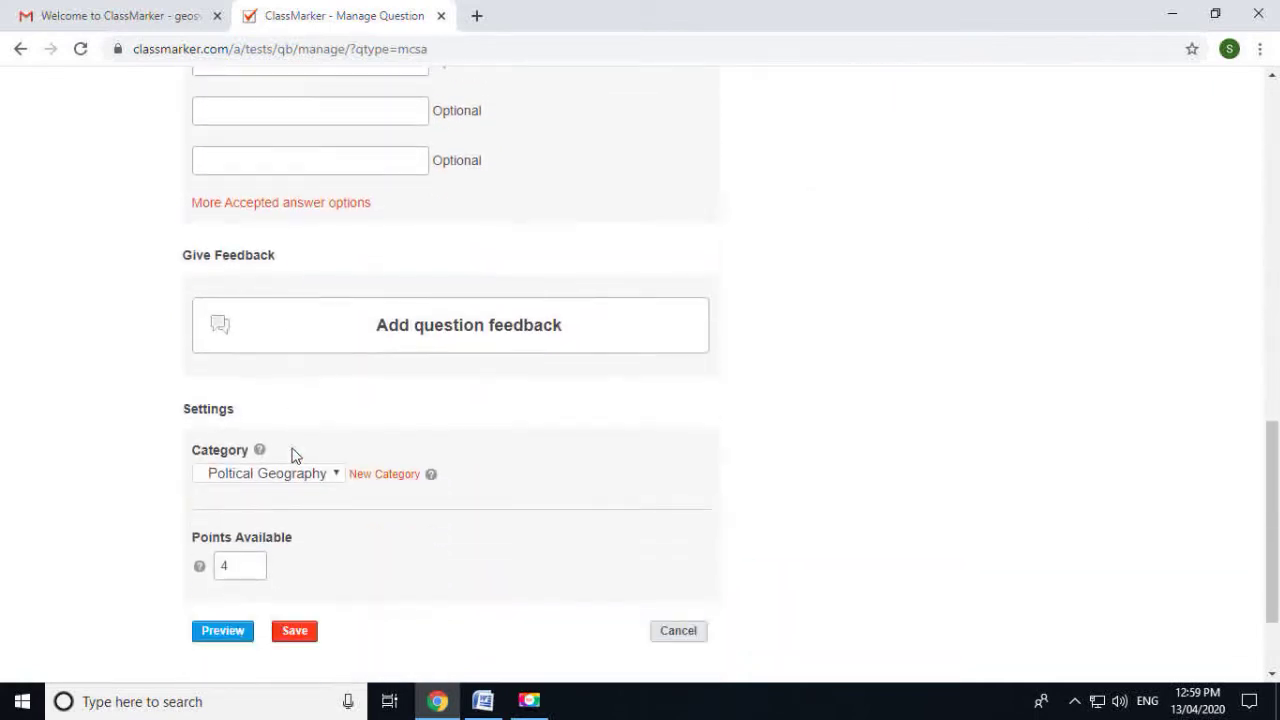
pyautogui.doubleClick(243, 444)
pyautogui.write('1')
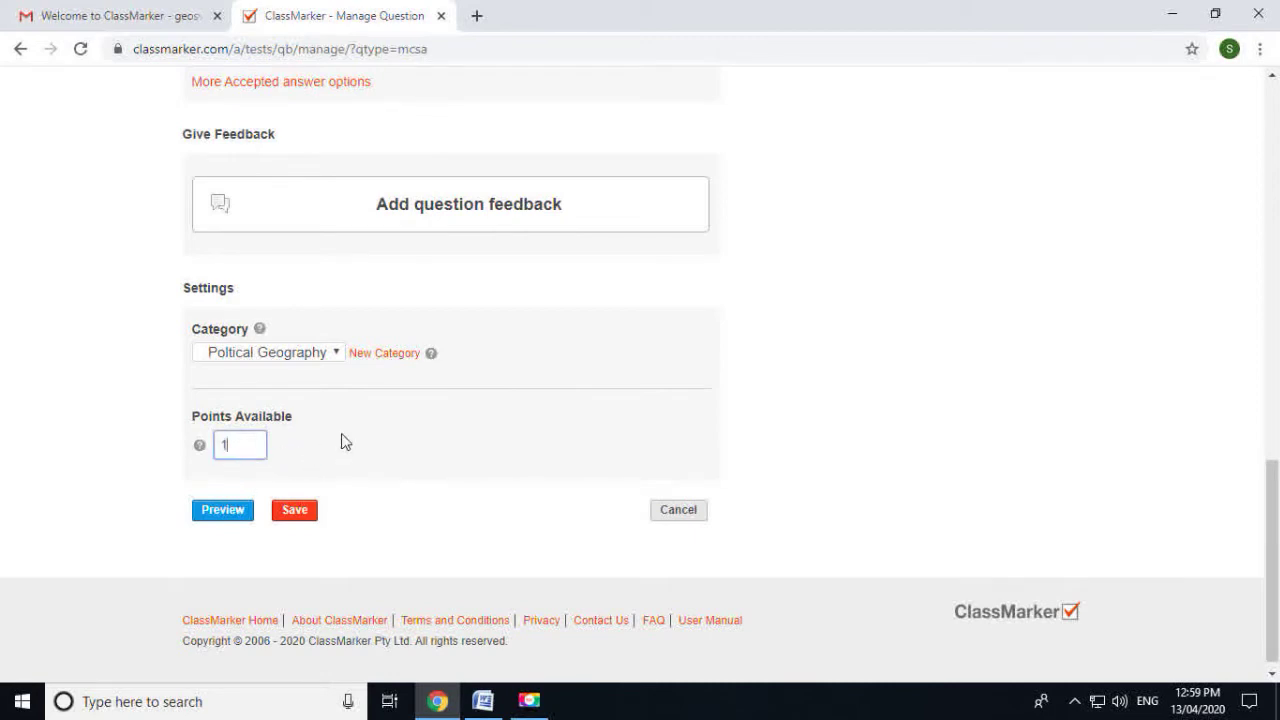
pyautogui.click(268, 352)
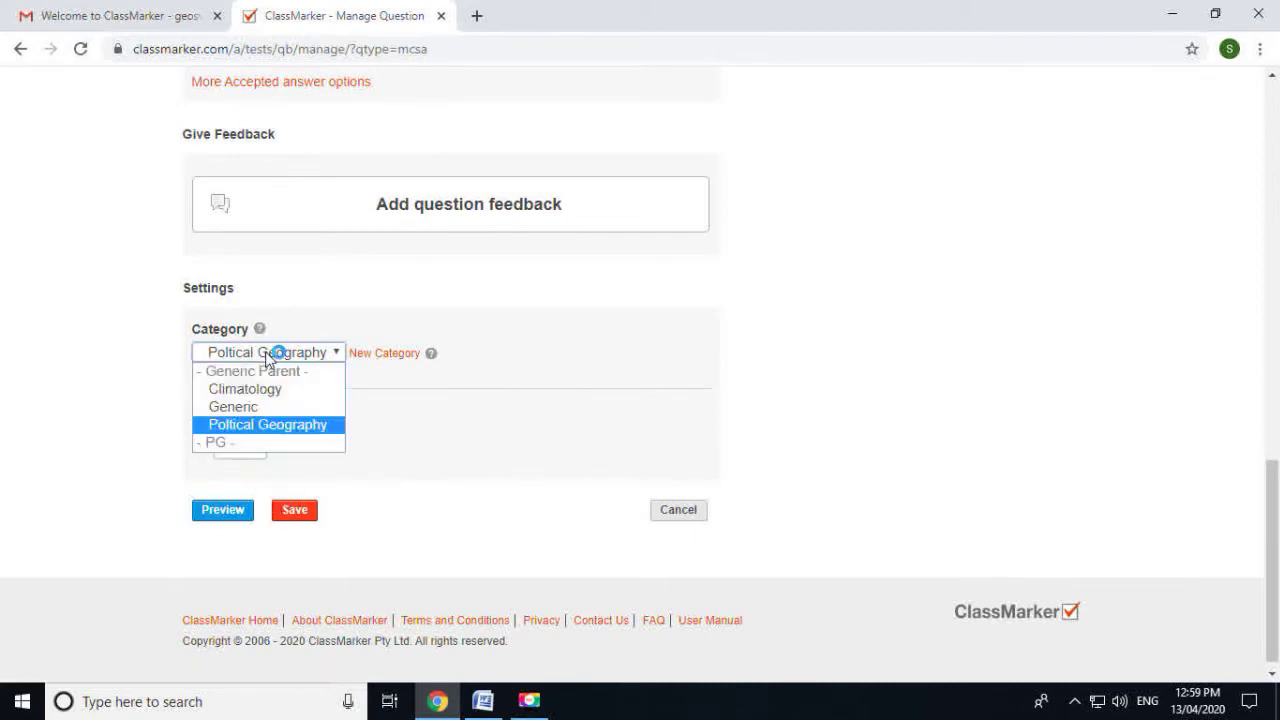
pyautogui.click(253, 428)
pyautogui.click(296, 512)
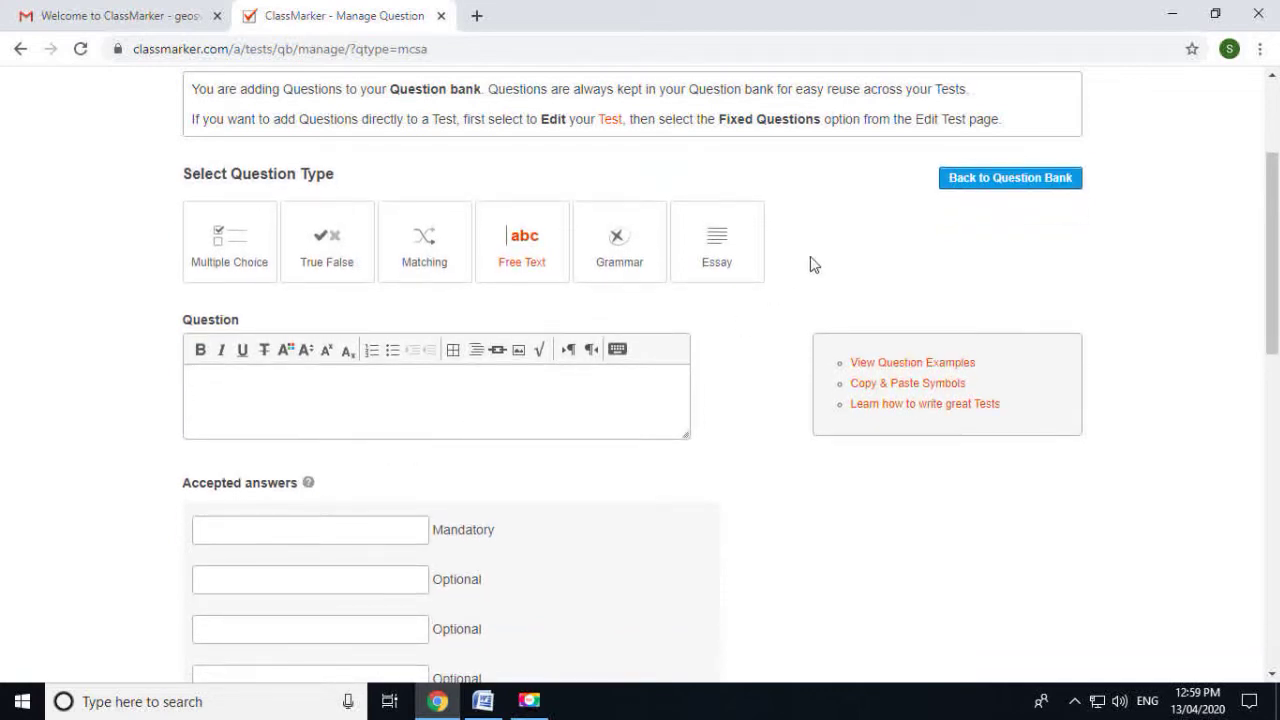
# Start an Essay question reading 'Describe nature and scope of political geography', correcting 'Decribe' to 'Describe'
pyautogui.click(727, 258)
pyautogui.click(326, 390)
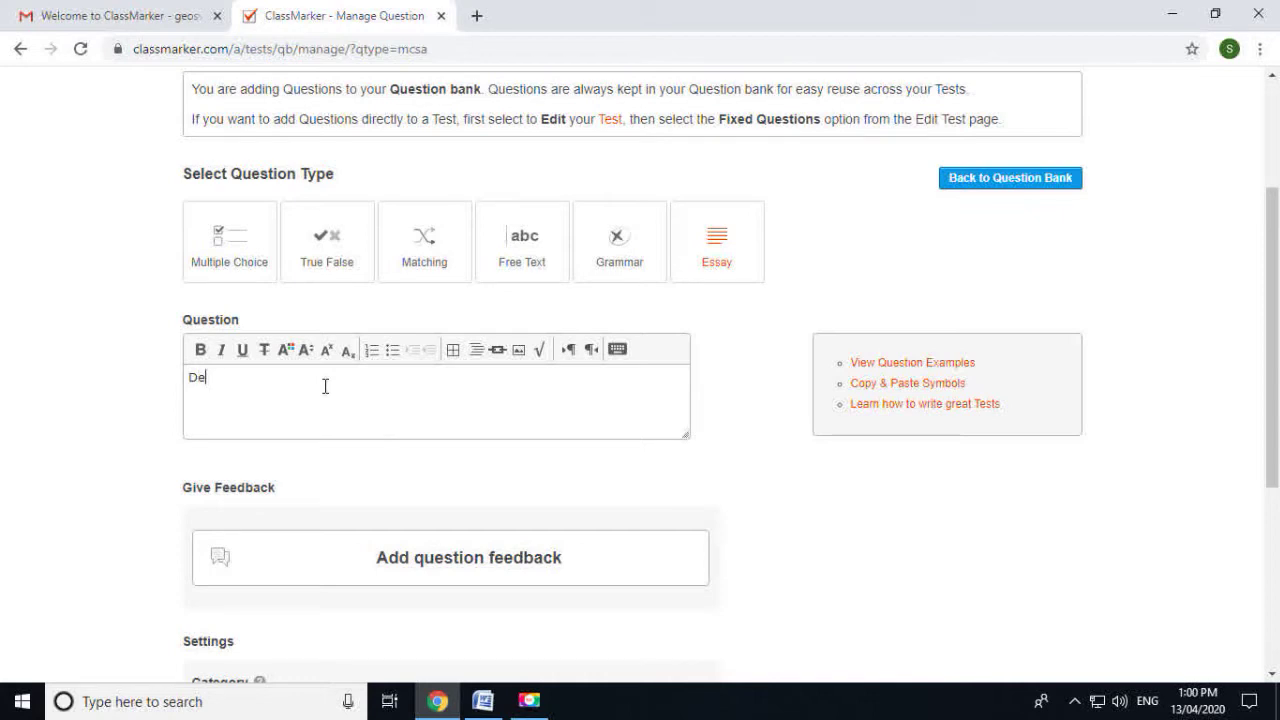
pyautogui.write('Decribe')
pyautogui.moveTo(198, 377); pyautogui.dragTo(246, 391)
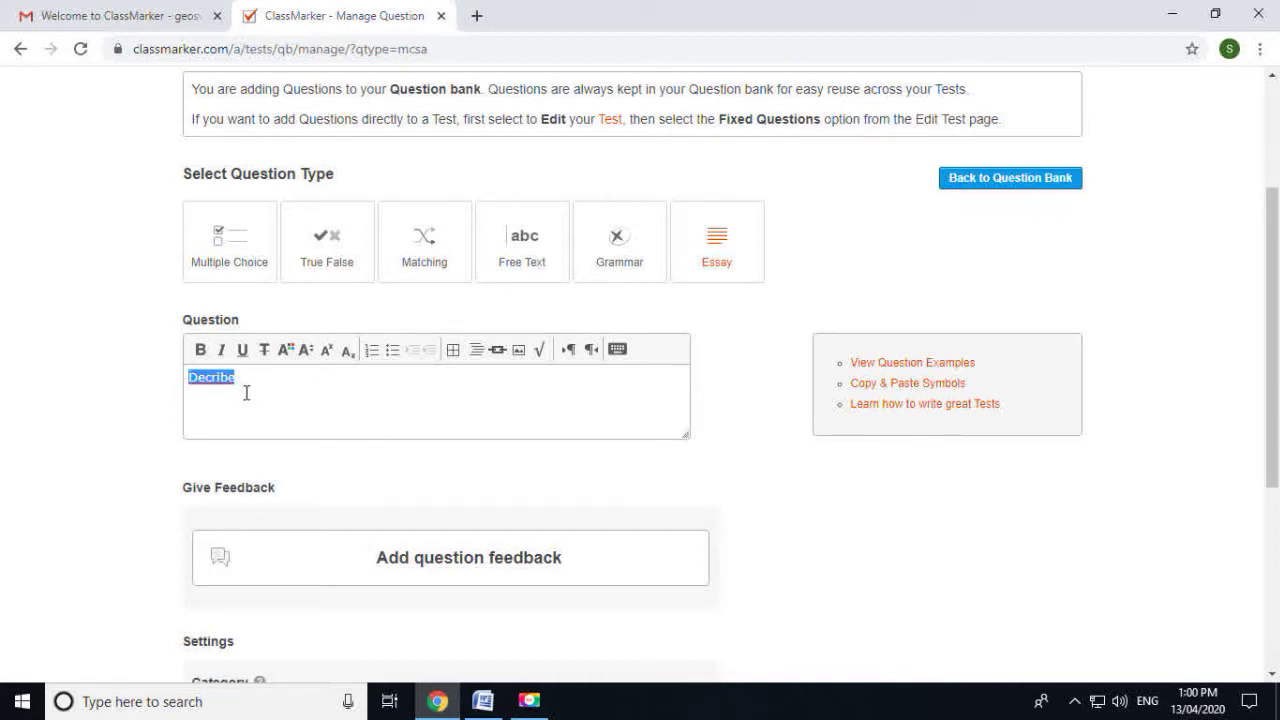
pyautogui.rightClick(234, 385)
pyautogui.click(250, 397)
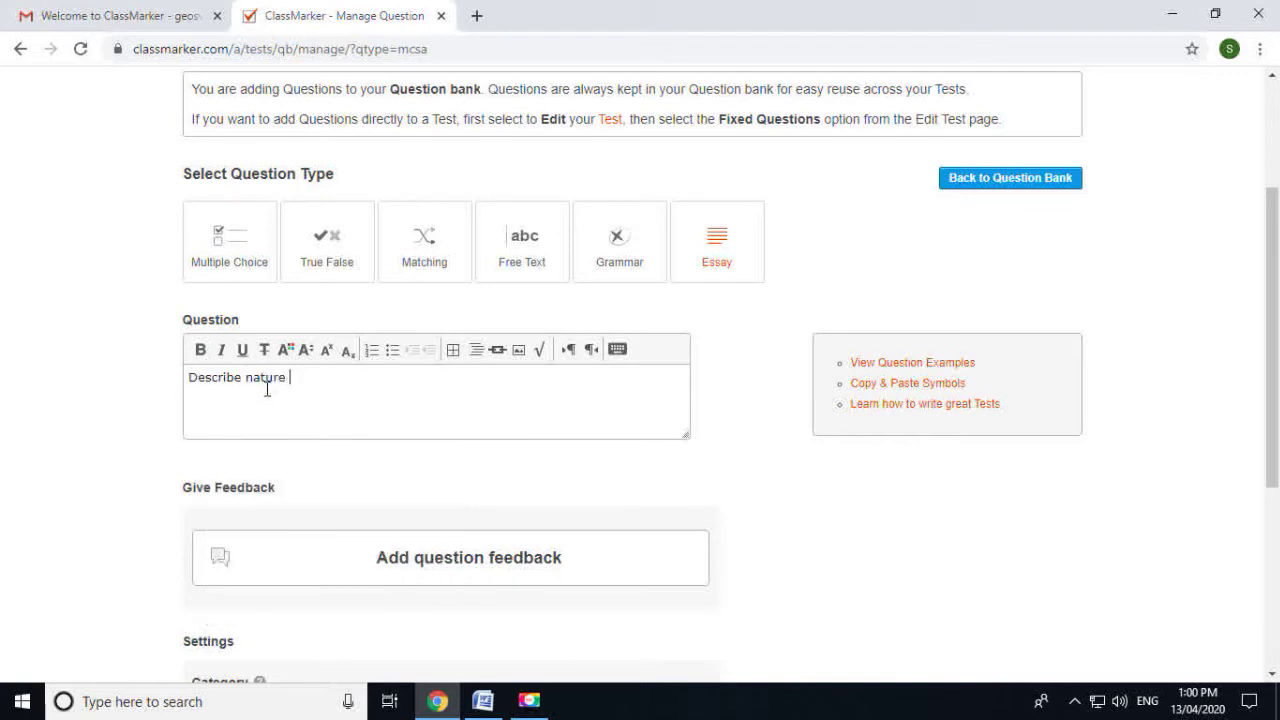
pyautogui.write('nature and scope of political geography')
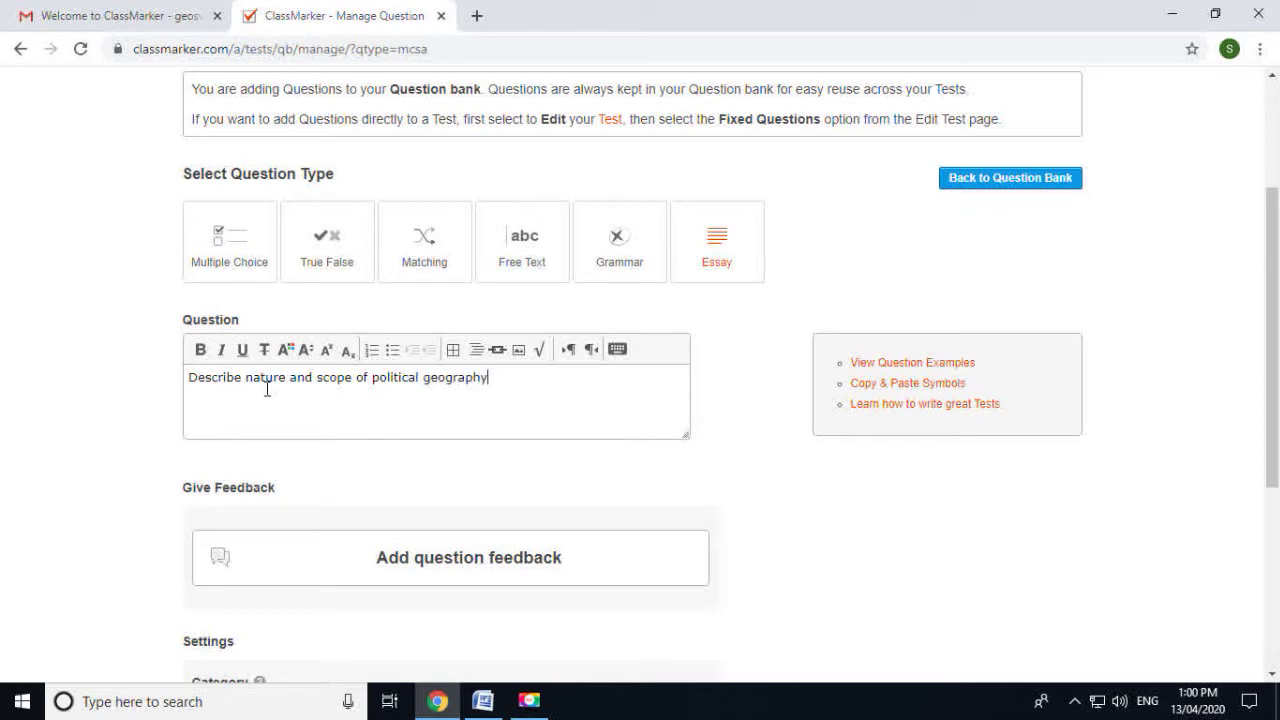
# Save the essay question to the Question Bank and return to the top of the form
pyautogui.scroll(-4, 280, 400)
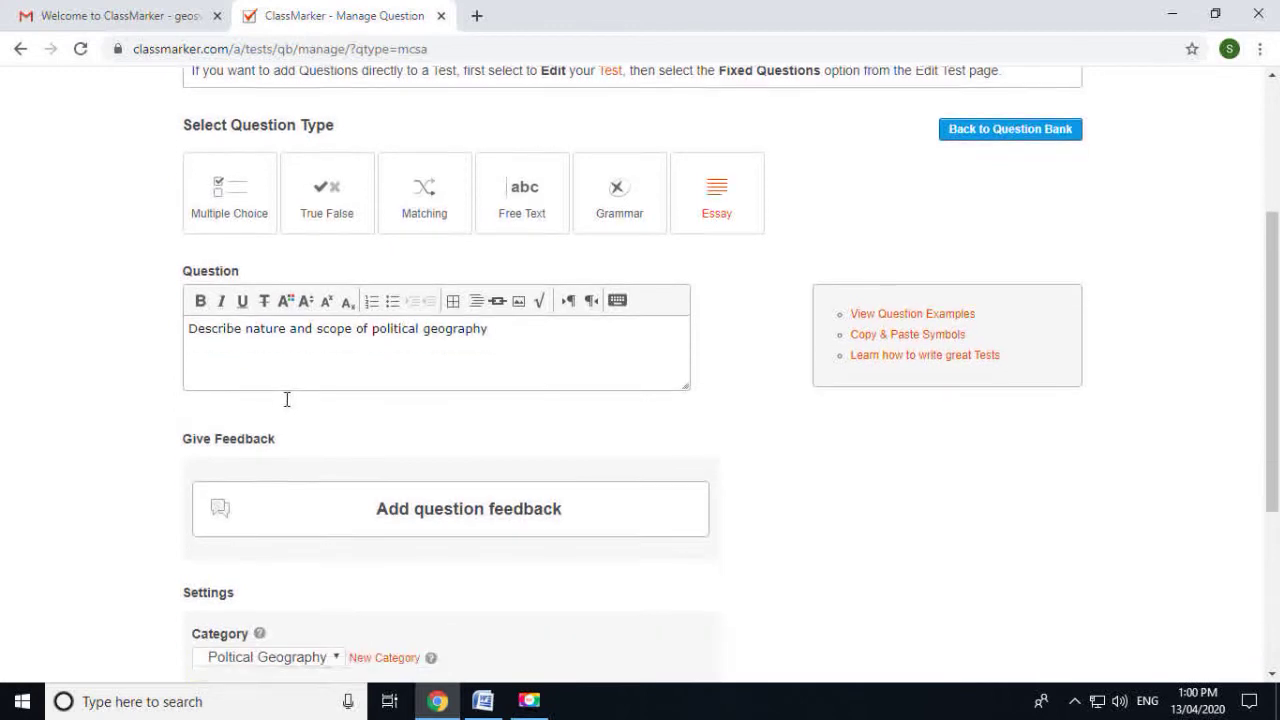
pyautogui.click(299, 499)
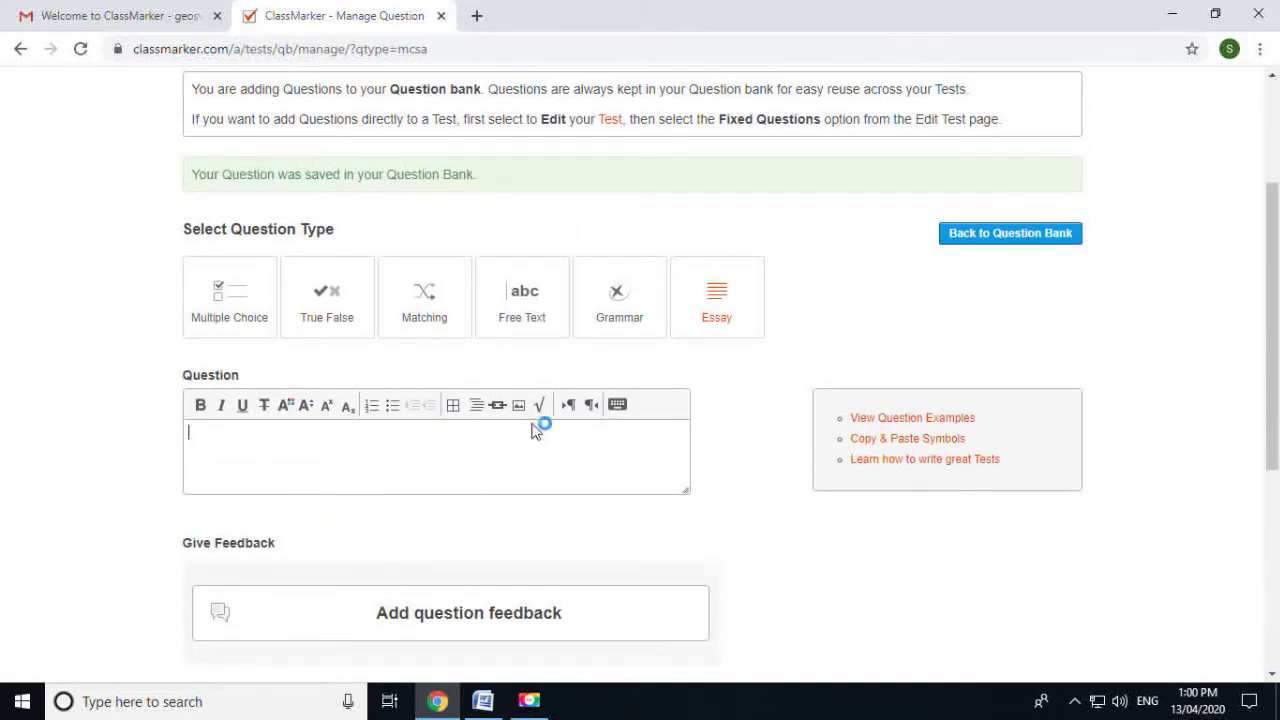
pyautogui.scroll(-2, 534, 428)
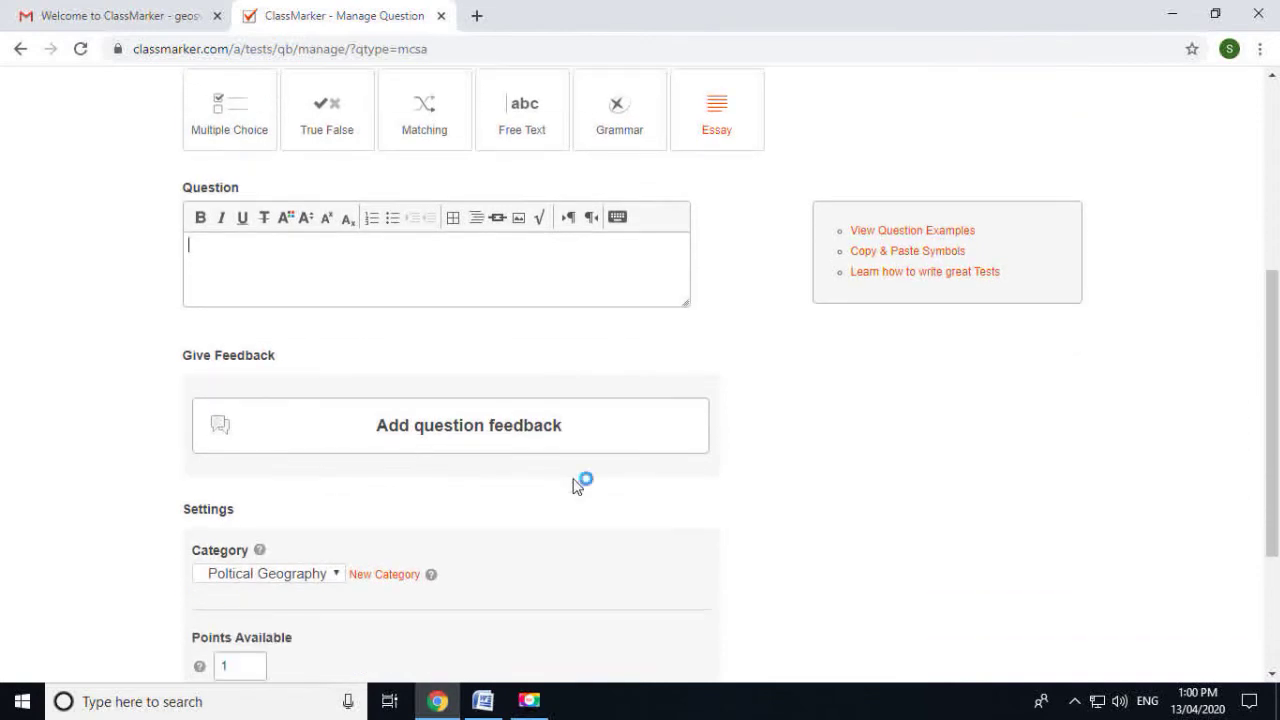
pyautogui.scroll(-1, 577, 484)
pyautogui.scroll(3, 577, 484)
pyautogui.scroll(-4, 577, 482)
pyautogui.scroll(4, 579, 480)
pyautogui.scroll(2, 579, 480)
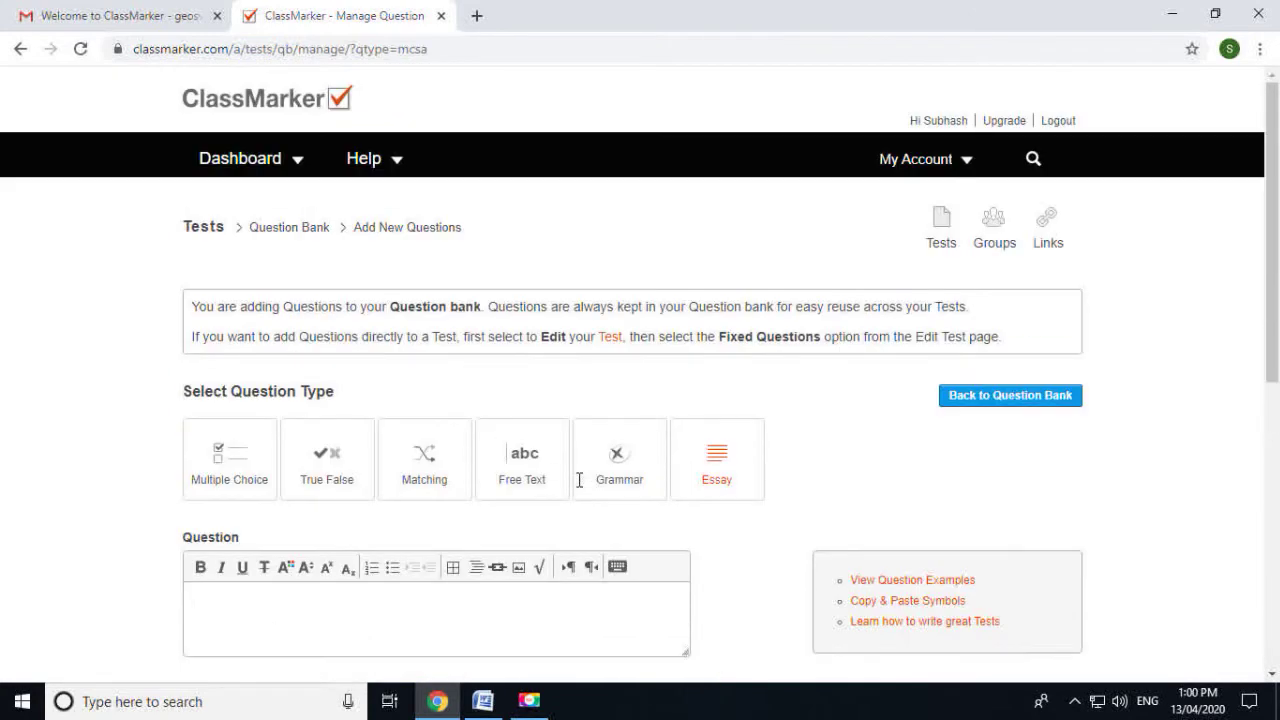
# Return to the Question Bank and list all its questions
pyautogui.click(1022, 408)
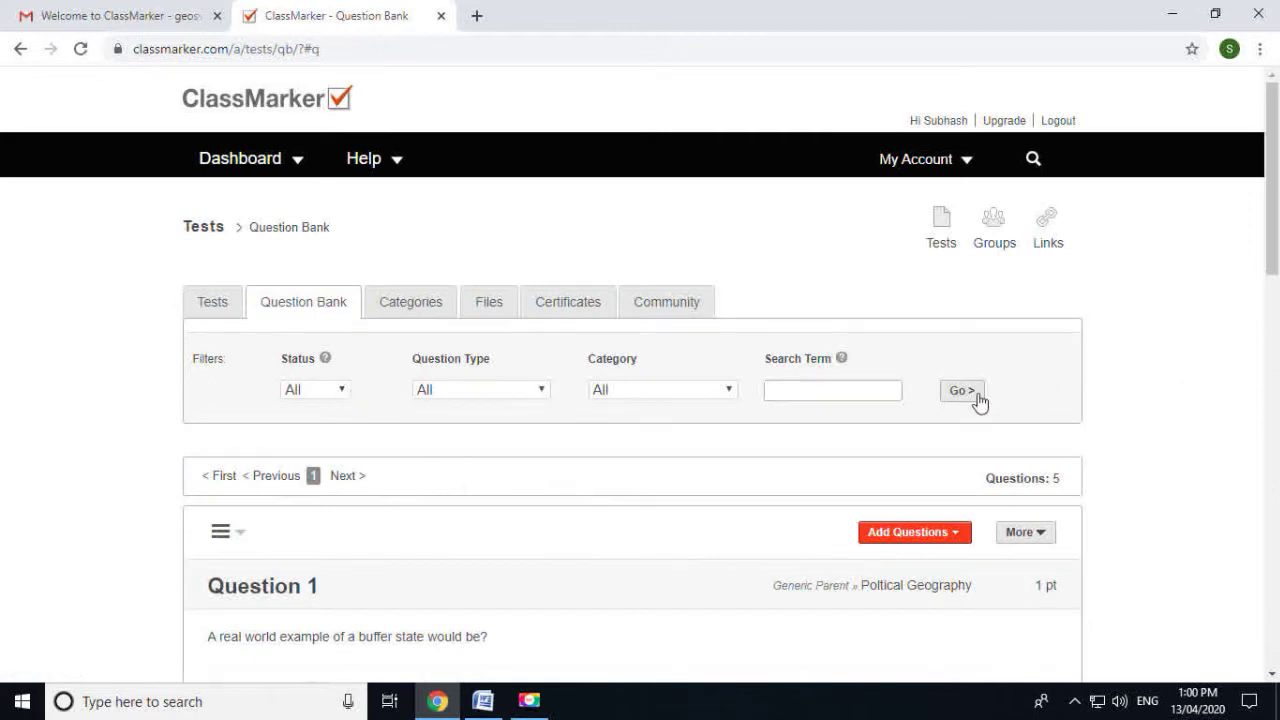
pyautogui.click(974, 396)
pyautogui.scroll(-4, 547, 540)
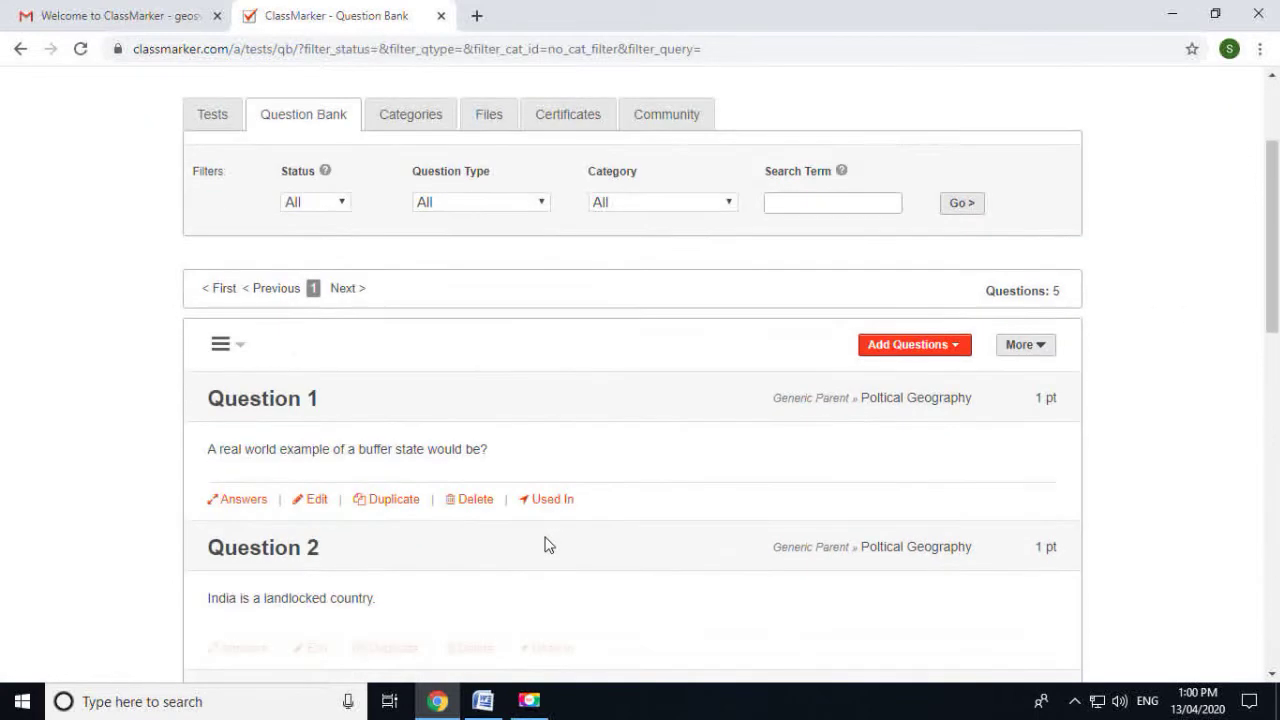
pyautogui.scroll(-6, 547, 548)
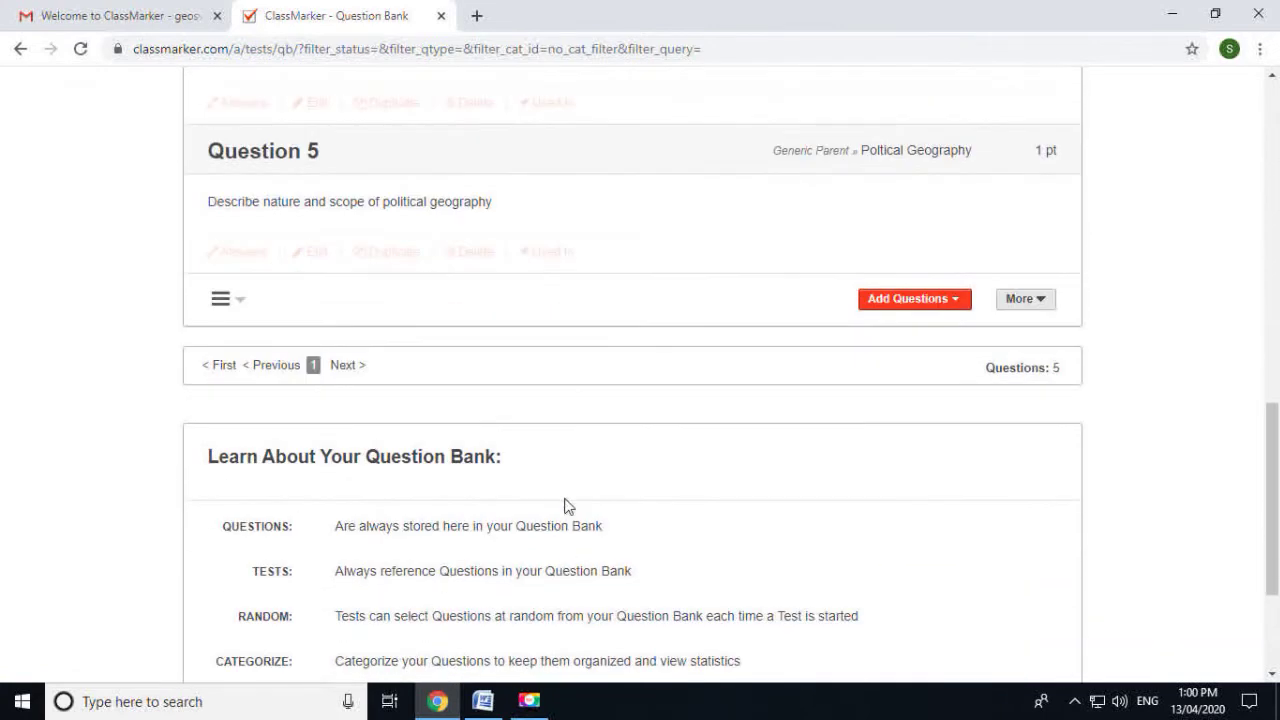
pyautogui.scroll(2, 626, 420)
pyautogui.moveTo(626, 420)
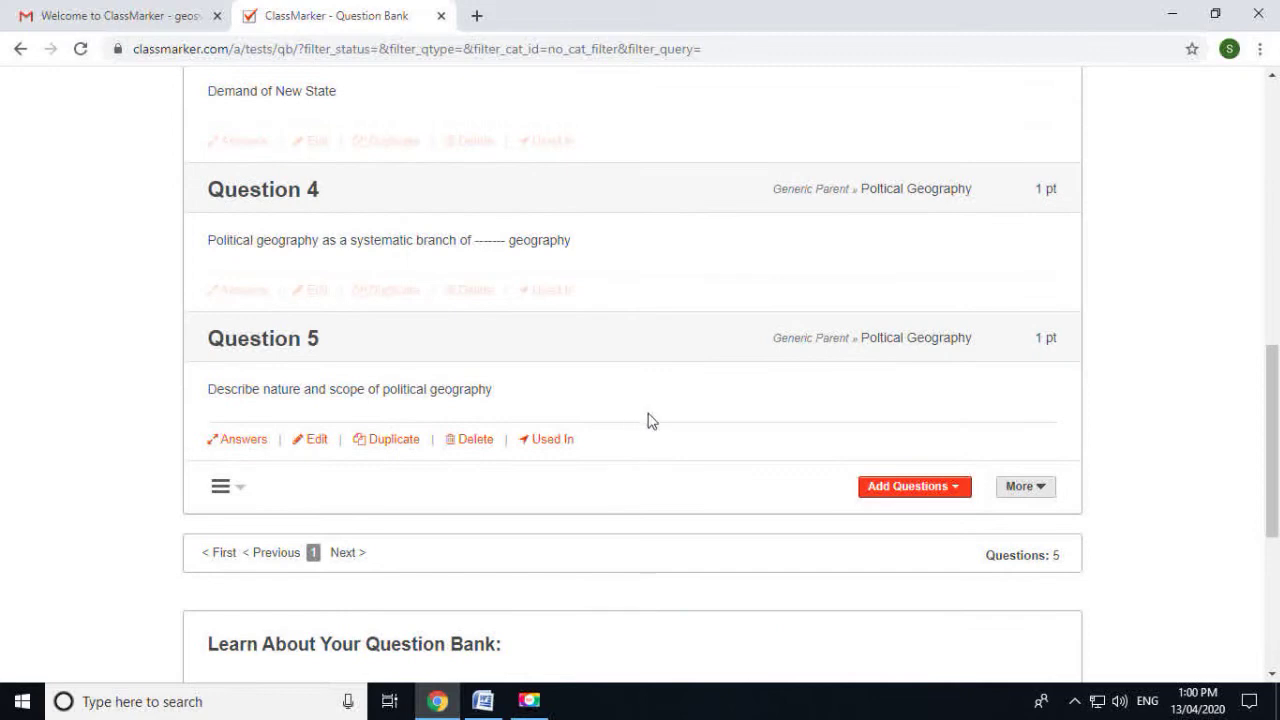
pyautogui.scroll(8, 457, 526)
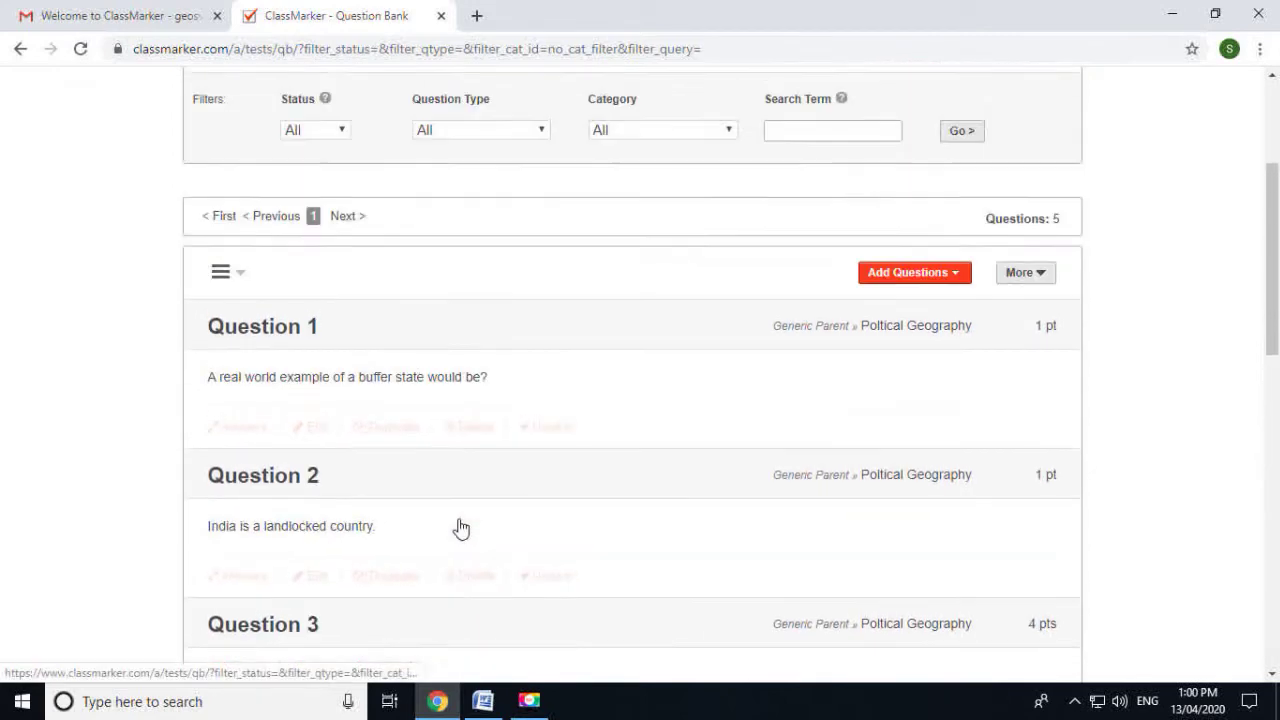
pyautogui.scroll(-6, 475, 545)
pyautogui.scroll(-3, 475, 545)
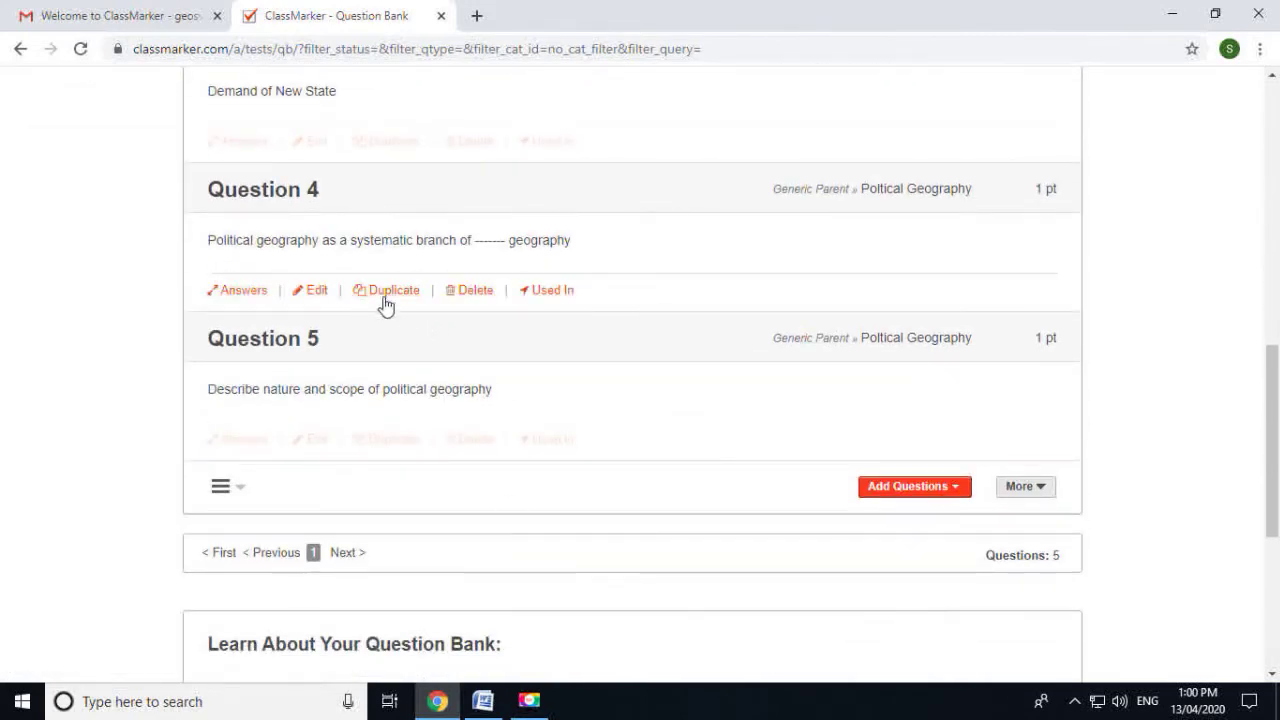
# Change Question 5's points available from 1 to 5 and save the changes
pyautogui.click(318, 445)
pyautogui.scroll(-4, 366, 437)
pyautogui.doubleClick(228, 440)
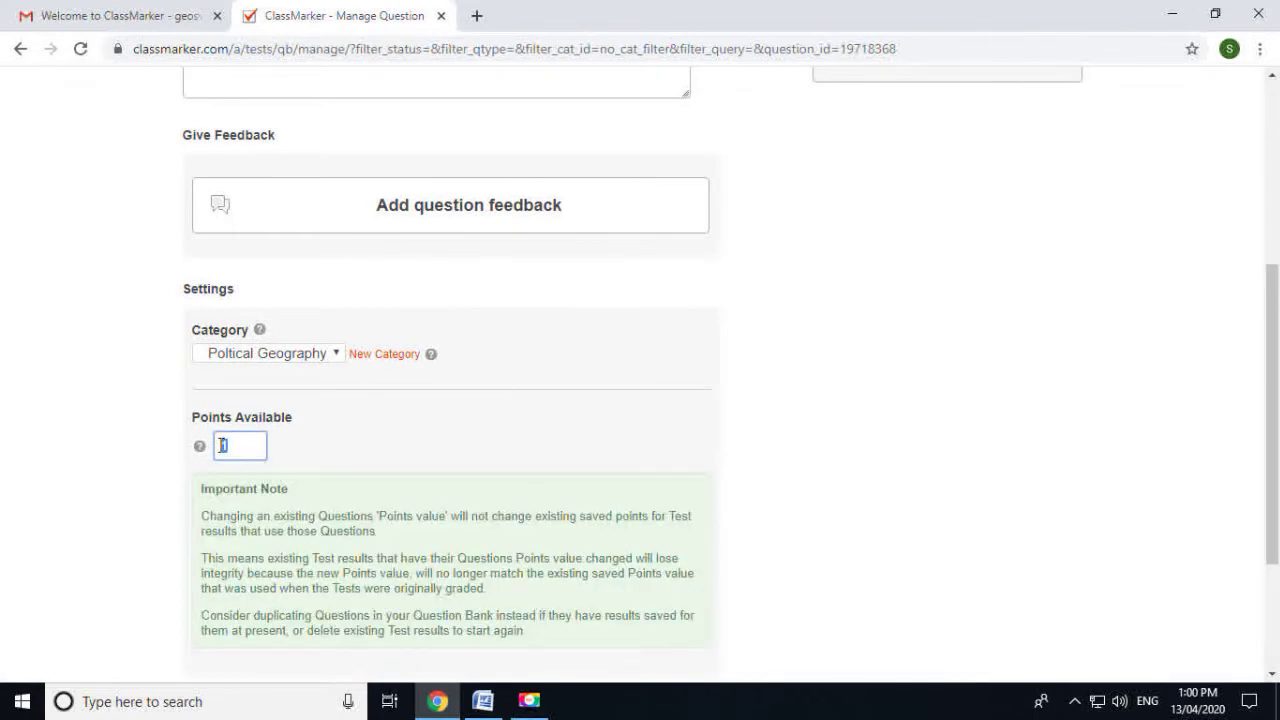
pyautogui.write('5')
pyautogui.scroll(-2, 360, 446)
pyautogui.click(316, 502)
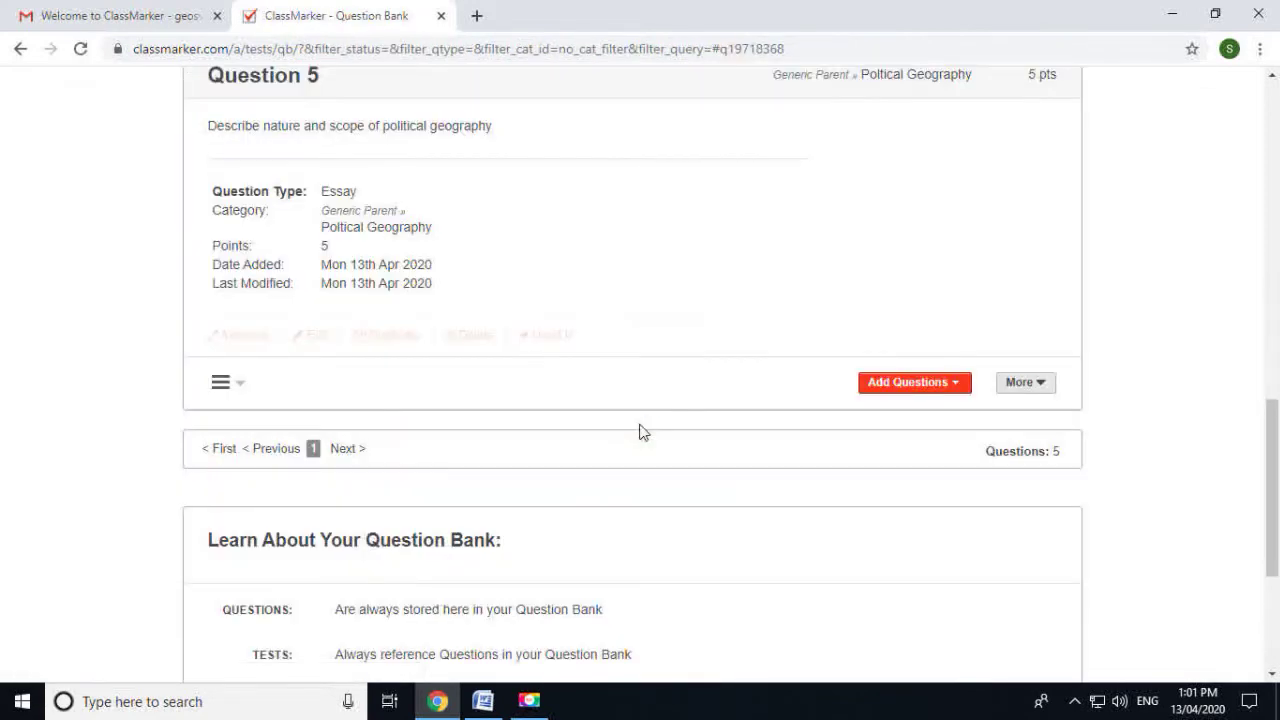
# Review Question 1's answer choices and which tests use Question 2
pyautogui.scroll(10, 640, 432)
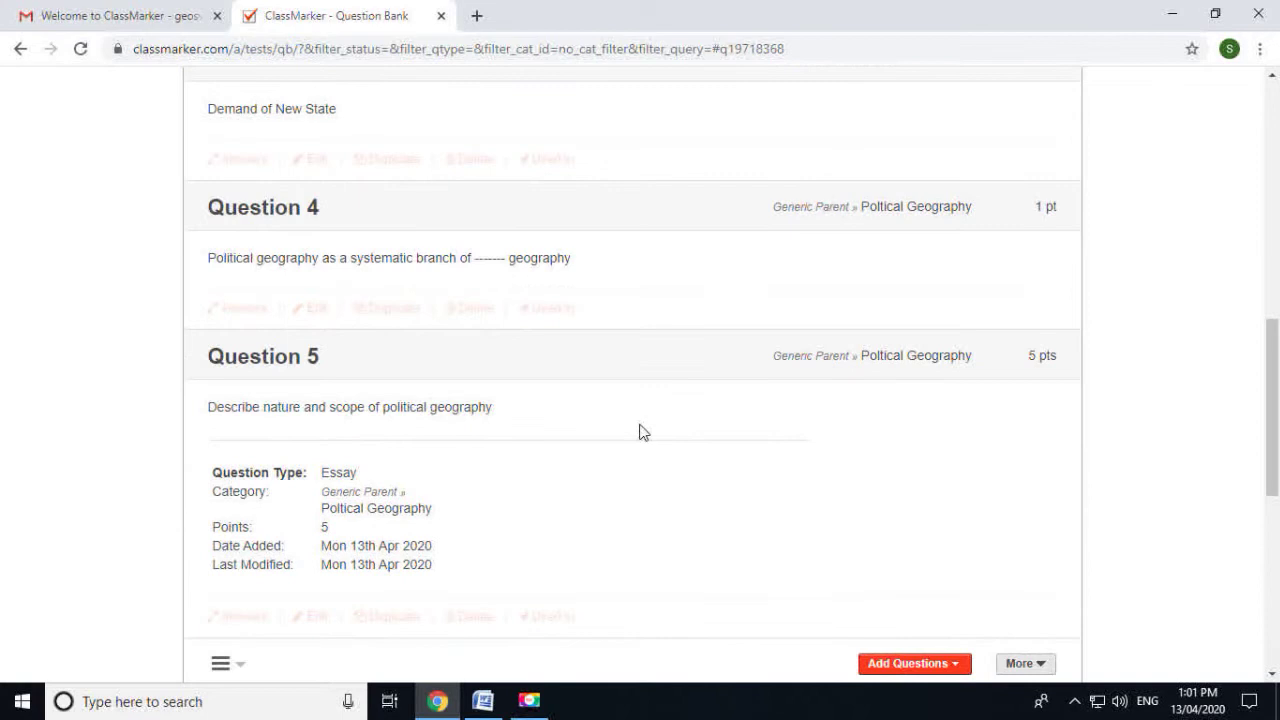
pyautogui.scroll(-3, 640, 432)
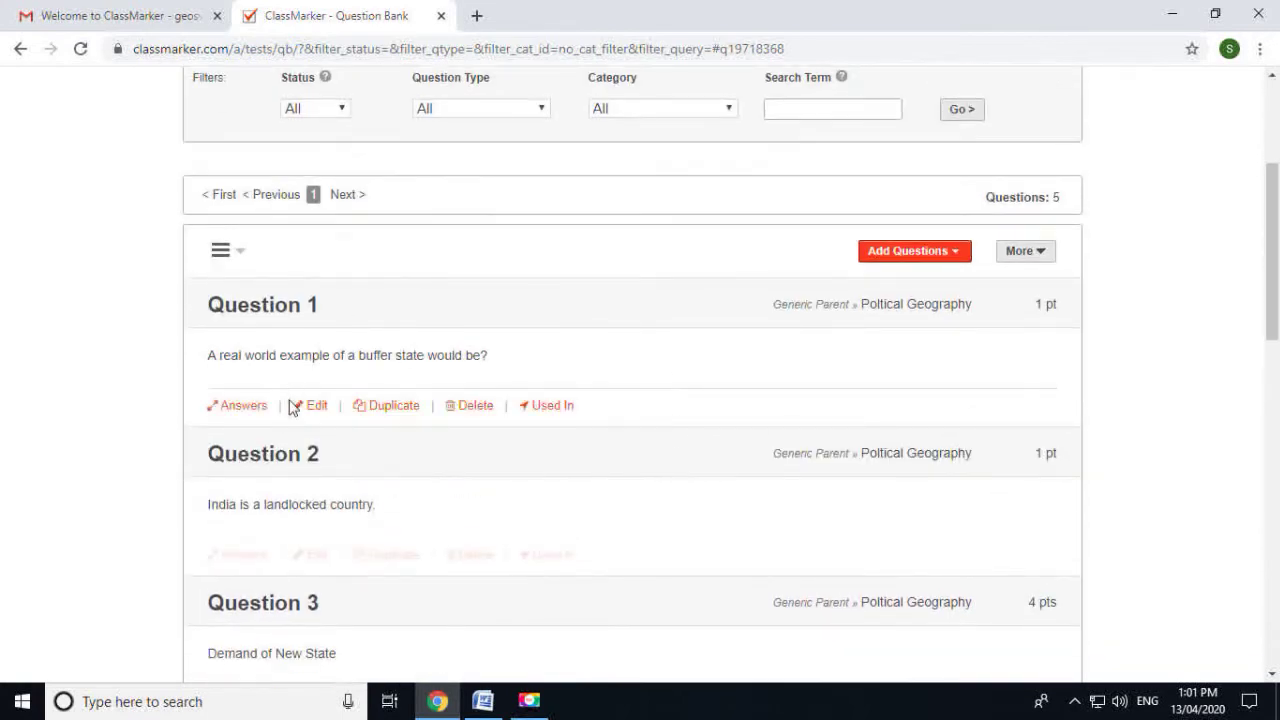
pyautogui.click(240, 405)
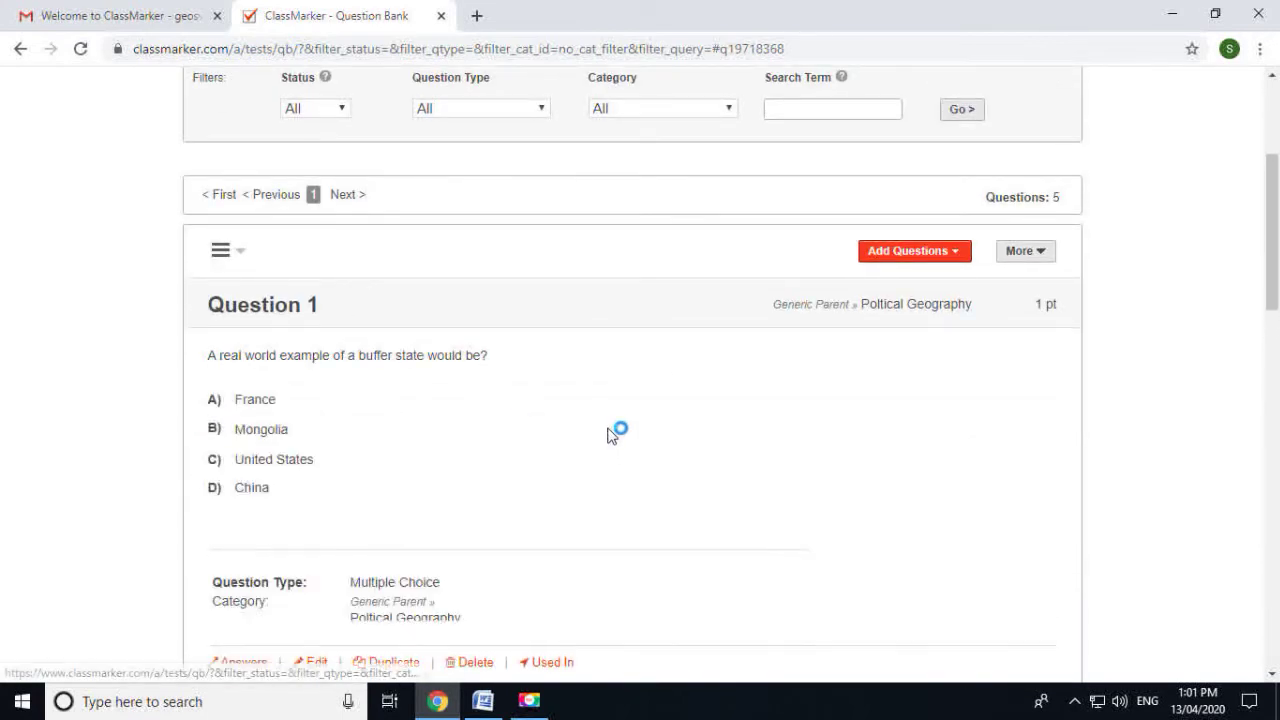
pyautogui.scroll(-1, 395, 432)
pyautogui.scroll(-2, 395, 432)
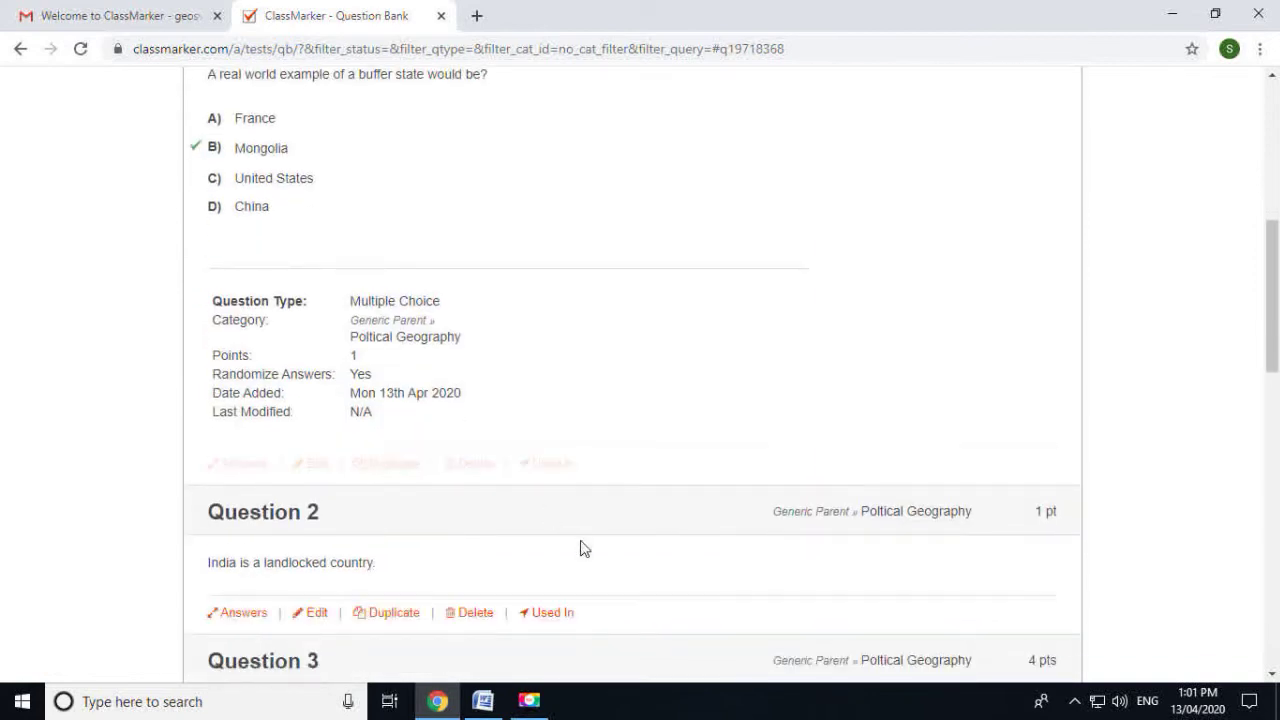
pyautogui.scroll(-2, 543, 526)
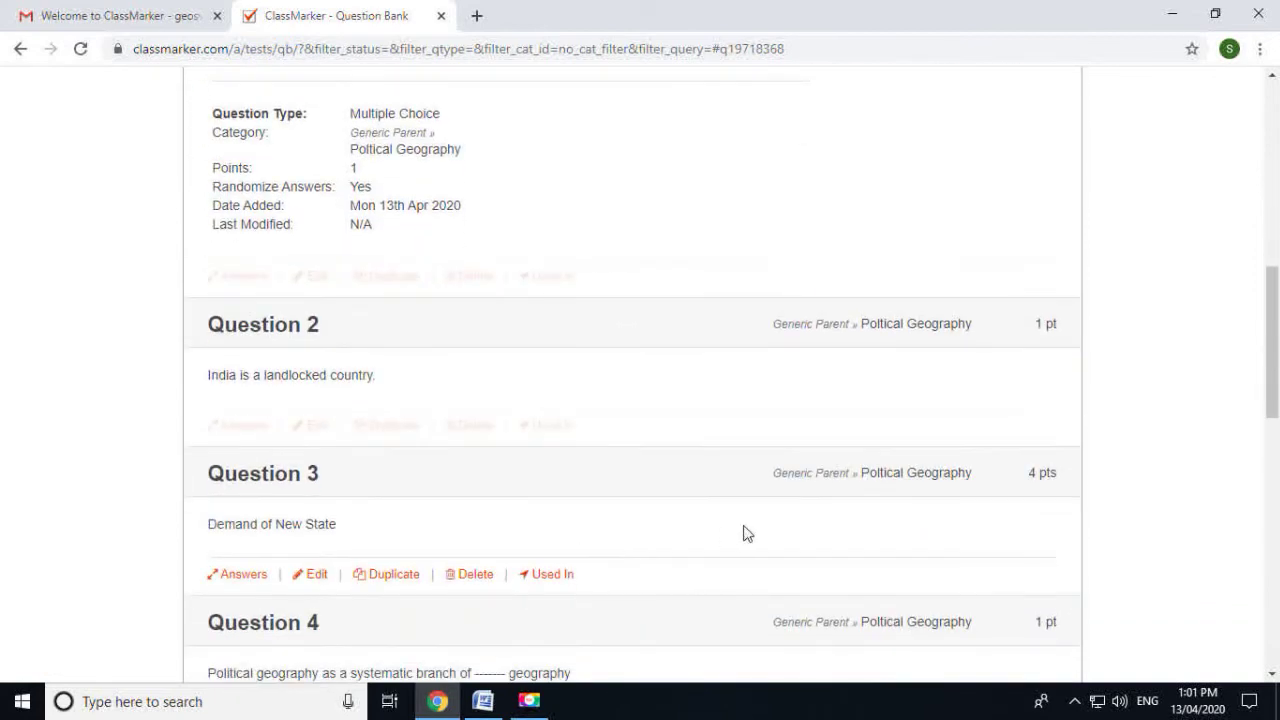
pyautogui.click(553, 428)
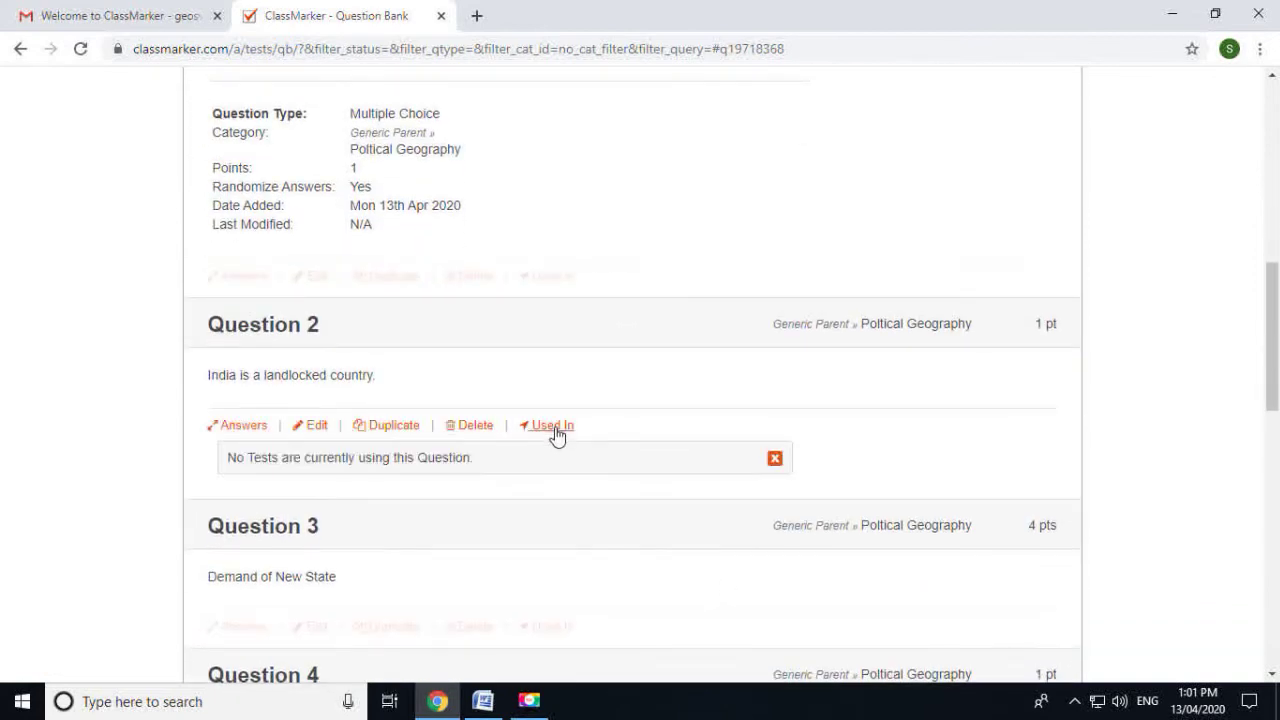
pyautogui.scroll(9, 446, 489)
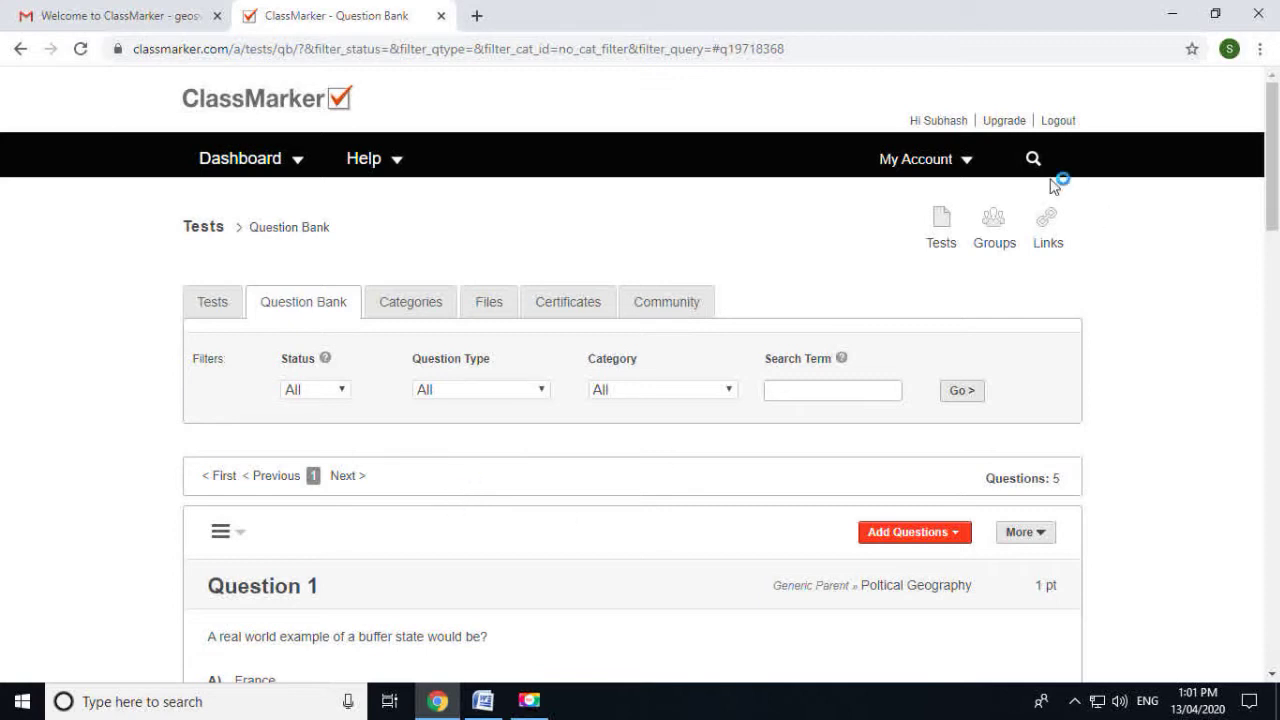
# From the Groups page, create a new group named 'M.A.-I'
pyautogui.click(998, 233)
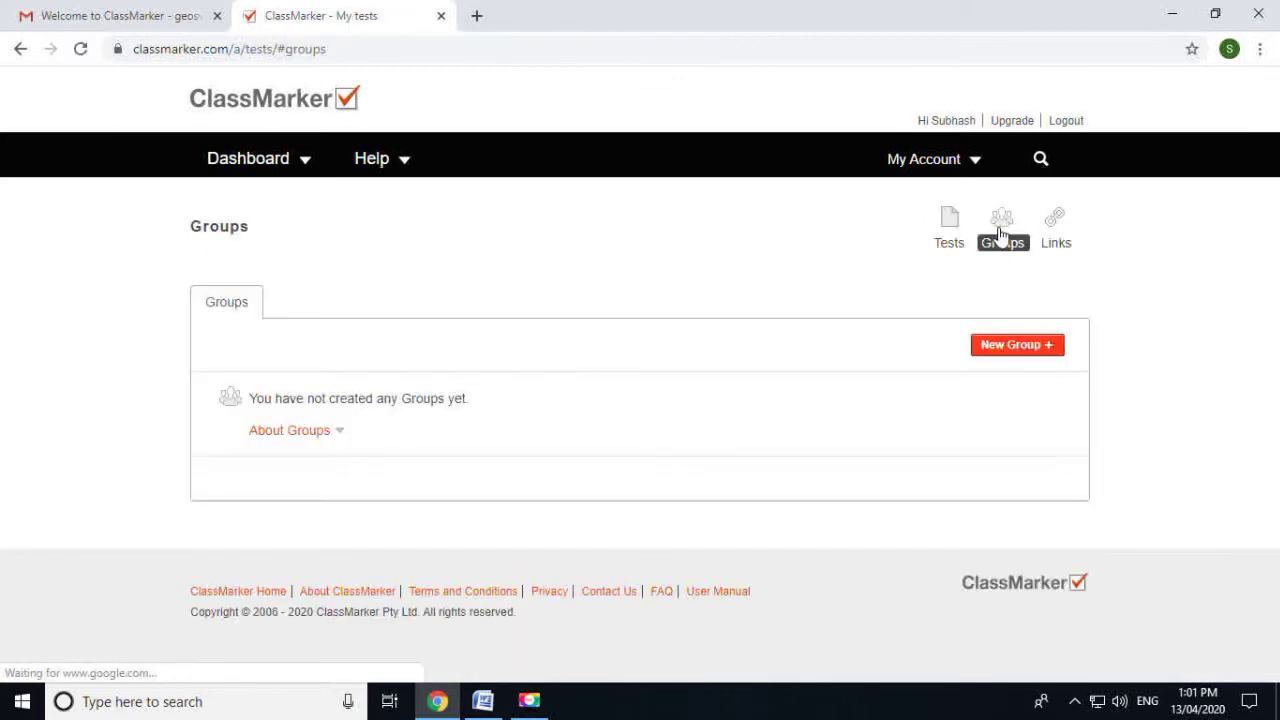
pyautogui.click(1028, 352)
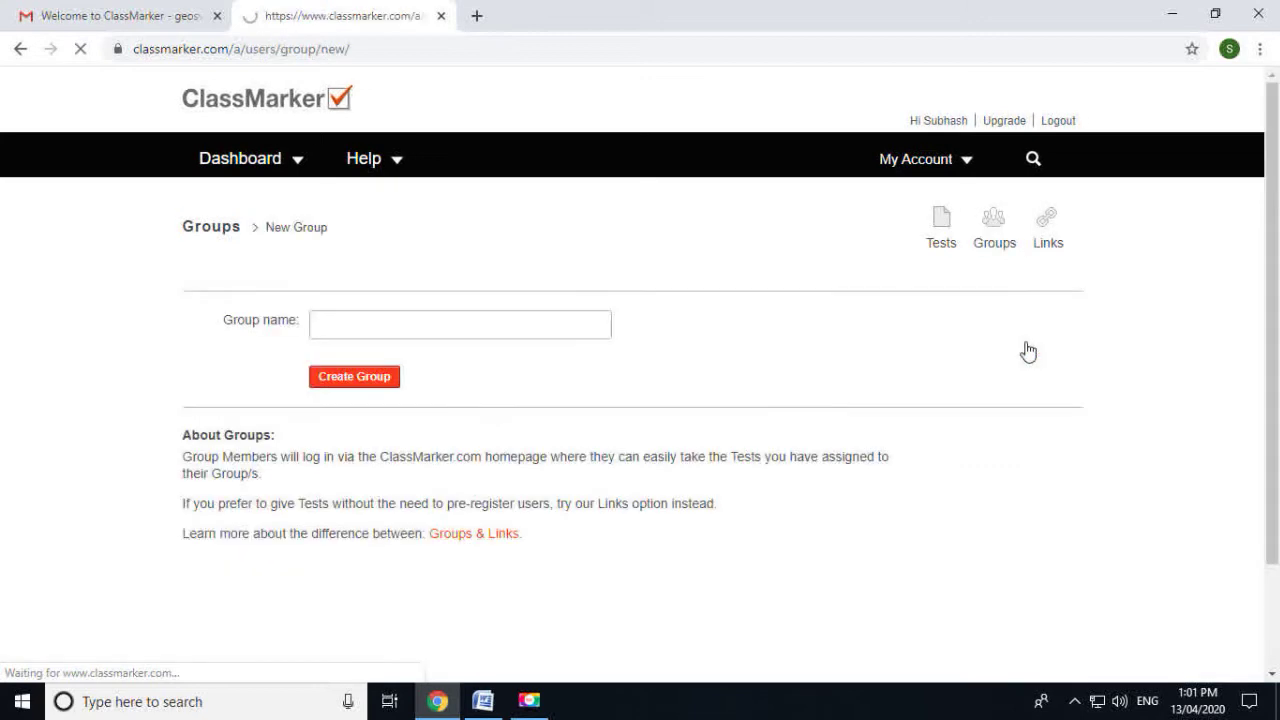
pyautogui.click(377, 331)
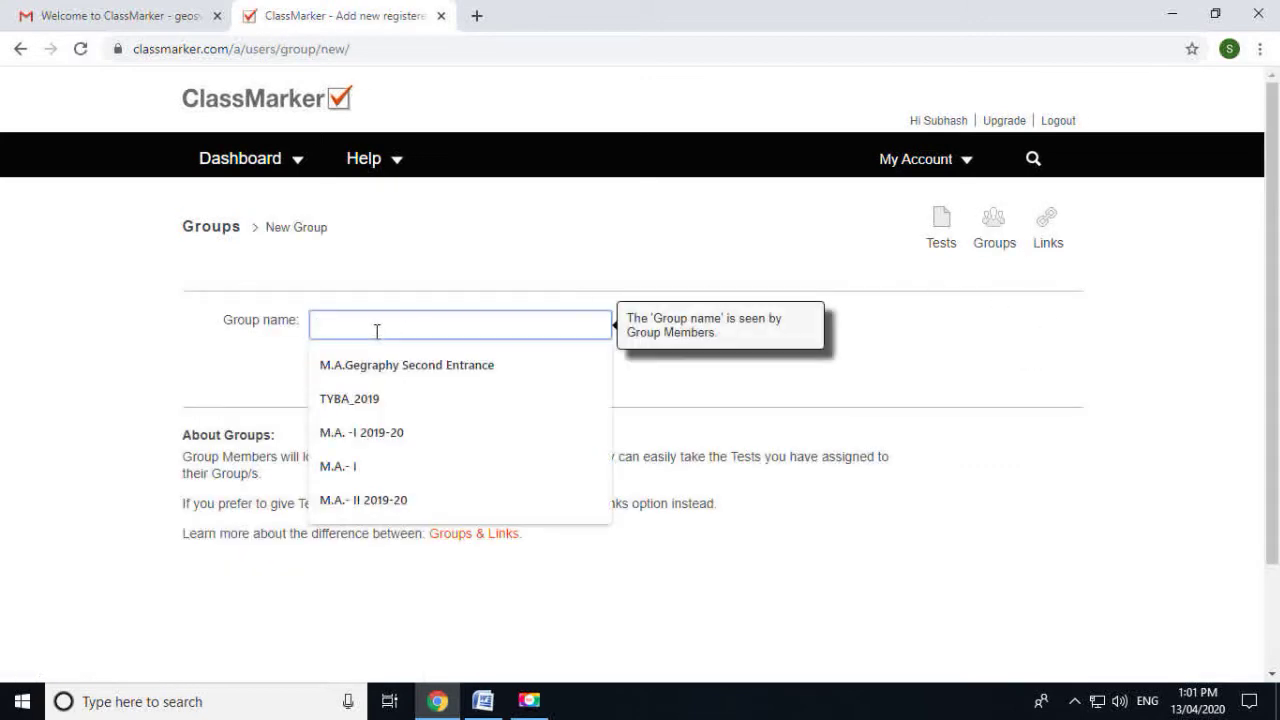
pyautogui.write('M.A.')
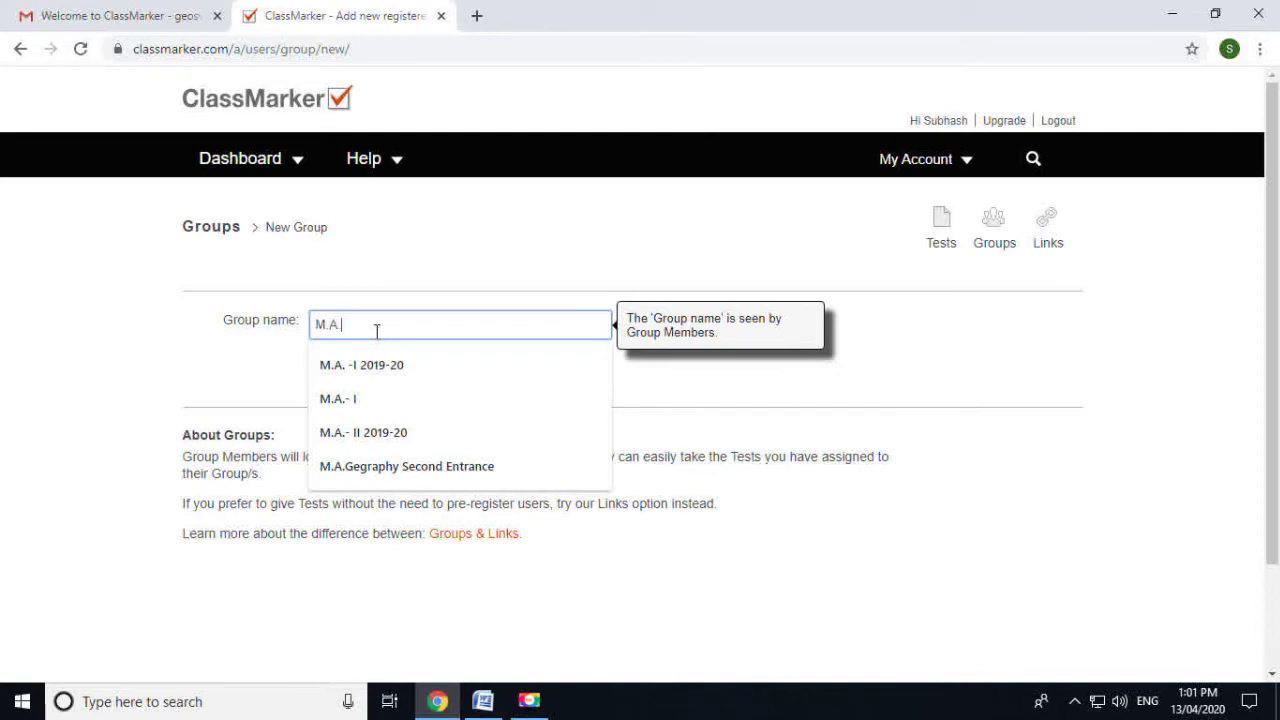
pyautogui.write('-I')
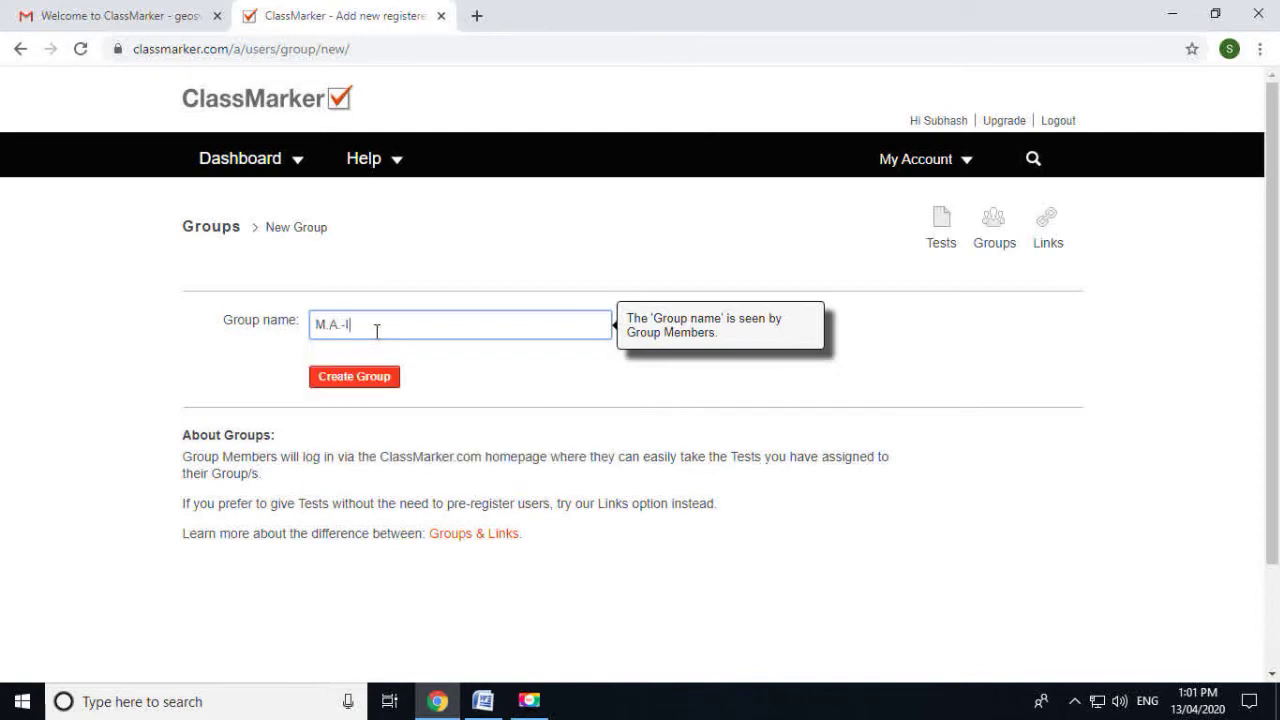
pyautogui.moveTo(380, 324); pyautogui.dragTo(312, 324)
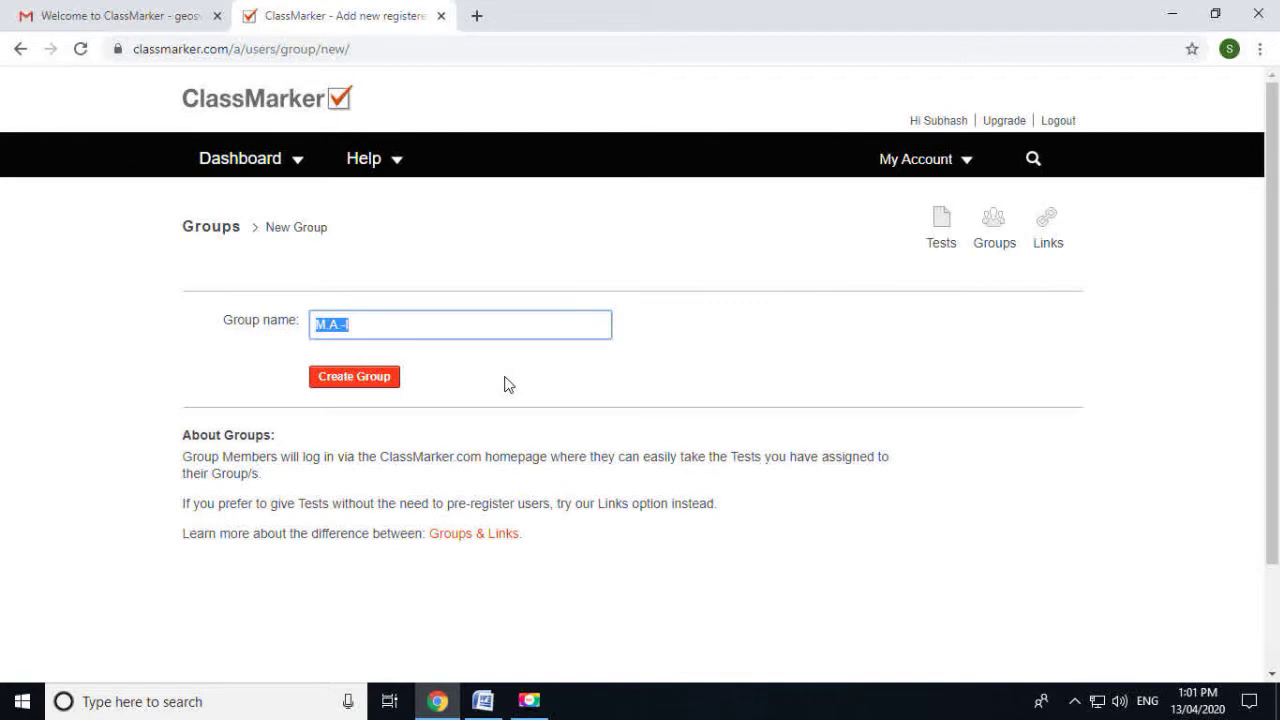
pyautogui.click(383, 385)
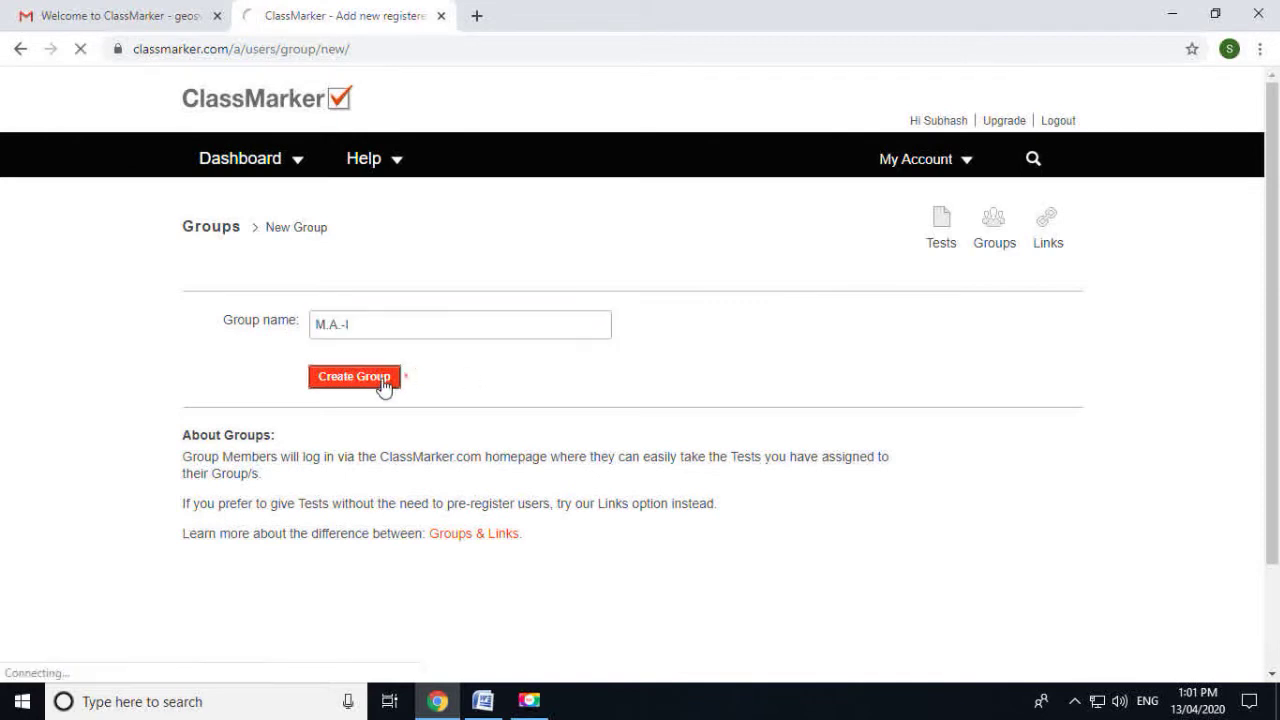
pyautogui.scroll(-1, 384, 387)
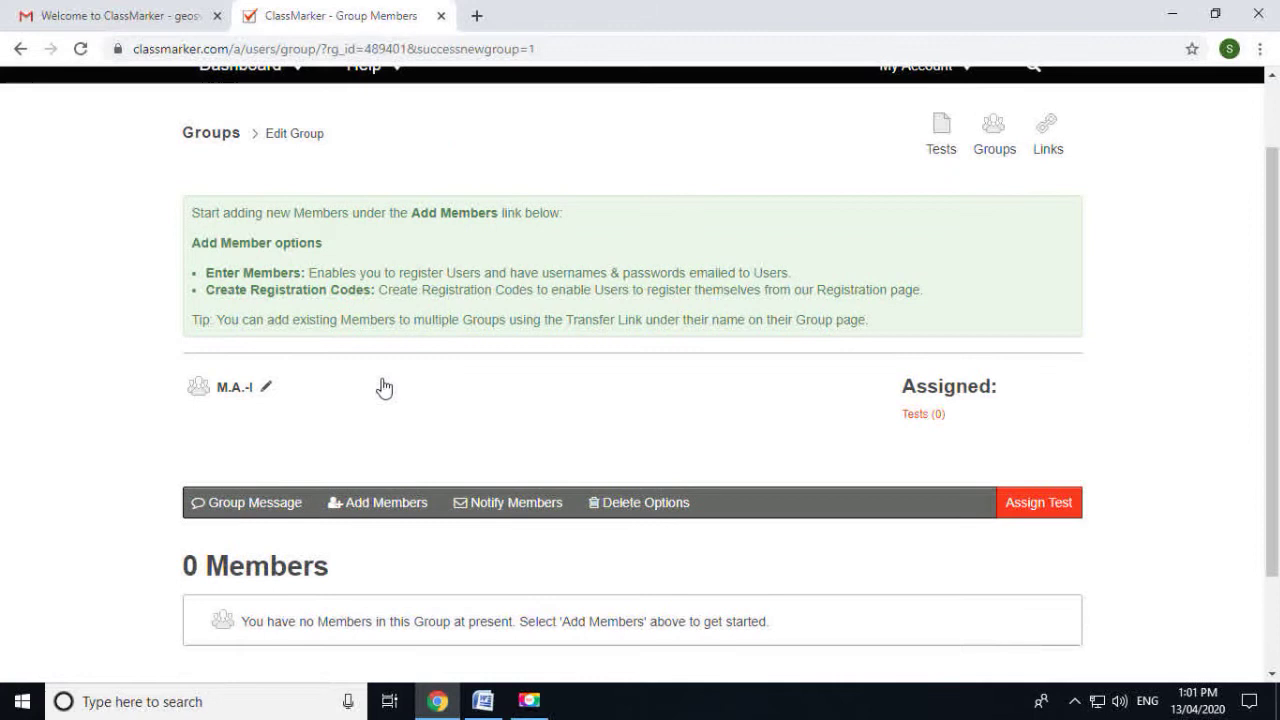
# Open the Add Members options for M.A.-I and choose the Register Now form
pyautogui.scroll(-1, 380, 387)
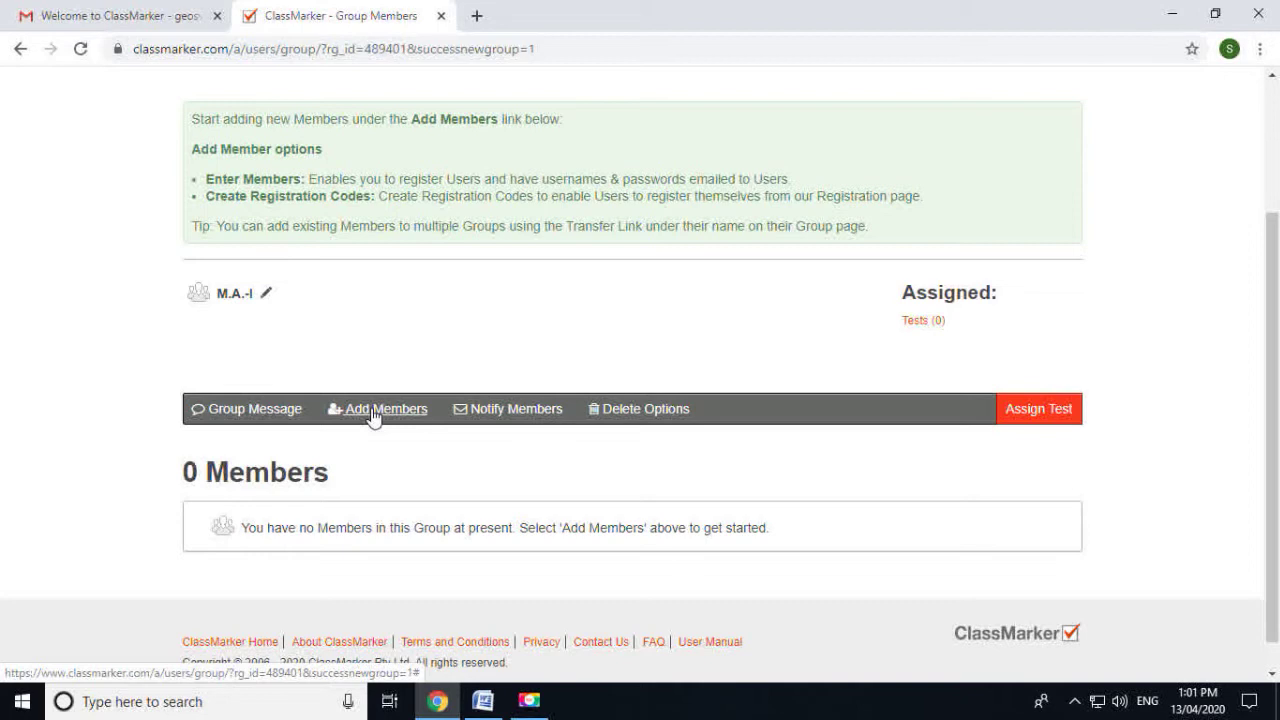
pyautogui.click(372, 410)
pyautogui.scroll(-3, 372, 418)
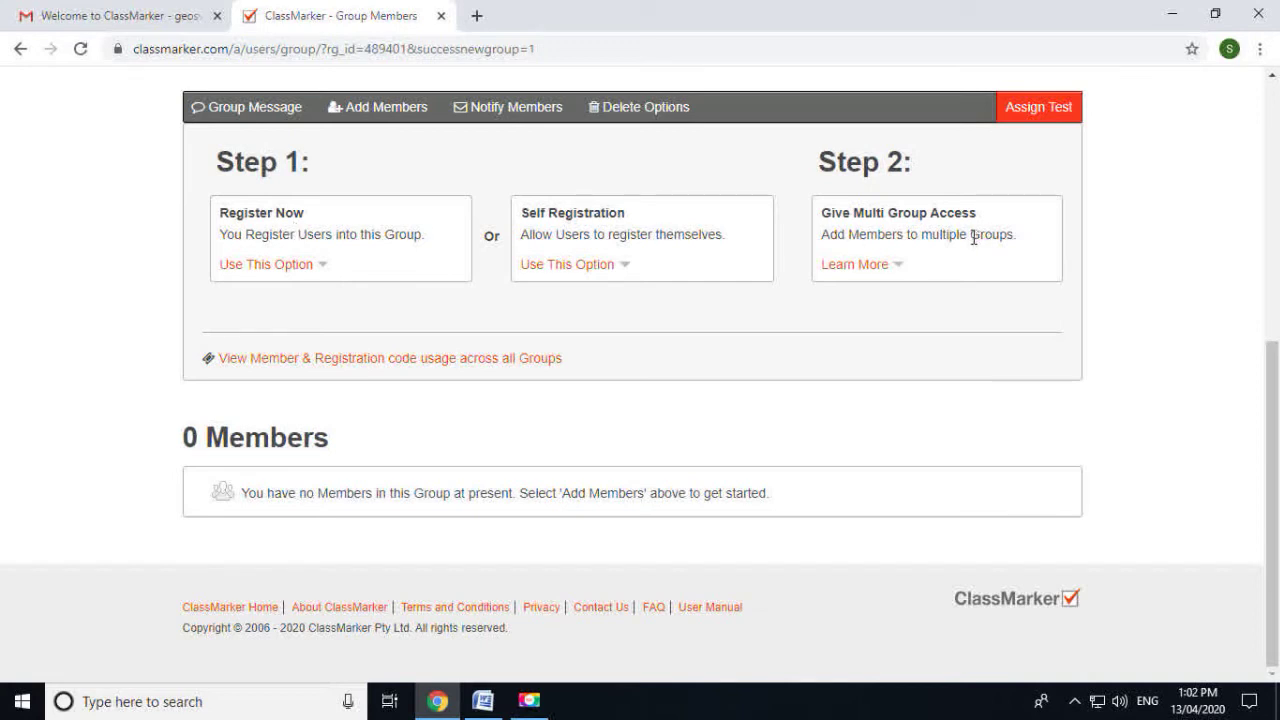
pyautogui.click(276, 268)
pyautogui.scroll(-3, 277, 275)
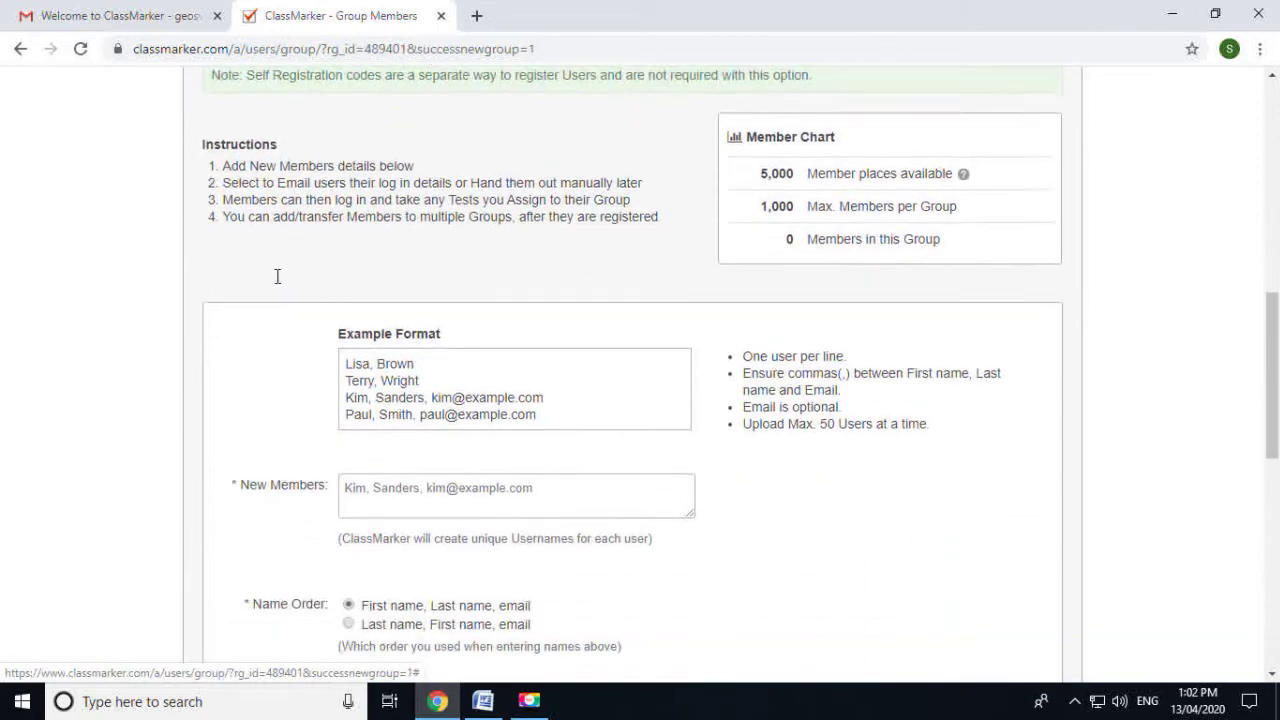
pyautogui.scroll(1, 278, 280)
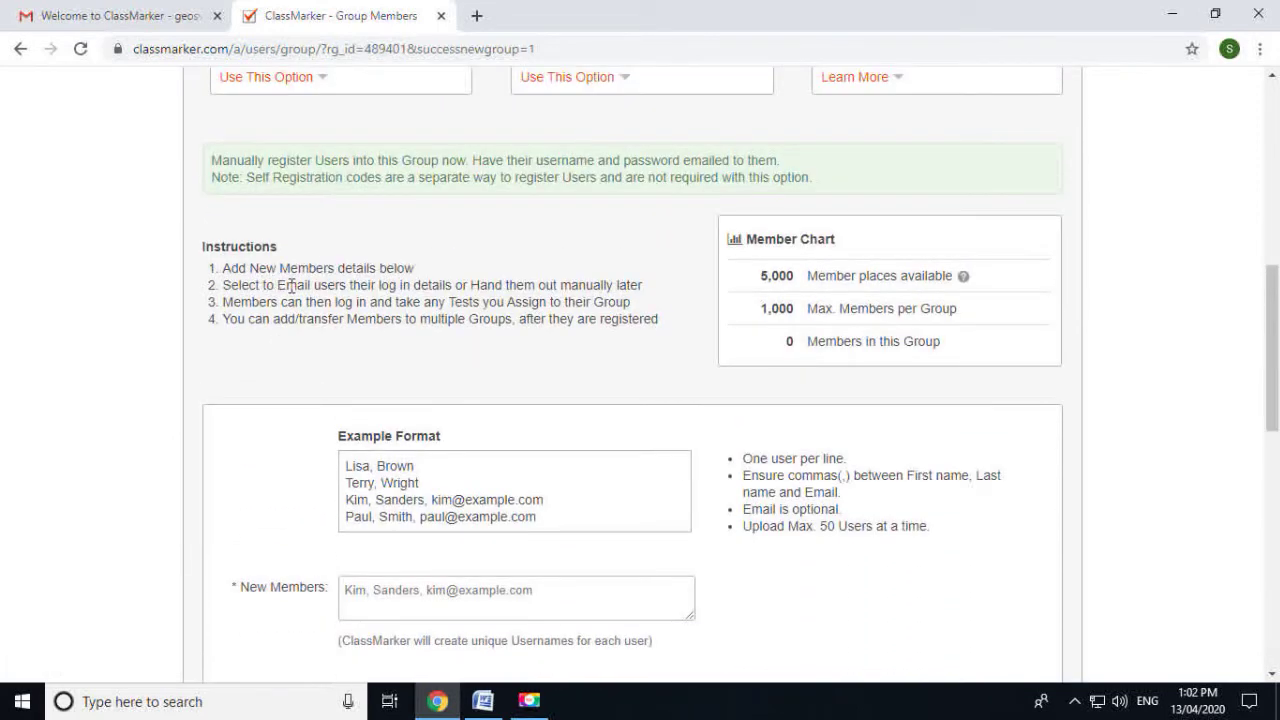
pyautogui.scroll(-1, 291, 286)
pyautogui.scroll(3, 291, 286)
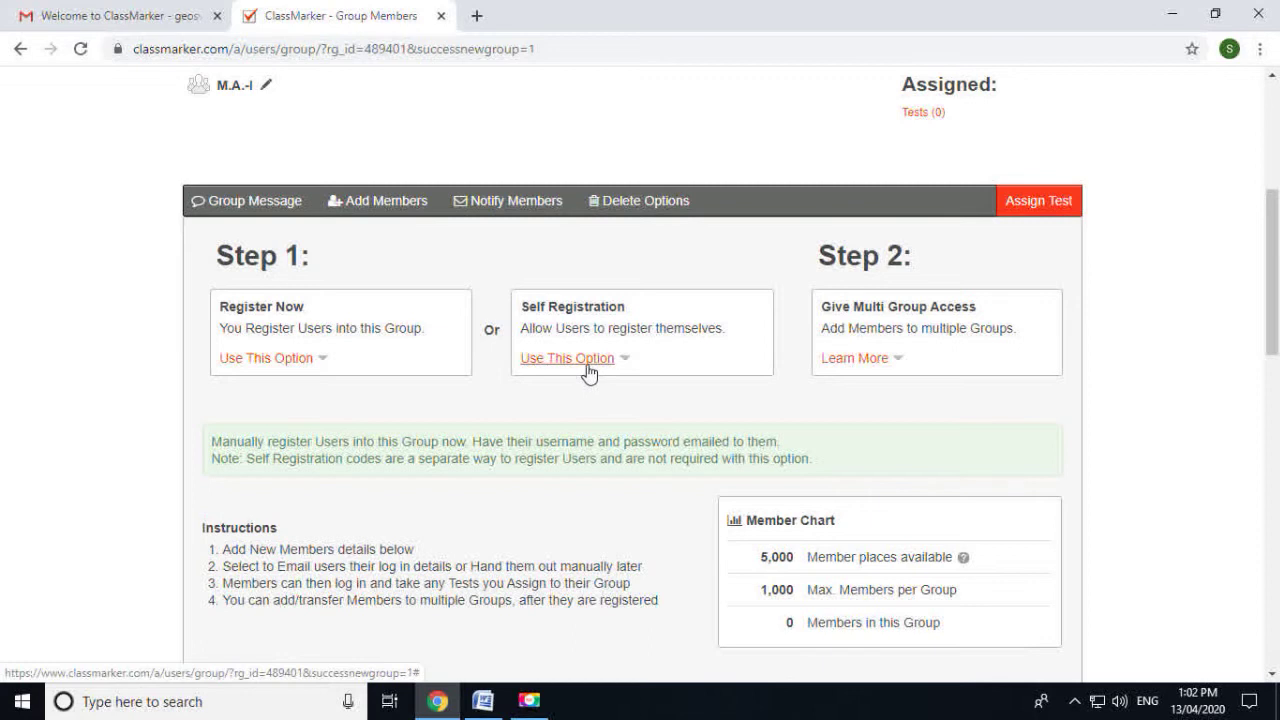
pyautogui.scroll(-4, 590, 372)
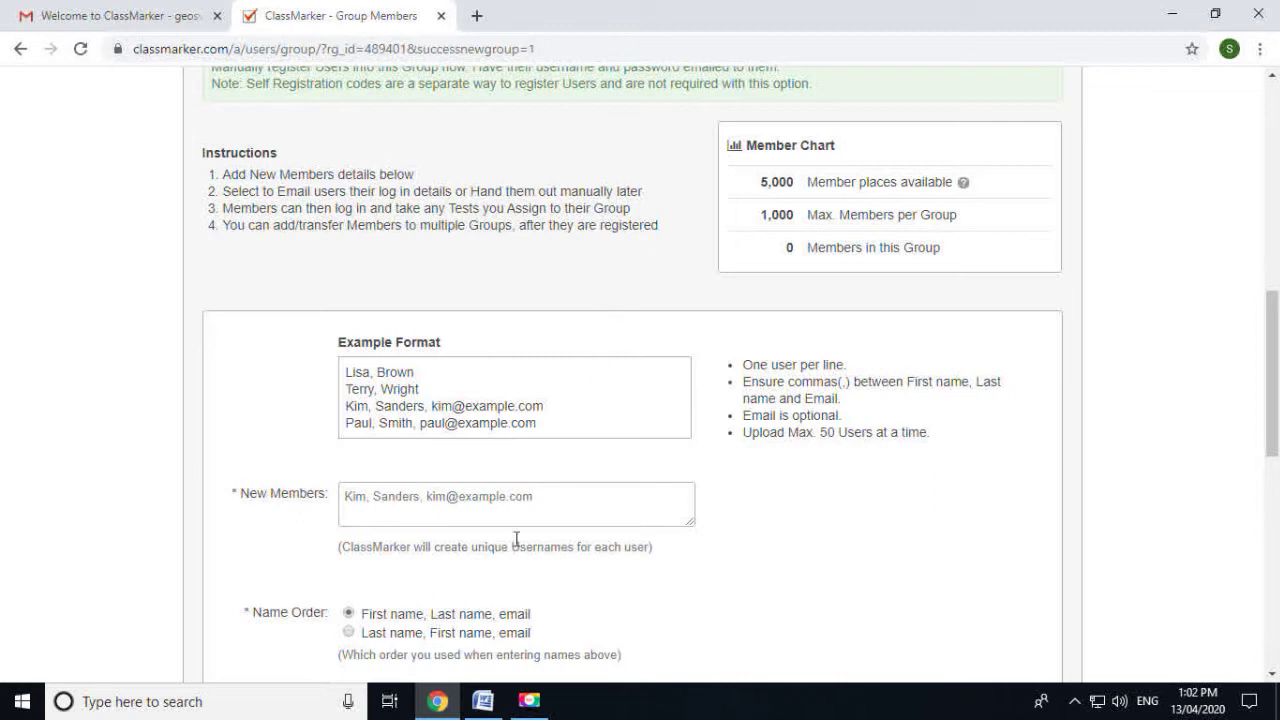
# Copy the first student's full name from the Word list into the New Members field
pyautogui.click(483, 701)
pyautogui.scroll(3, 617, 309)
pyautogui.scroll(-6, 627, 341)
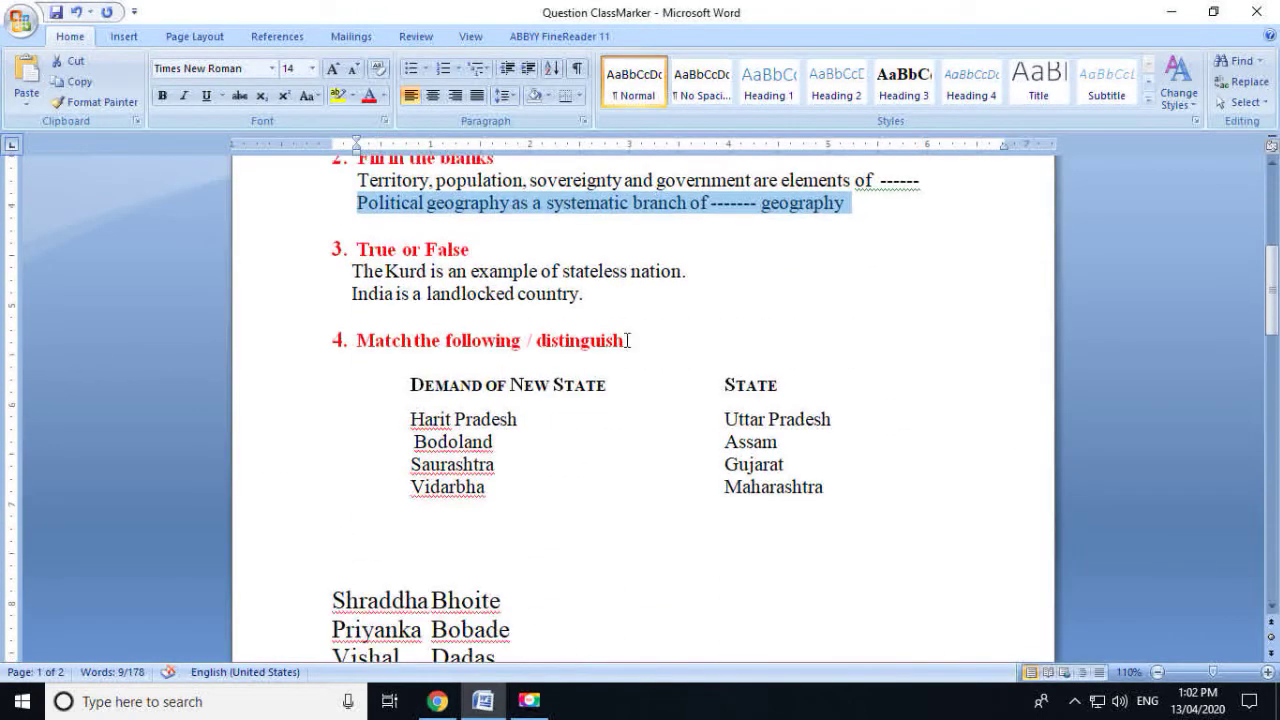
pyautogui.scroll(-1, 627, 341)
pyautogui.moveTo(331, 580); pyautogui.dragTo(527, 582)
pyautogui.hotkey('ctrl', 'c')
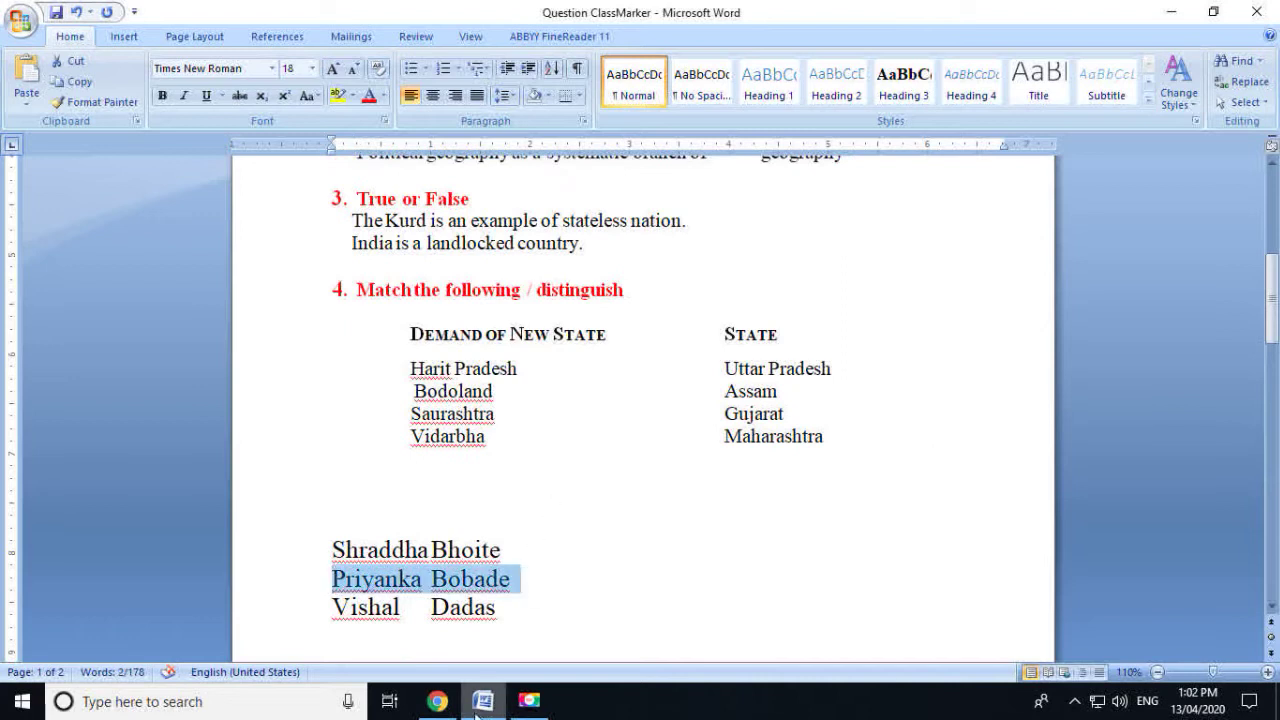
pyautogui.click(438, 701)
pyautogui.click(406, 494)
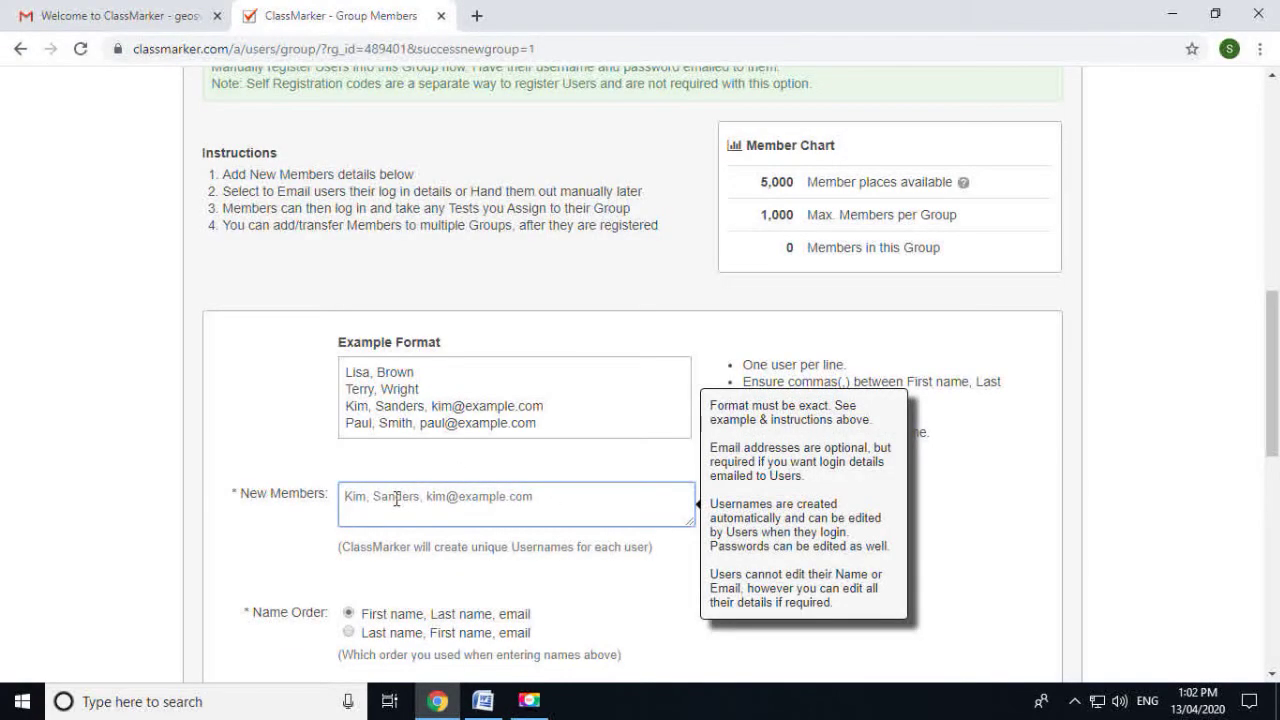
# Paste the first student's name as a new member and dismiss the name-format note
pyautogui.hotkey('ctrl', 'v')
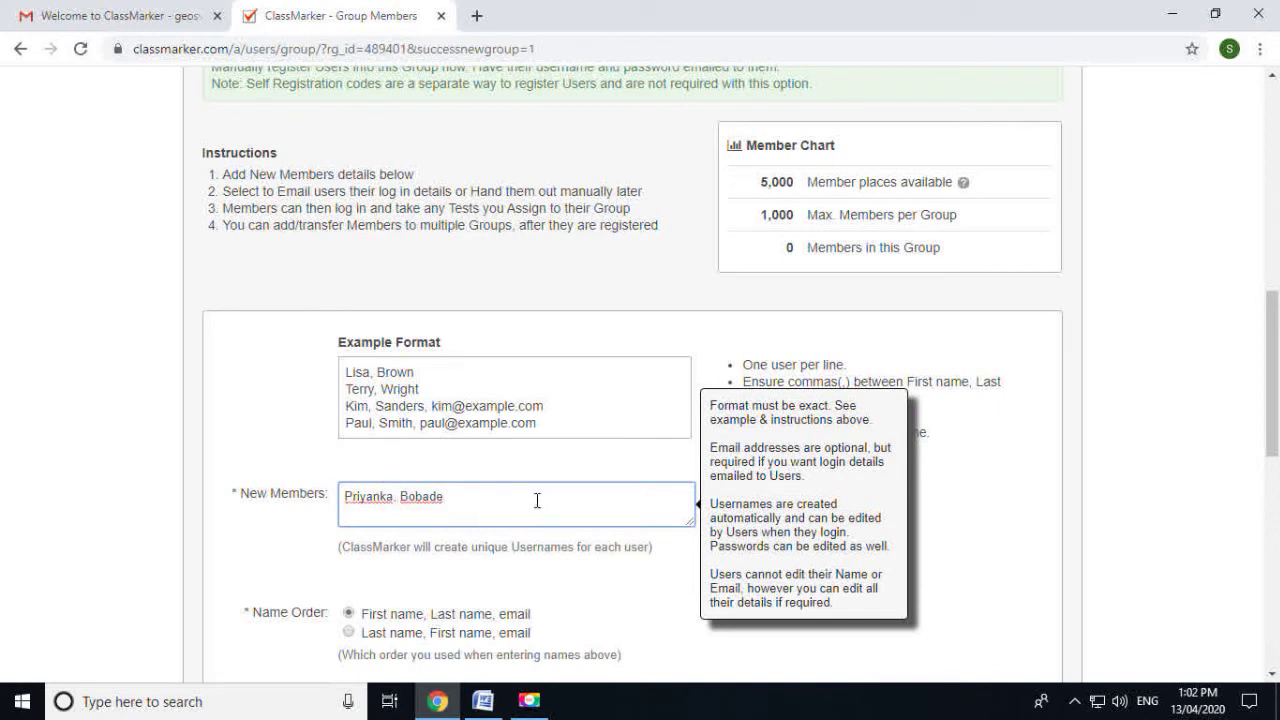
pyautogui.click(634, 594)
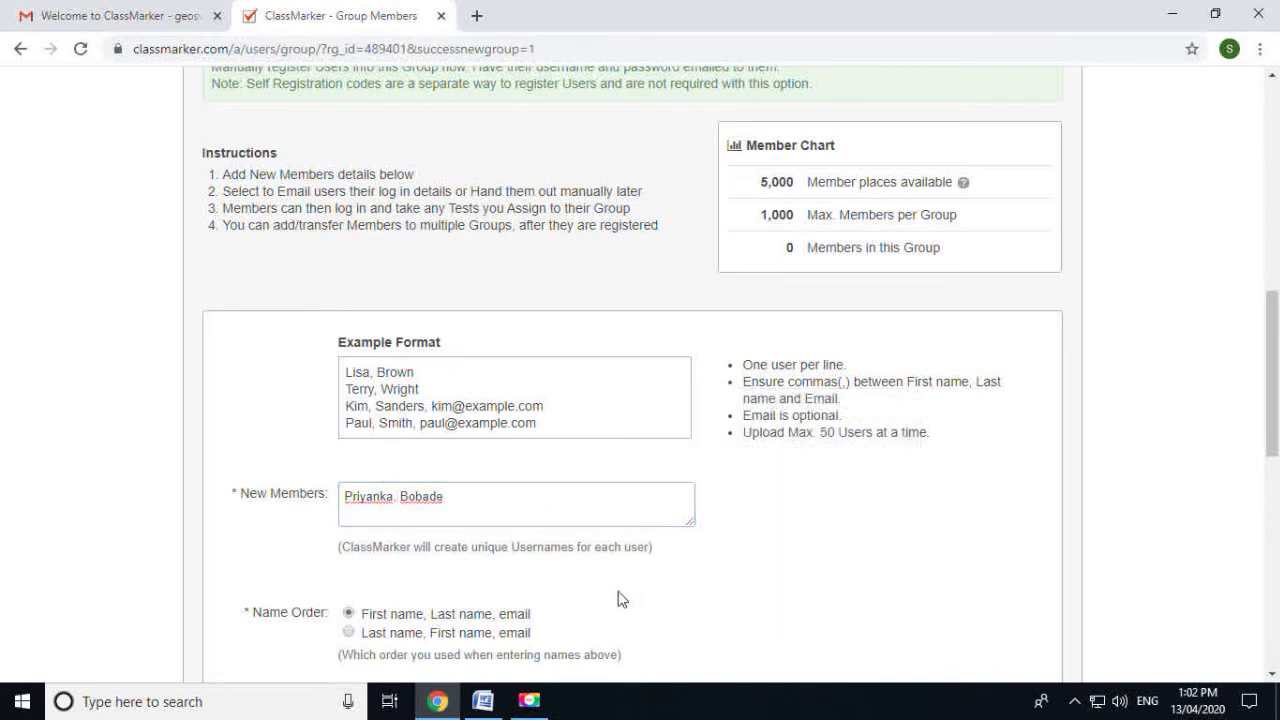
pyautogui.scroll(-2, 586, 563)
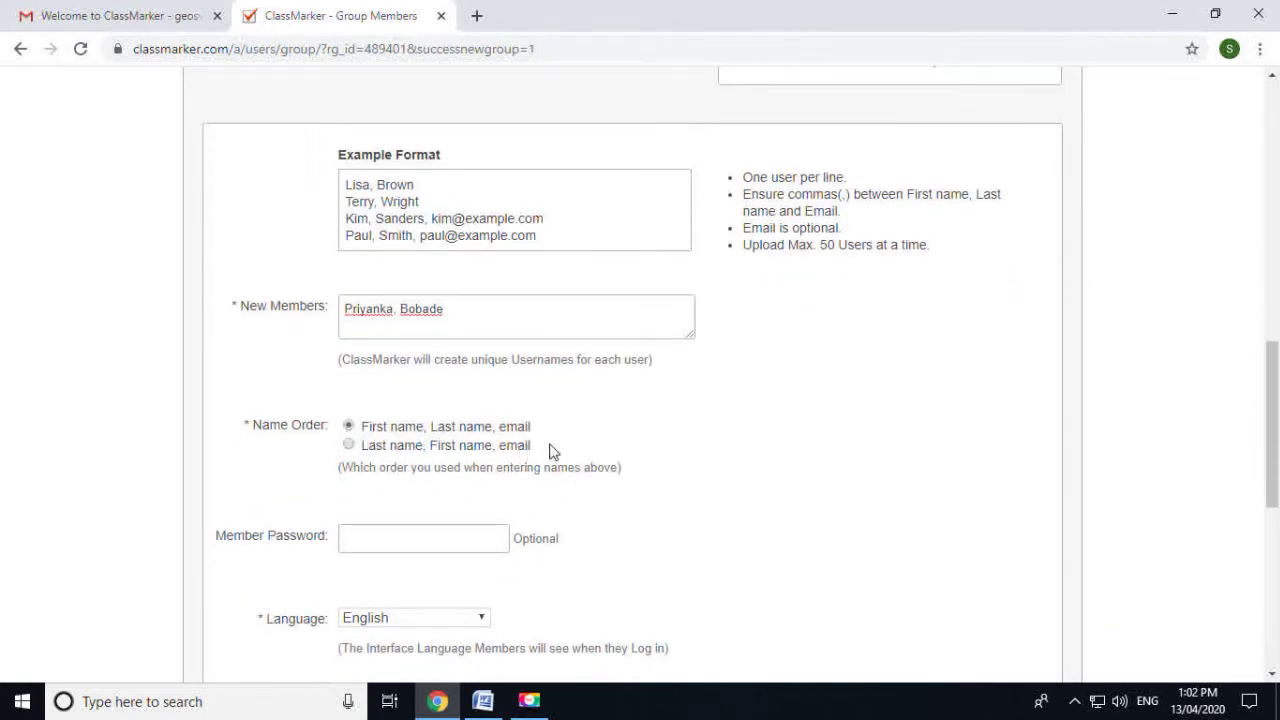
pyautogui.scroll(-1, 560, 446)
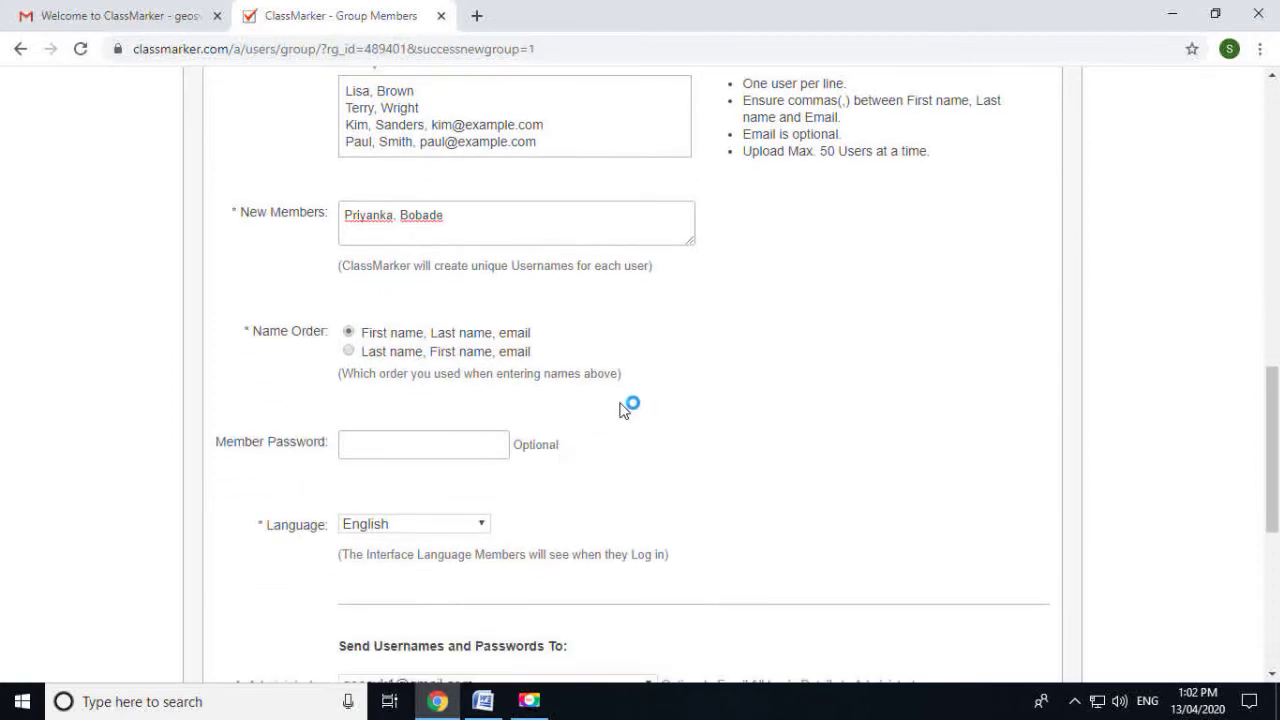
pyautogui.scroll(-1, 540, 426)
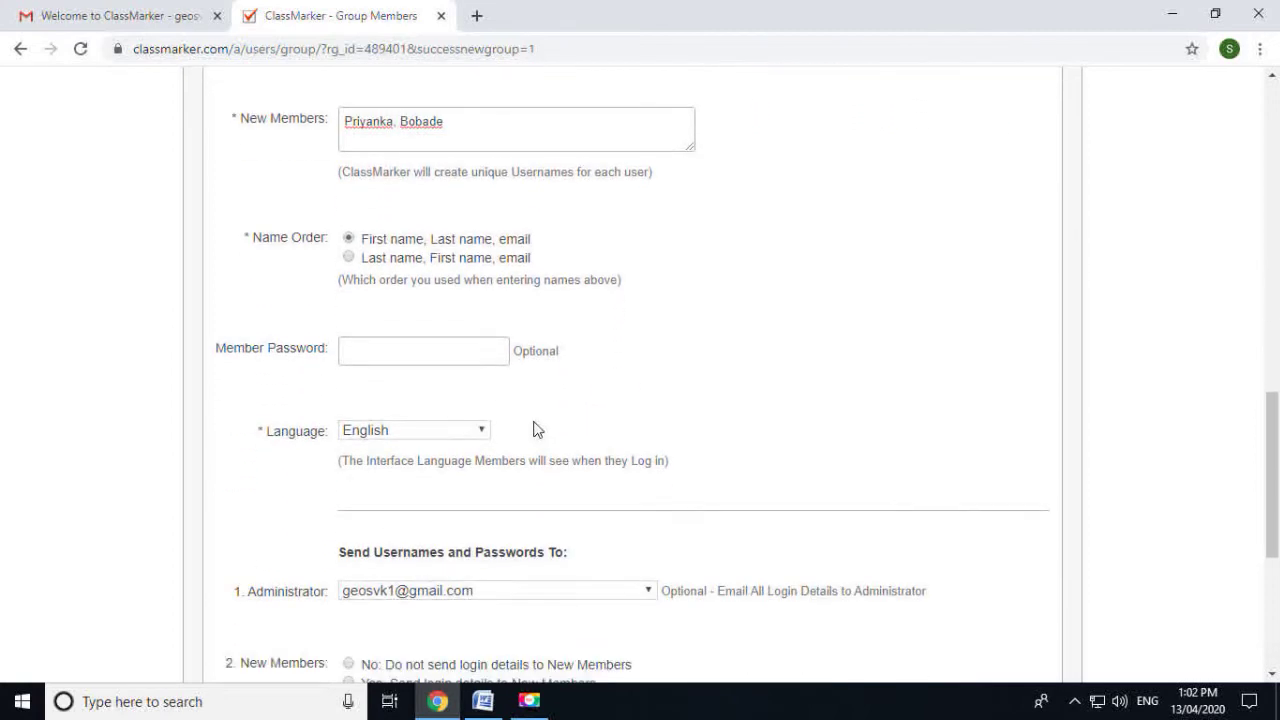
# Set the common member password to the student's first name plus a numeric suffix
pyautogui.click(380, 357)
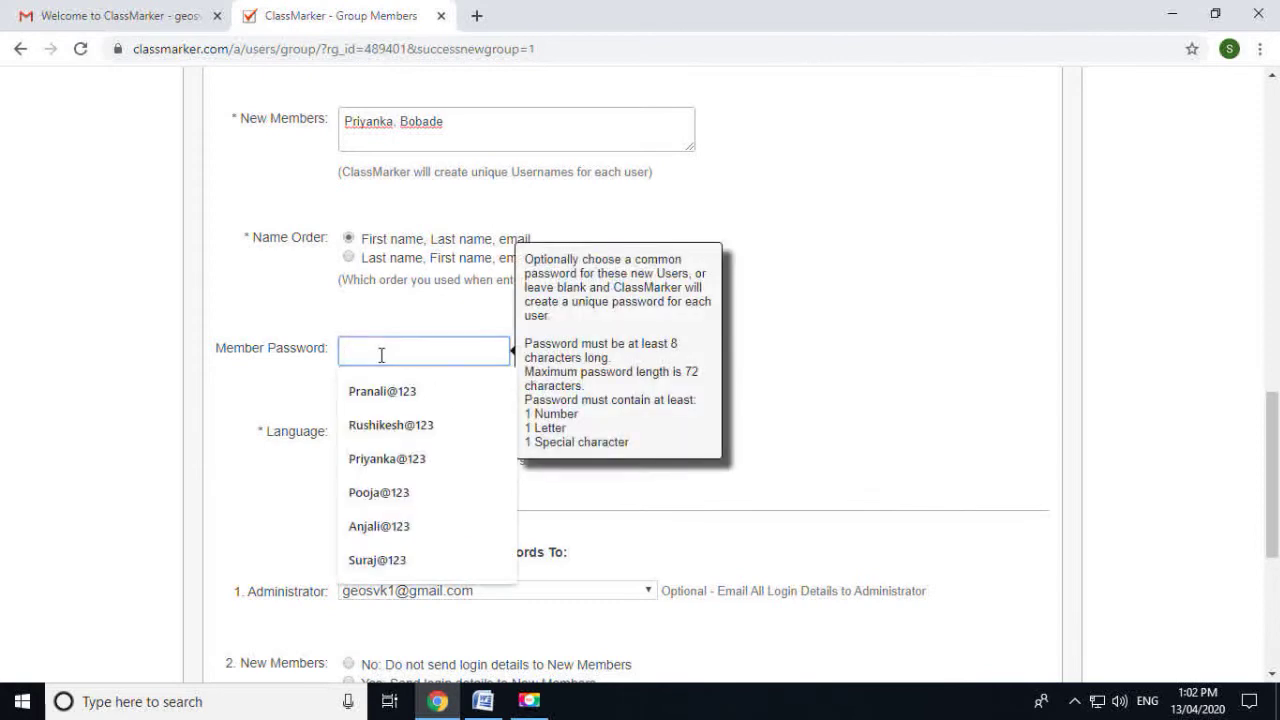
pyautogui.click(408, 123)
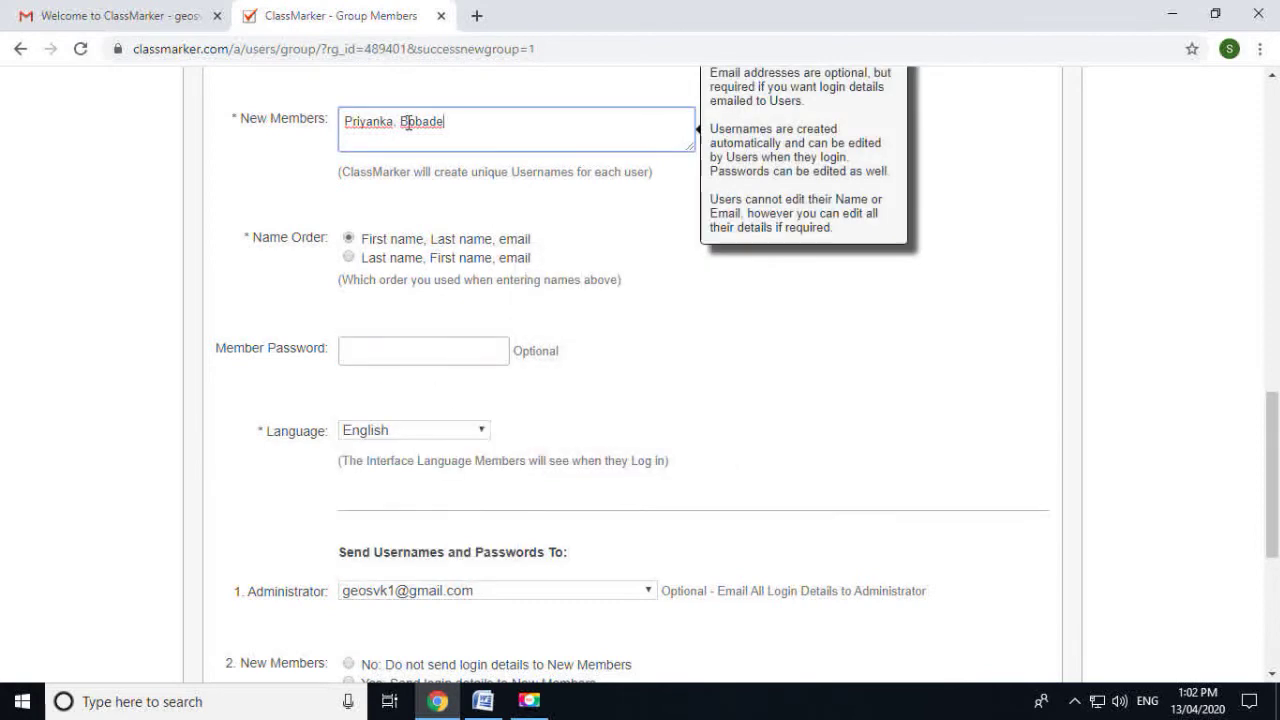
pyautogui.doubleClick(393, 123)
pyautogui.hotkey('ctrl', 'c')
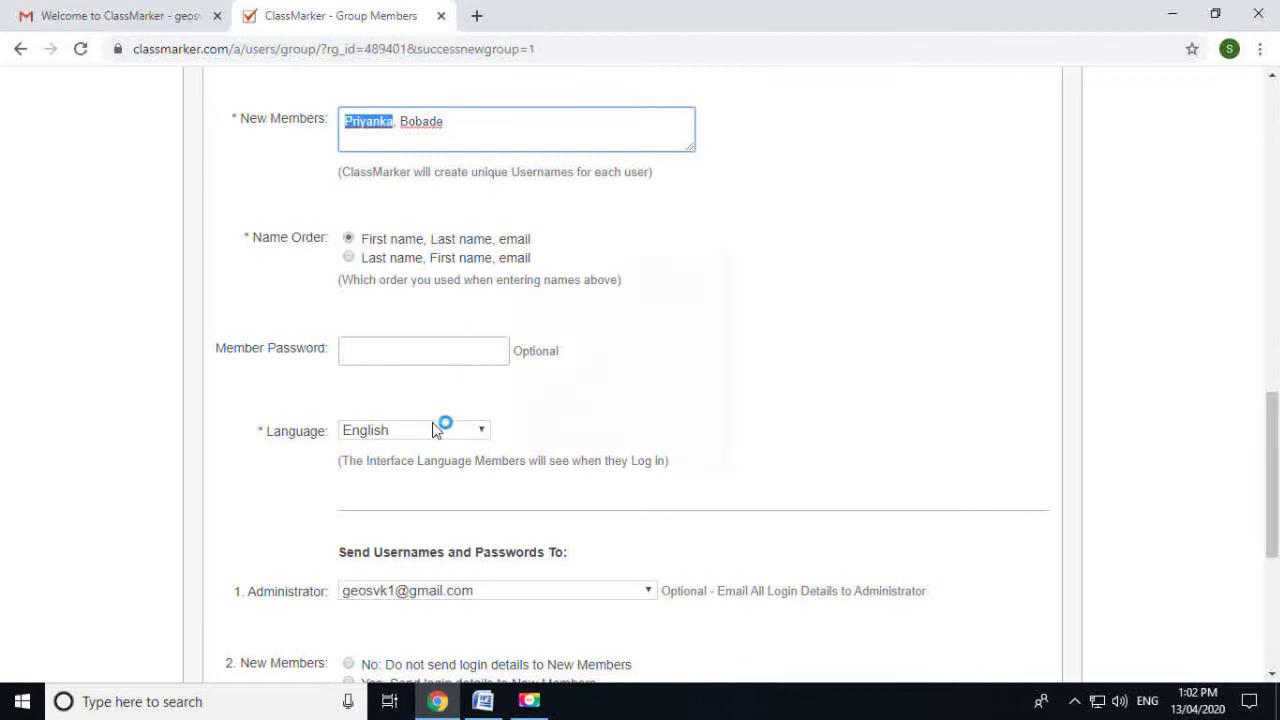
pyautogui.click(386, 352)
pyautogui.hotkey('ctrl', 'v')
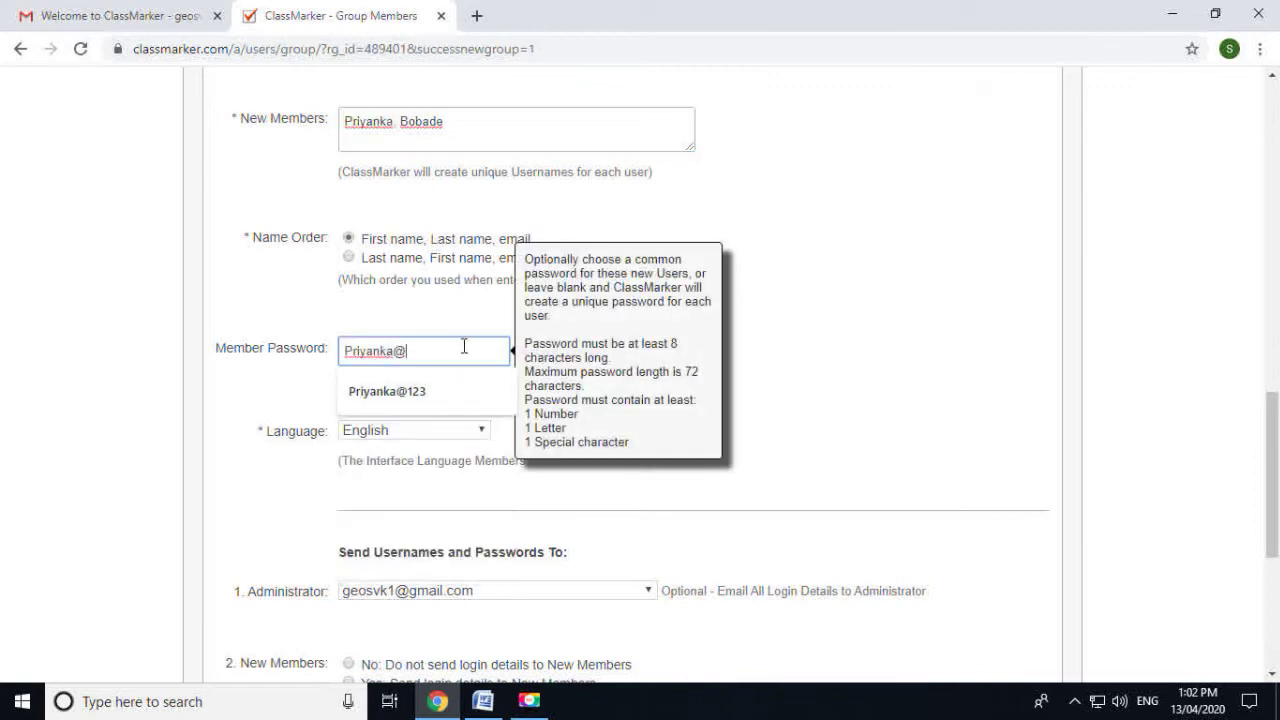
pyautogui.write('@123')
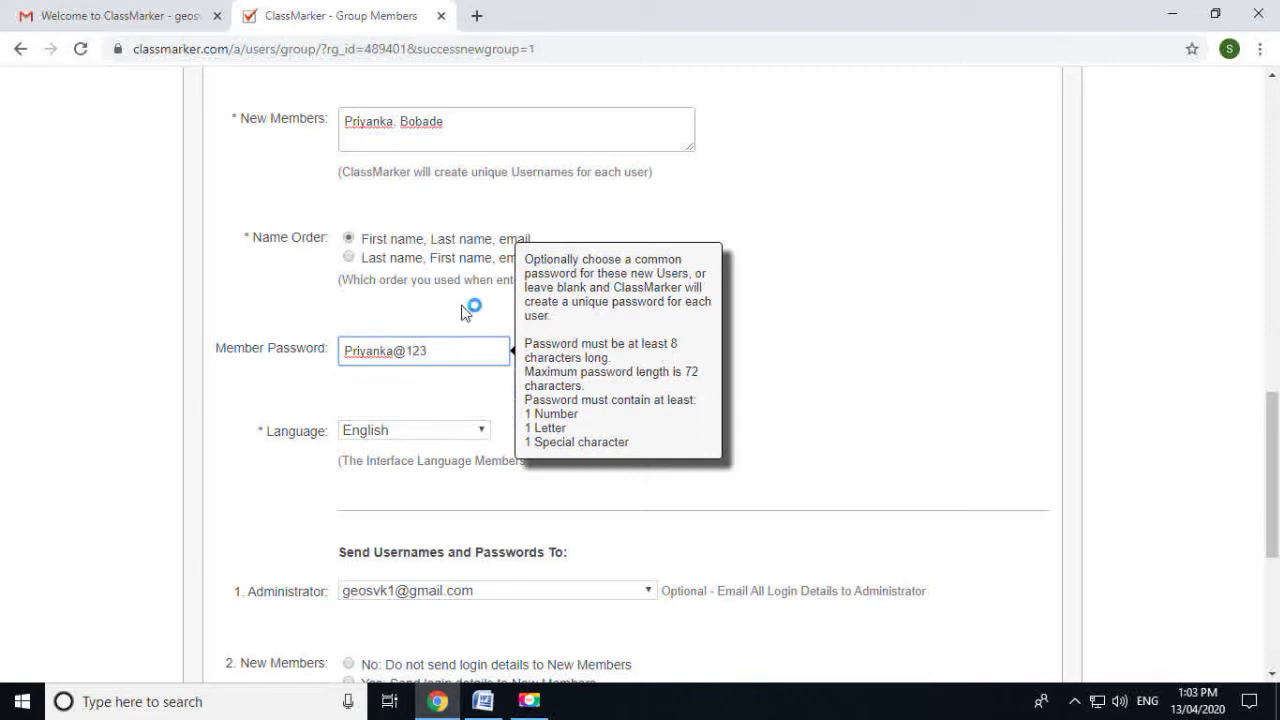
pyautogui.click(848, 395)
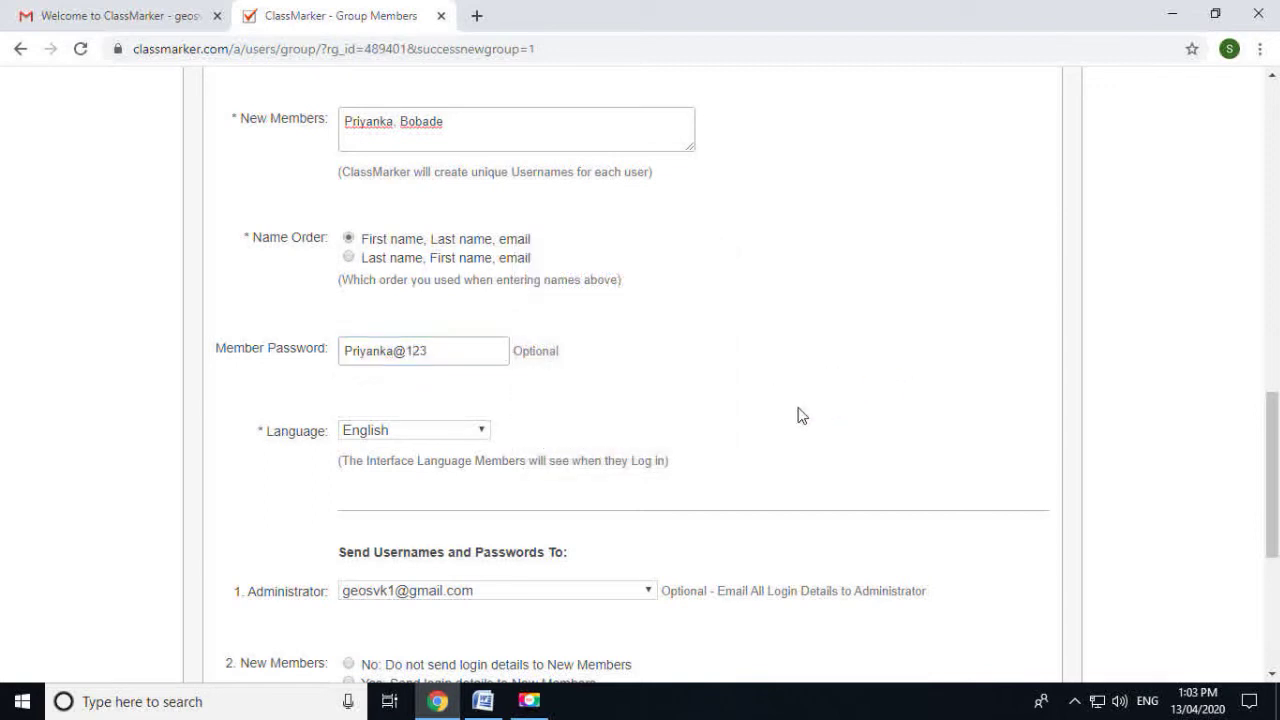
pyautogui.scroll(-2, 800, 414)
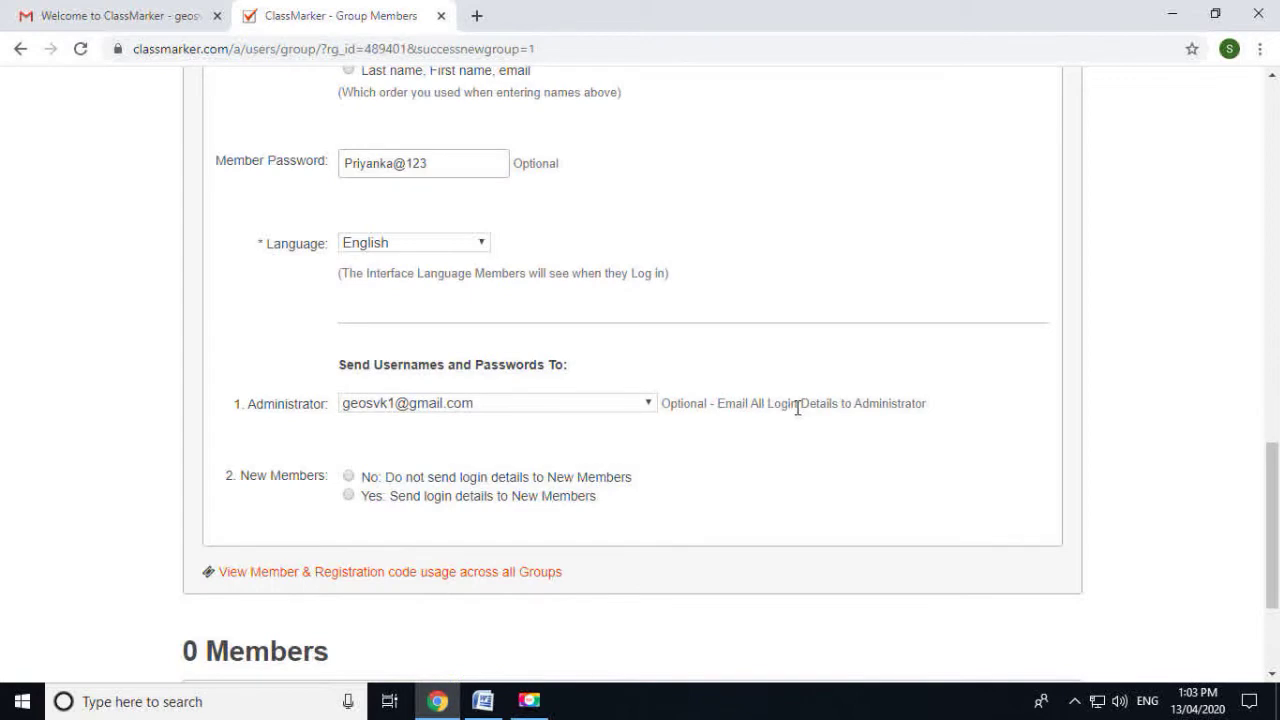
pyautogui.click(353, 460)
pyautogui.scroll(-2, 366, 545)
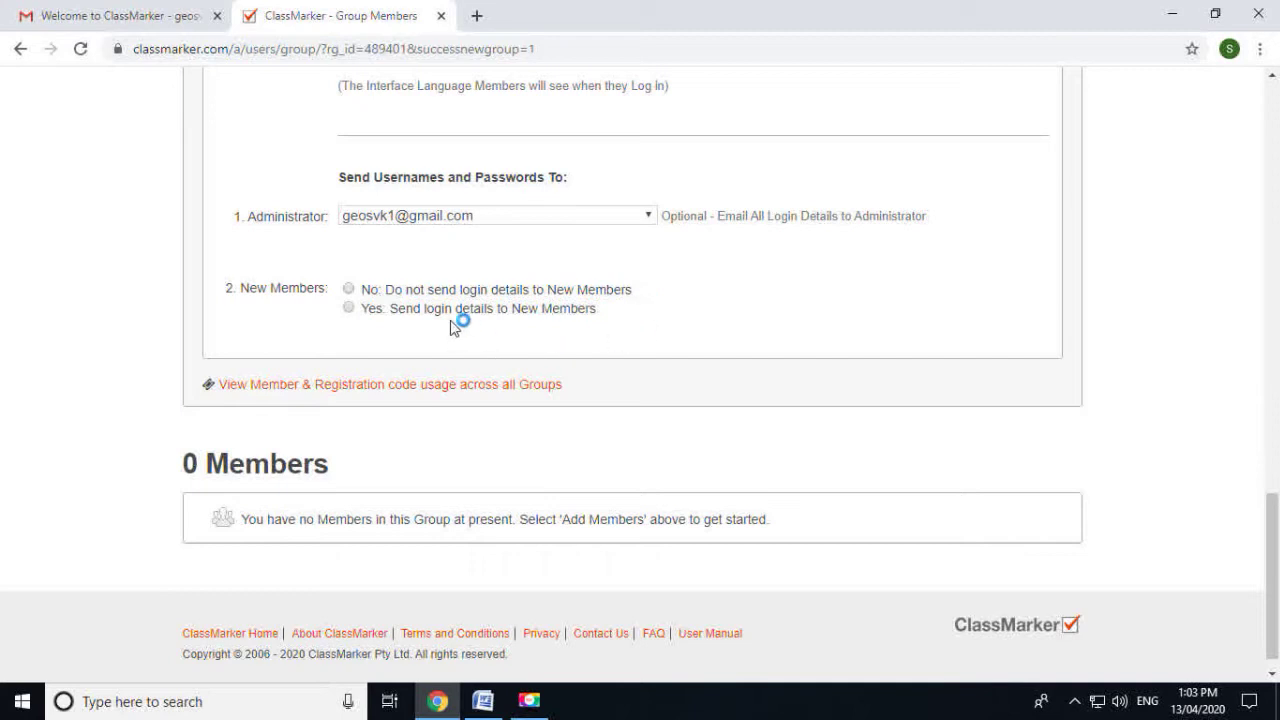
# Choose 'No: Do not send login details' and register the first student into the group
pyautogui.click(349, 309)
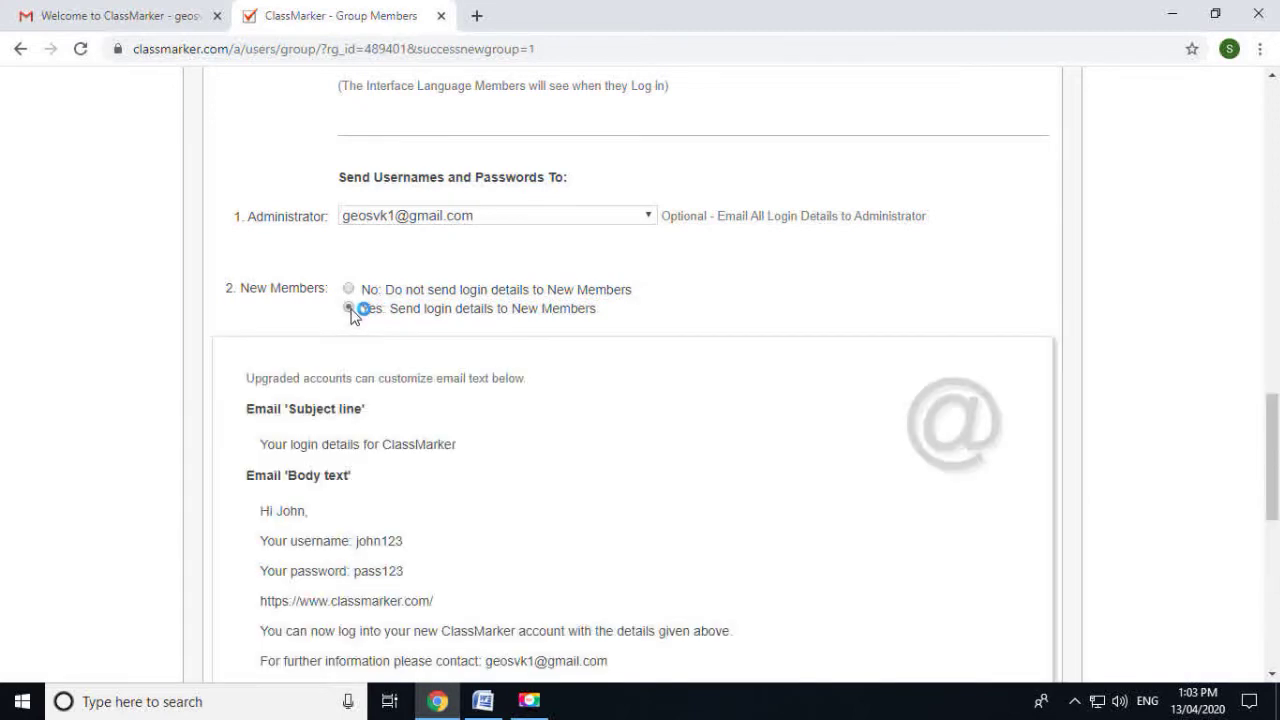
pyautogui.scroll(-3, 383, 365)
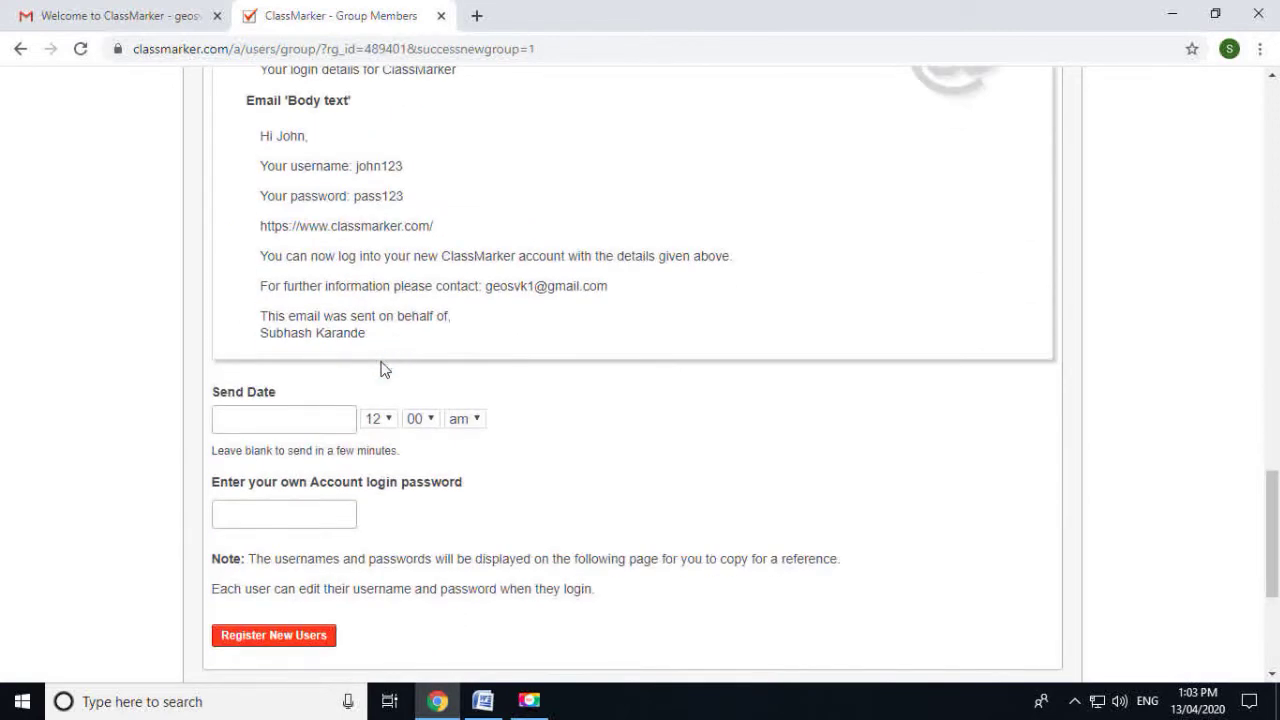
pyautogui.scroll(-1, 382, 370)
pyautogui.scroll(4, 382, 370)
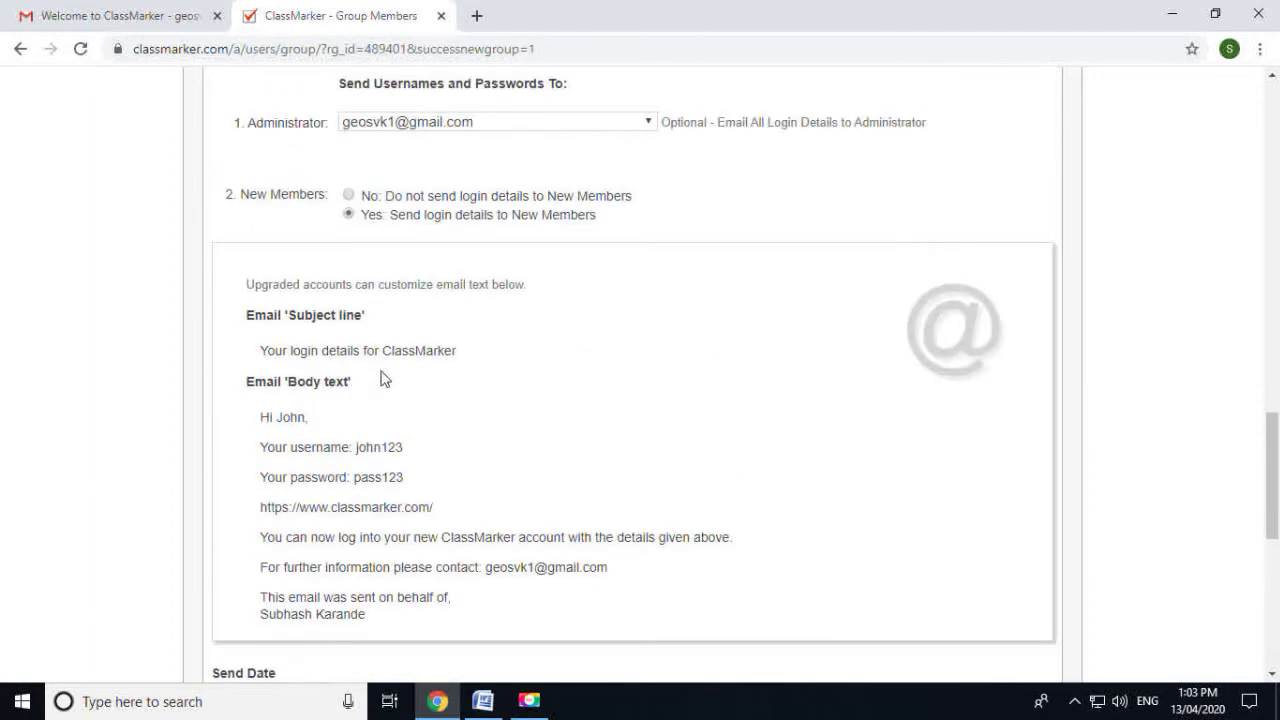
pyautogui.click(349, 197)
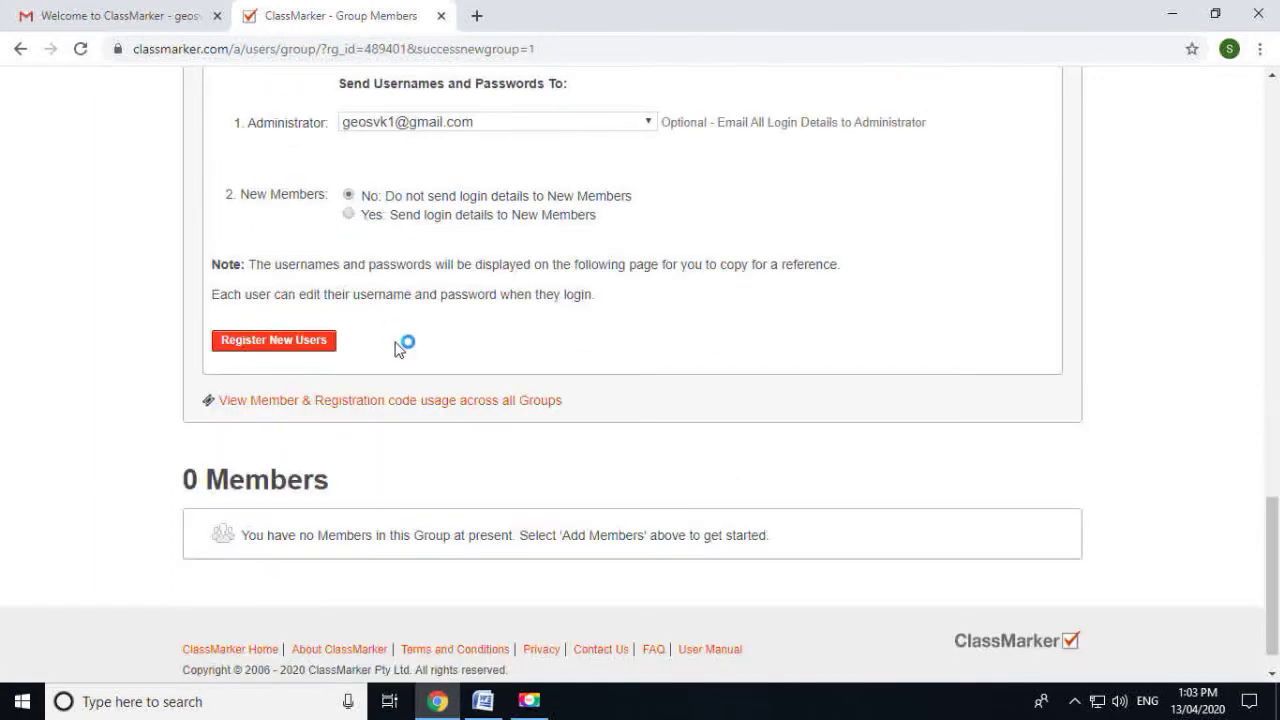
pyautogui.click(296, 346)
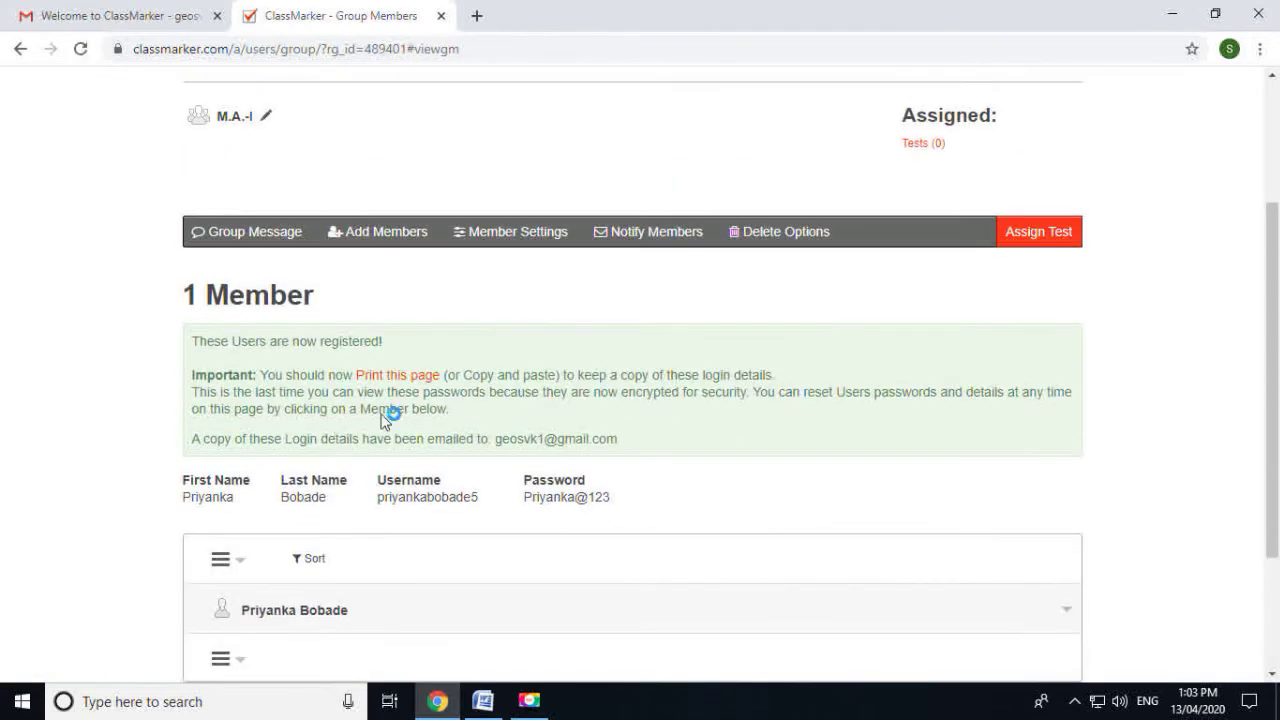
# Open a fresh Register Now form for adding another member
pyautogui.click(385, 233)
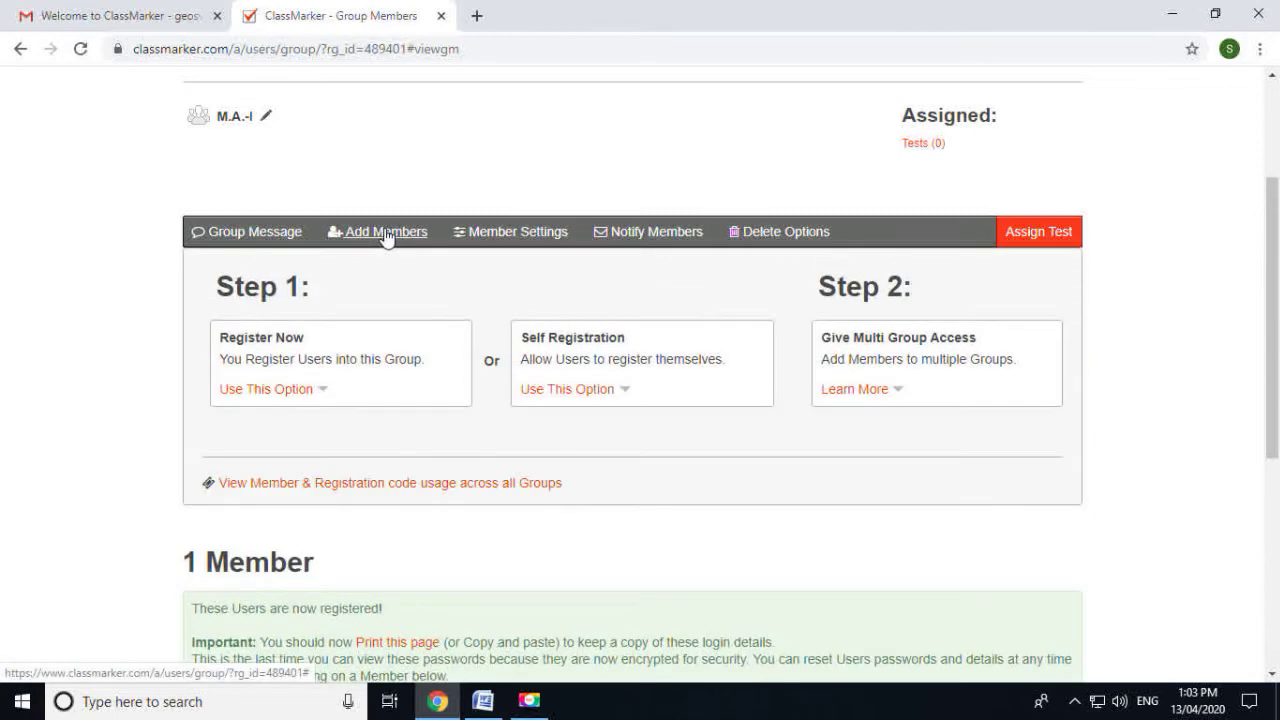
pyautogui.click(274, 390)
pyautogui.scroll(-2, 270, 370)
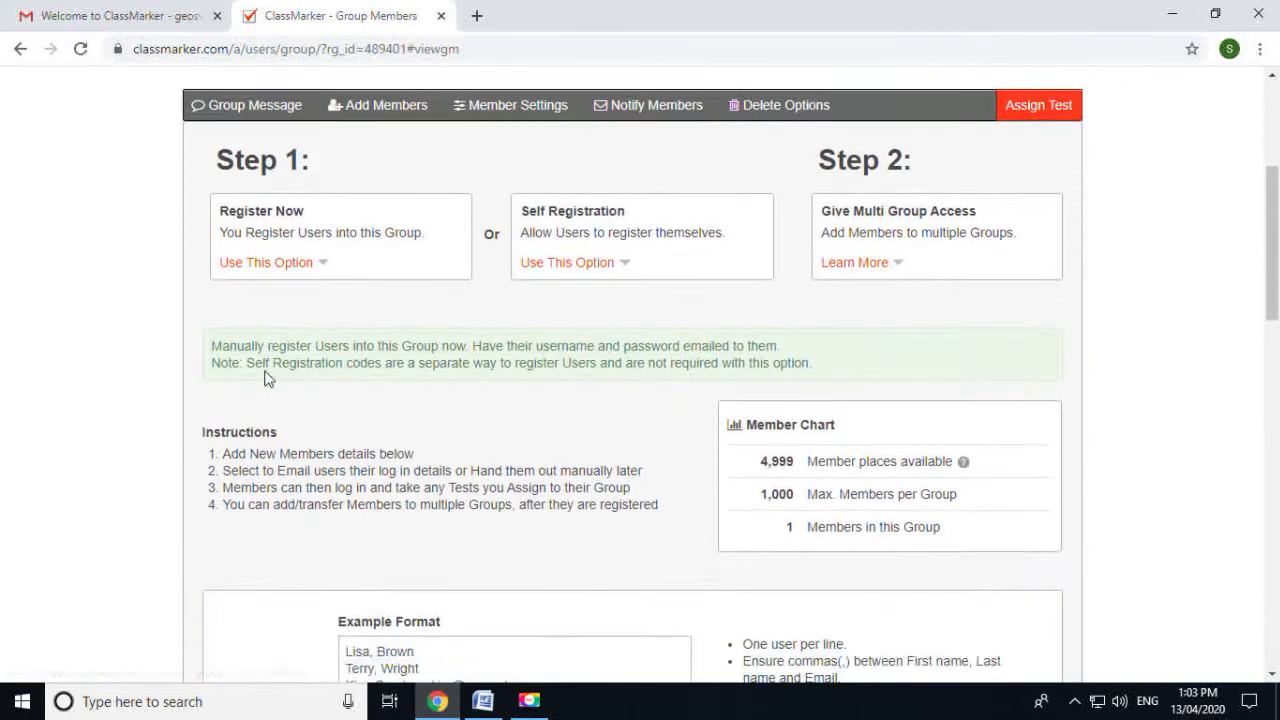
pyautogui.scroll(-5, 266, 366)
# Copy the second student's full name from the Word name list
pyautogui.click(483, 701)
pyautogui.click(504, 597)
pyautogui.moveTo(506, 548); pyautogui.dragTo(350, 555)
pyautogui.hotkey('ctrl', 'c')
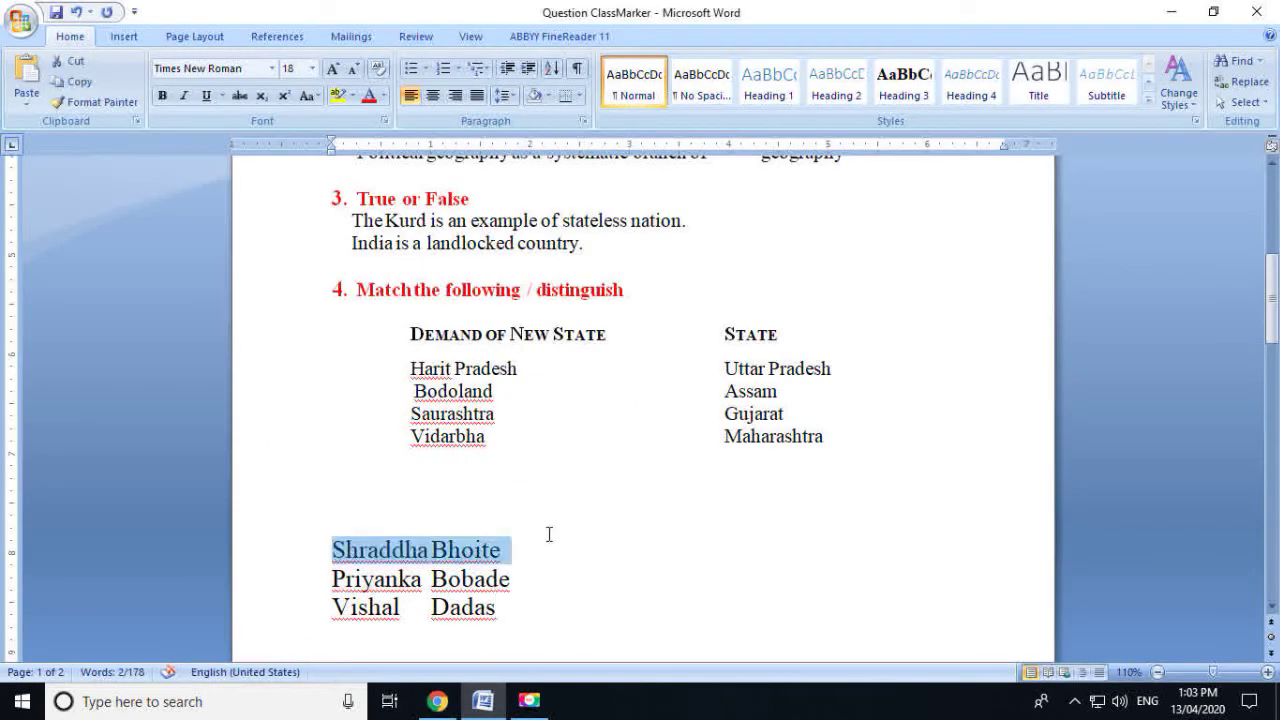
pyautogui.click(437, 701)
# Paste the second student's name and set their password based on their first name
pyautogui.moveTo(399, 570)
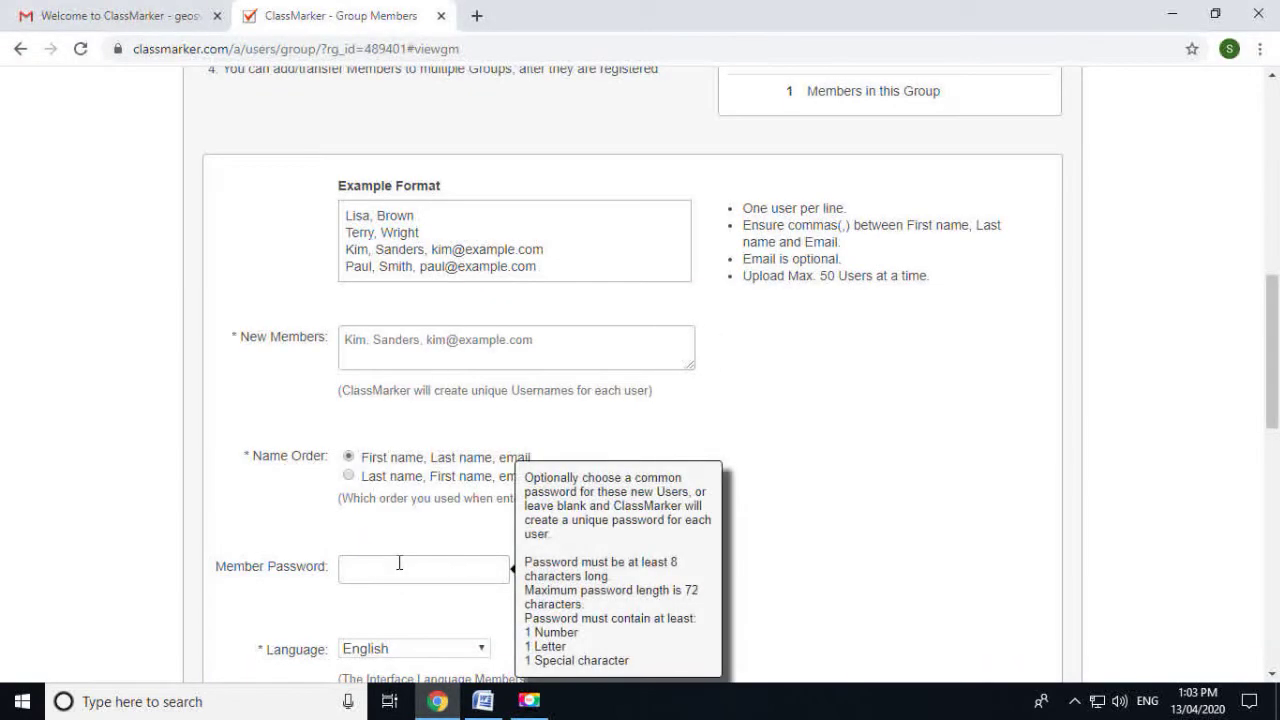
pyautogui.click(404, 352)
pyautogui.hotkey('ctrl', 'v')
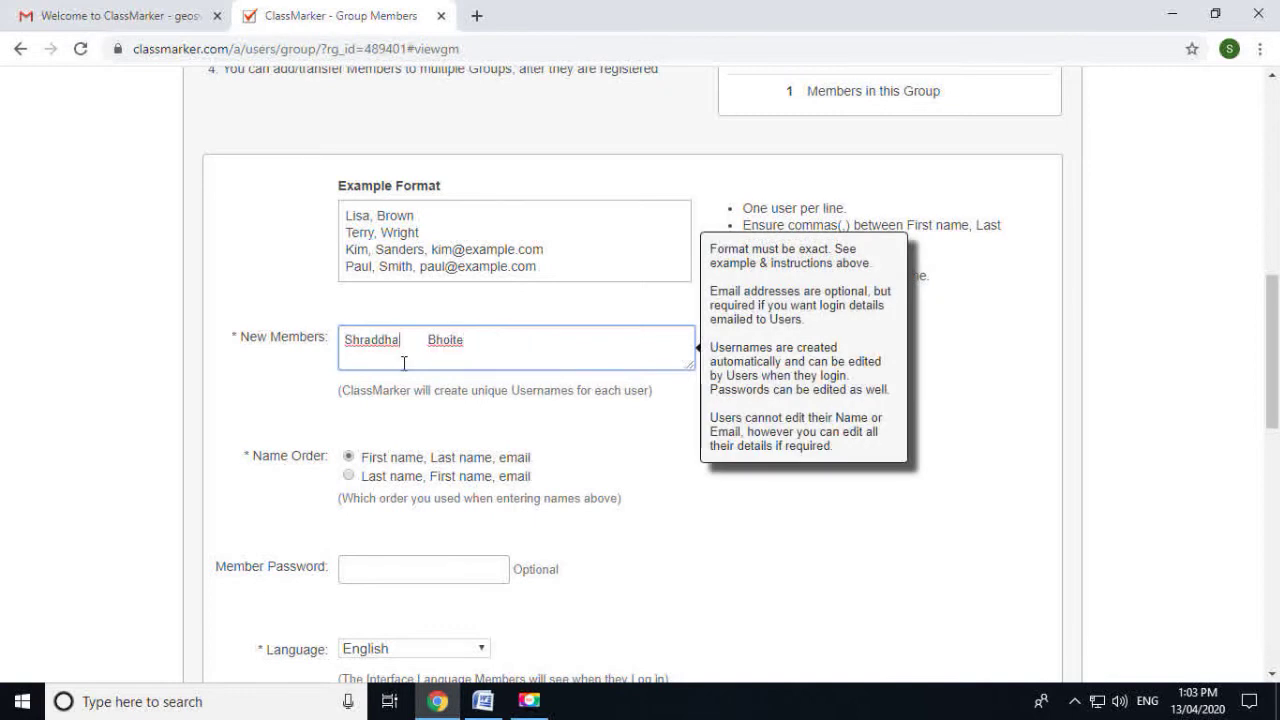
pyautogui.scroll(-2, 409, 378)
pyautogui.click(386, 381)
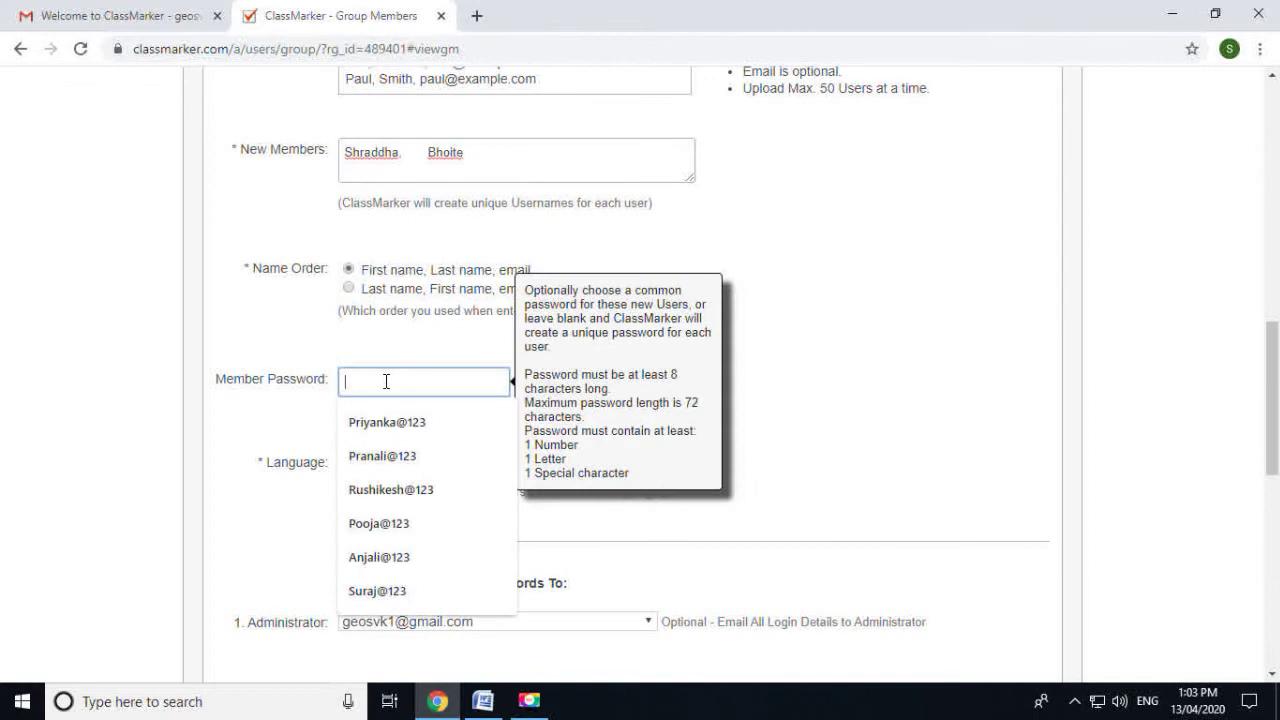
pyautogui.doubleClick(390, 181)
pyautogui.hotkey('ctrl', 'c')
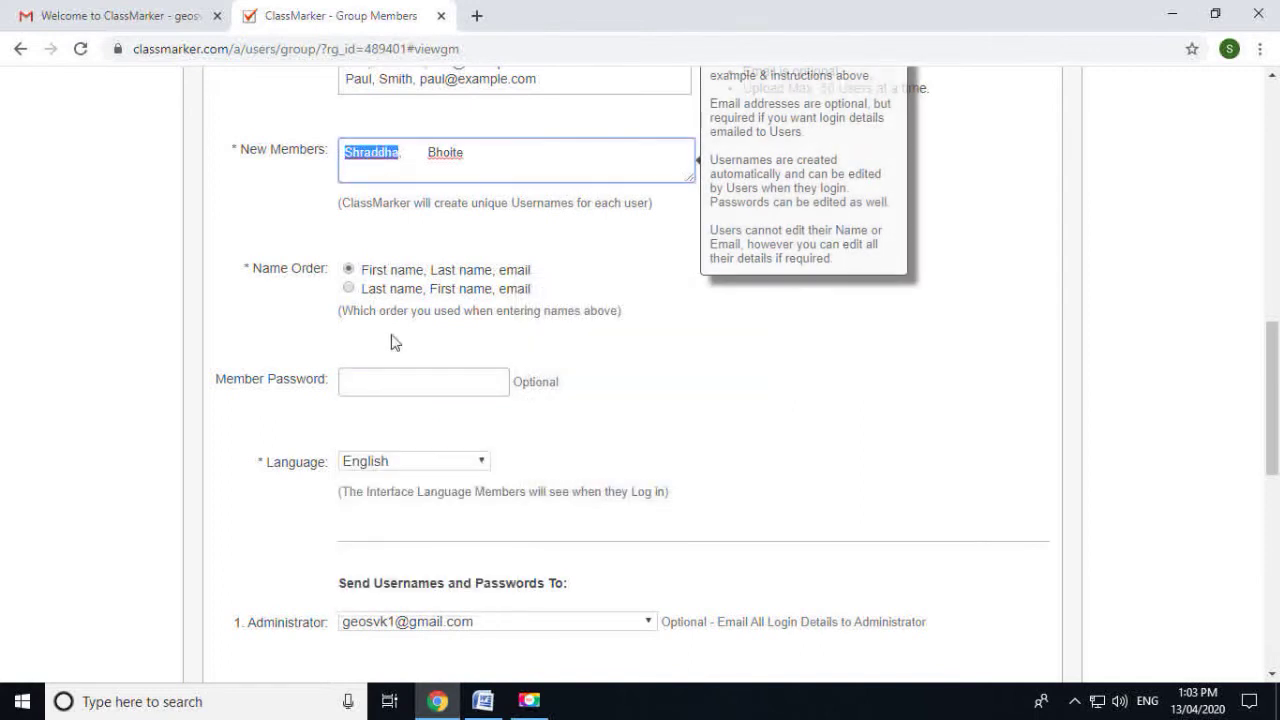
pyautogui.click(410, 380)
pyautogui.hotkey('ctrl', 'v')
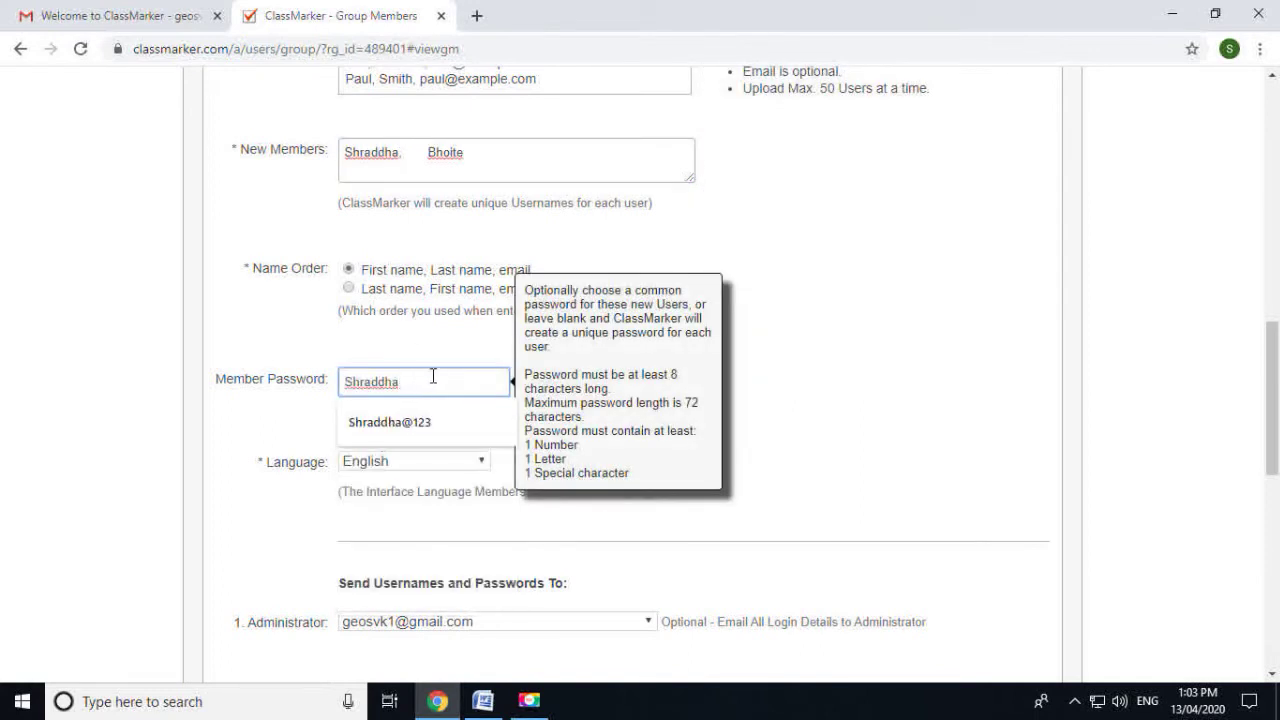
pyautogui.click(424, 421)
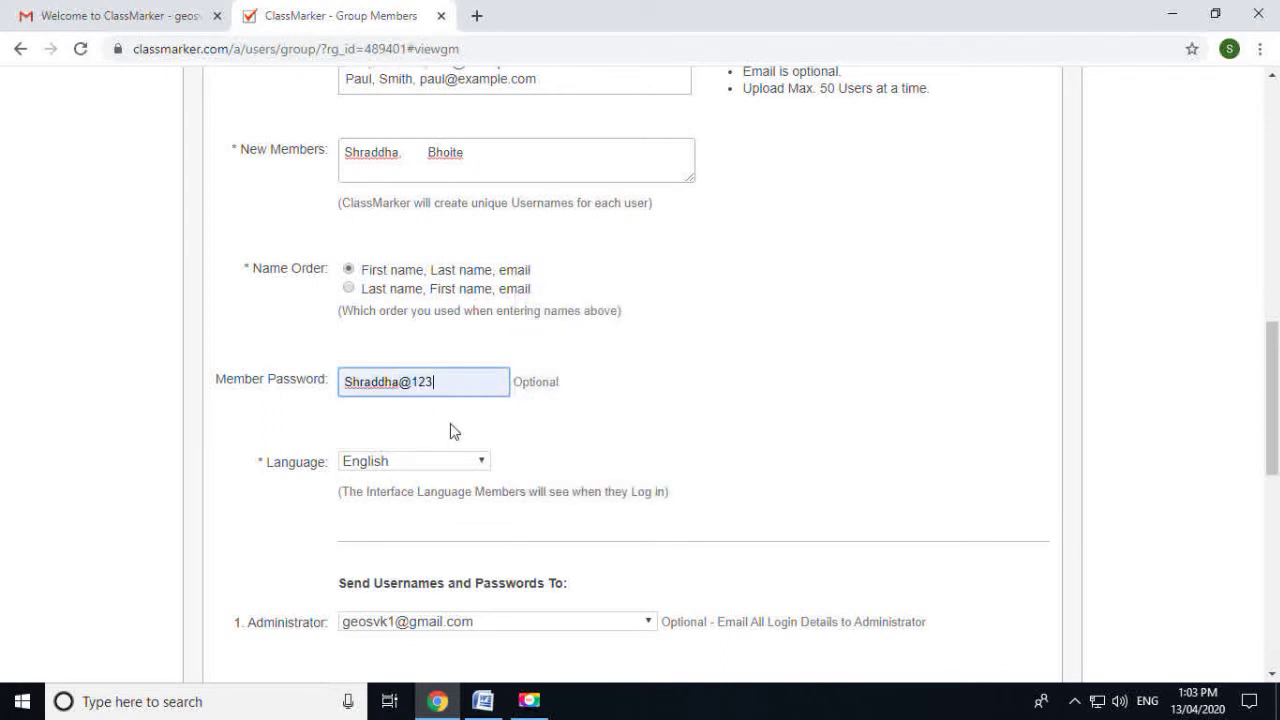
# Select 'No: Do not send login details' and register the second student
pyautogui.scroll(-2, 452, 430)
pyautogui.scroll(-1, 456, 481)
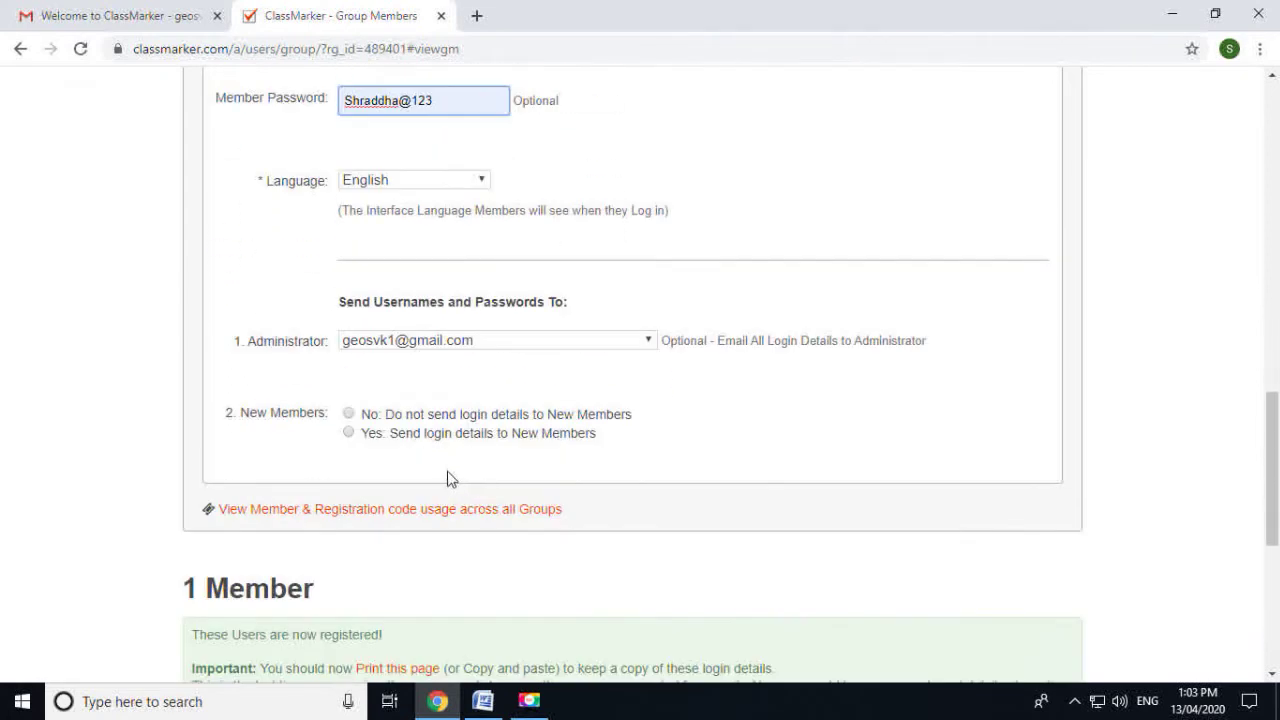
pyautogui.click(352, 417)
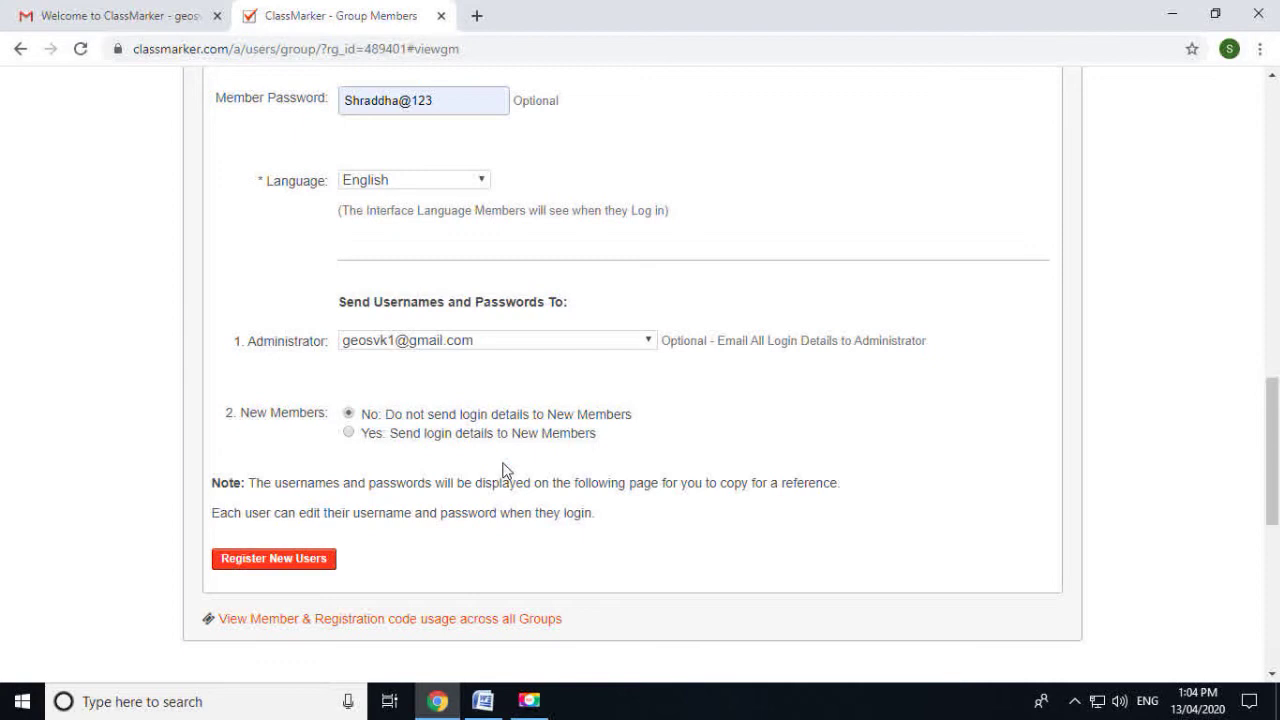
pyautogui.scroll(-1, 505, 475)
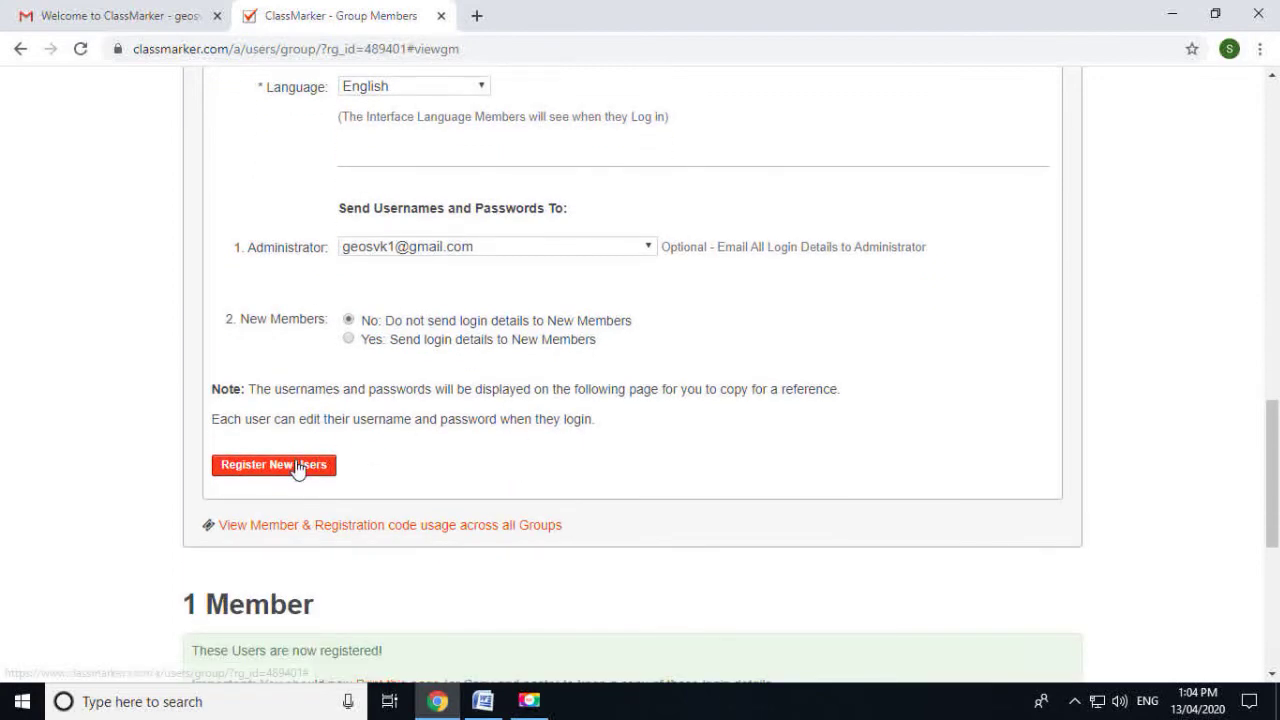
pyautogui.click(297, 465)
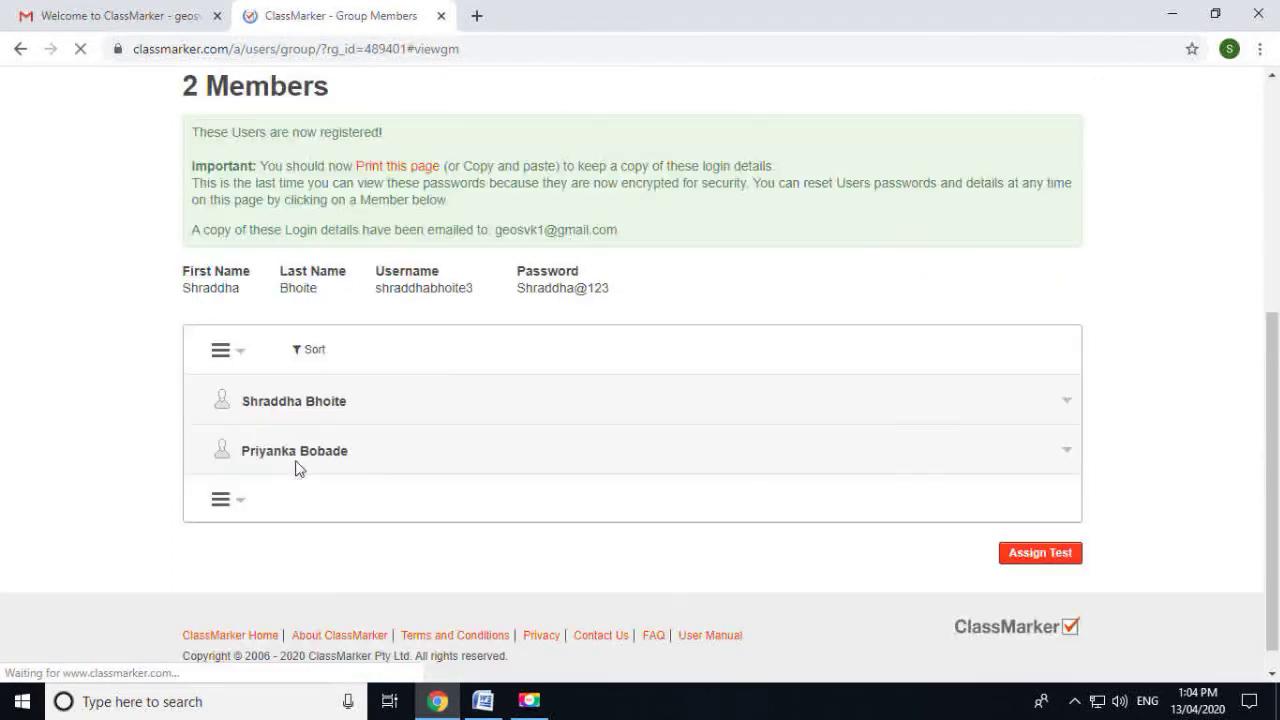
# Open the Add Members options again and choose the Register Now form
pyautogui.scroll(1, 303, 472)
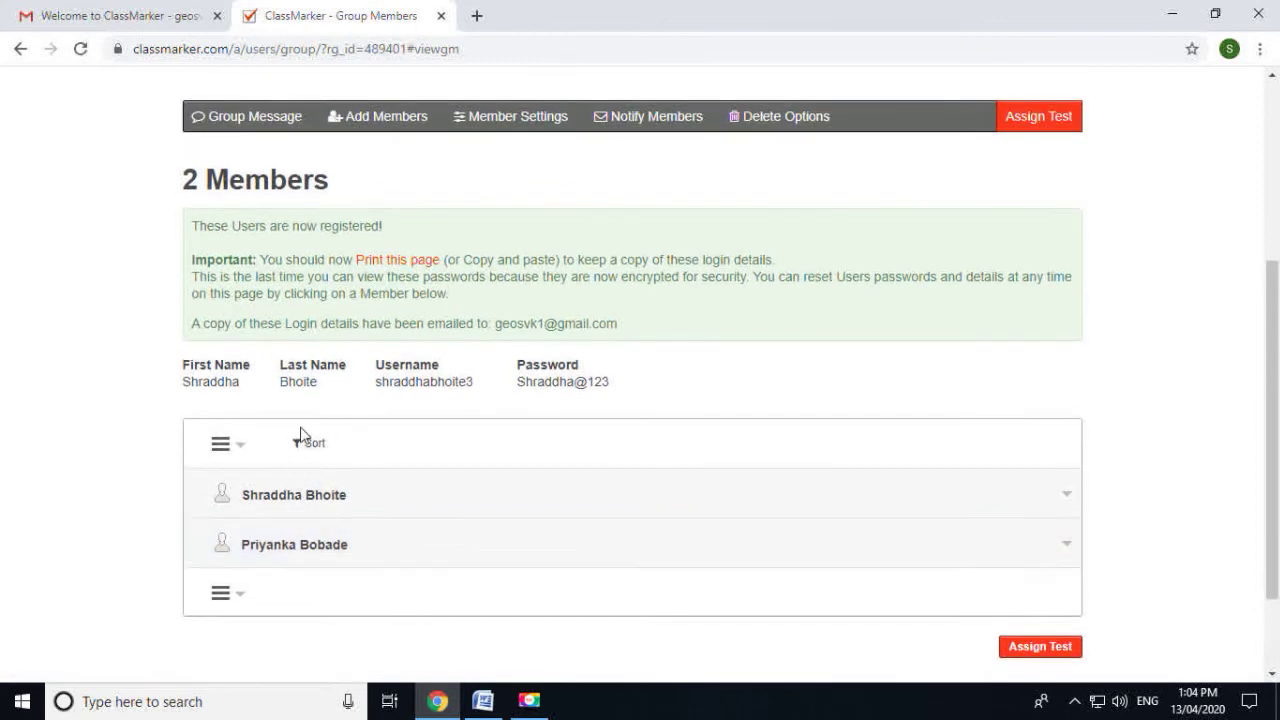
pyautogui.scroll(-1, 300, 440)
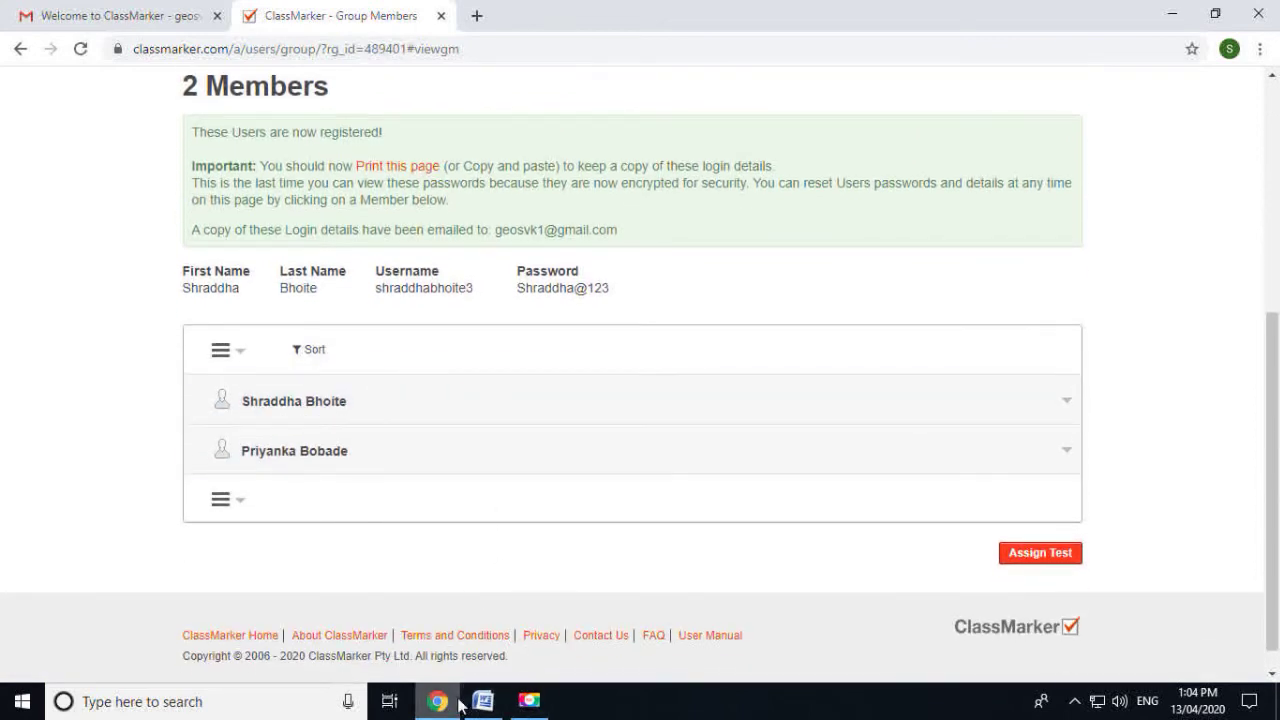
pyautogui.scroll(4, 397, 314)
pyautogui.click(371, 400)
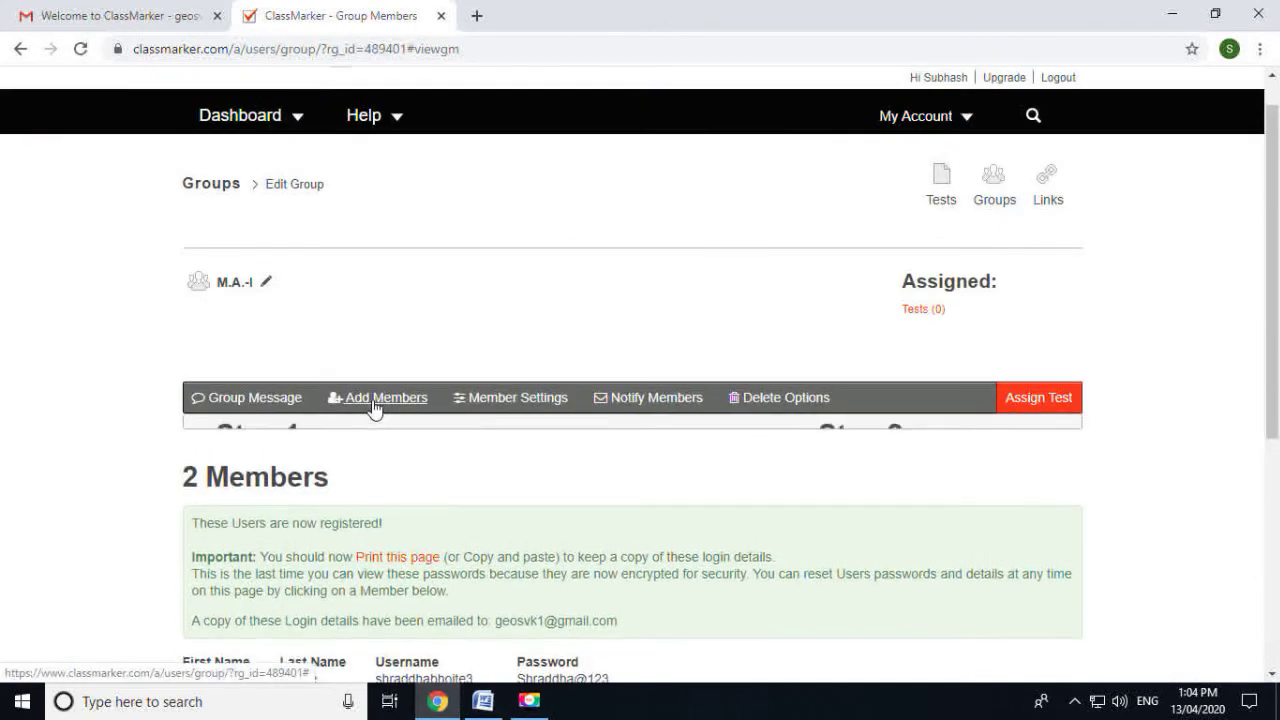
pyautogui.scroll(-3, 371, 408)
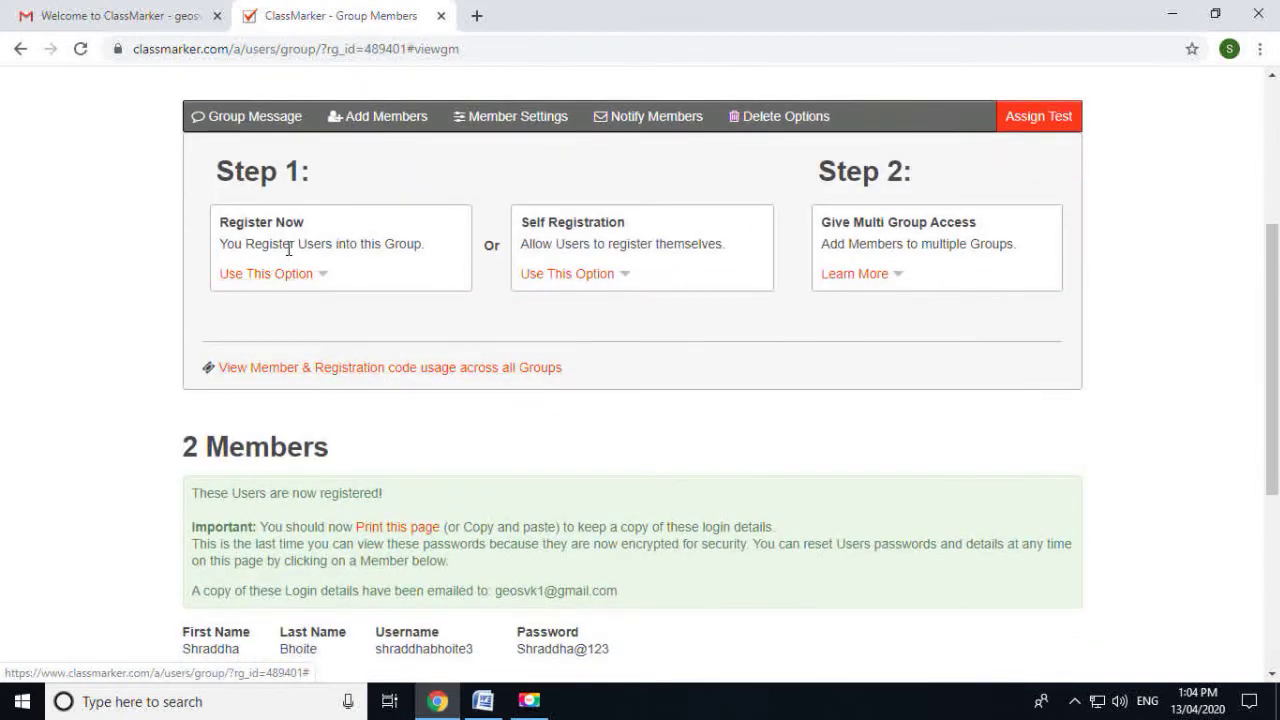
pyautogui.click(275, 274)
pyautogui.scroll(-3, 443, 271)
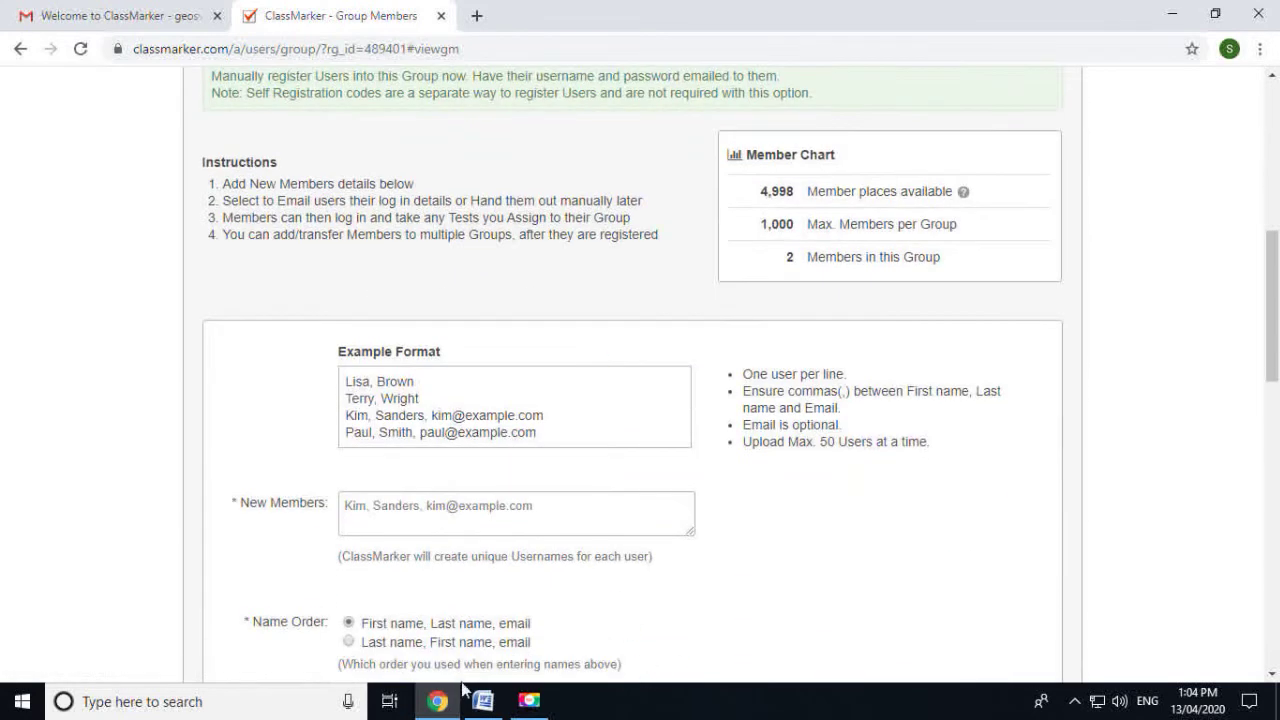
# Copy the third student's name from the Word list into New Members
pyautogui.click(483, 701)
pyautogui.scroll(-2, 477, 534)
pyautogui.moveTo(523, 514); pyautogui.dragTo(329, 516)
pyautogui.hotkey('ctrl', 'c')
pyautogui.click(437, 701)
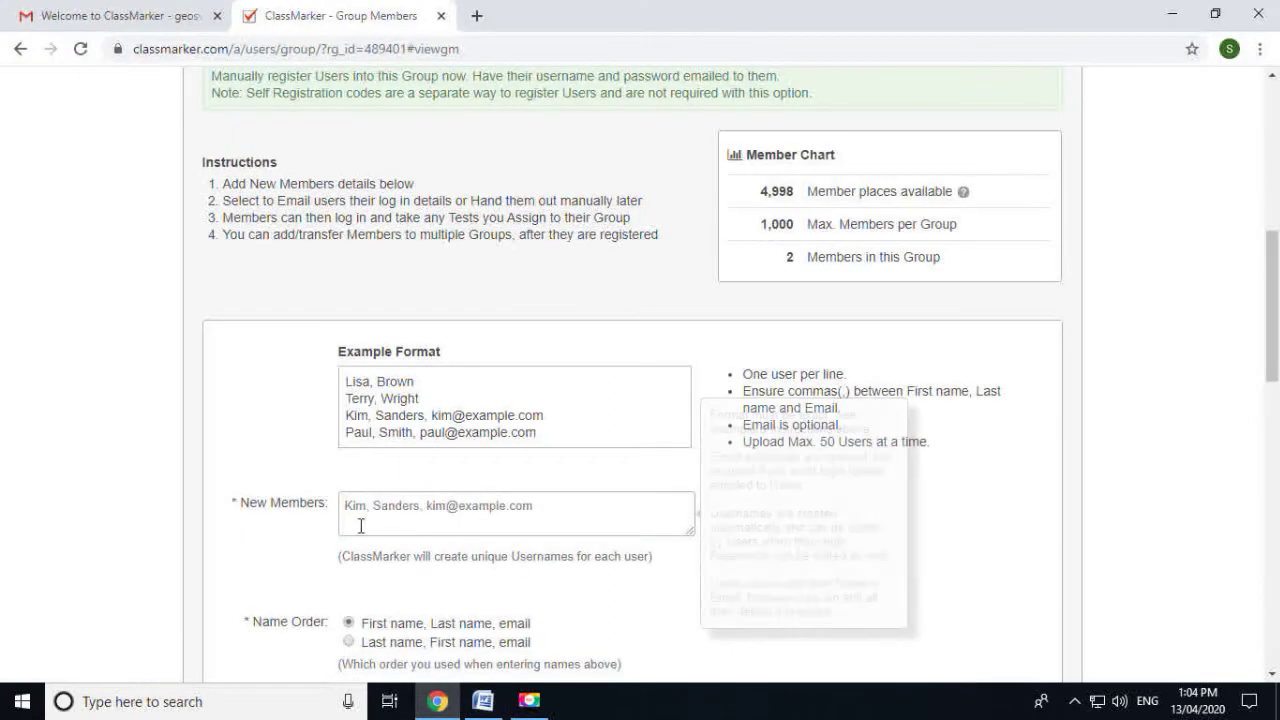
pyautogui.click(361, 526)
pyautogui.hotkey('ctrl', 'v')
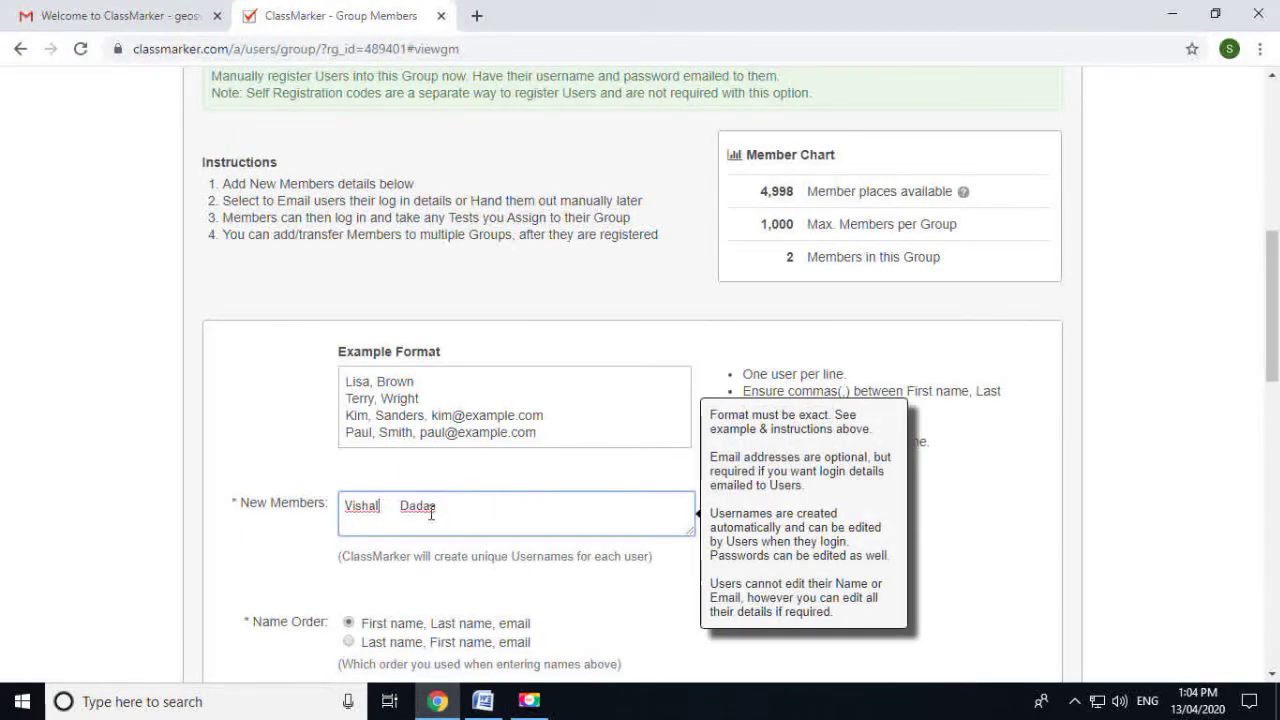
# Set the third student's password based on their first name, without the trailing comma
pyautogui.scroll(-3, 430, 513)
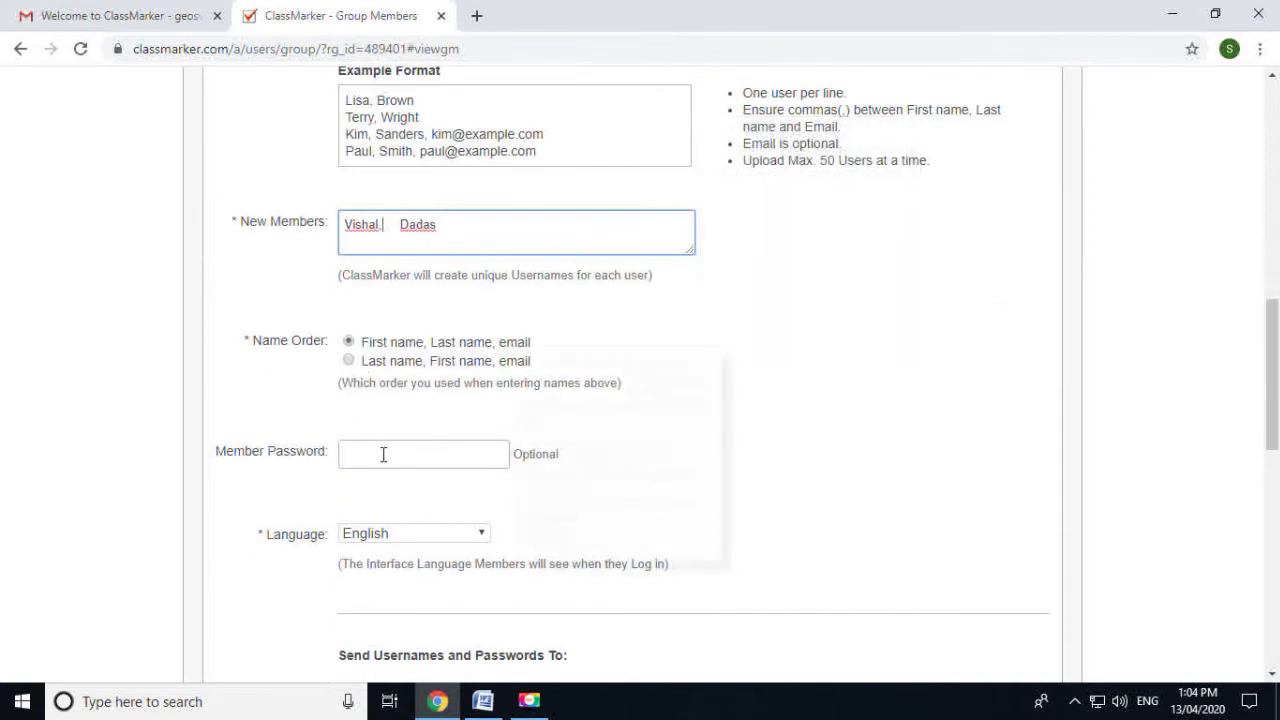
pyautogui.click(389, 456)
pyautogui.click(457, 237)
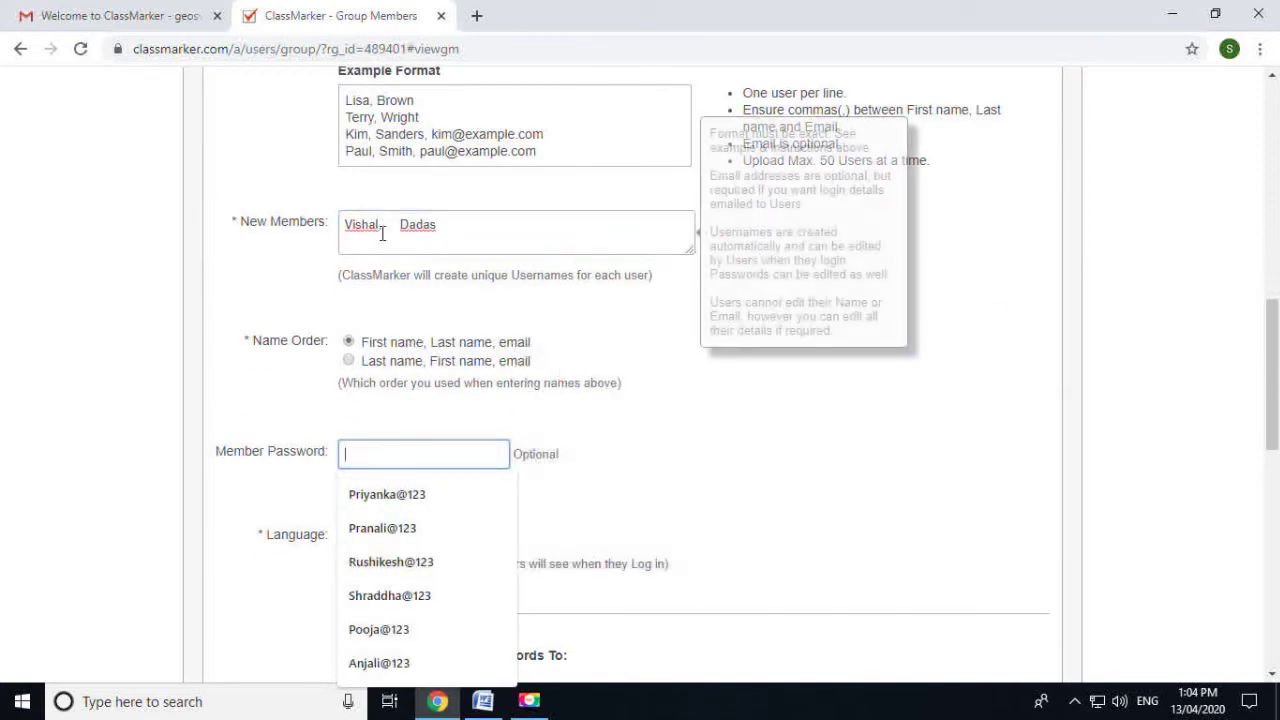
pyautogui.moveTo(382, 226); pyautogui.dragTo(338, 236)
pyautogui.hotkey('ctrl', 'c')
pyautogui.click(397, 454)
pyautogui.hotkey('ctrl', 'v')
pyautogui.press('BackSpace')
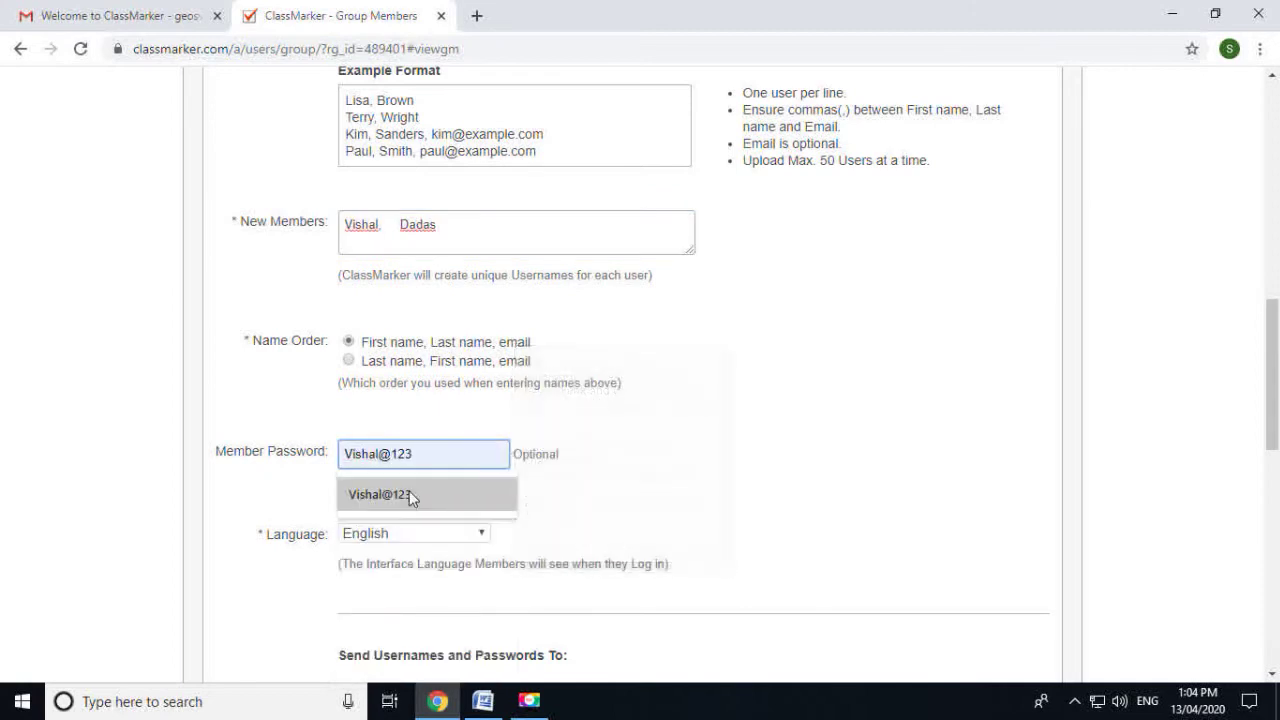
pyautogui.click(414, 491)
# Select 'No: Do not send login details' and register the third student
pyautogui.scroll(-3, 410, 500)
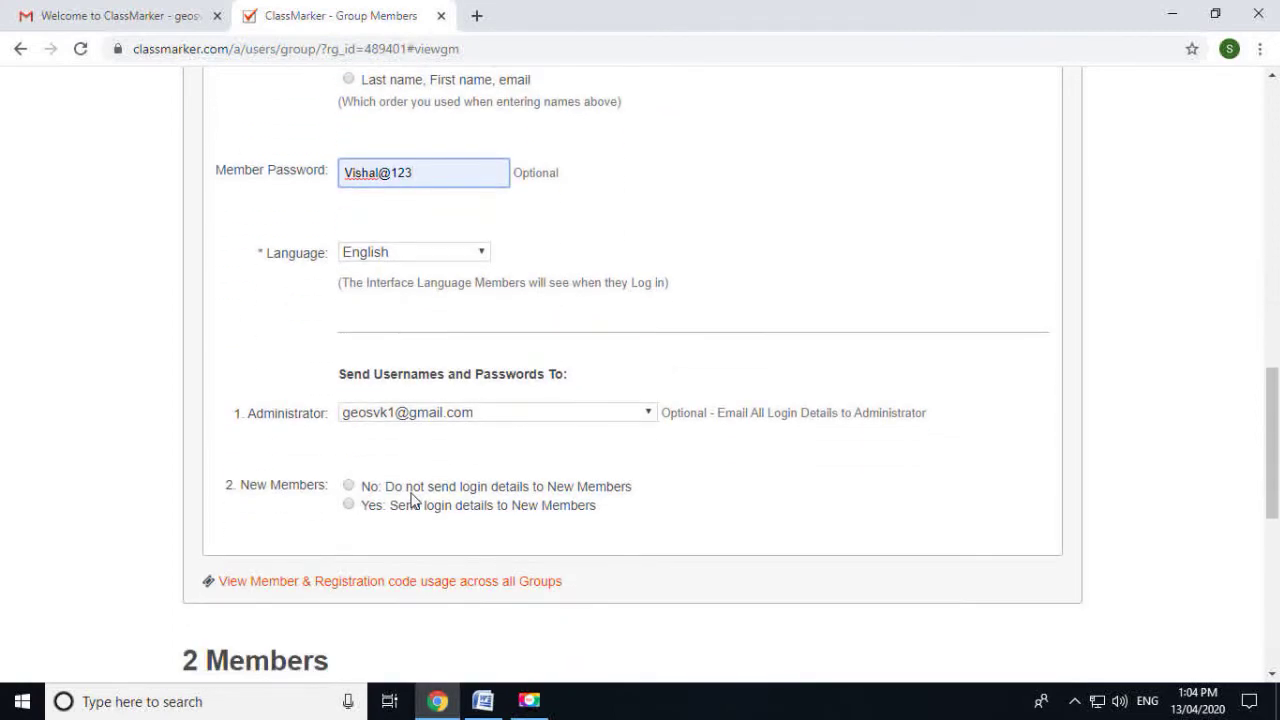
pyautogui.click(348, 486)
pyautogui.scroll(-2, 350, 495)
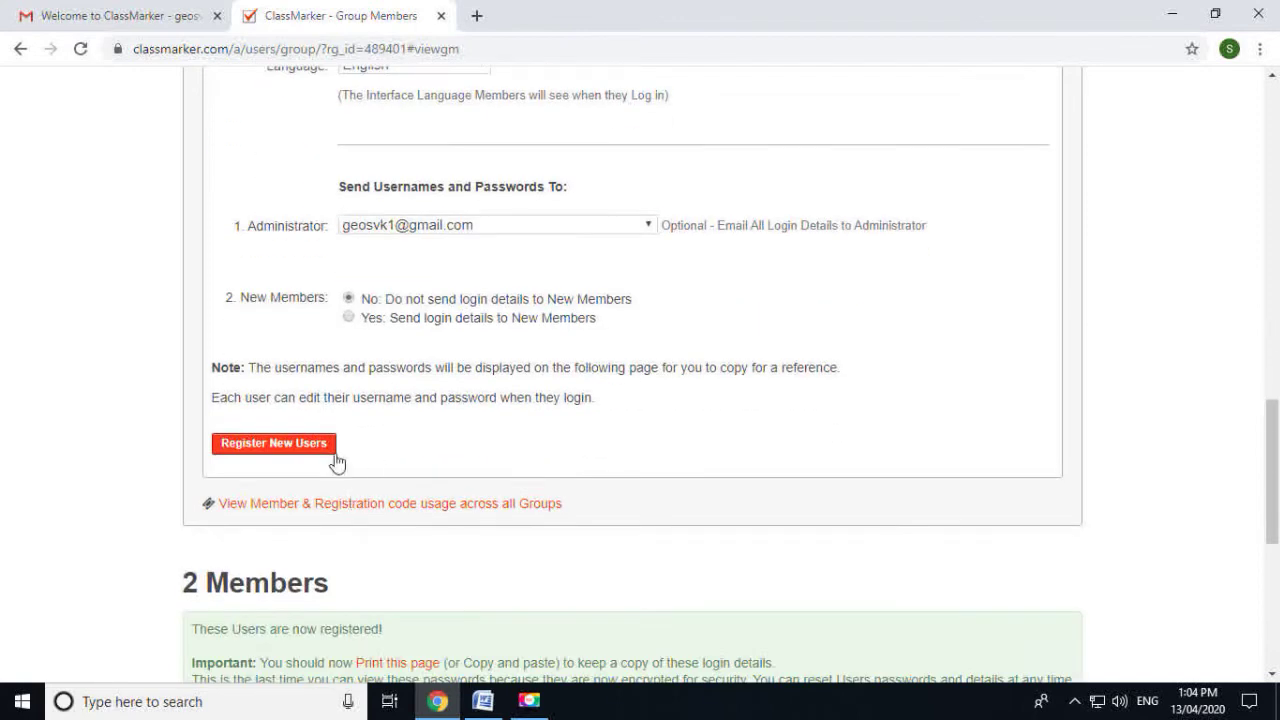
pyautogui.click(287, 444)
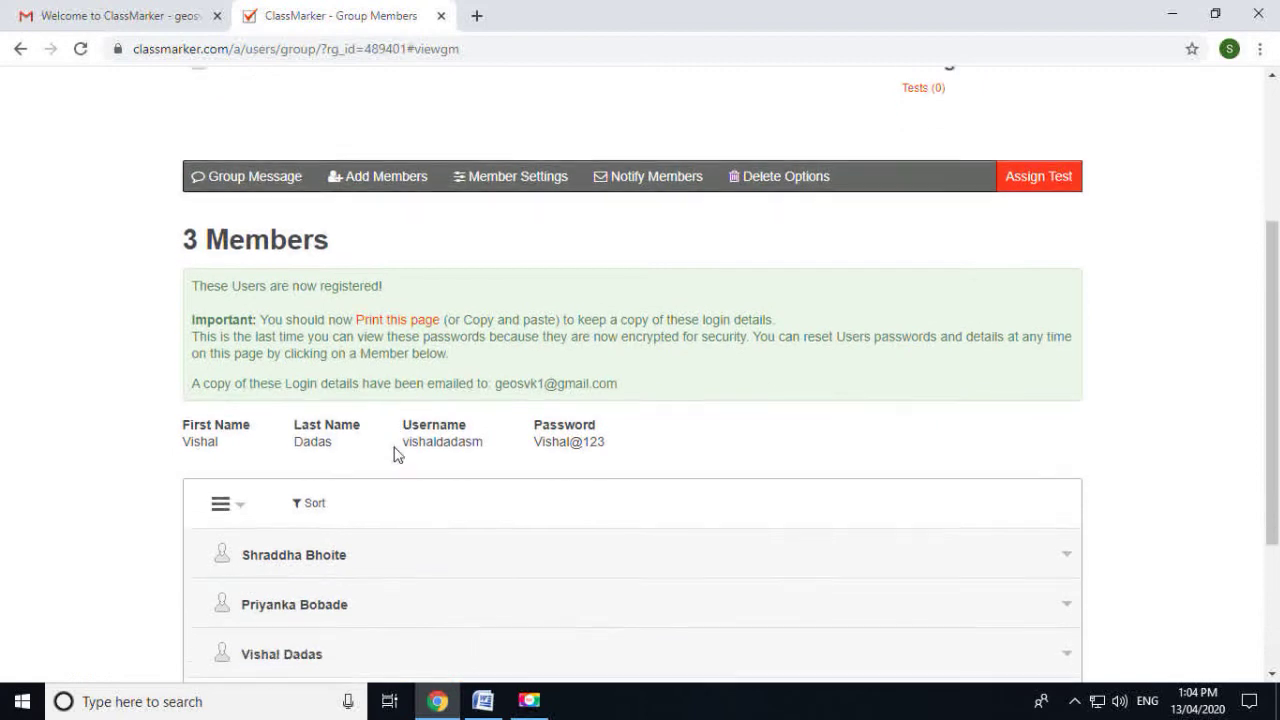
# Expand the first member's details to view username, language, registration date and last login
pyautogui.scroll(-1, 360, 490)
pyautogui.click(323, 514)
pyautogui.scroll(-3, 320, 514)
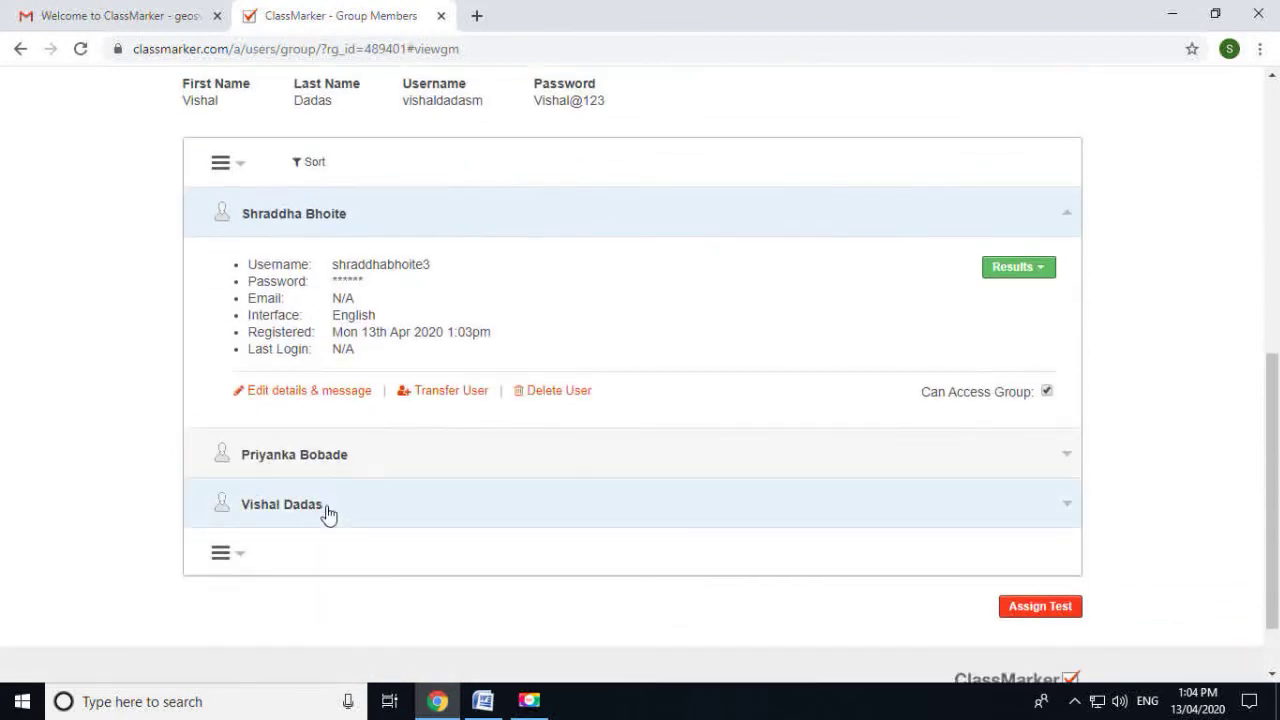
pyautogui.click(334, 266)
pyautogui.click(432, 272)
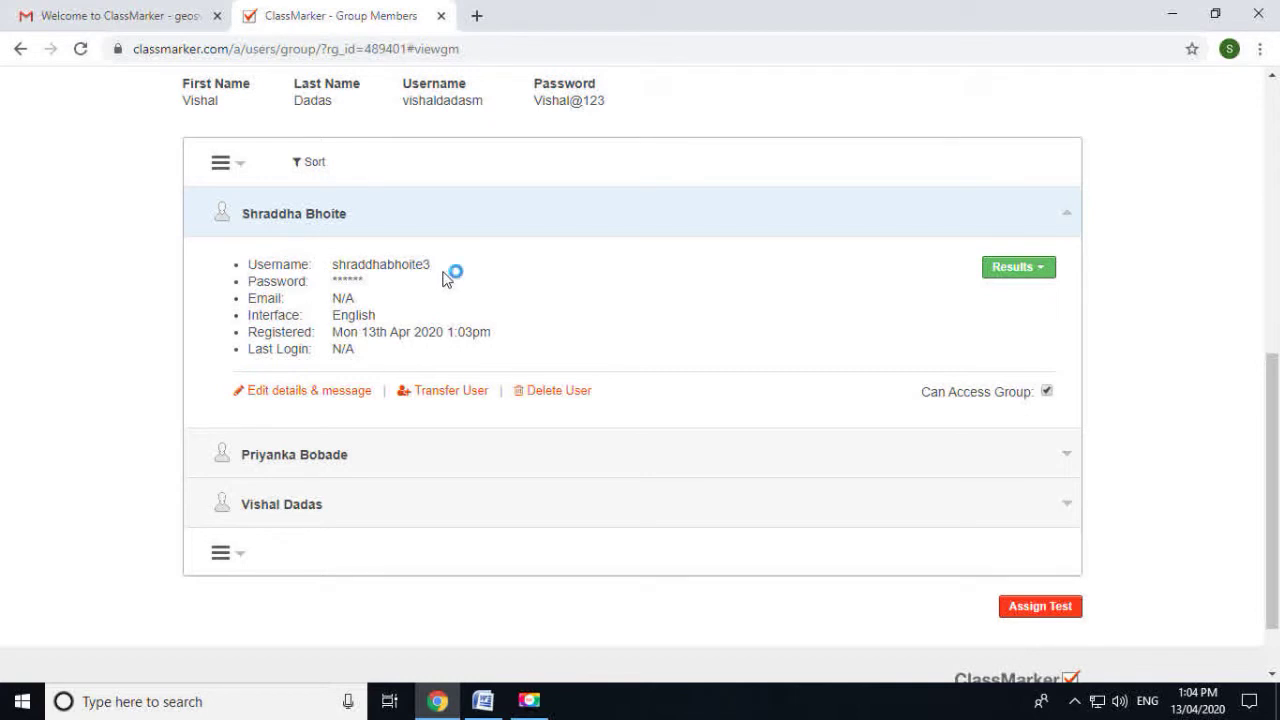
pyautogui.scroll(4, 532, 425)
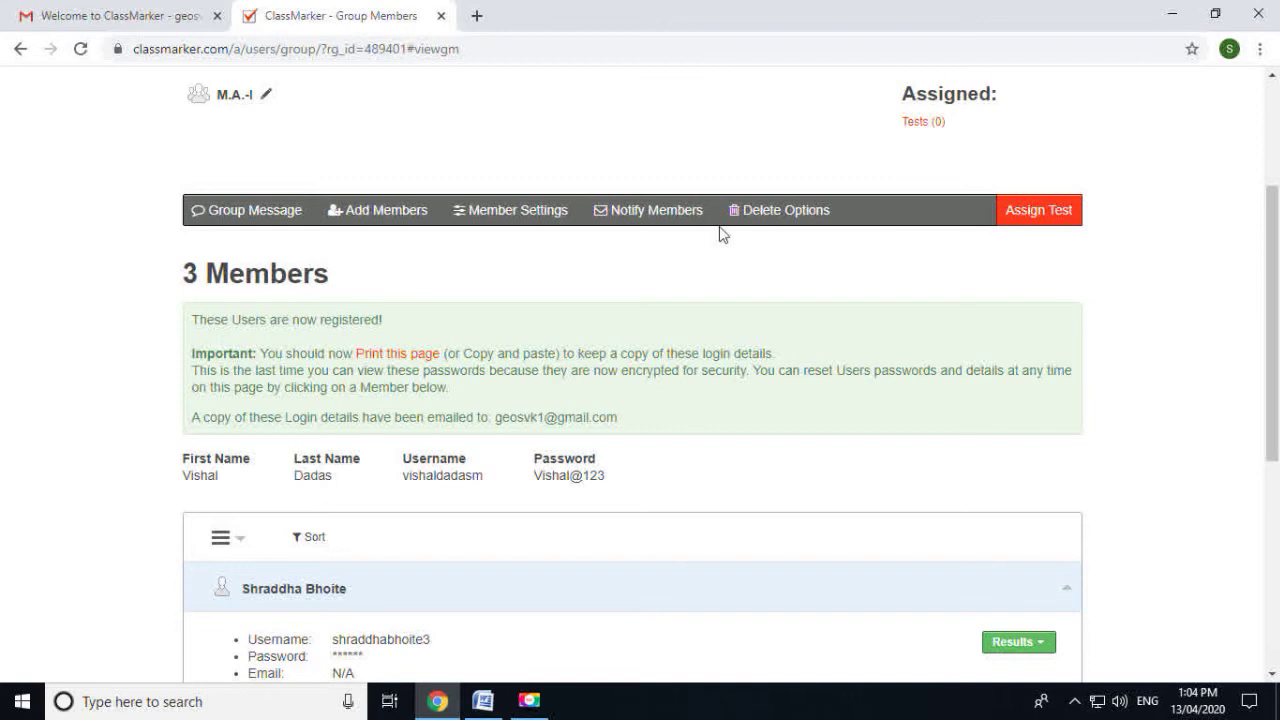
# Go to the My tests page, which lists no tests yet
pyautogui.scroll(3, 723, 234)
pyautogui.click(940, 226)
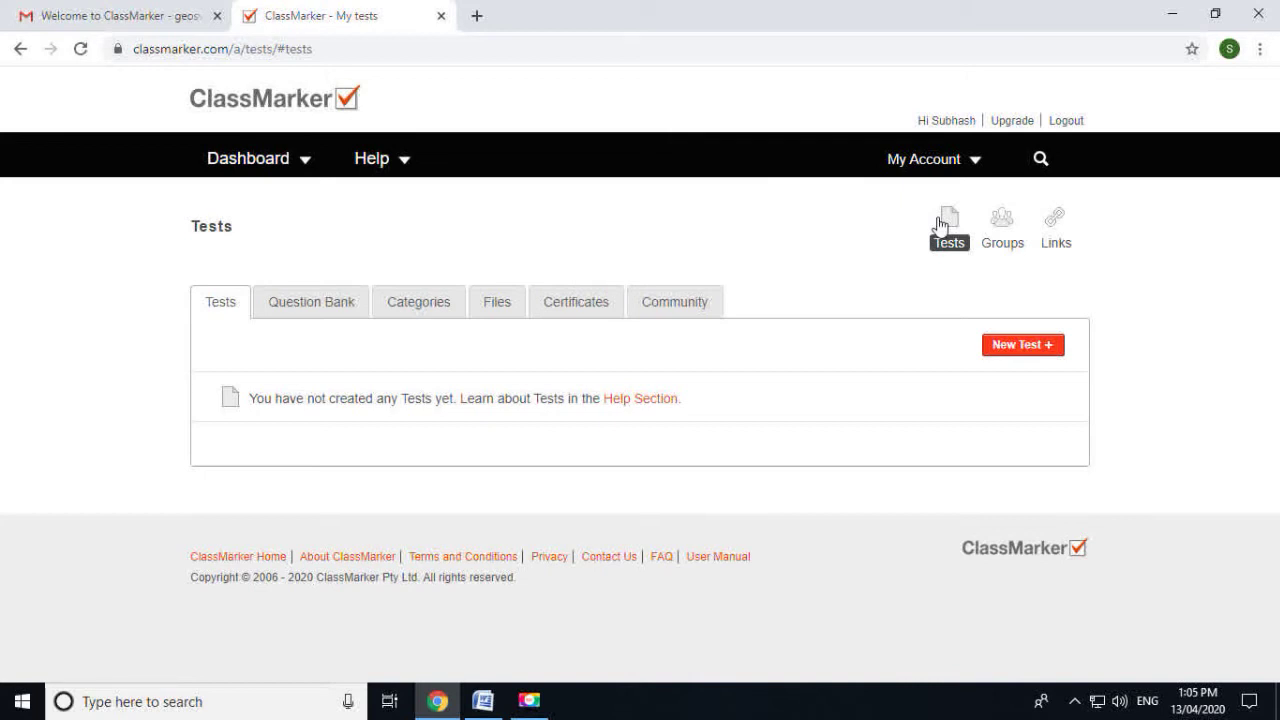
# Create a new test named 'Unit Test 1' in the Poltical Geography category
pyautogui.click(1022, 346)
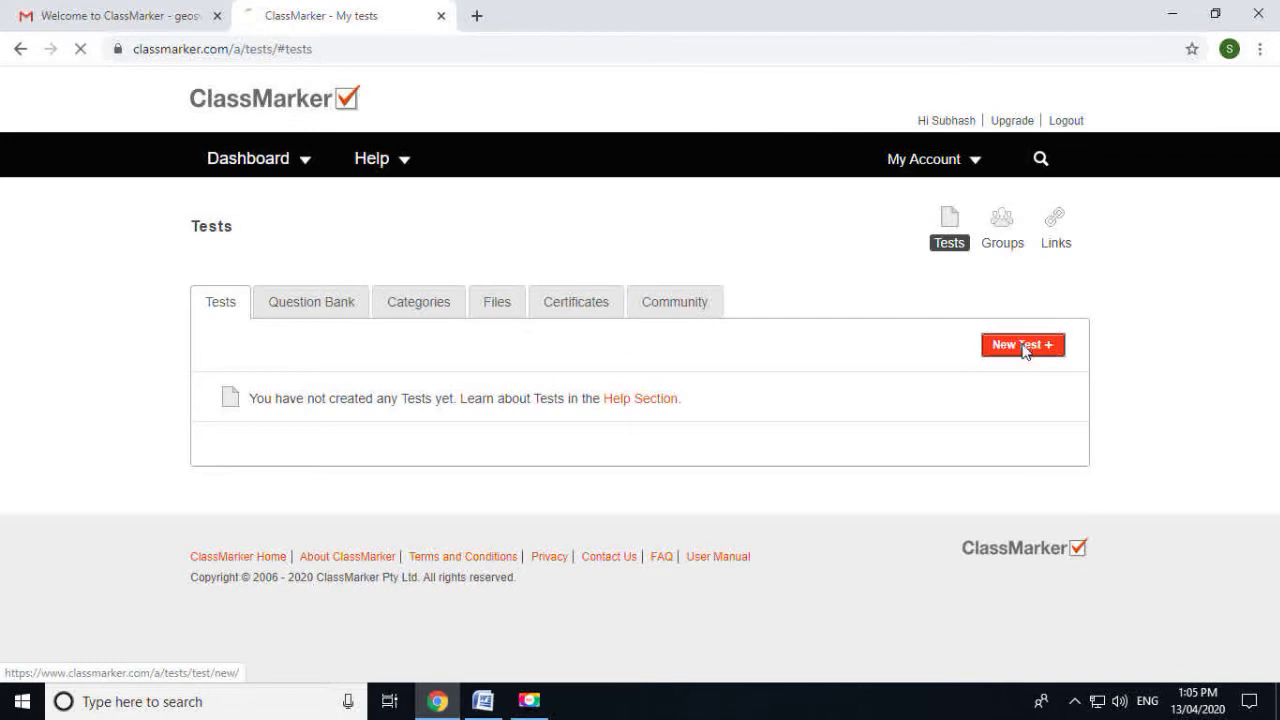
pyautogui.click(374, 356)
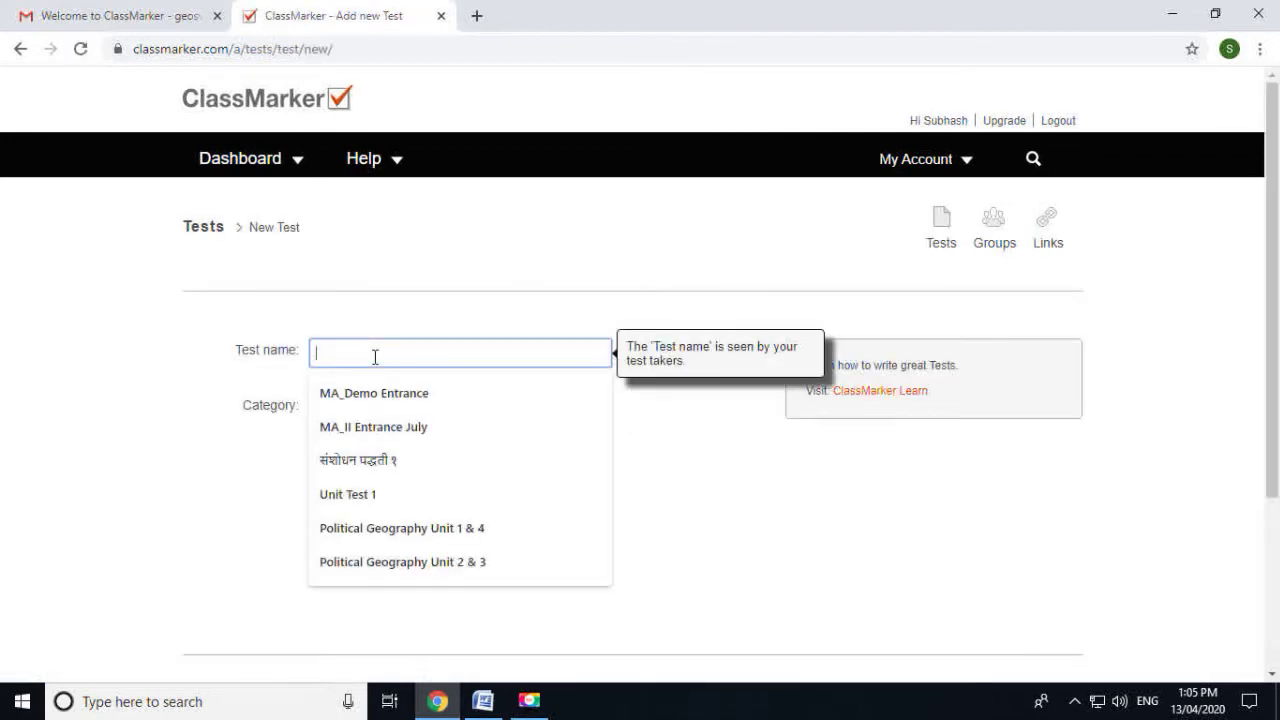
pyautogui.write('Unit Te')
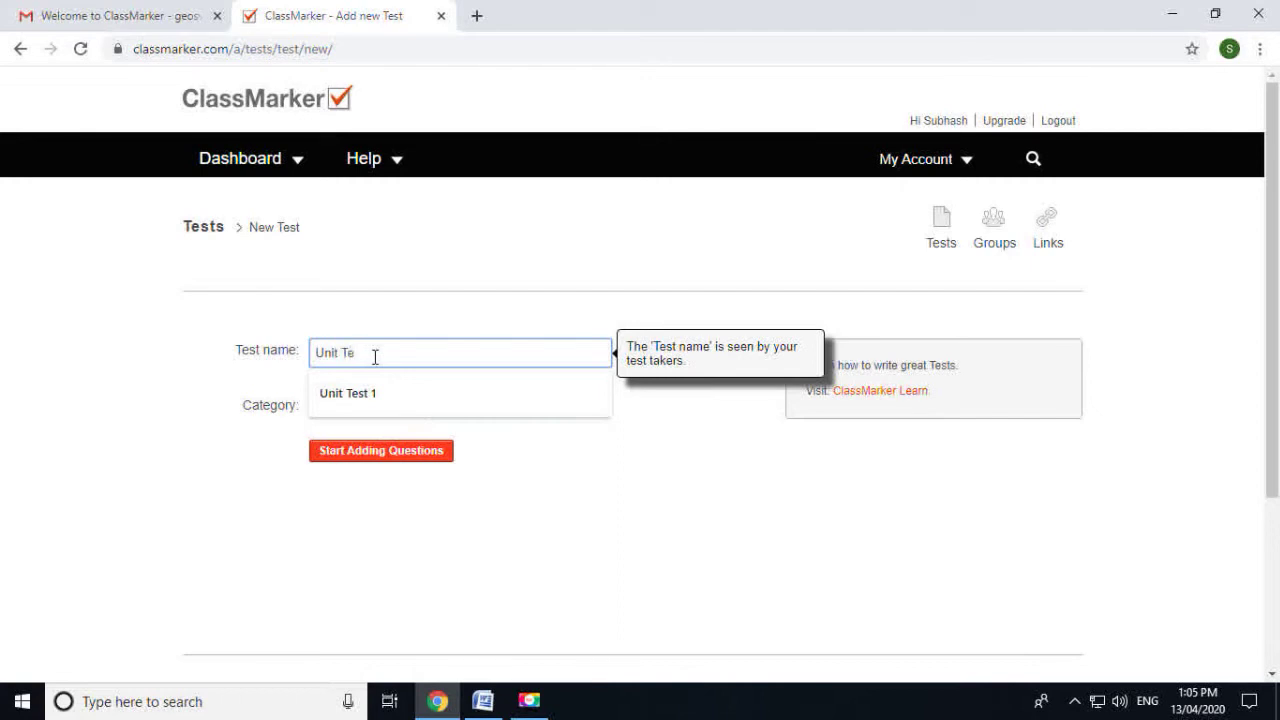
pyautogui.write('st 1')
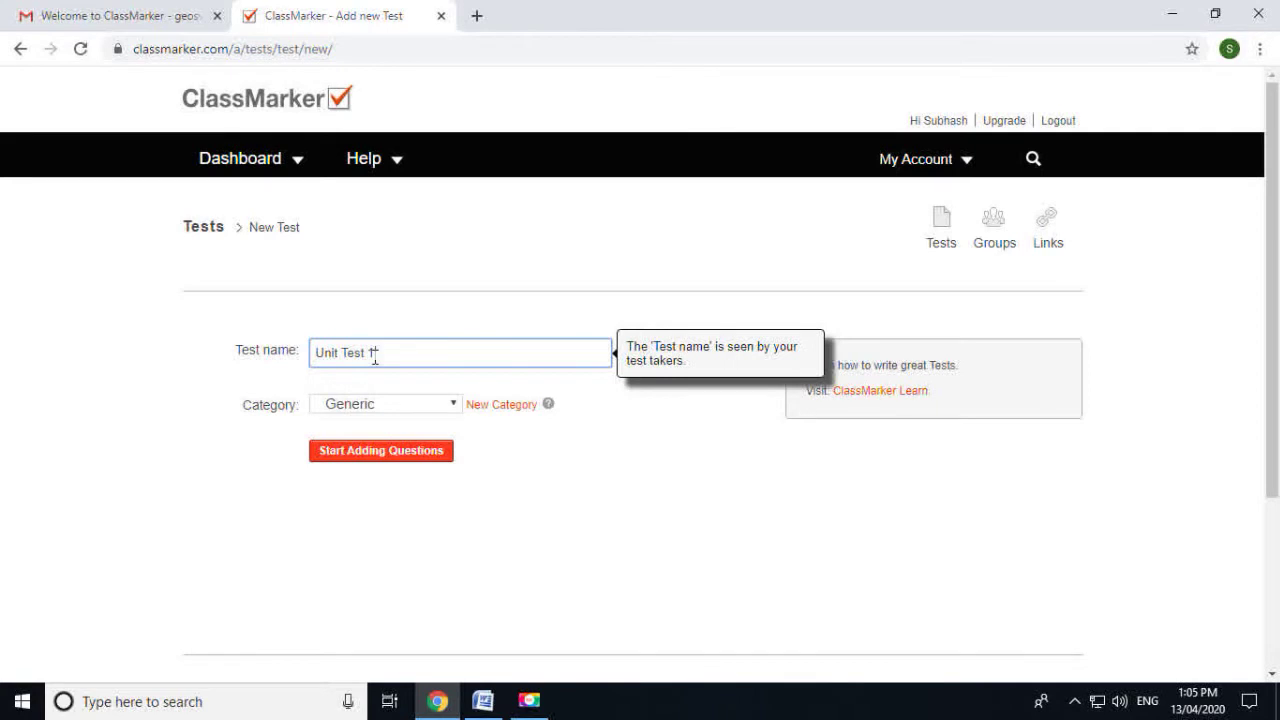
pyautogui.click(370, 406)
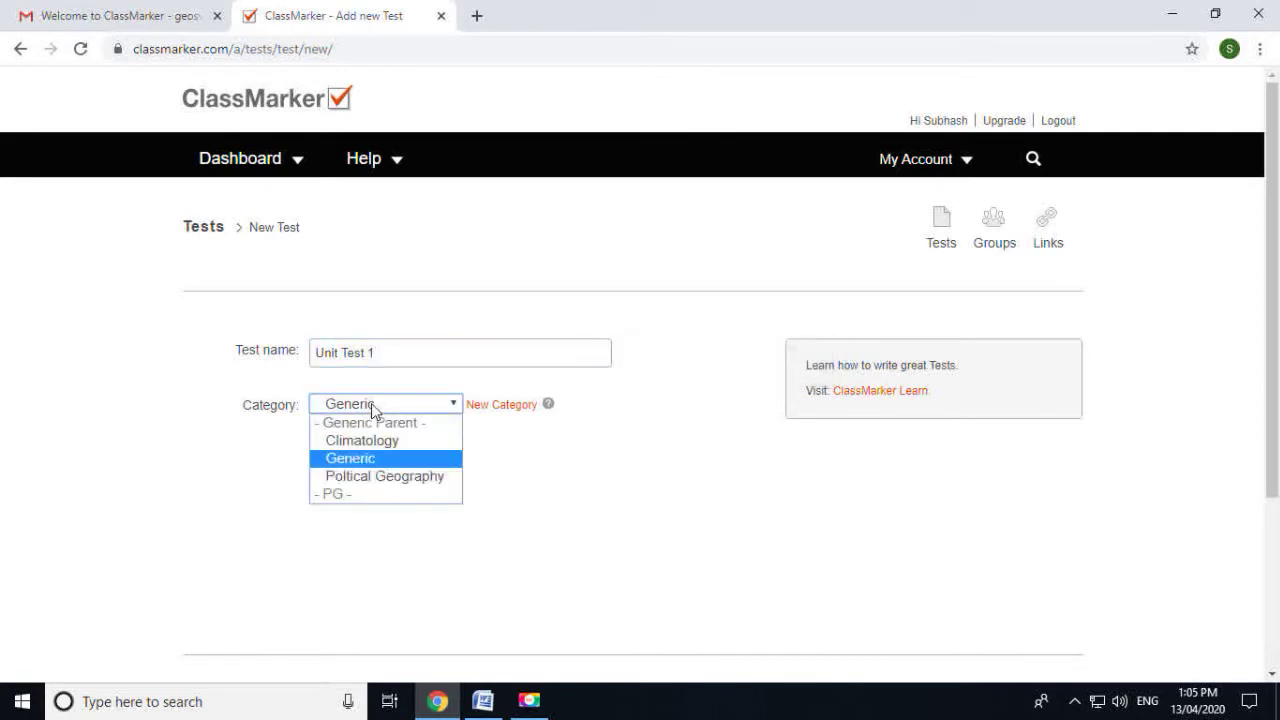
pyautogui.click(364, 478)
pyautogui.click(378, 461)
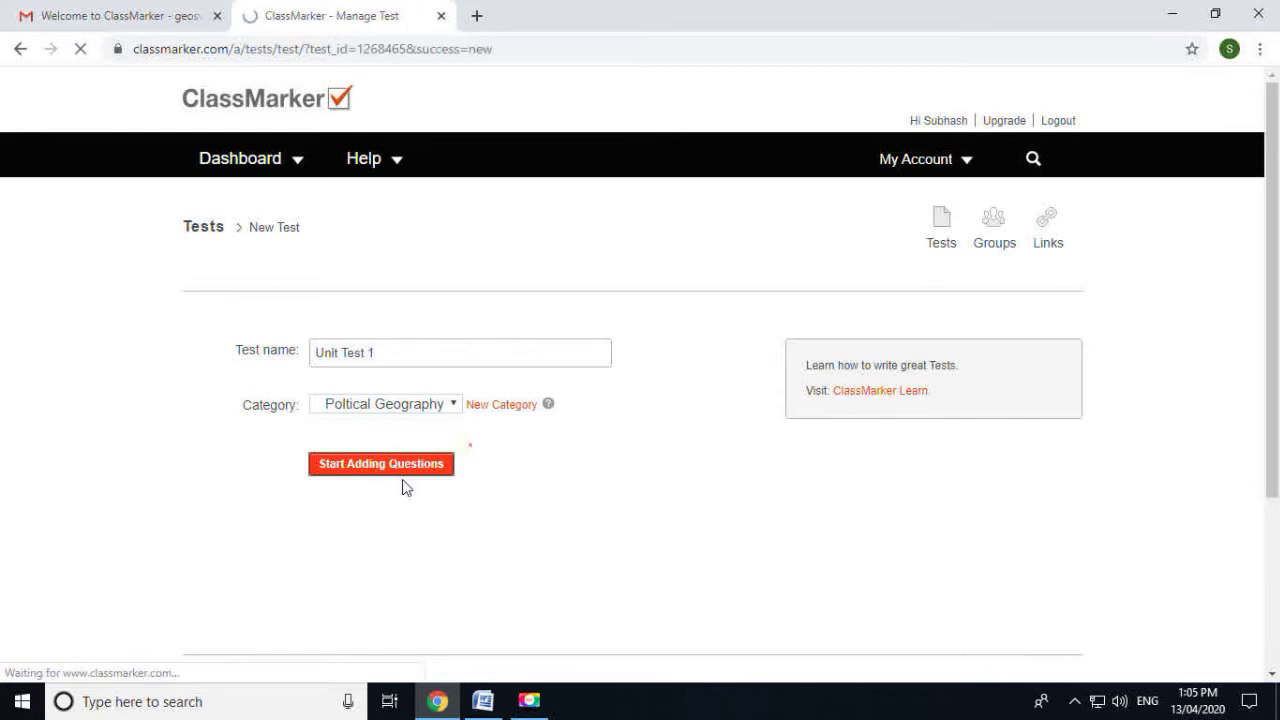
# Choose Select From Your Question Bank under Fixed Questions for Unit Test 1
pyautogui.scroll(-4, 404, 487)
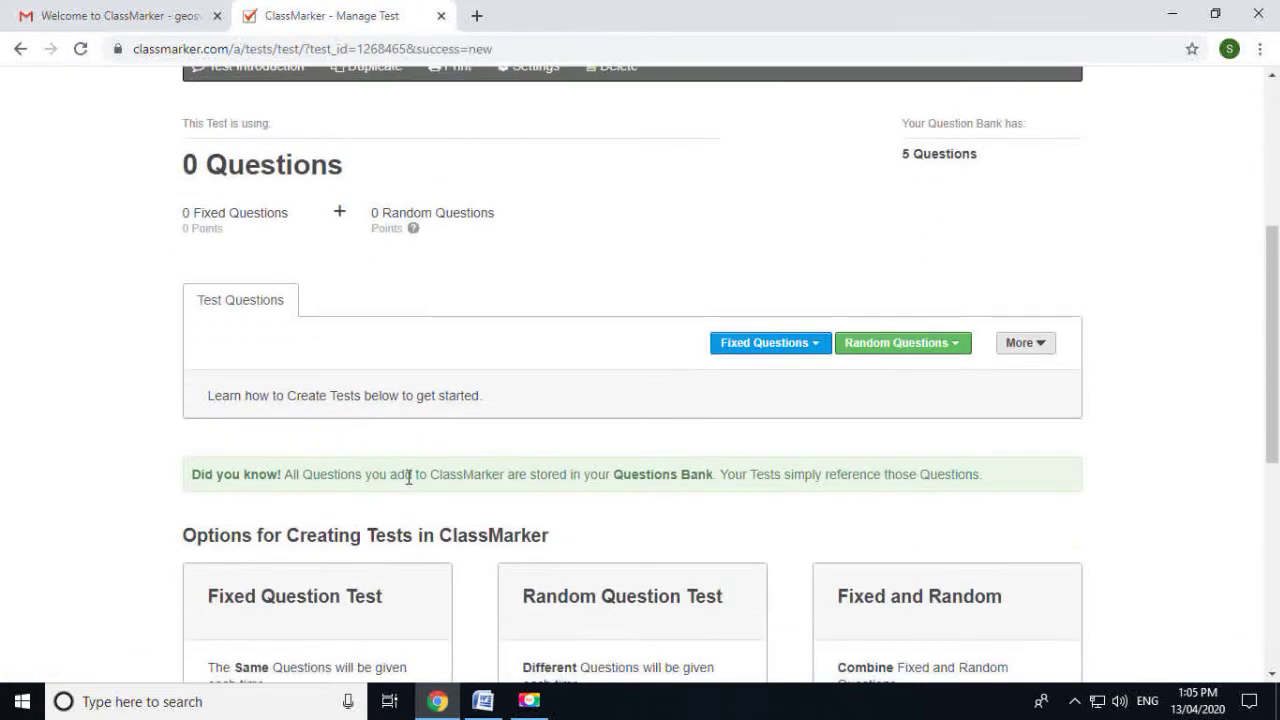
pyautogui.scroll(-1, 409, 477)
pyautogui.scroll(2, 418, 482)
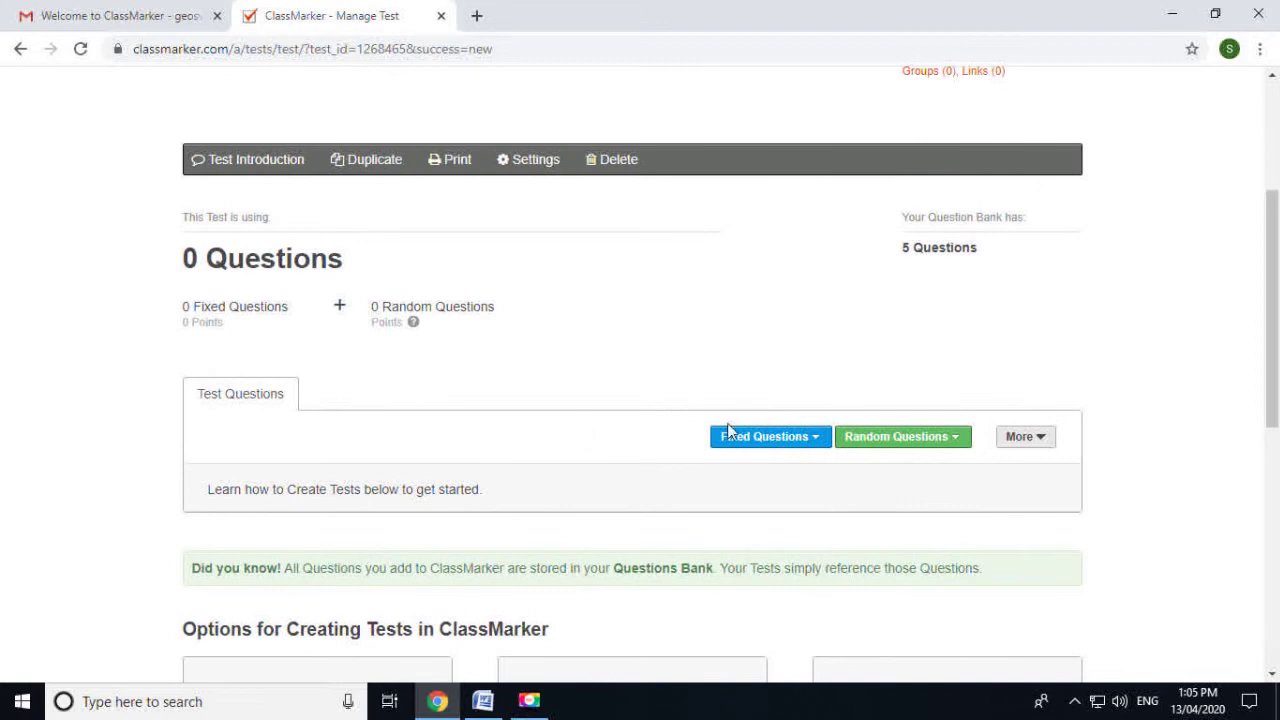
pyautogui.click(795, 437)
pyautogui.click(798, 440)
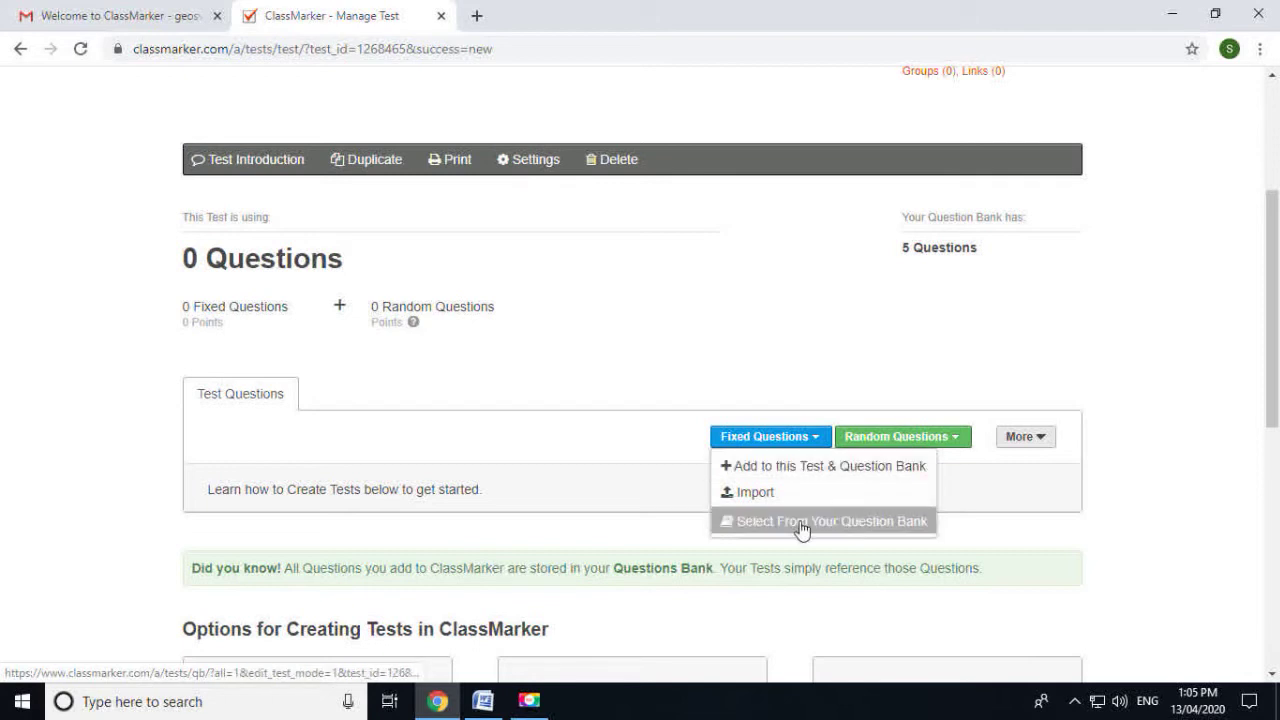
pyautogui.click(803, 527)
pyautogui.scroll(-1, 800, 479)
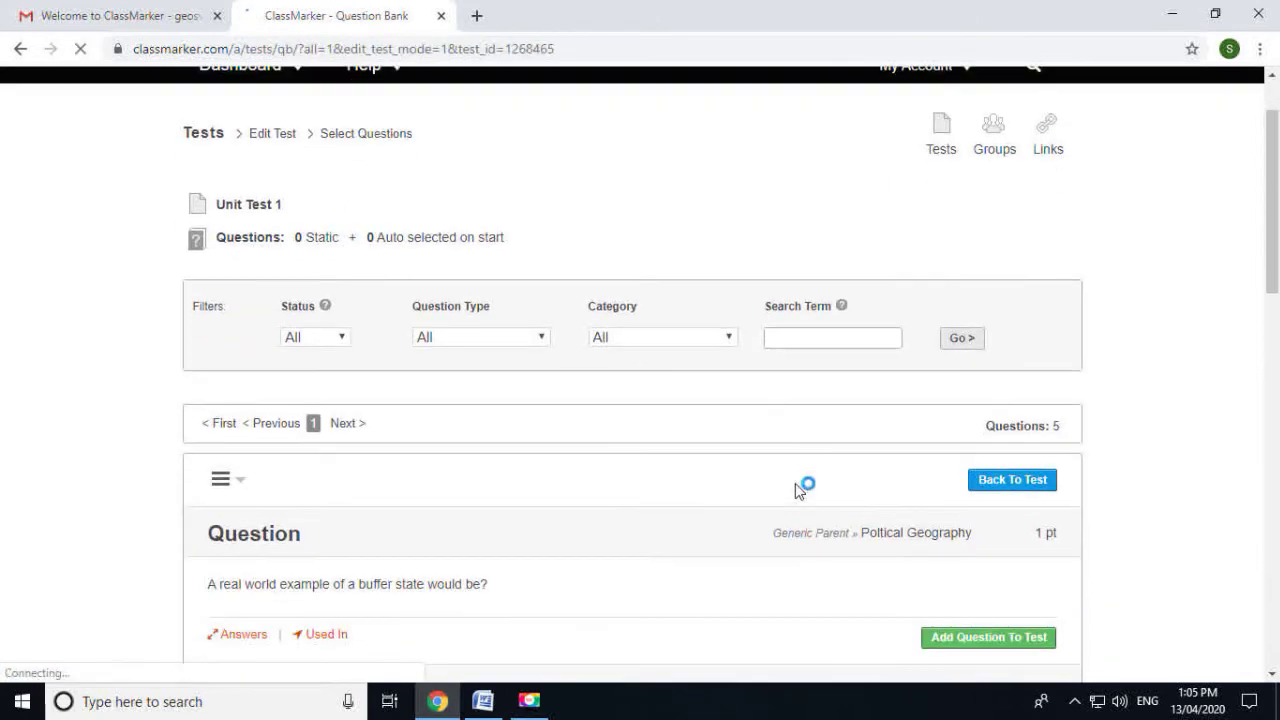
# Filter the question bank to the Poltical Geography category
pyautogui.click(340, 338)
pyautogui.click(342, 338)
pyautogui.click(461, 340)
pyautogui.click(463, 342)
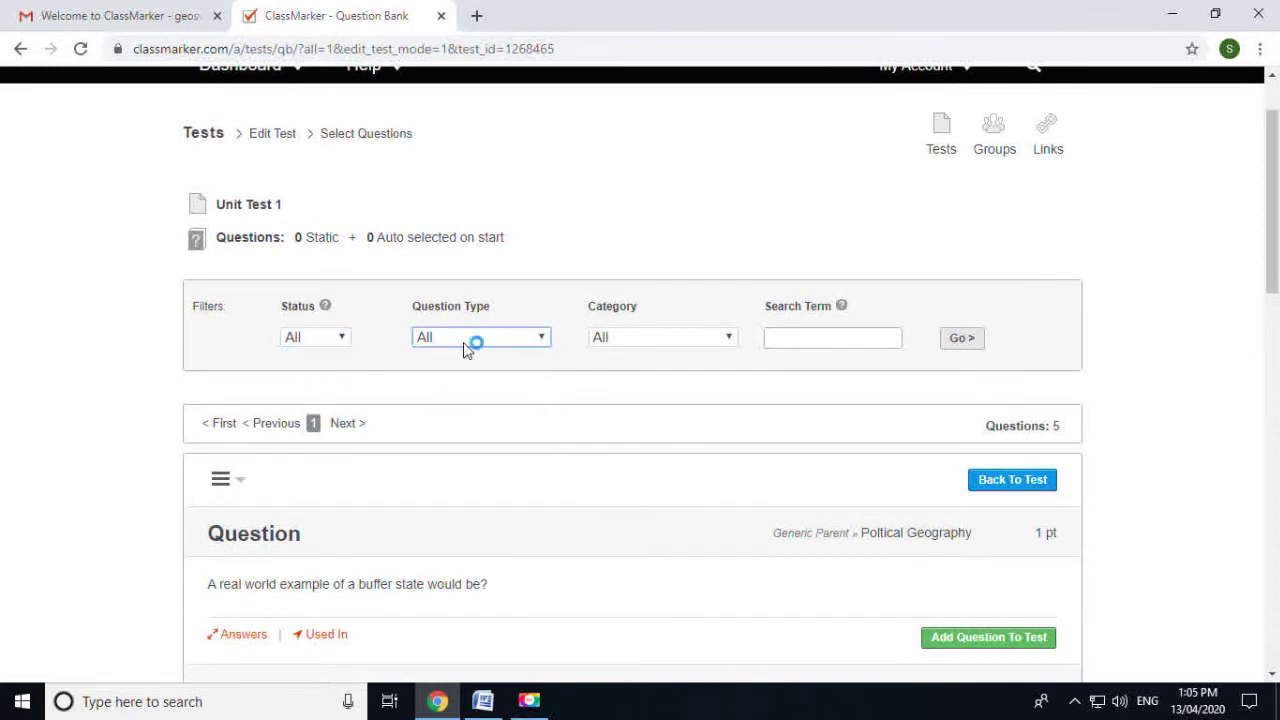
pyautogui.click(692, 337)
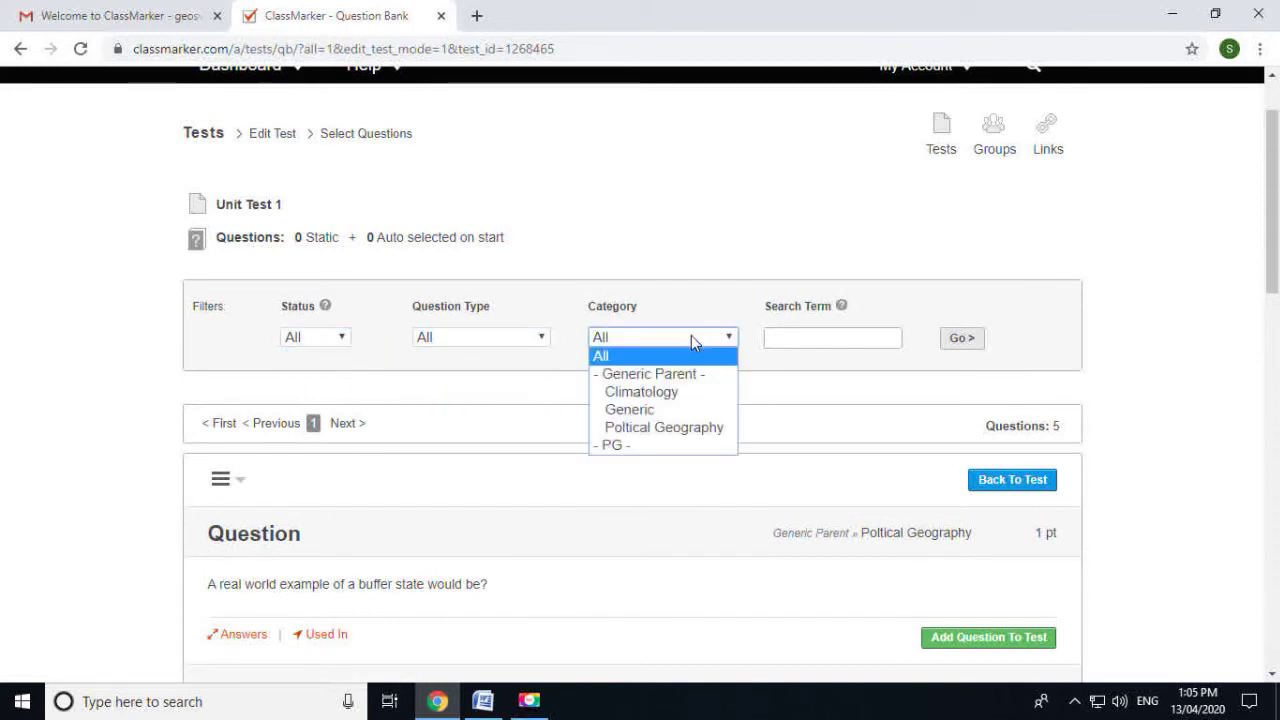
pyautogui.click(510, 345)
pyautogui.click(516, 342)
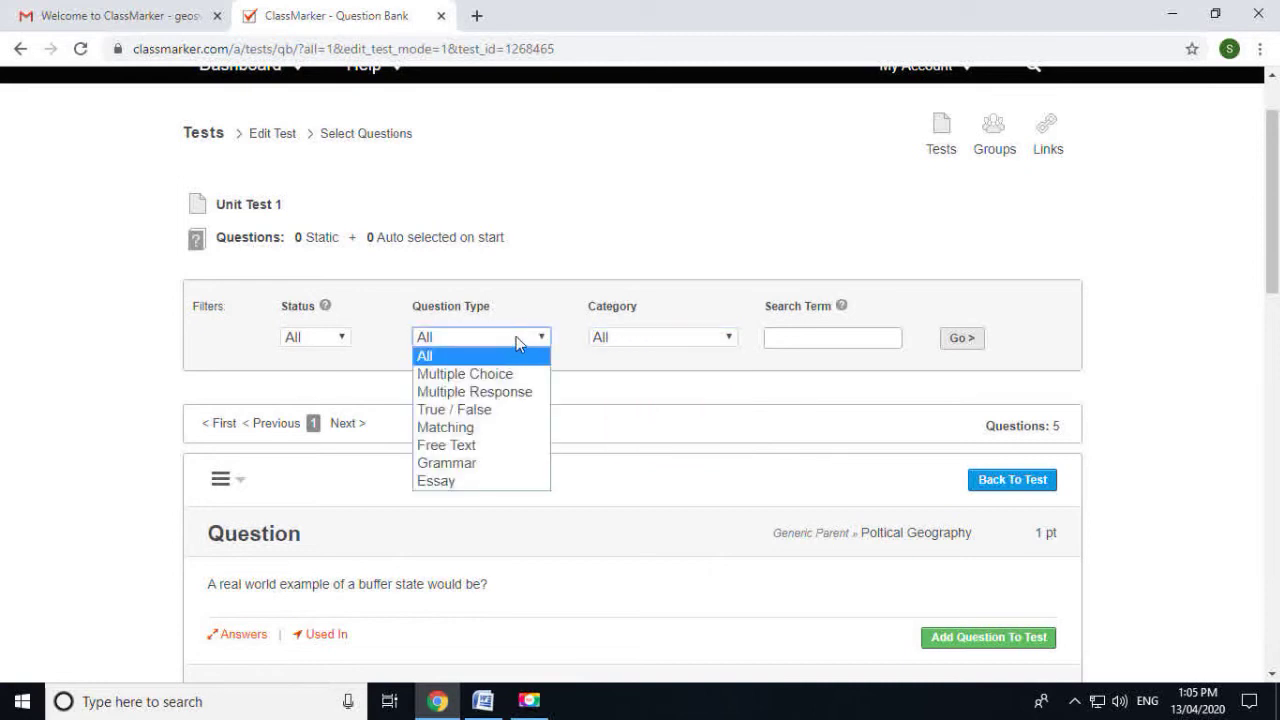
pyautogui.click(680, 340)
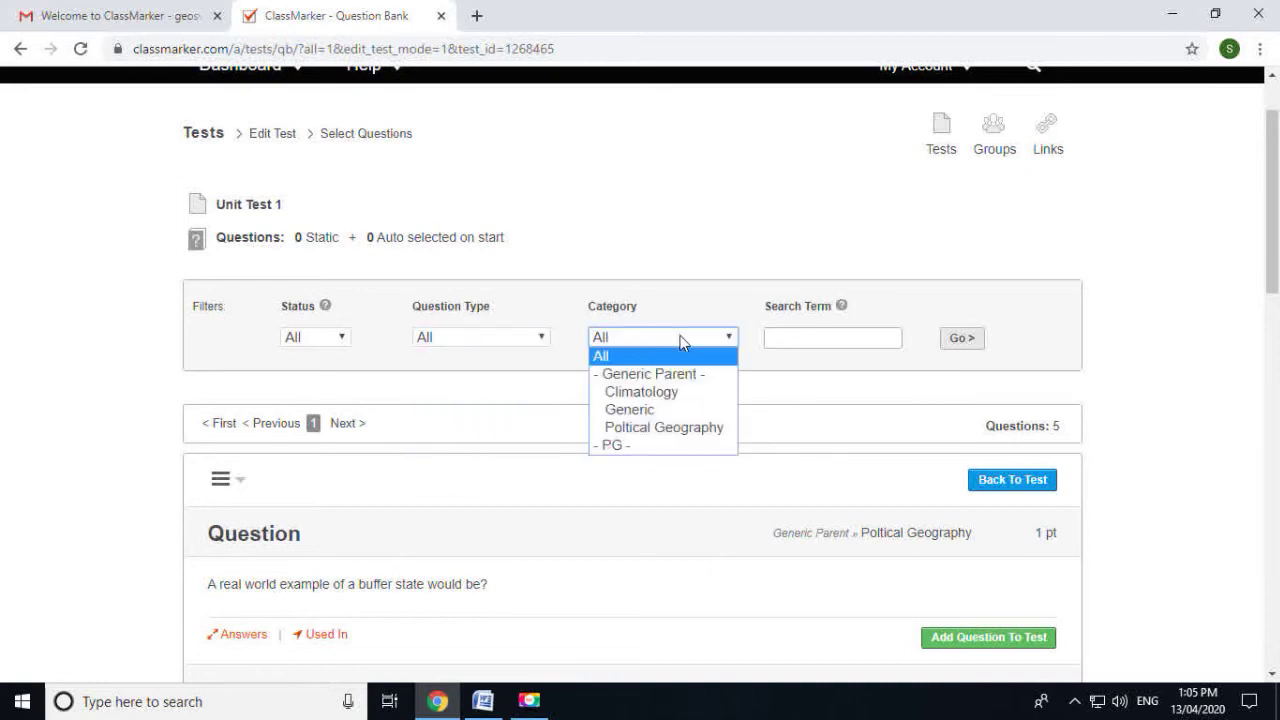
pyautogui.click(668, 428)
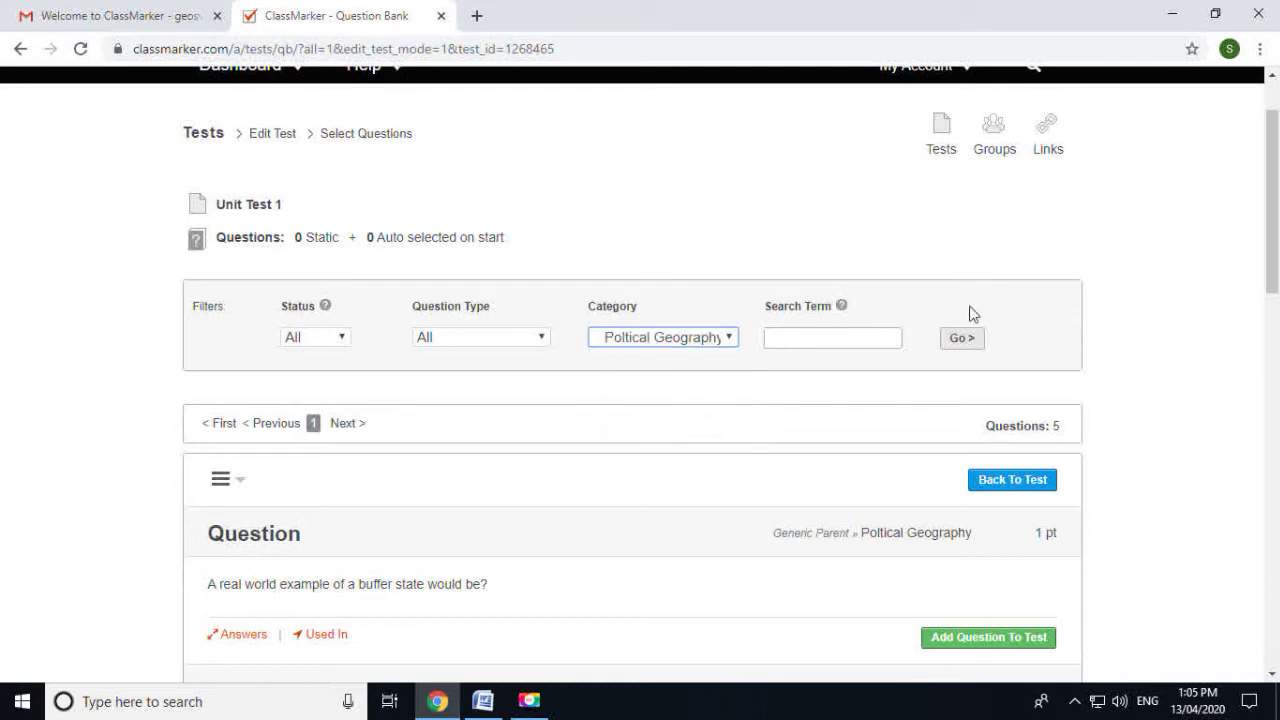
pyautogui.click(962, 340)
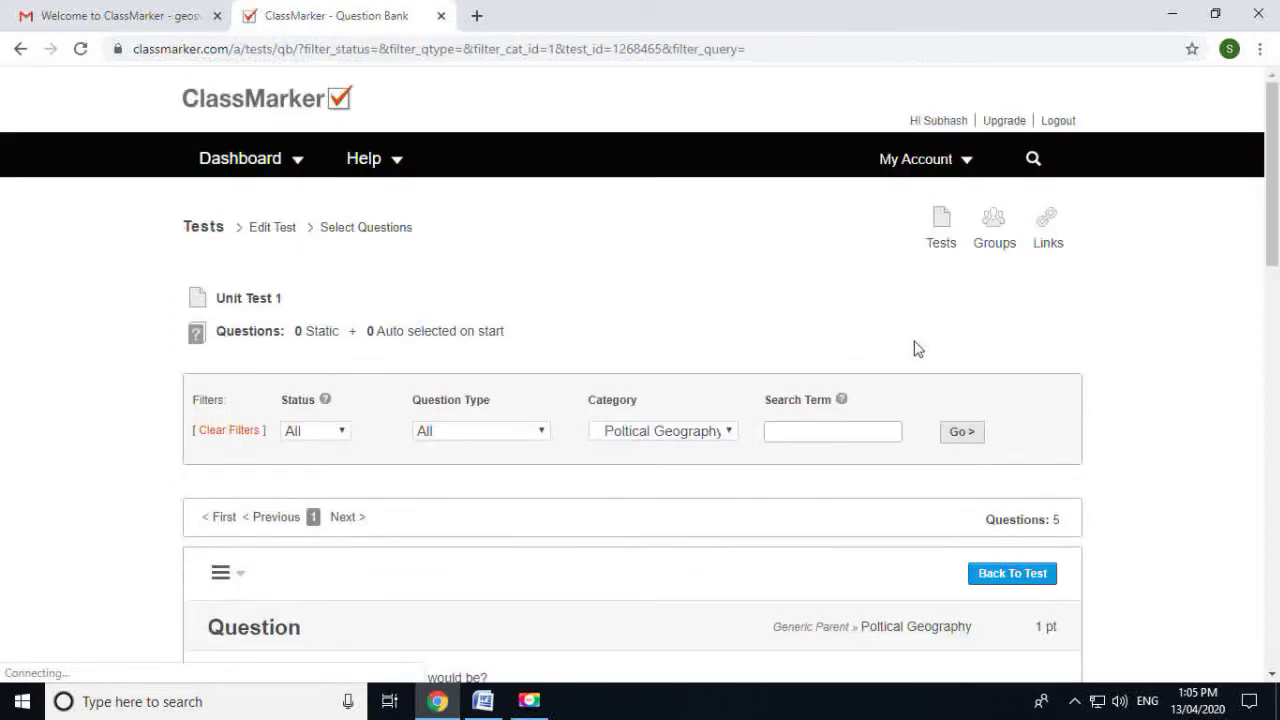
pyautogui.scroll(-3, 924, 342)
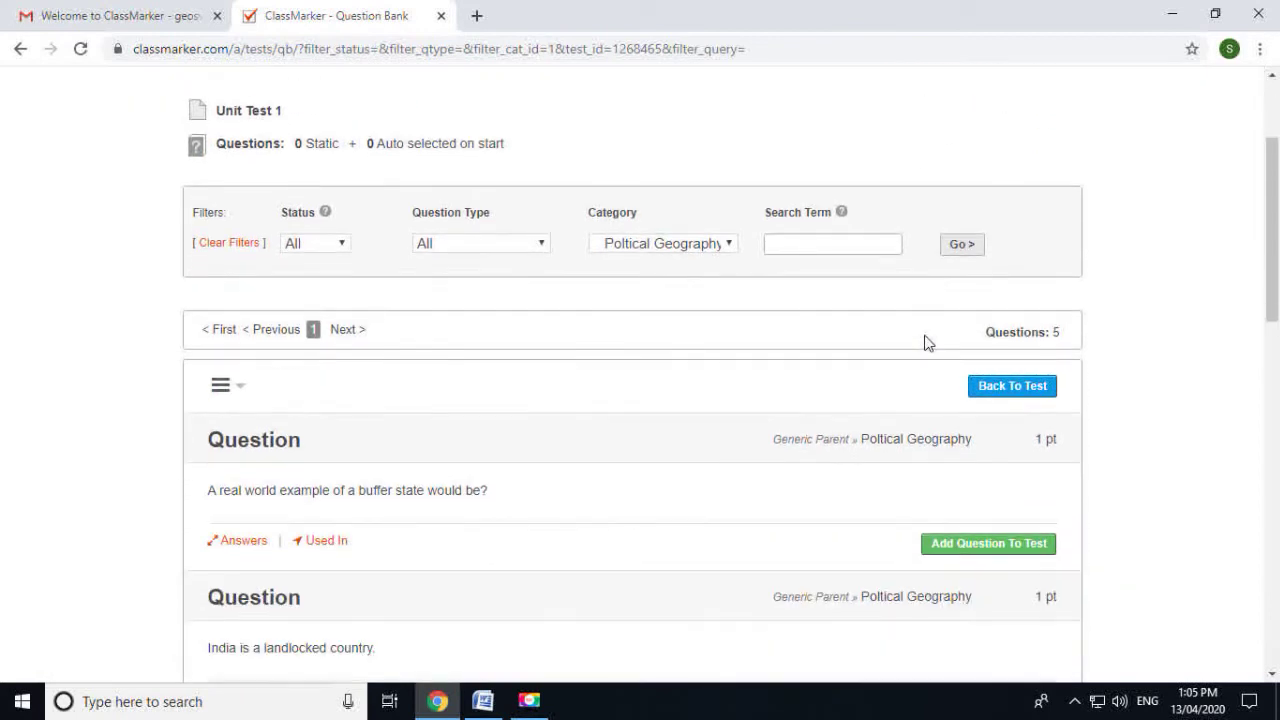
pyautogui.scroll(2, 871, 363)
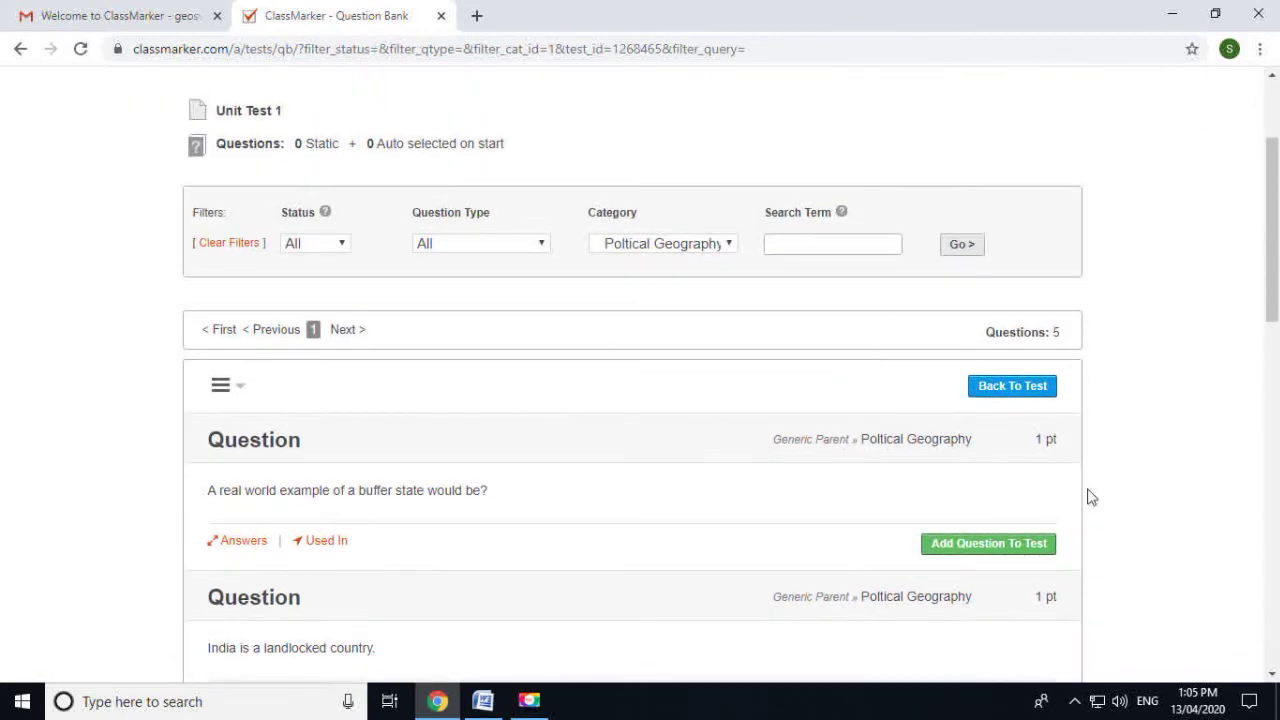
# Add the buffer state, India landlocked, New State, systematic branch and nature-and-scope questions
pyautogui.click(977, 548)
pyautogui.scroll(-3, 977, 537)
pyautogui.click(970, 420)
pyautogui.scroll(-1, 985, 480)
pyautogui.click(988, 486)
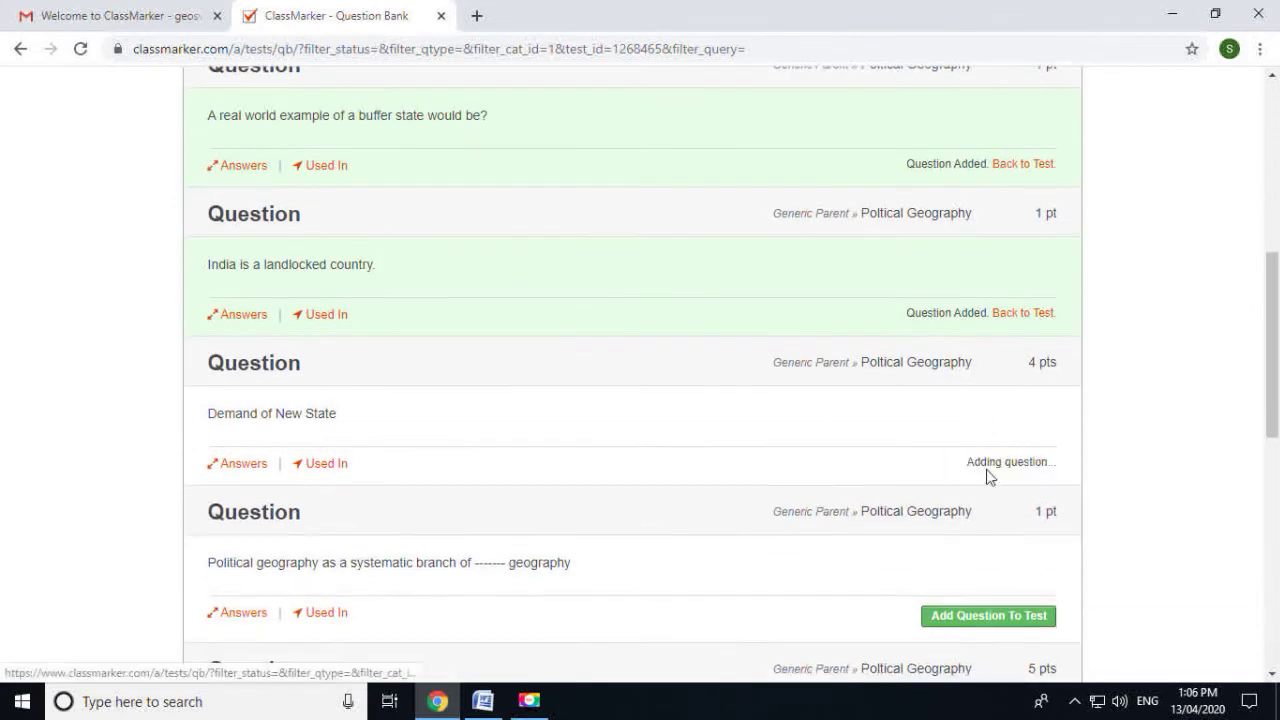
pyautogui.scroll(-2, 995, 470)
pyautogui.click(996, 433)
pyautogui.scroll(-1, 997, 465)
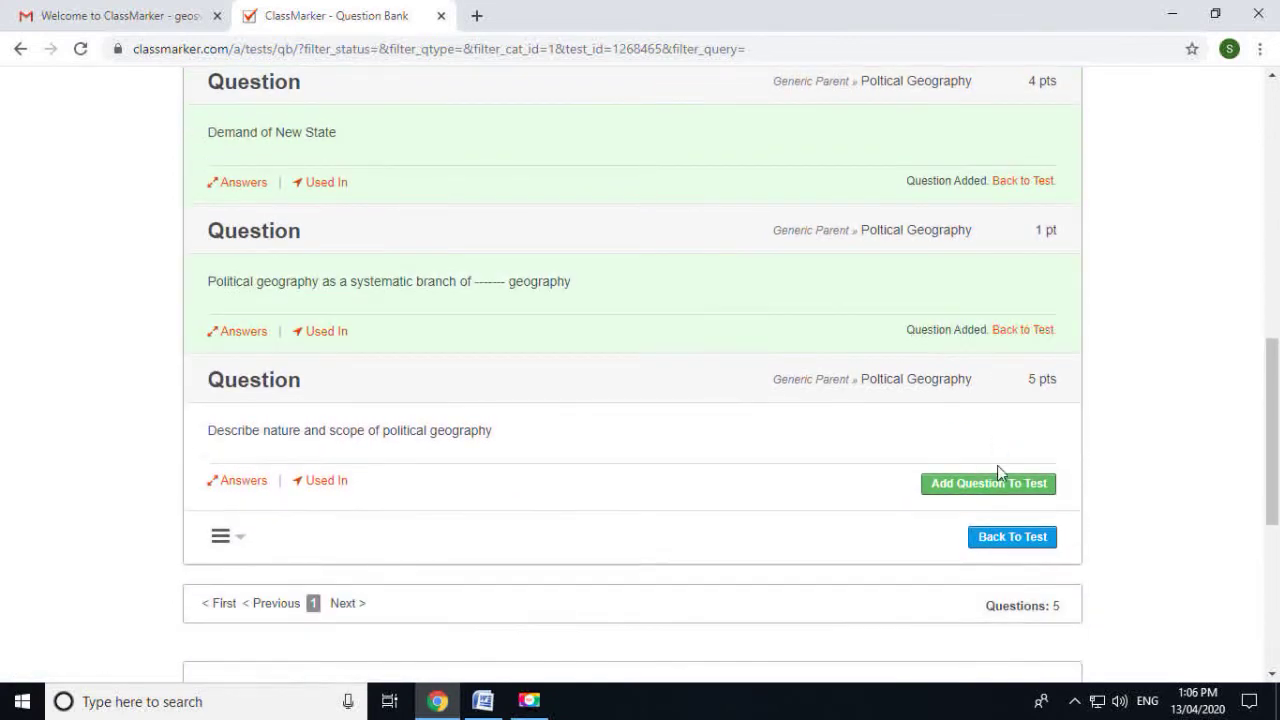
pyautogui.click(962, 485)
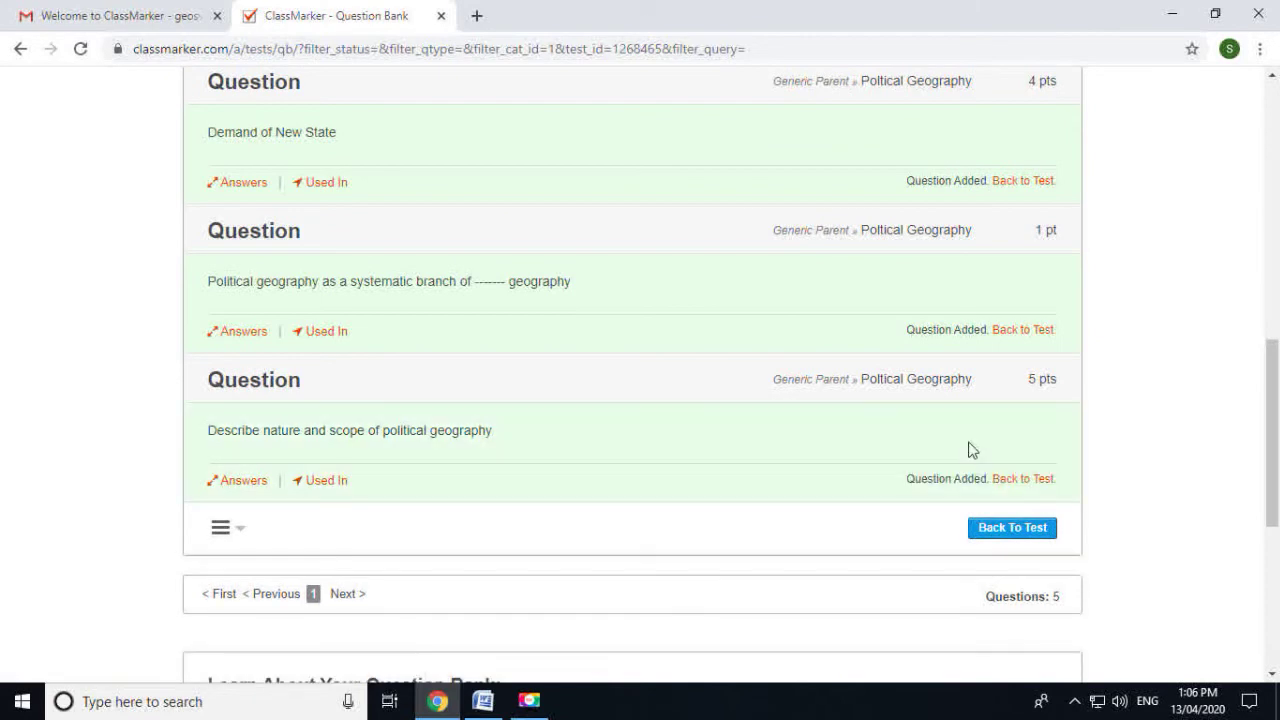
pyautogui.scroll(8, 969, 452)
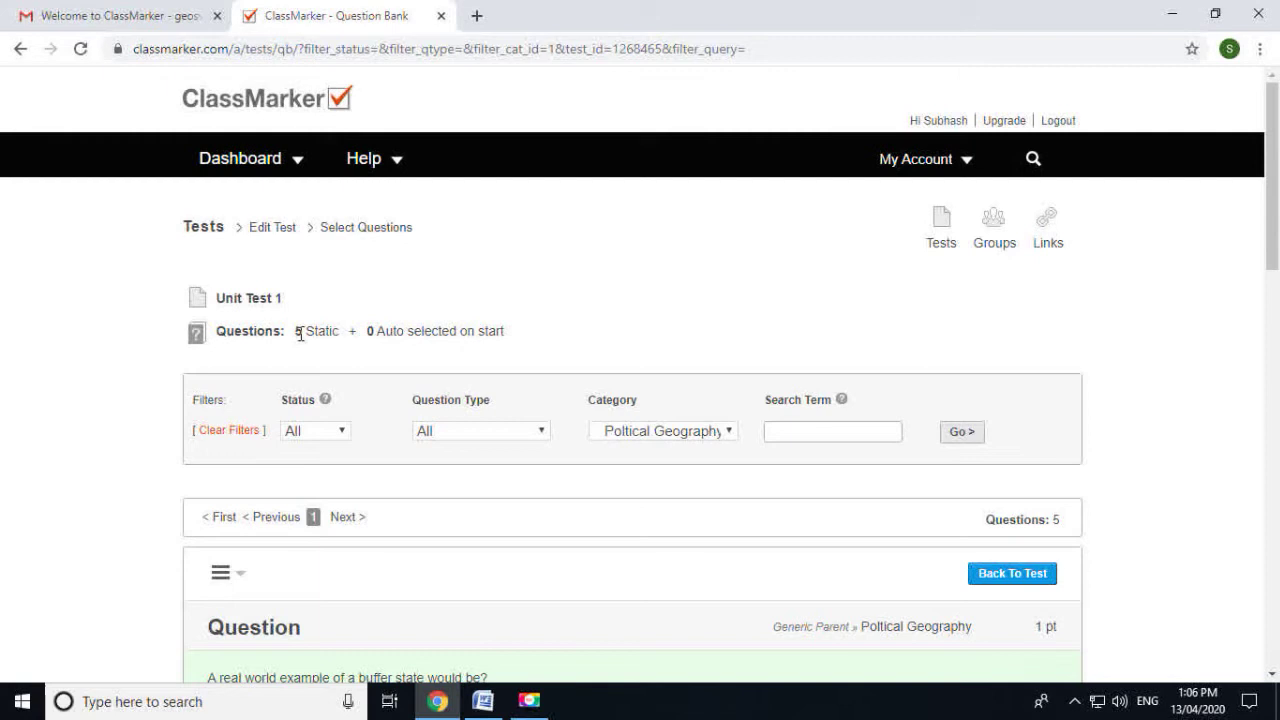
pyautogui.scroll(-9, 1034, 469)
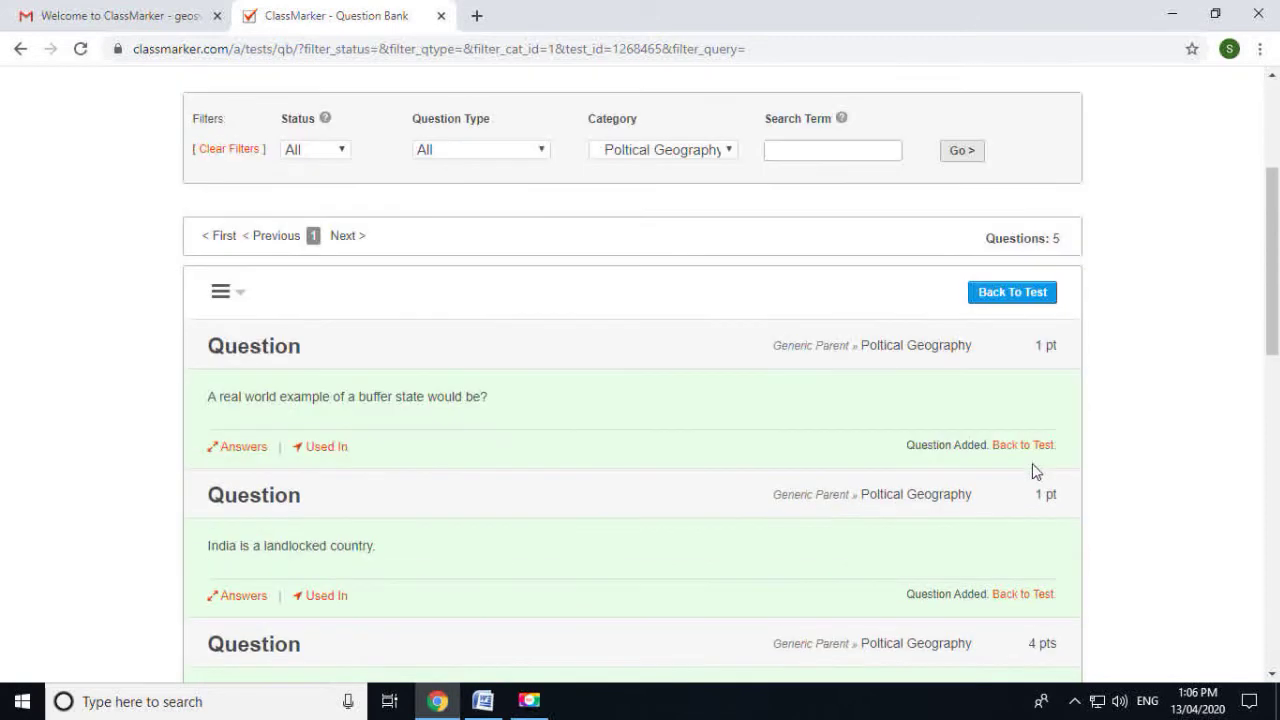
pyautogui.scroll(-5, 1029, 483)
pyautogui.scroll(4, 1029, 483)
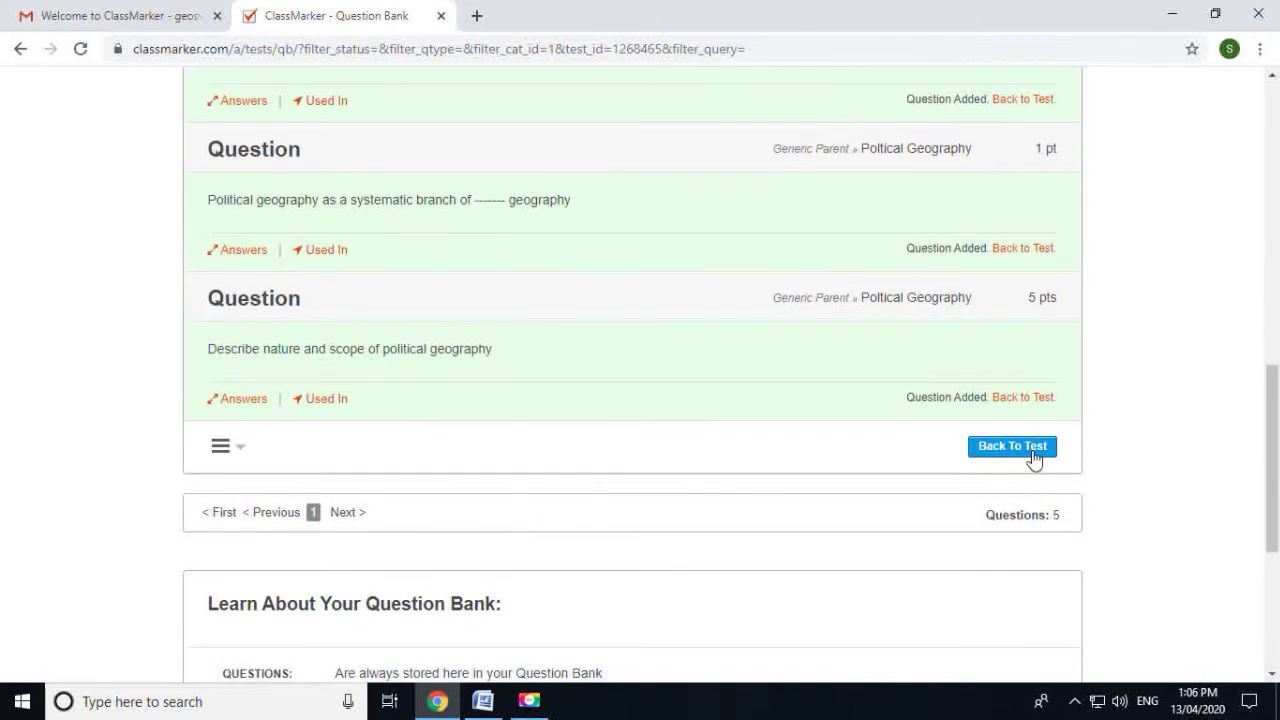
pyautogui.click(1035, 455)
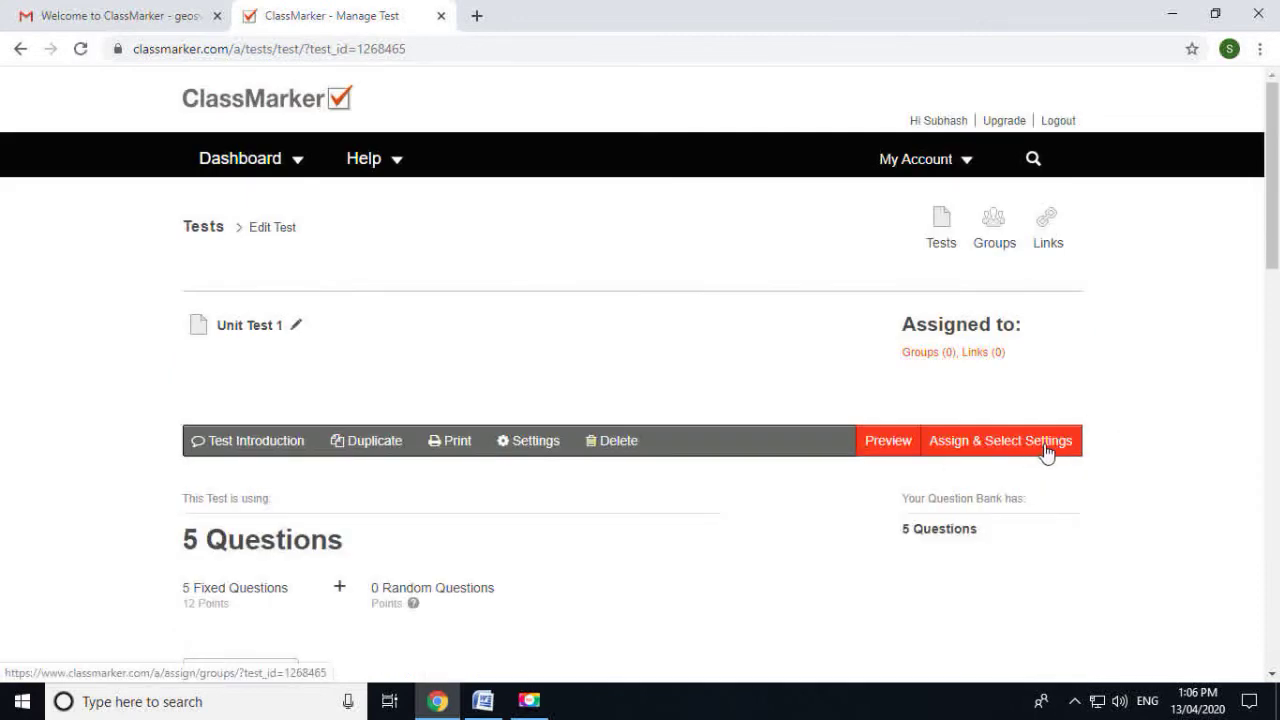
# Assign Unit Test 1 to the M.A.-I group and continue to Settings
pyautogui.click(1045, 450)
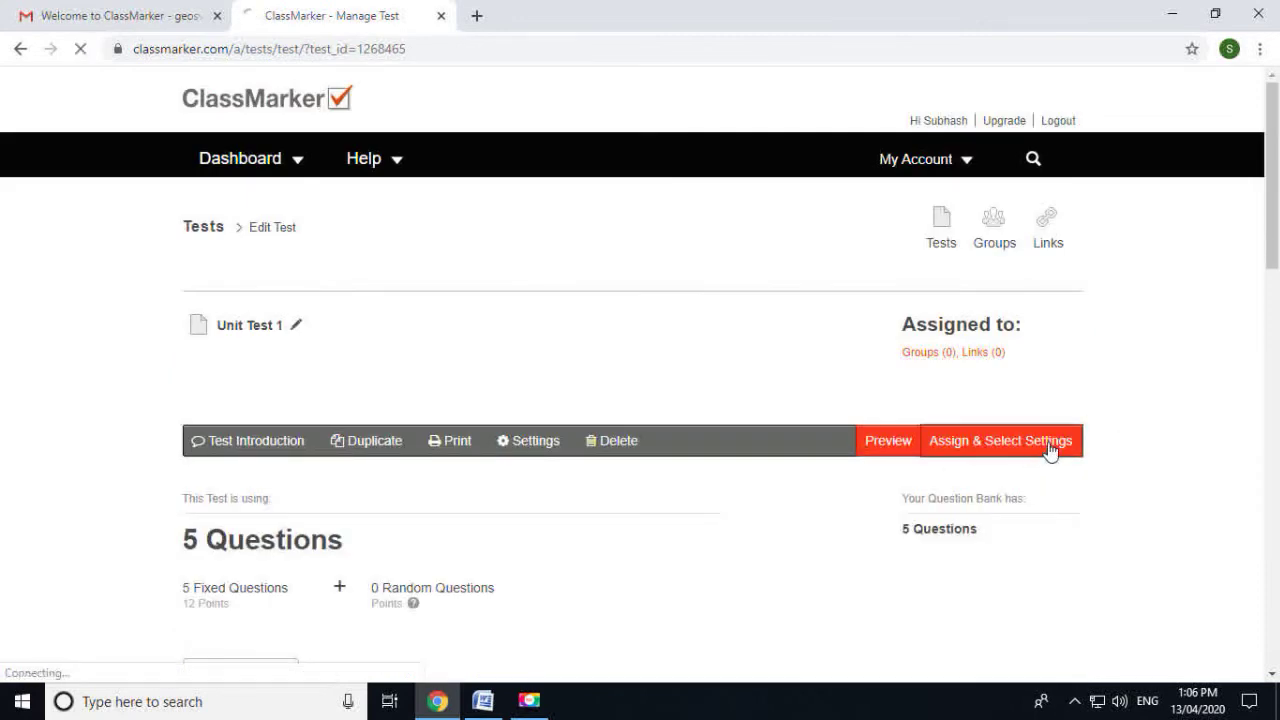
pyautogui.scroll(-3, 843, 397)
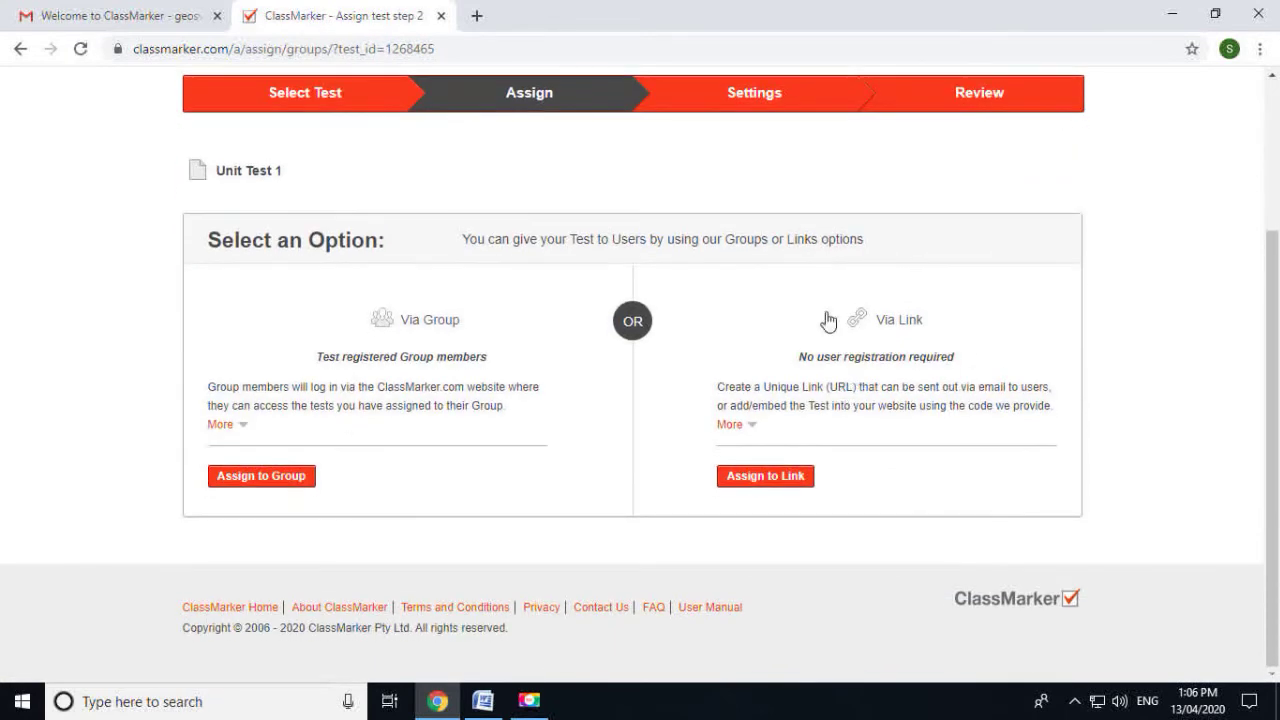
pyautogui.click(262, 476)
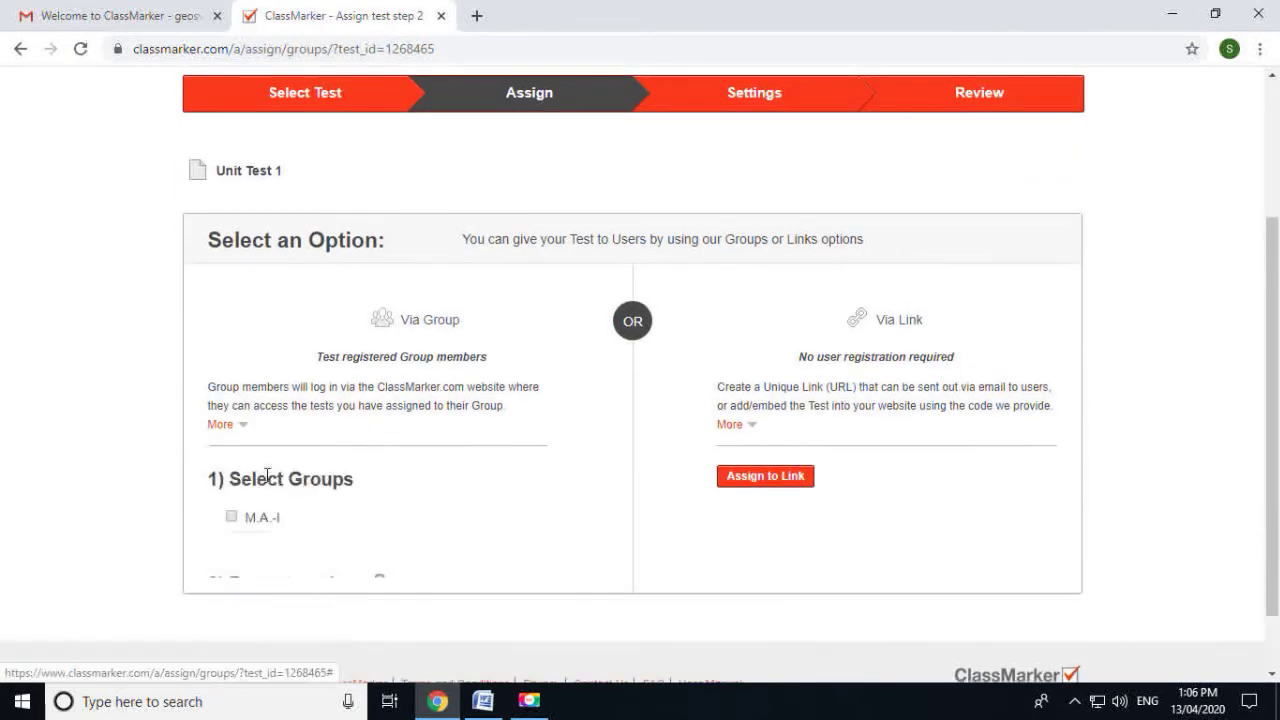
pyautogui.scroll(-1, 255, 470)
pyautogui.click(233, 424)
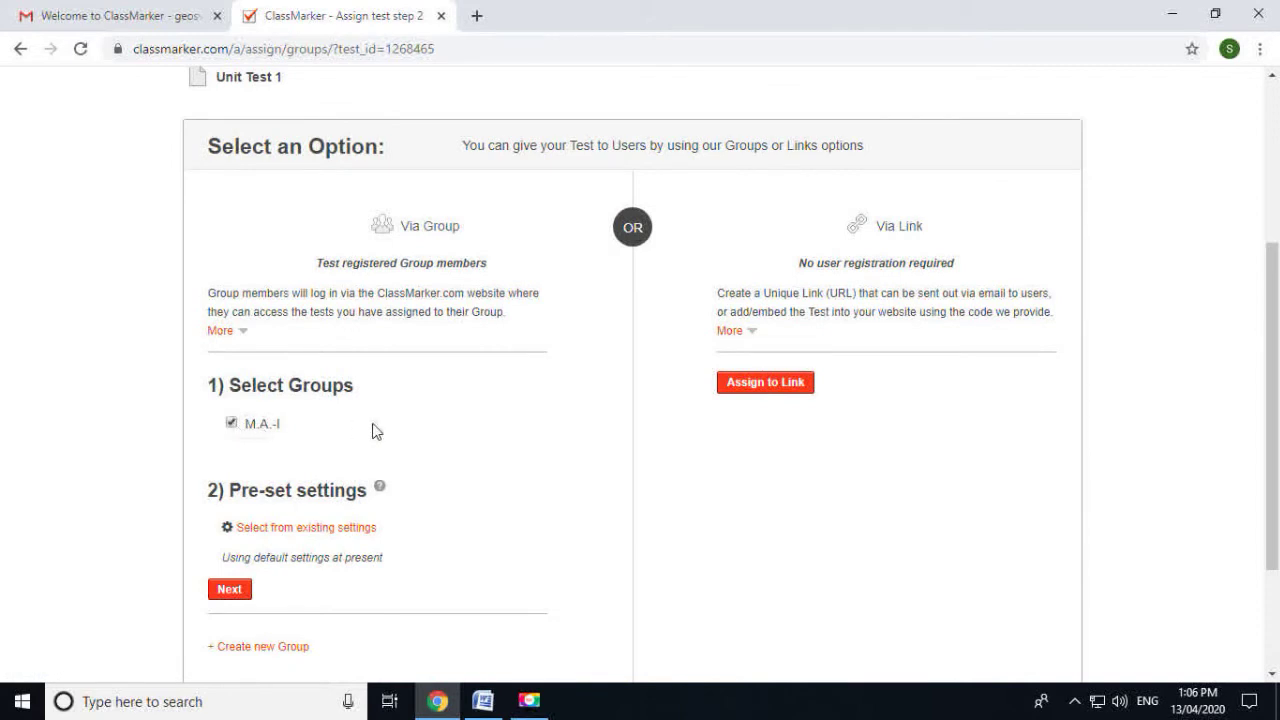
pyautogui.scroll(-1, 300, 556)
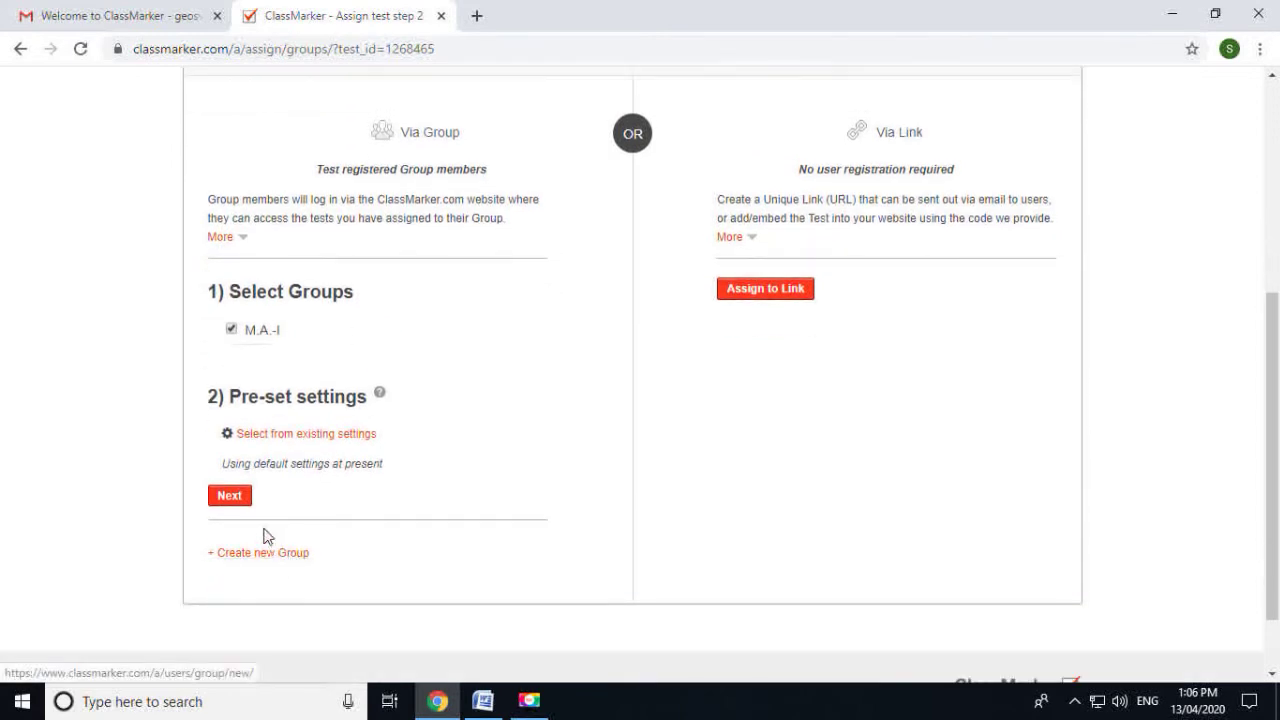
pyautogui.click(243, 503)
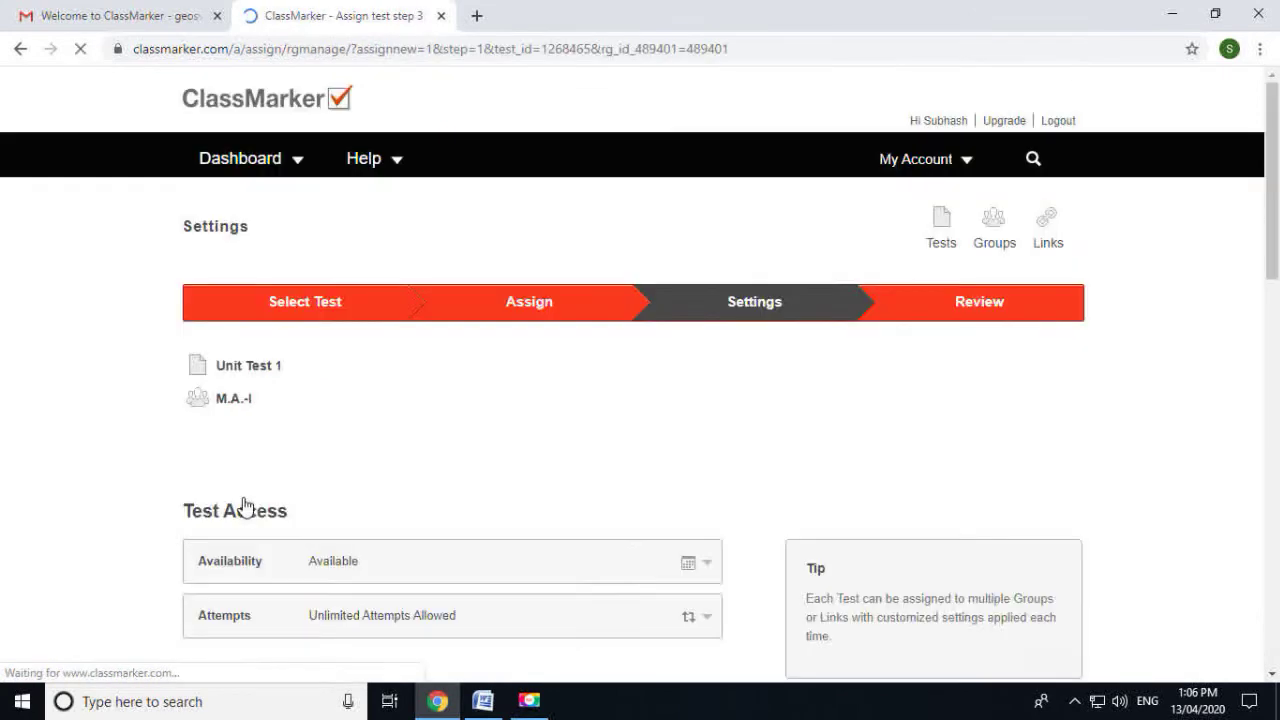
# Make Unit Test 1 available from 04/13/2020 to 04/15/2020
pyautogui.scroll(-1, 431, 481)
pyautogui.scroll(1, 431, 481)
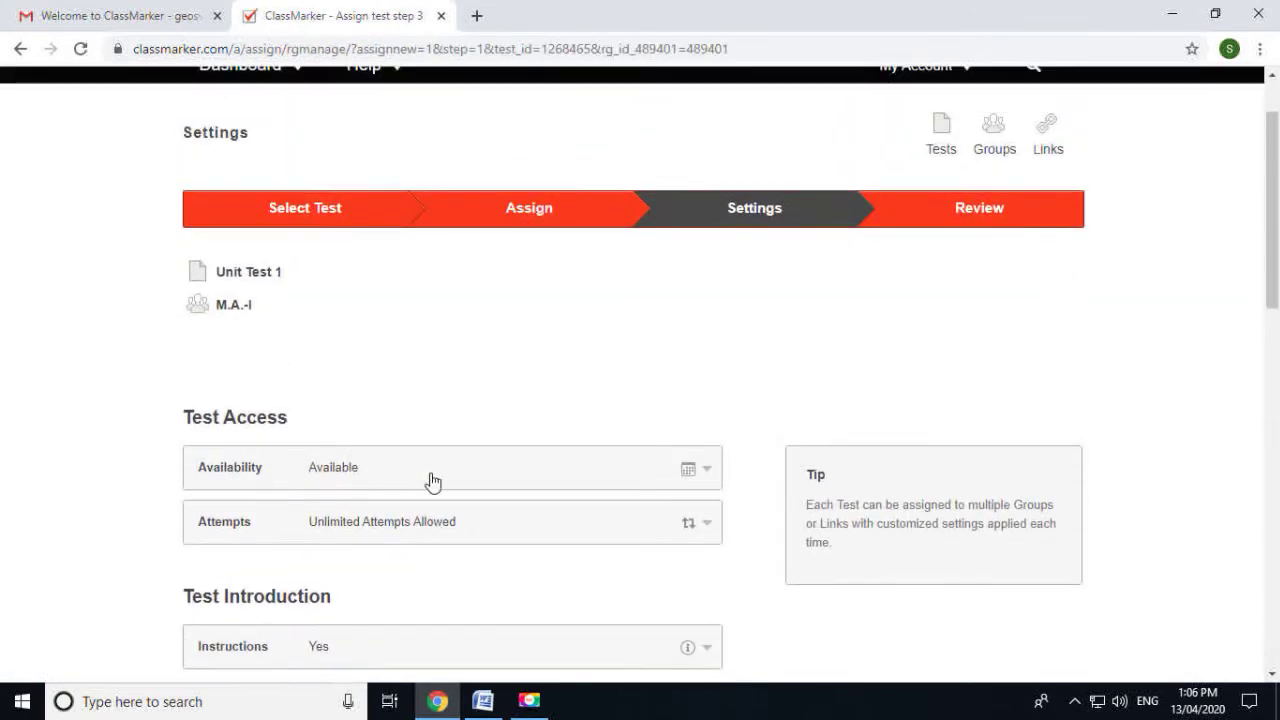
pyautogui.click(328, 476)
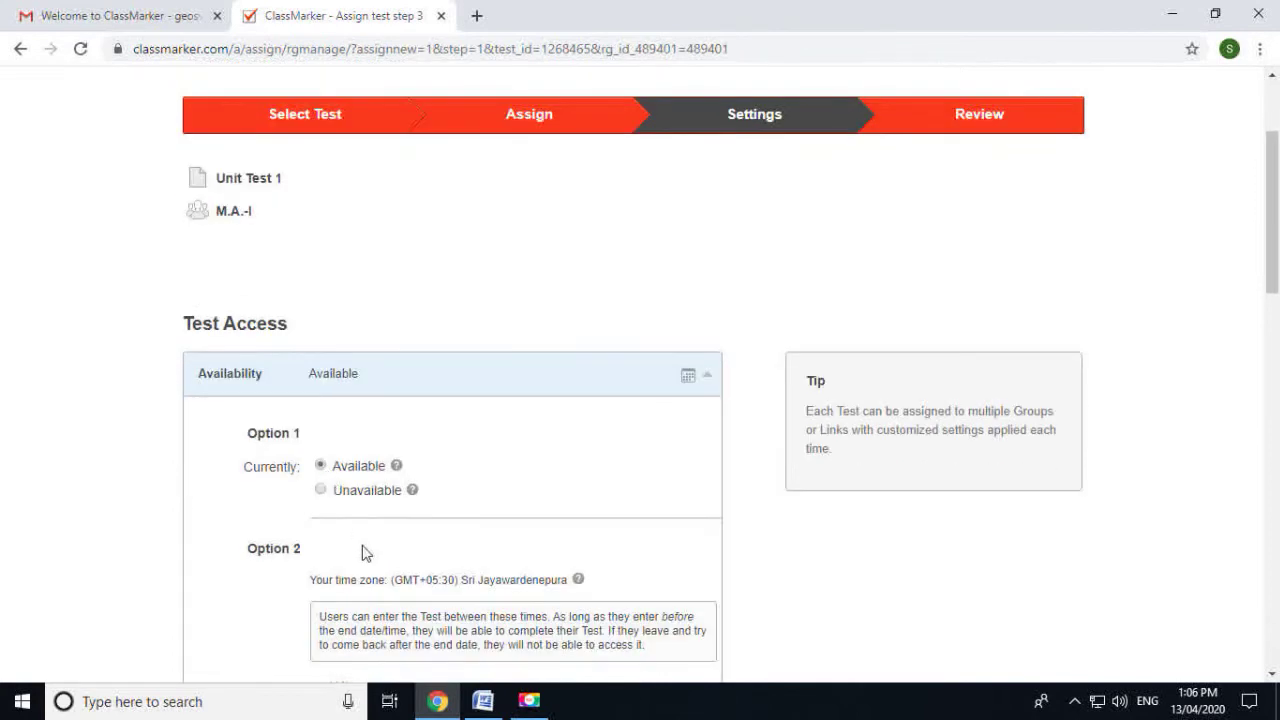
pyautogui.scroll(-3, 360, 549)
pyautogui.click(368, 522)
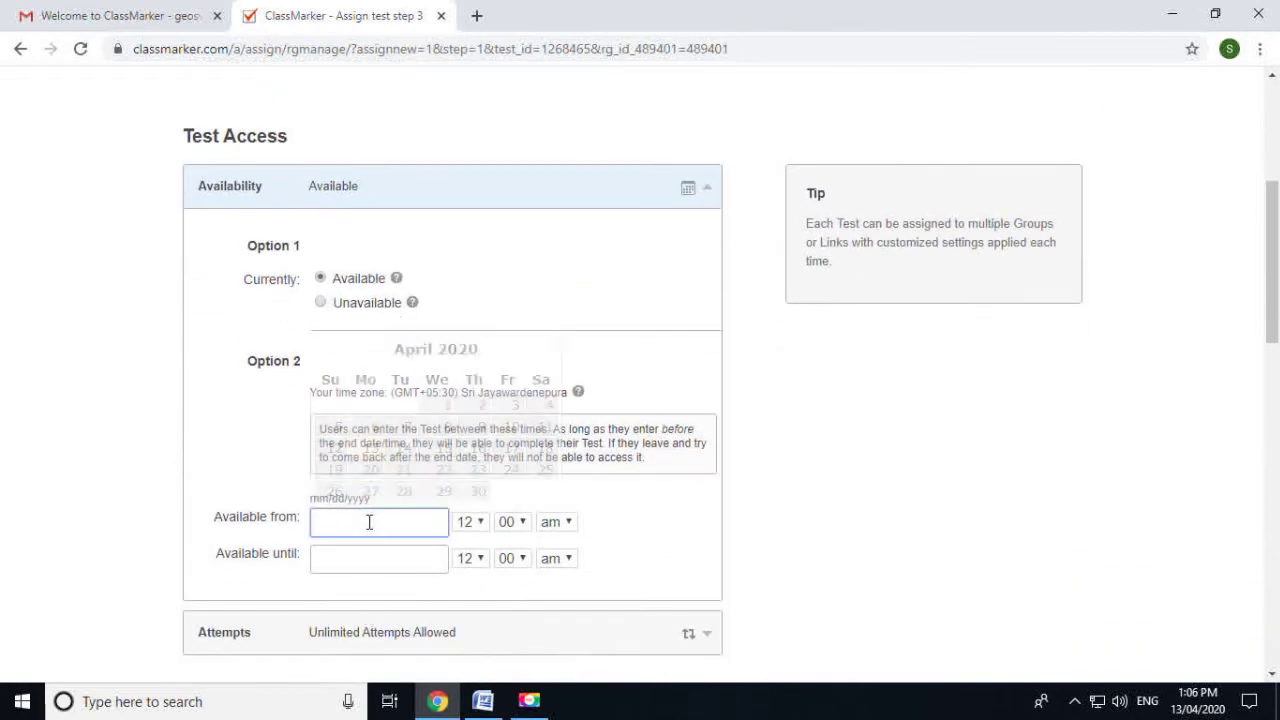
pyautogui.click(371, 448)
pyautogui.scroll(-1, 311, 509)
pyautogui.click(346, 466)
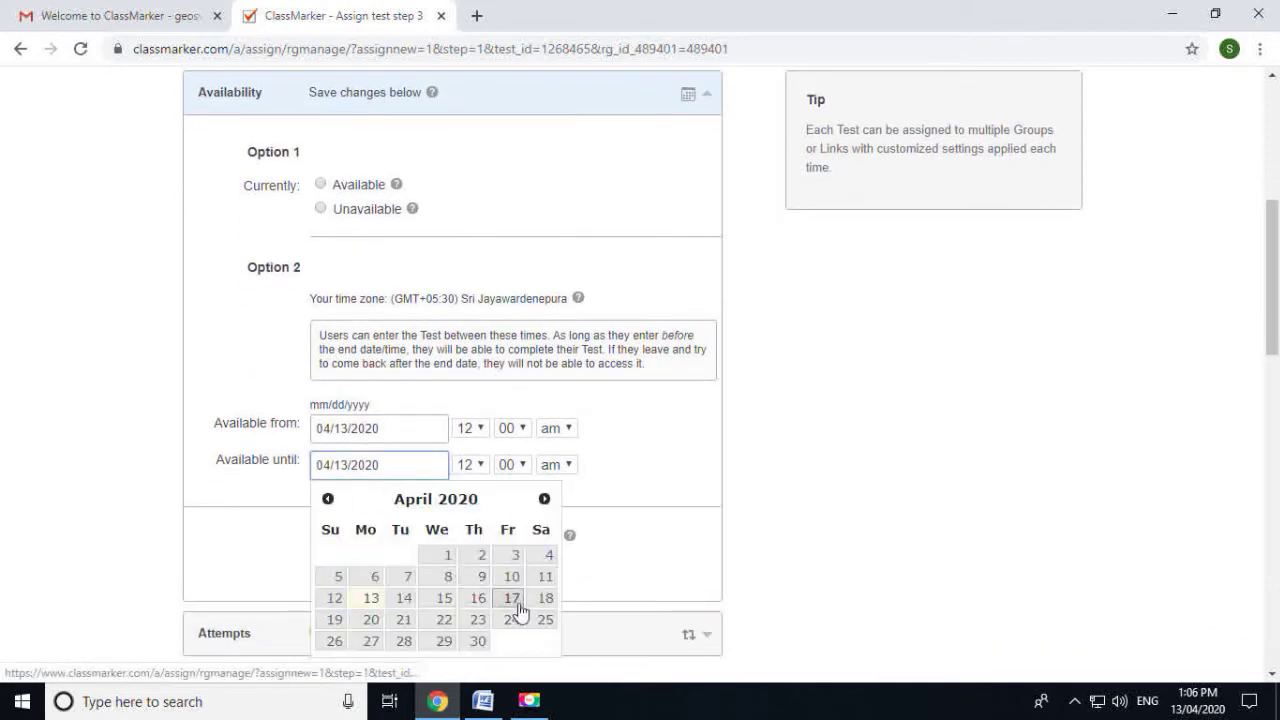
pyautogui.click(444, 600)
# Adjust the number of attempts allowed for the test
pyautogui.scroll(-2, 462, 535)
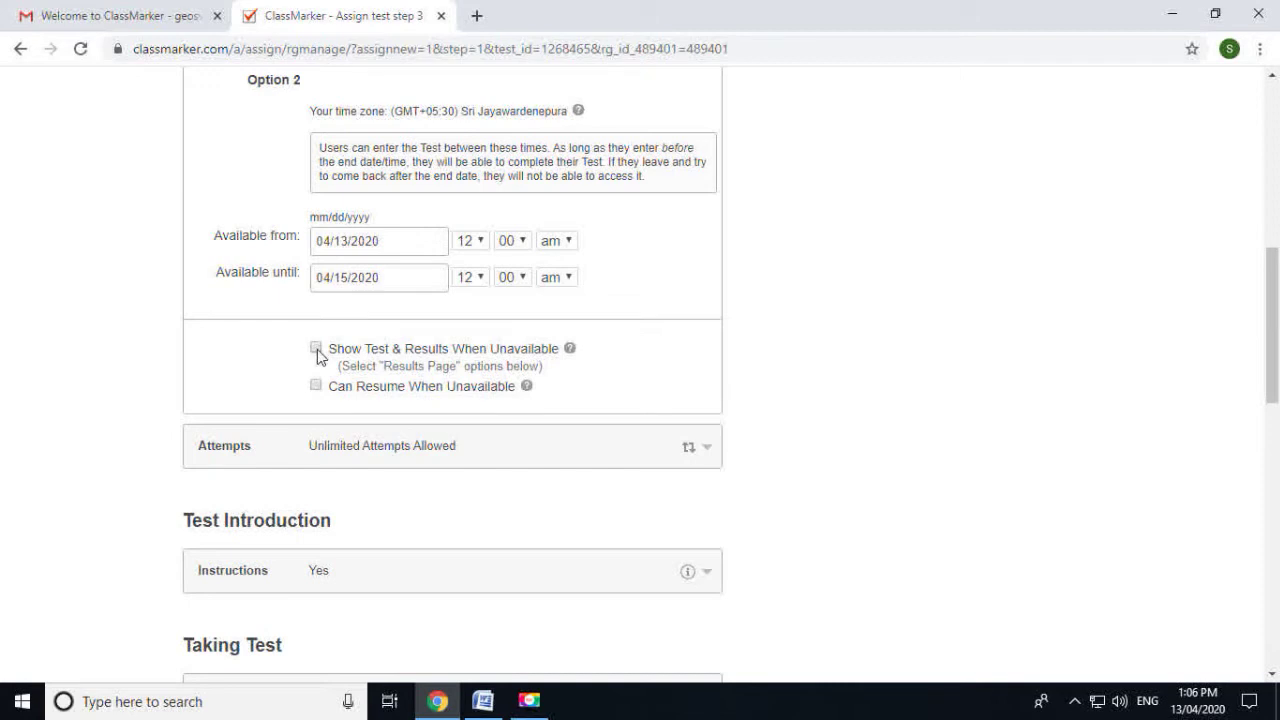
pyautogui.scroll(-1, 611, 443)
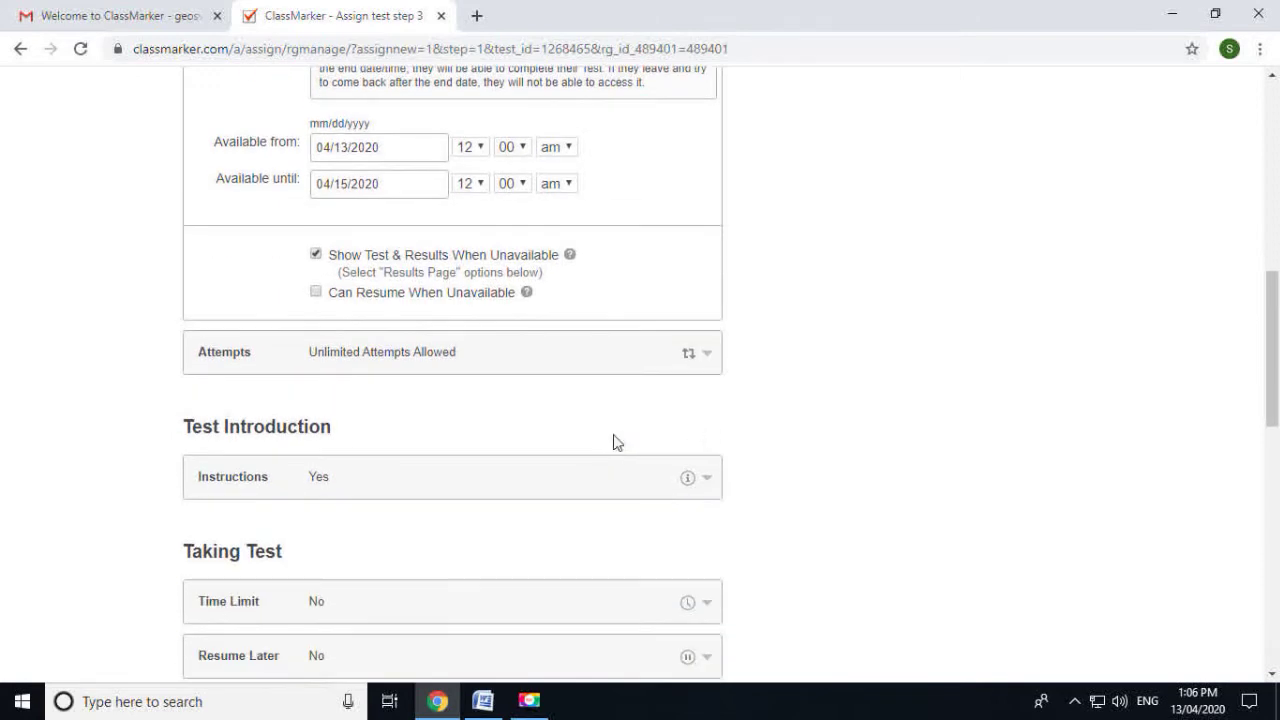
pyautogui.click(424, 358)
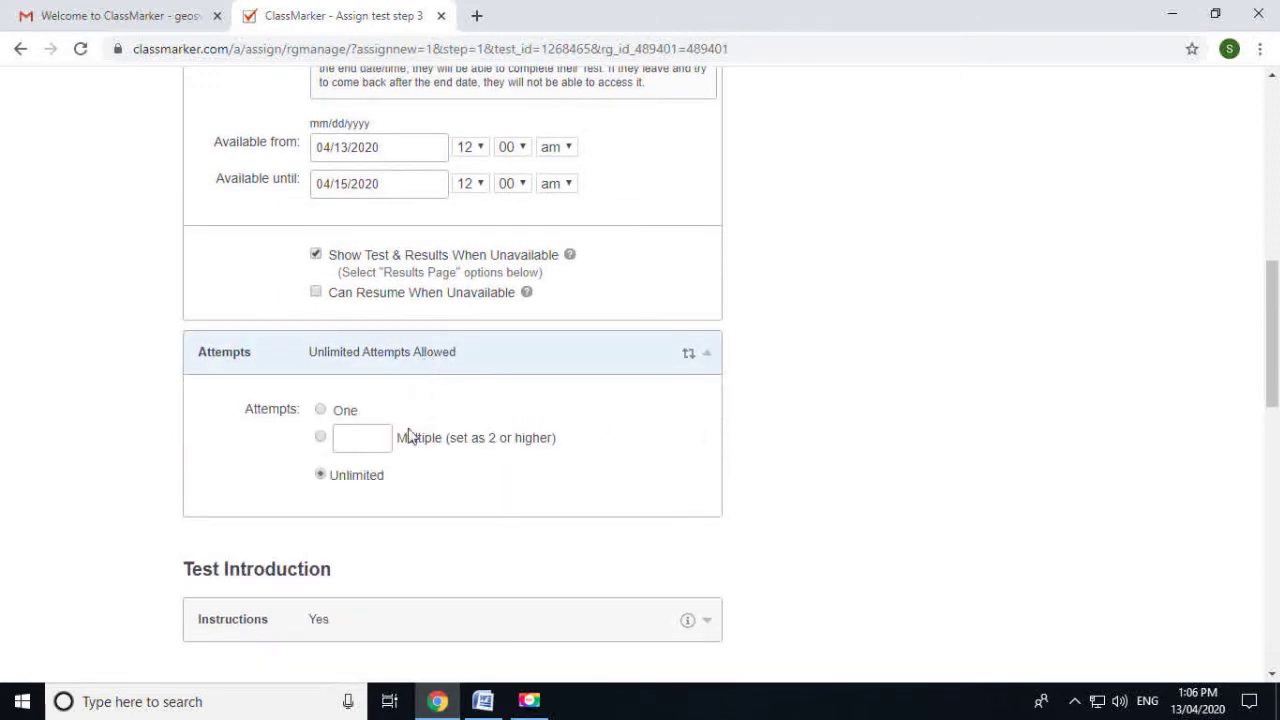
pyautogui.click(369, 439)
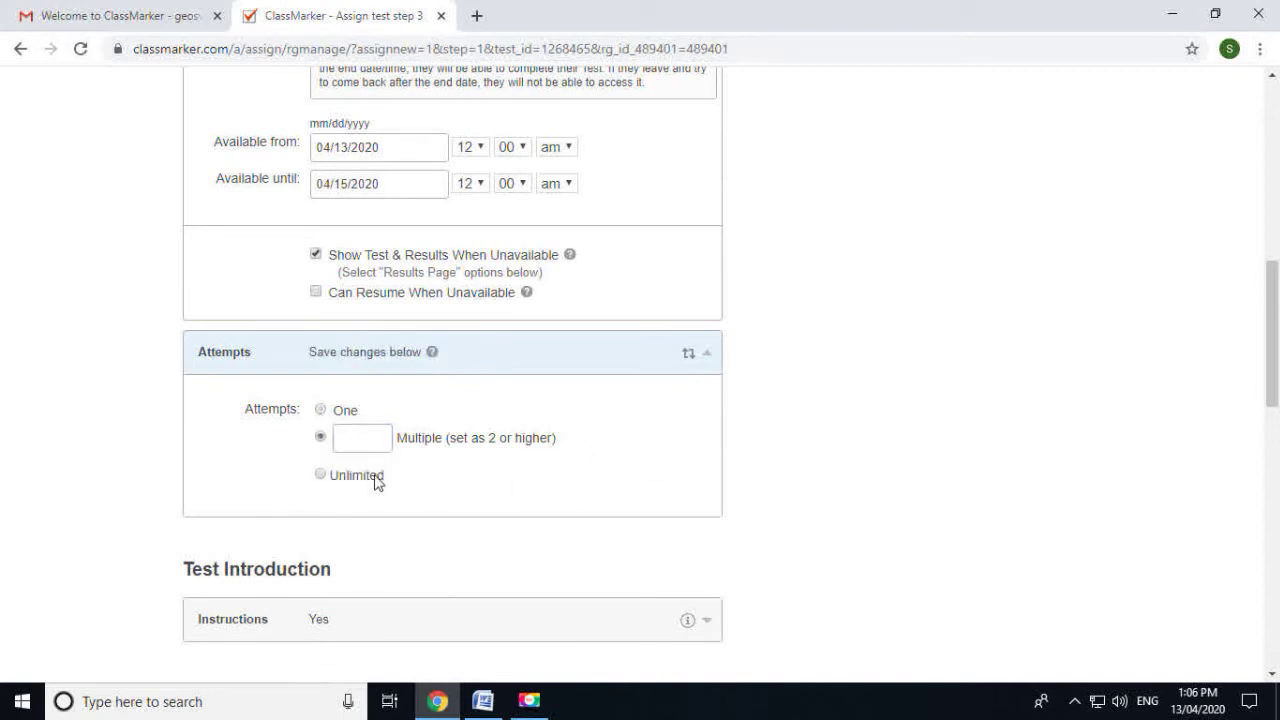
pyautogui.click(360, 484)
pyautogui.scroll(-2, 428, 490)
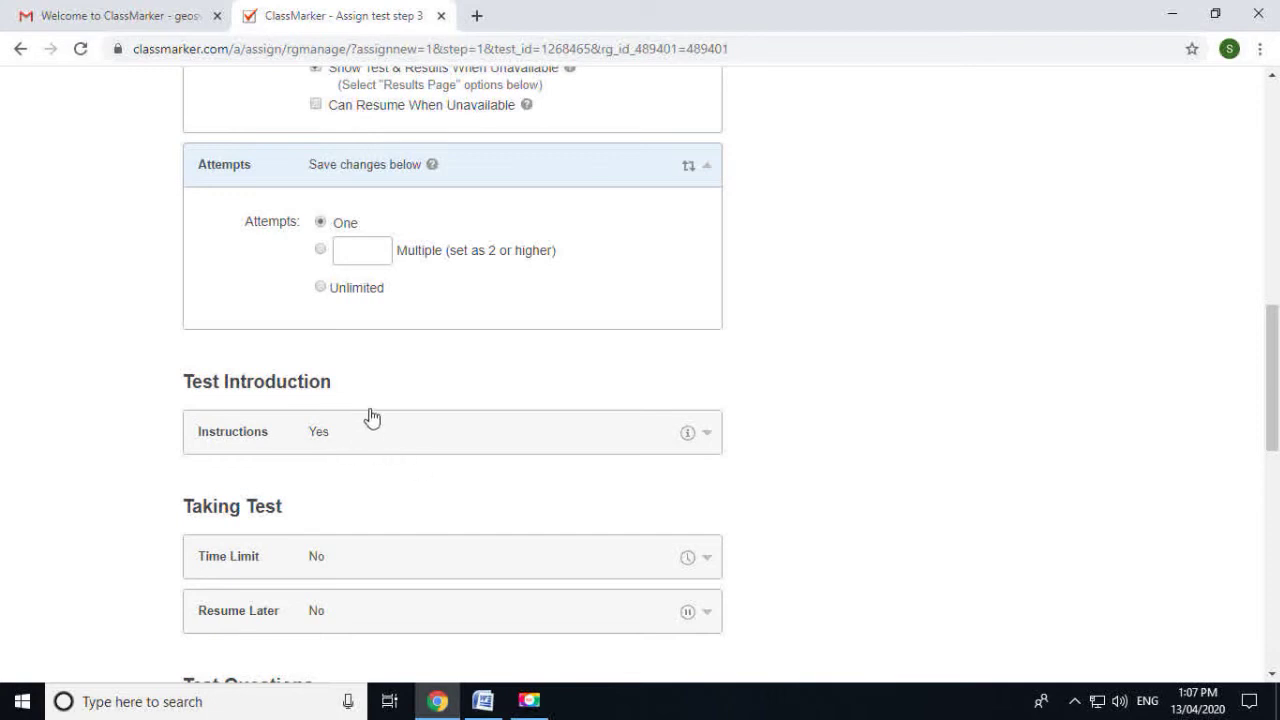
# Set the test's time limit to 20 minutes
pyautogui.click(325, 441)
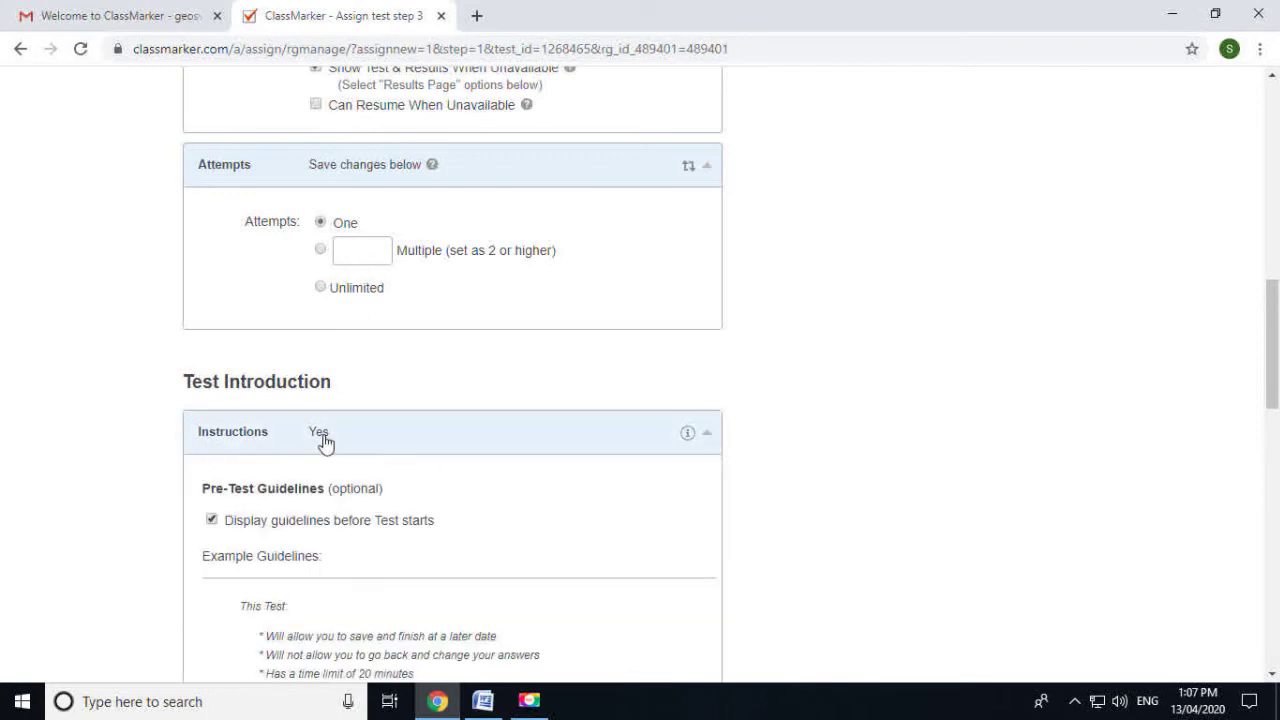
pyautogui.scroll(-2, 325, 441)
pyautogui.scroll(-2, 445, 435)
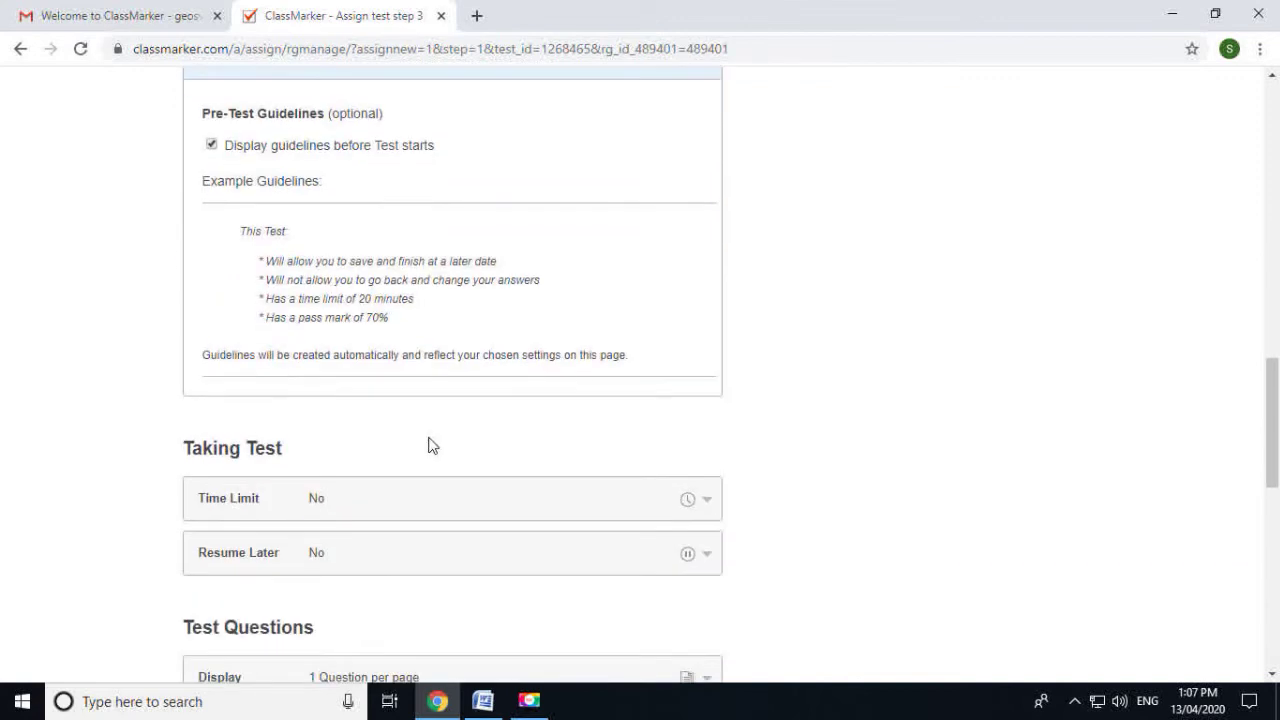
pyautogui.click(363, 505)
pyautogui.scroll(-1, 355, 490)
pyautogui.click(316, 470)
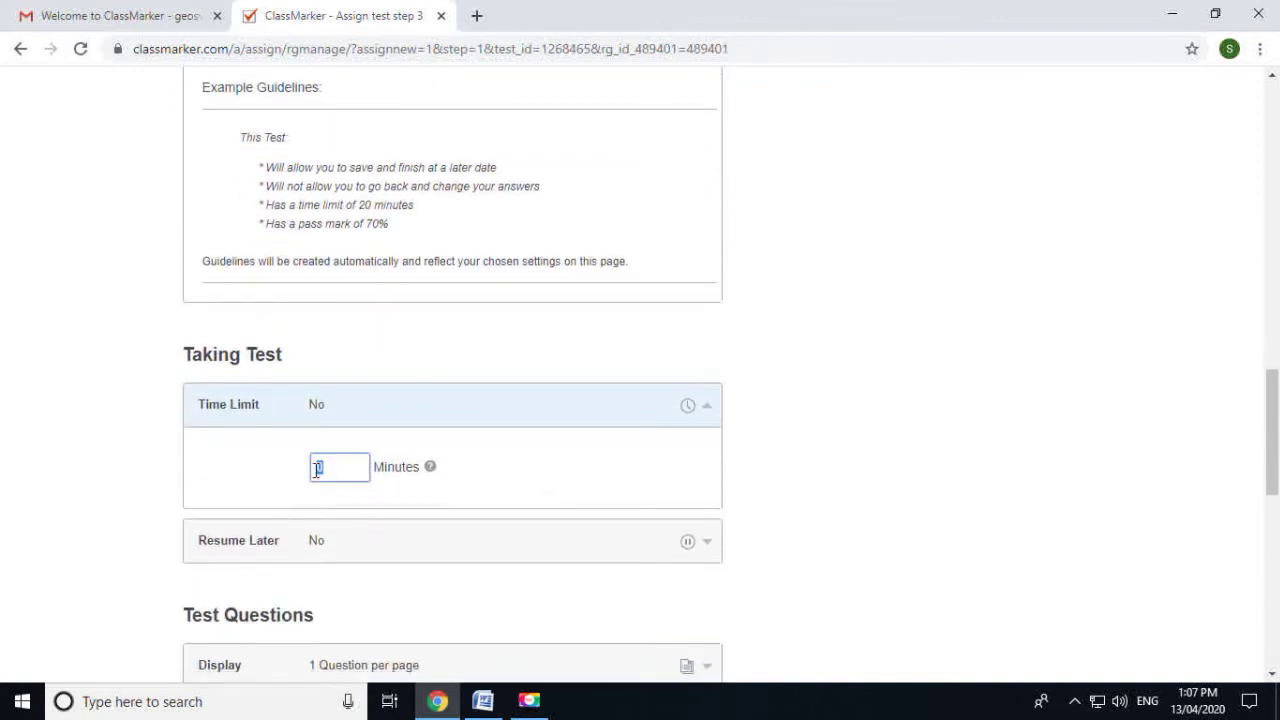
pyautogui.write('10')
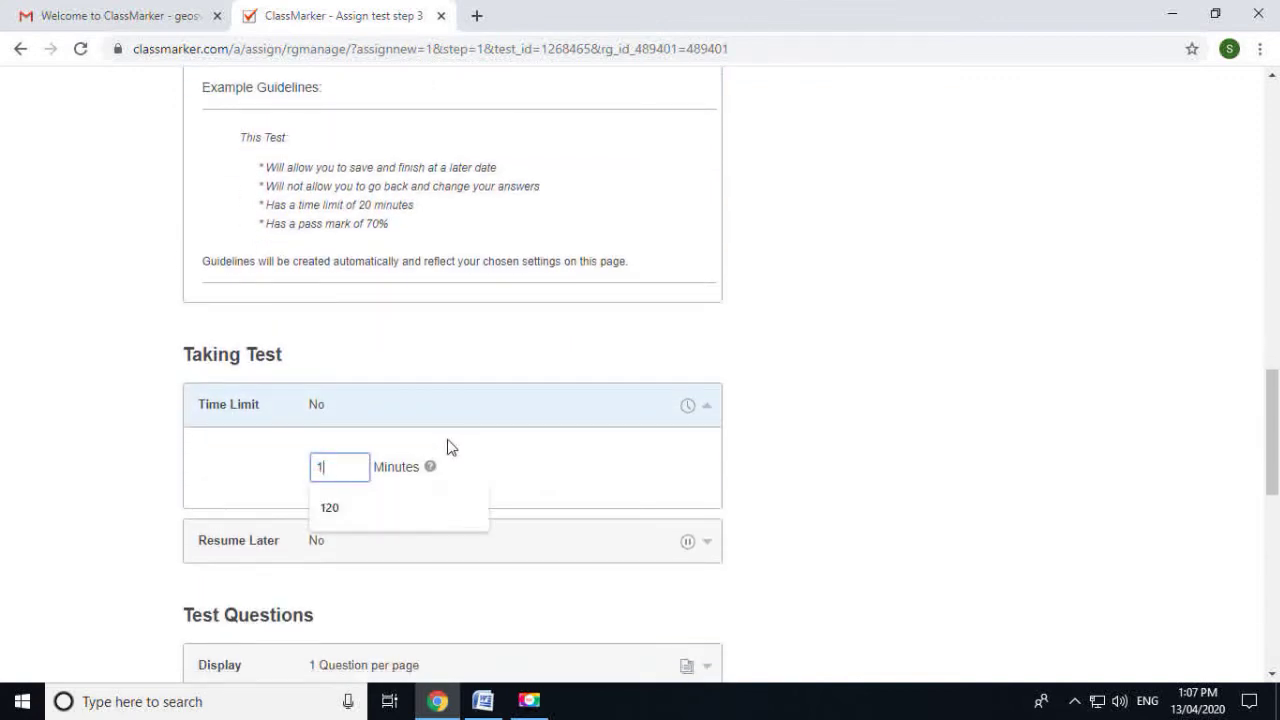
pyautogui.click(744, 461)
pyautogui.scroll(-2, 750, 482)
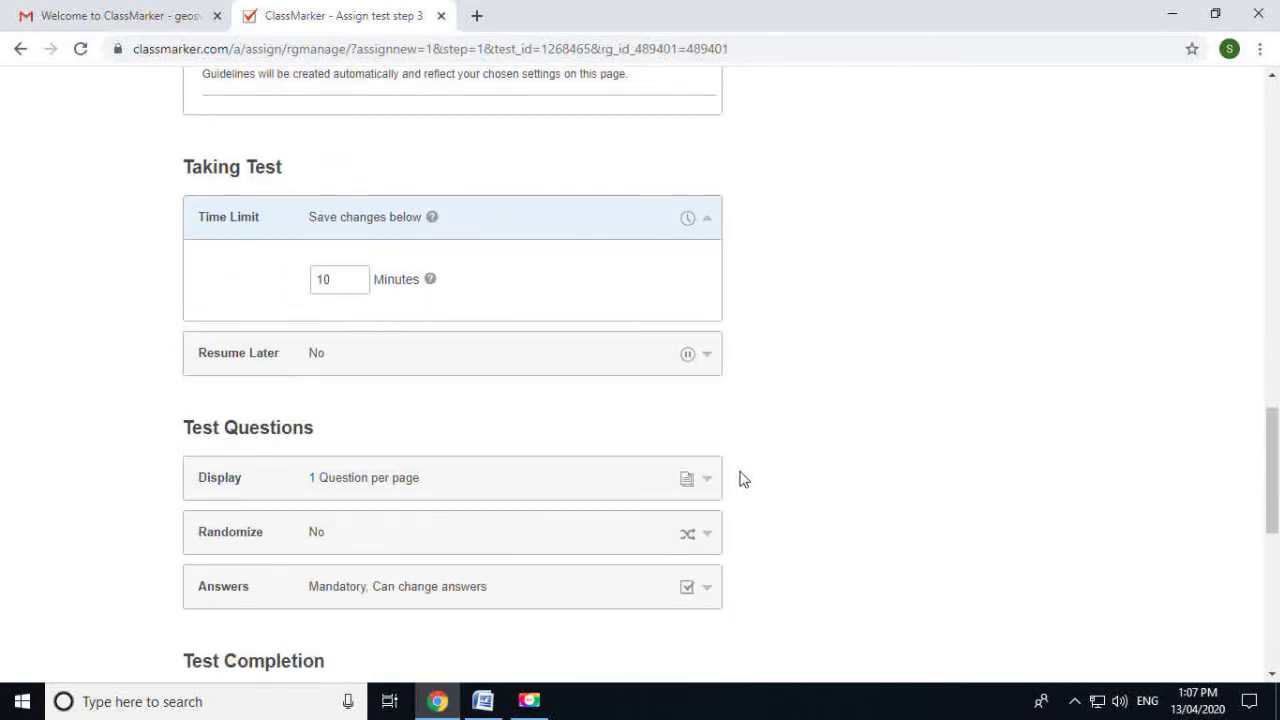
pyautogui.click(321, 279)
pyautogui.write('2')
pyautogui.click(735, 363)
# Review the Resume Later options, leaving it set to No
pyautogui.click(368, 356)
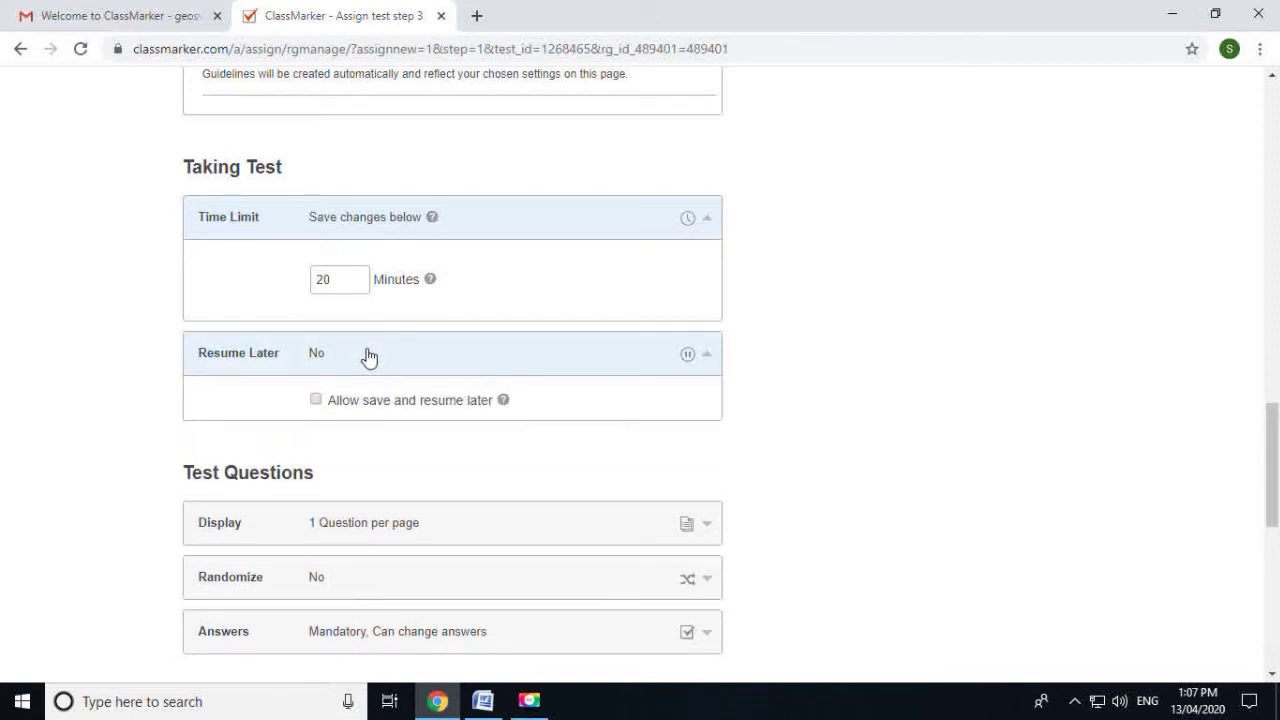
pyautogui.scroll(-1, 368, 356)
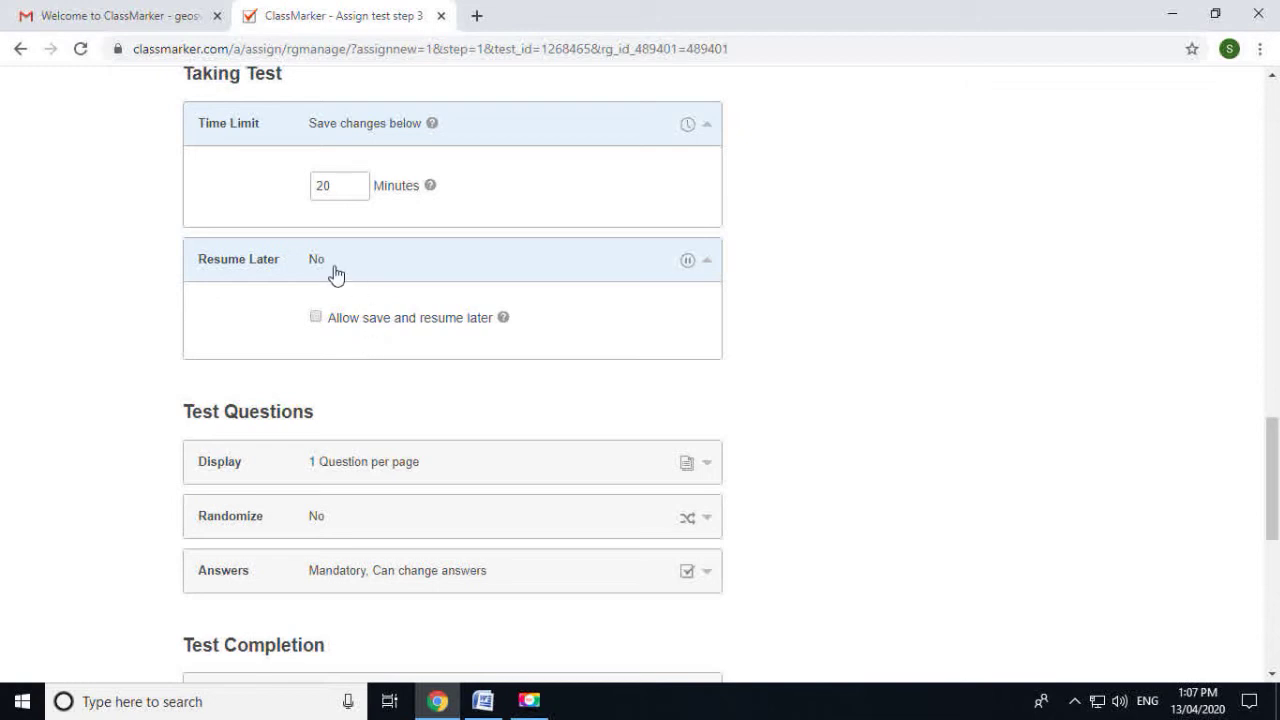
pyautogui.scroll(-1, 476, 420)
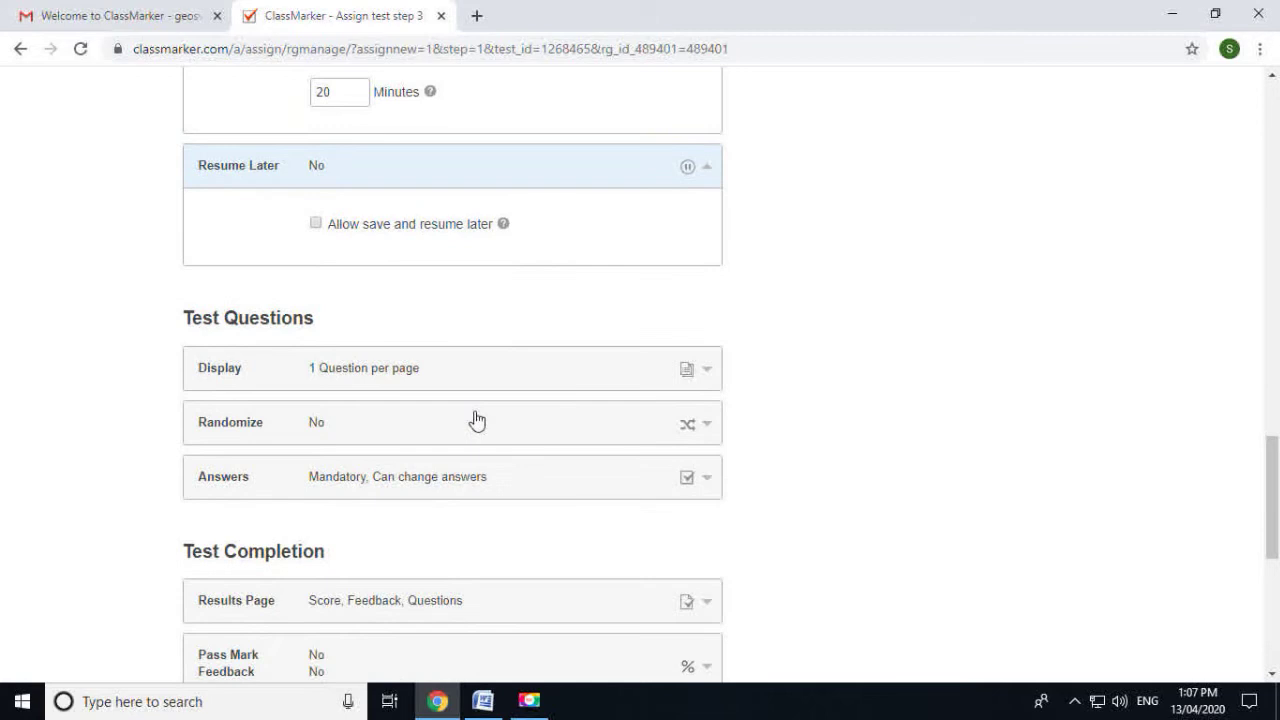
# Show 2 questions per page and give questions in random order
pyautogui.click(398, 370)
pyautogui.scroll(-1, 380, 360)
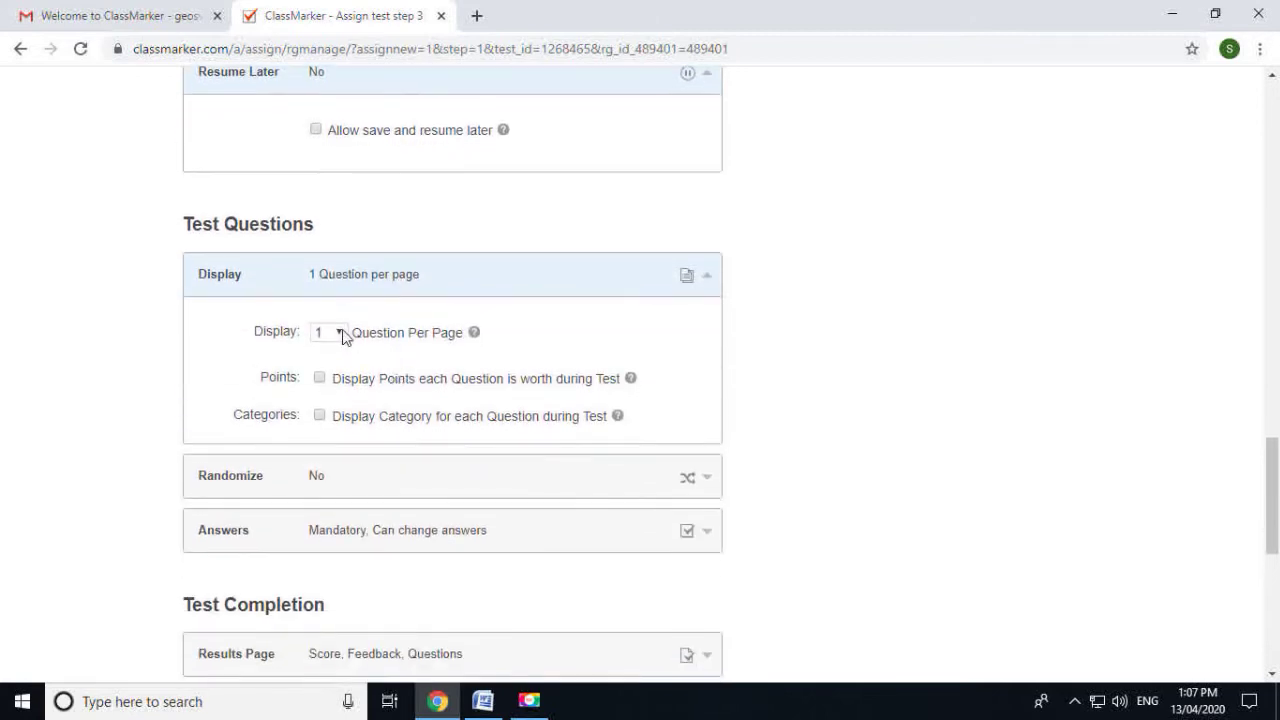
pyautogui.click(339, 334)
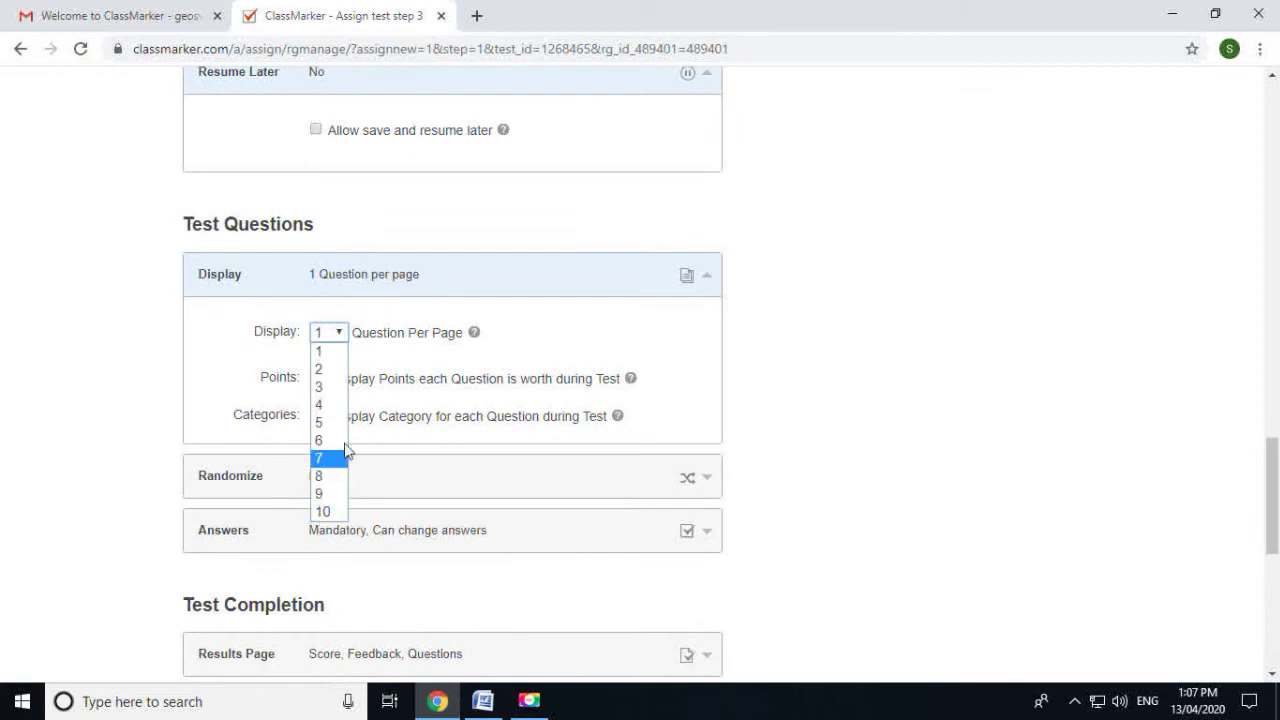
pyautogui.click(330, 370)
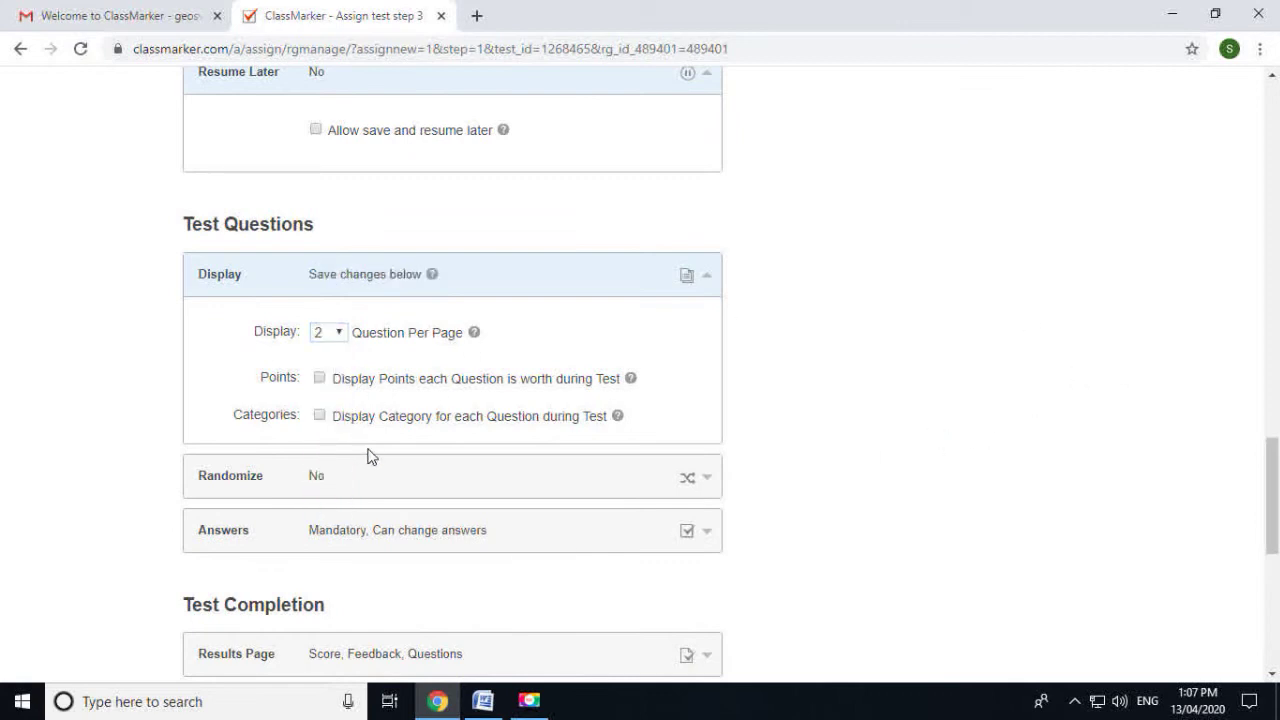
pyautogui.scroll(-1, 372, 450)
pyautogui.click(323, 381)
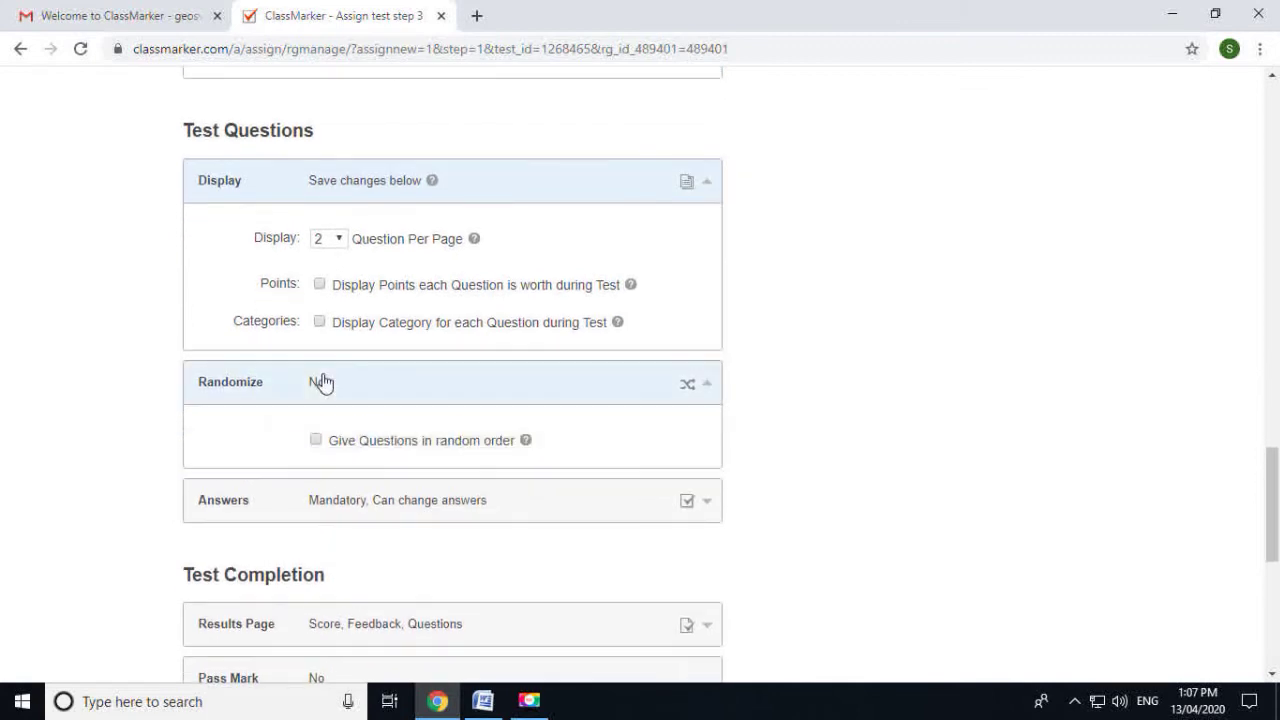
pyautogui.click(316, 443)
pyautogui.scroll(-1, 428, 474)
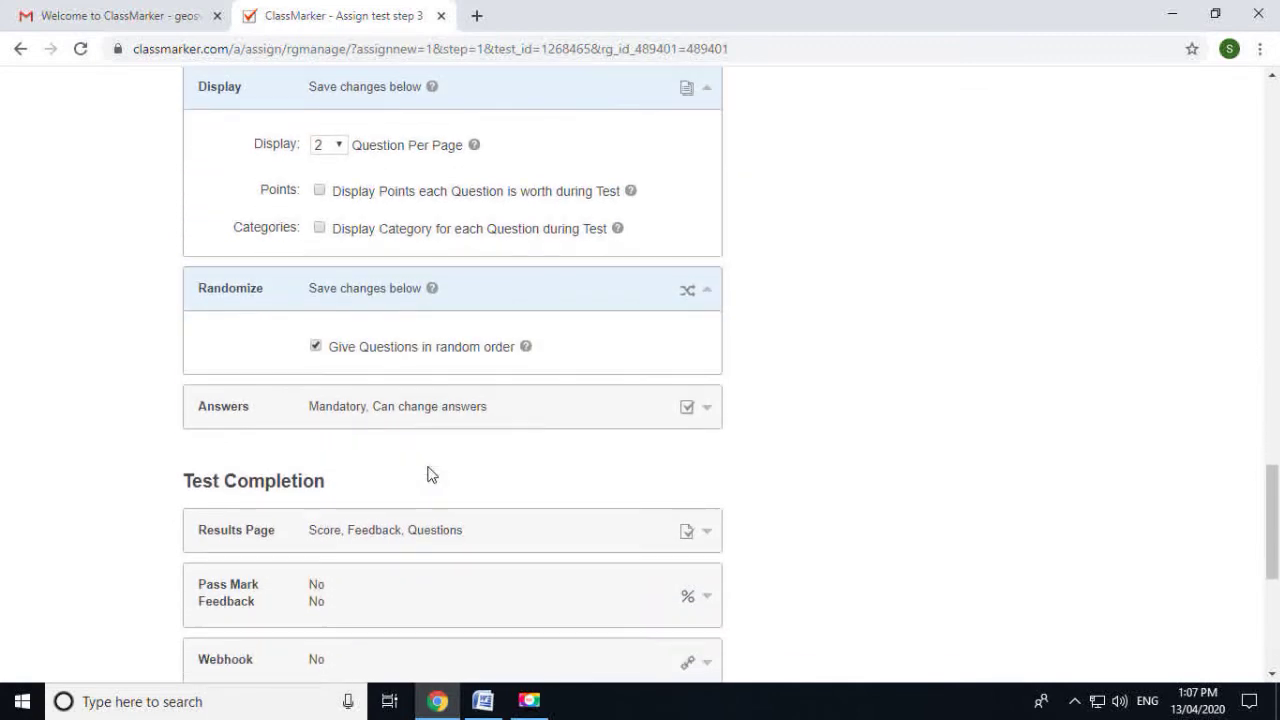
# Hide correct answers on the results page, keeping percentage, feedback and graded questions
pyautogui.click(425, 410)
pyautogui.scroll(-1, 431, 417)
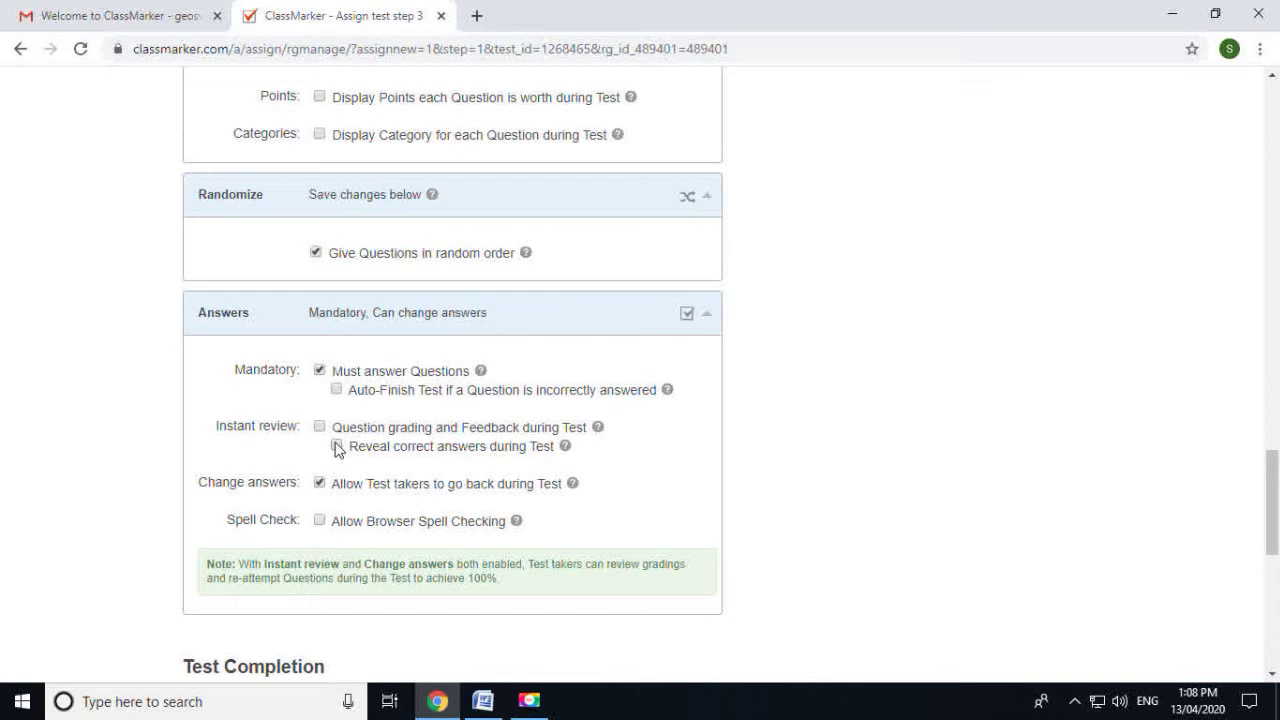
pyautogui.scroll(-3, 336, 455)
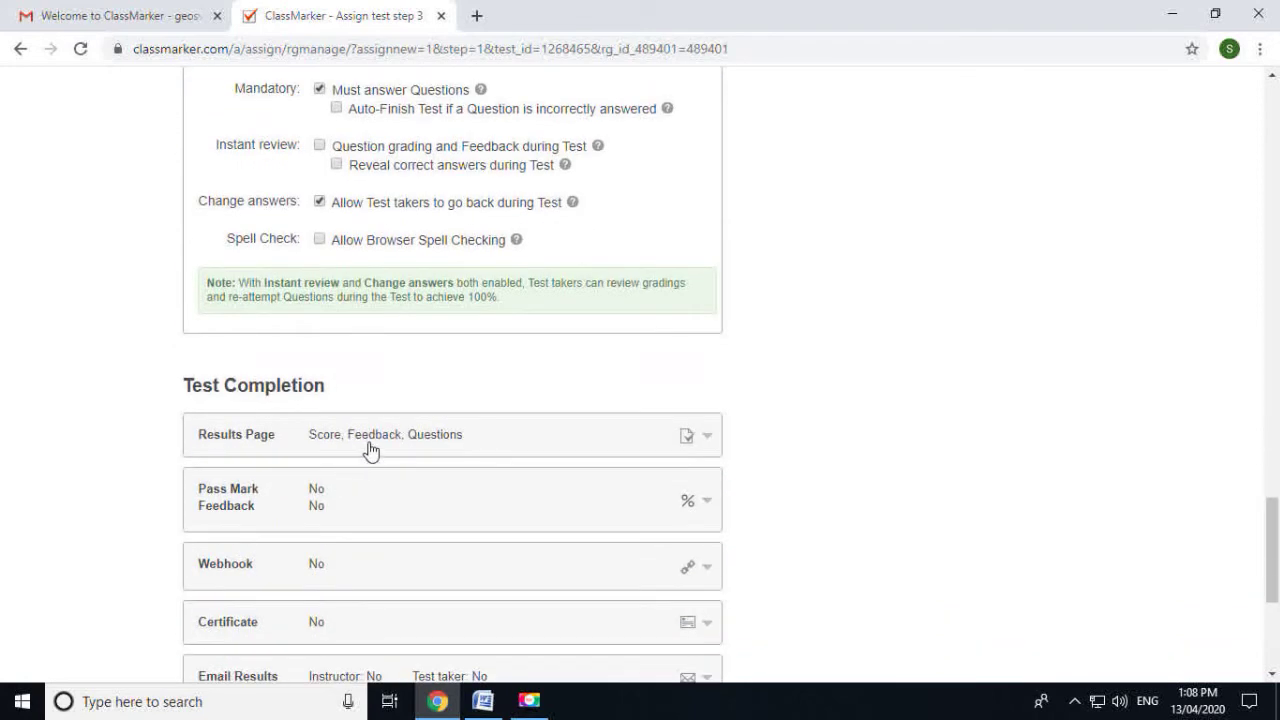
pyautogui.click(369, 447)
pyautogui.scroll(-2, 371, 449)
pyautogui.scroll(-1, 428, 570)
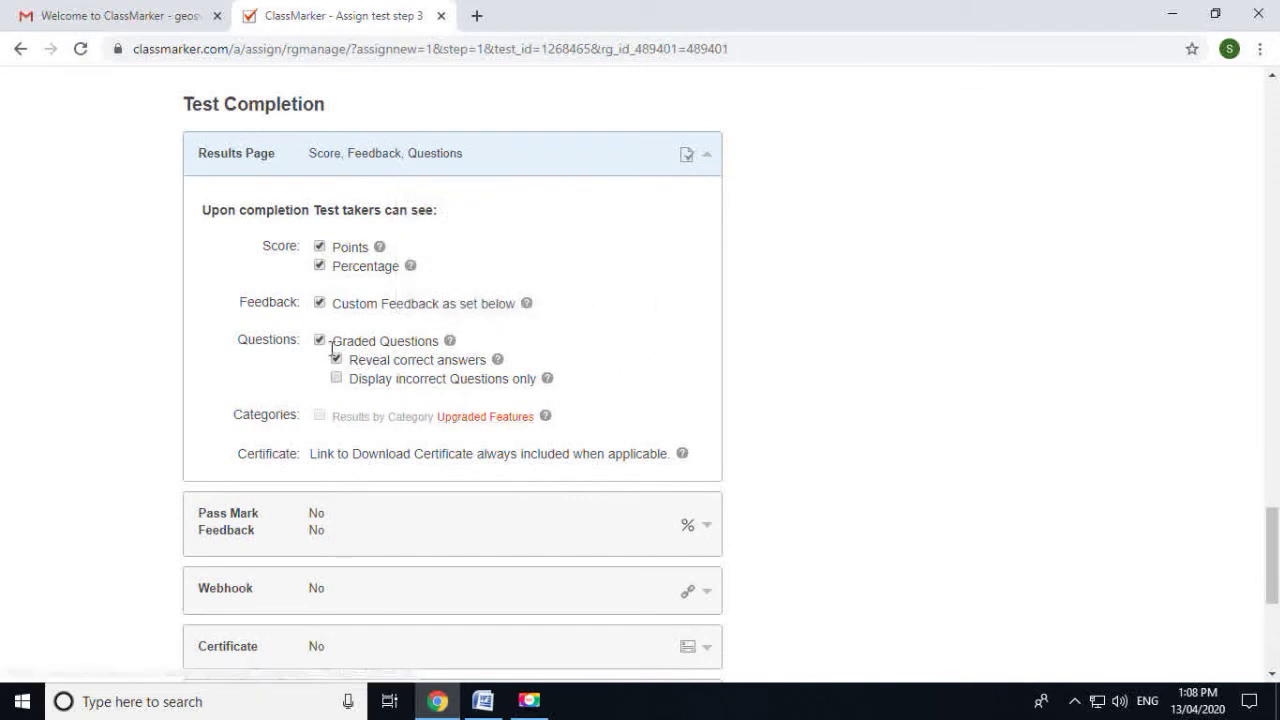
pyautogui.click(336, 359)
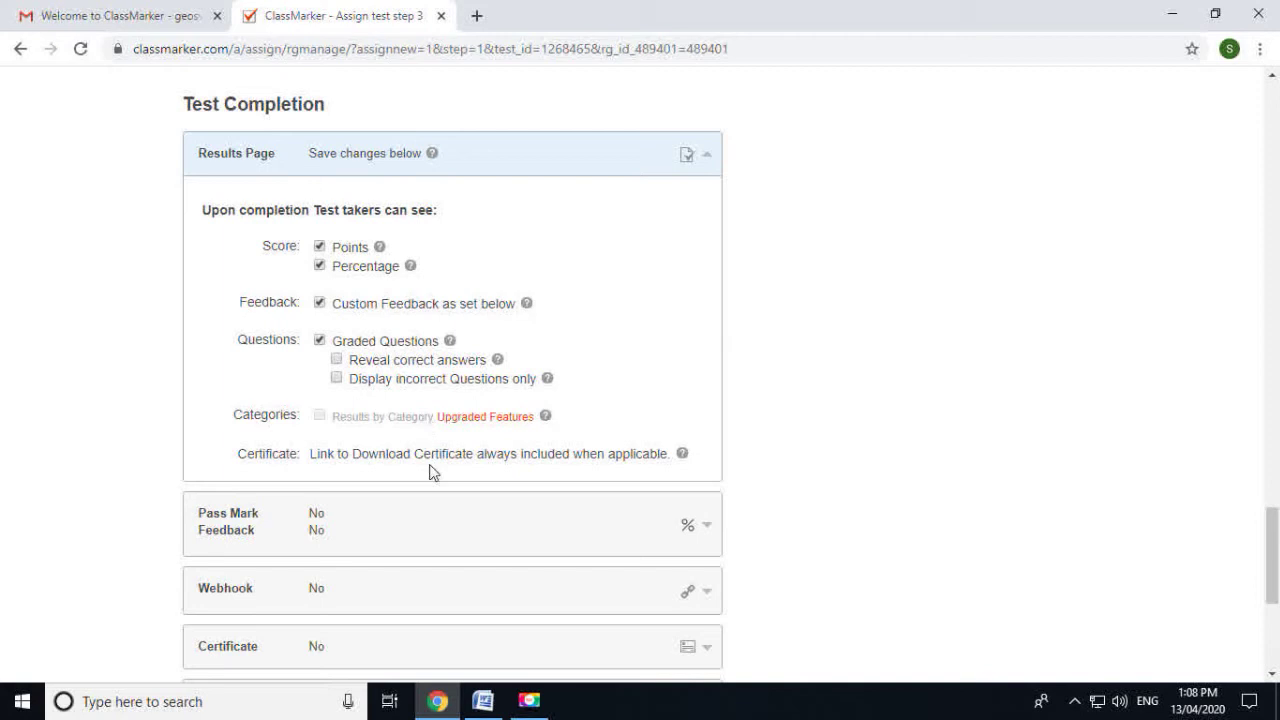
pyautogui.scroll(-2, 430, 477)
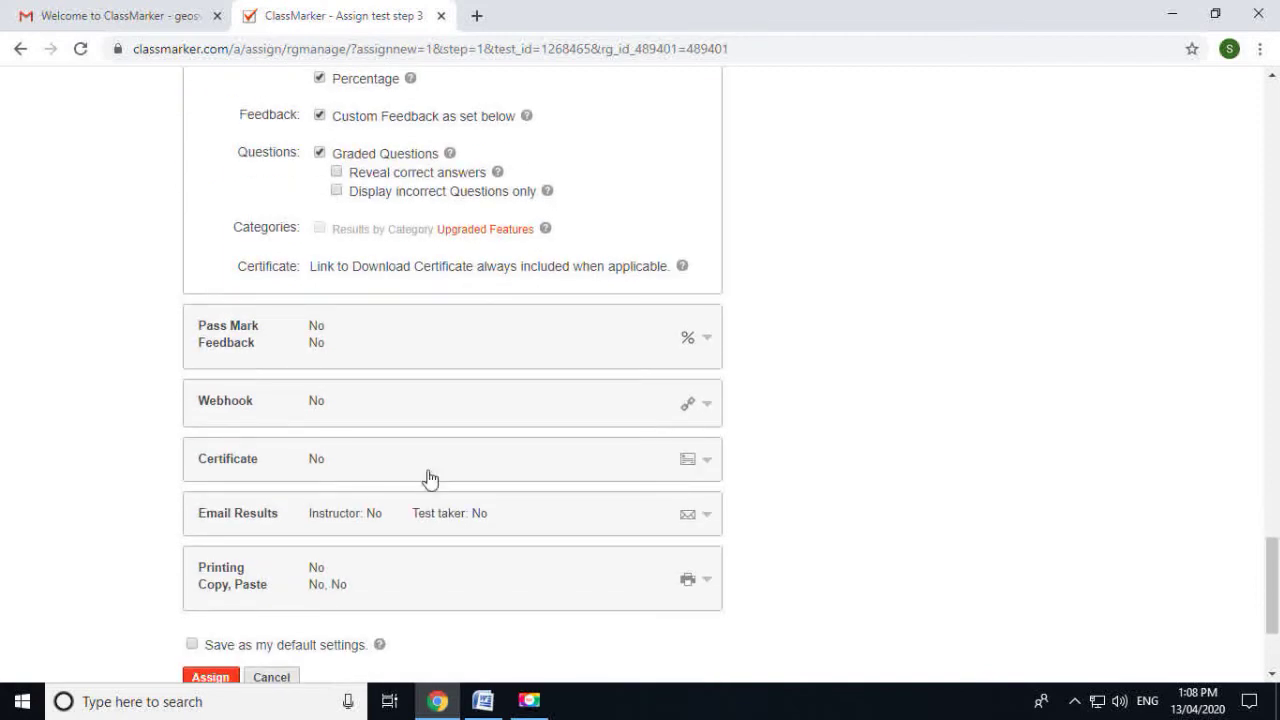
# Expand Pass Mark/Feedback and set the pass mark to 40%
pyautogui.click(331, 325)
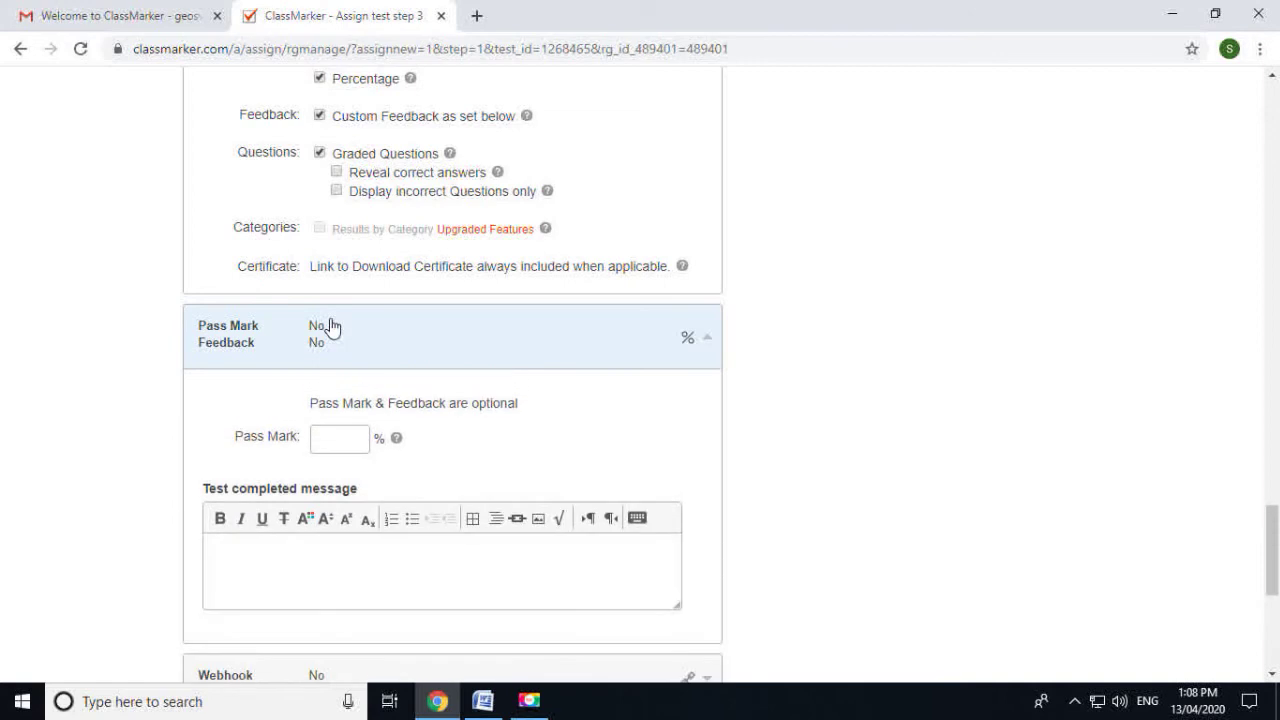
pyautogui.click(331, 438)
pyautogui.write('4')
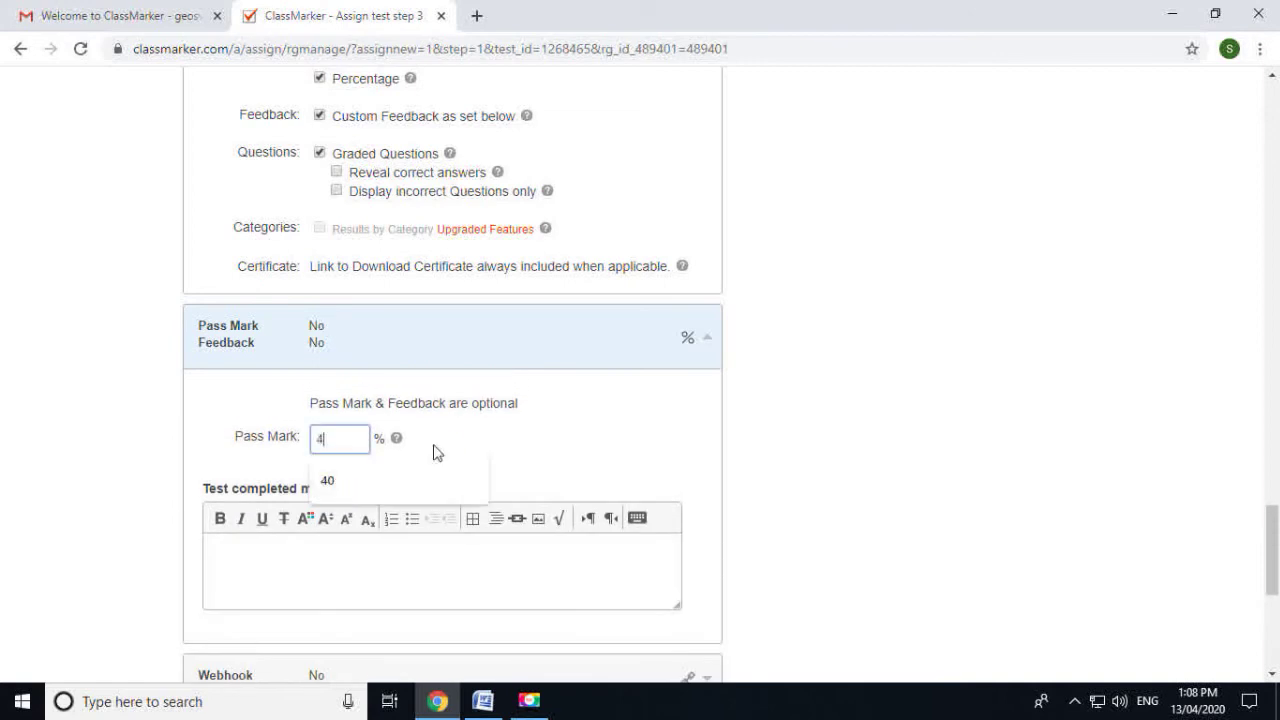
pyautogui.write('0')
pyautogui.click(508, 447)
pyautogui.scroll(-2, 512, 450)
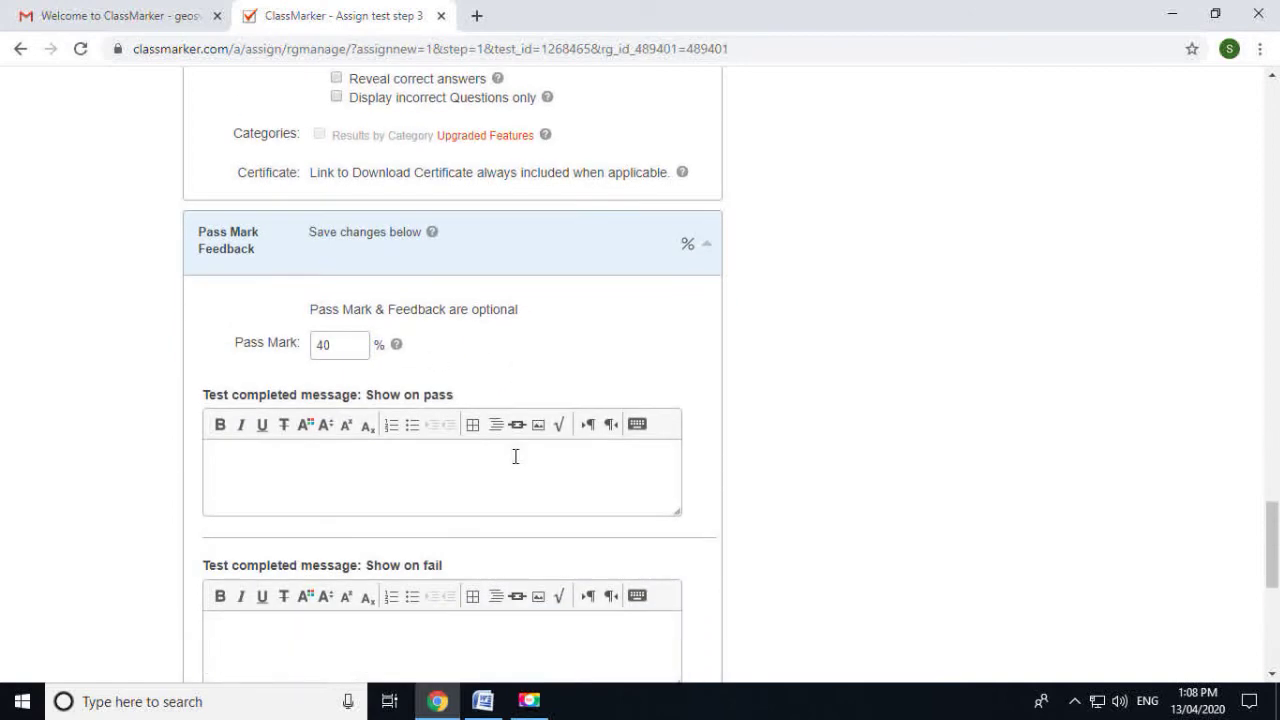
pyautogui.scroll(-1, 515, 456)
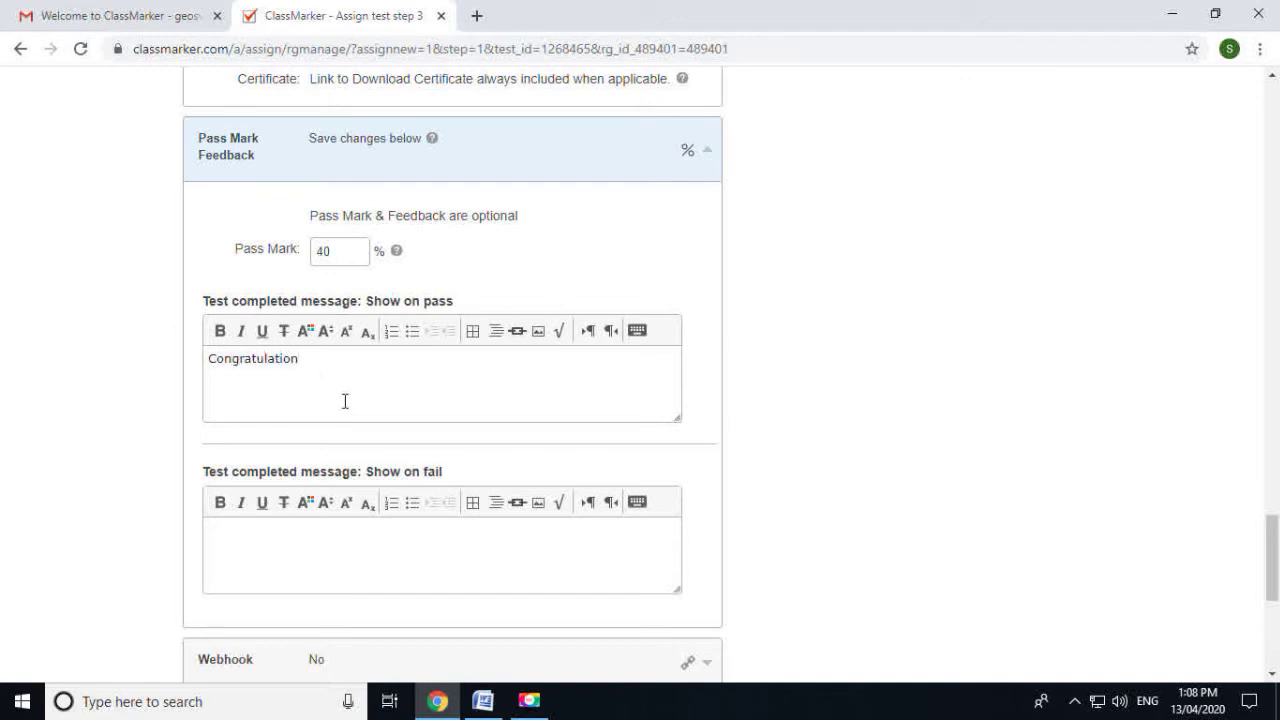
pyautogui.scroll(-1, 289, 548)
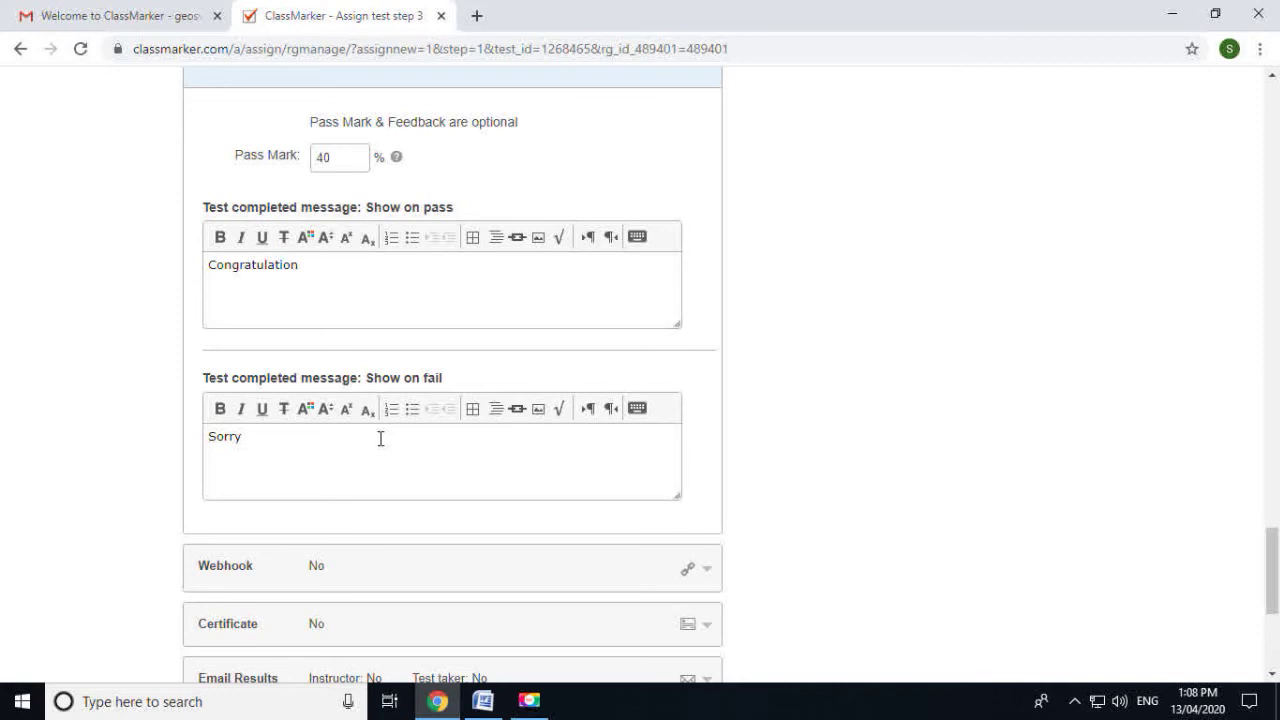
pyautogui.scroll(-2, 380, 440)
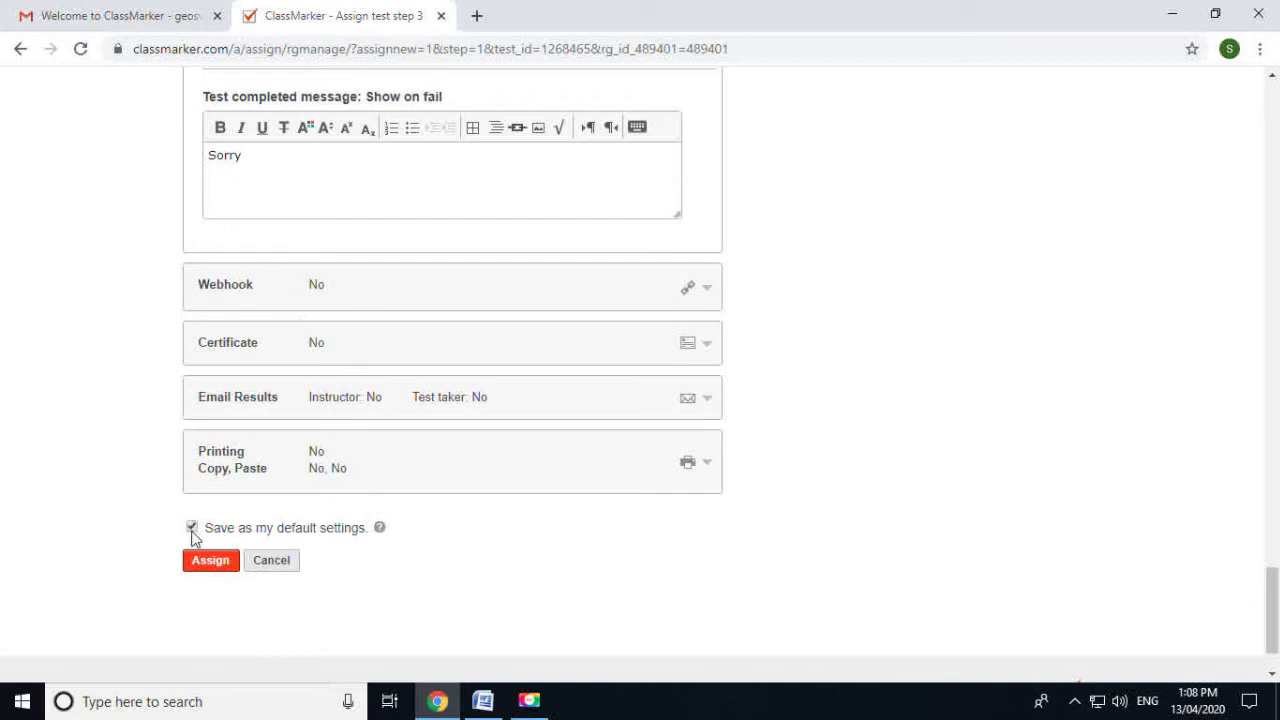
# Save the assignment of Unit Test 1 with these settings
pyautogui.click(215, 562)
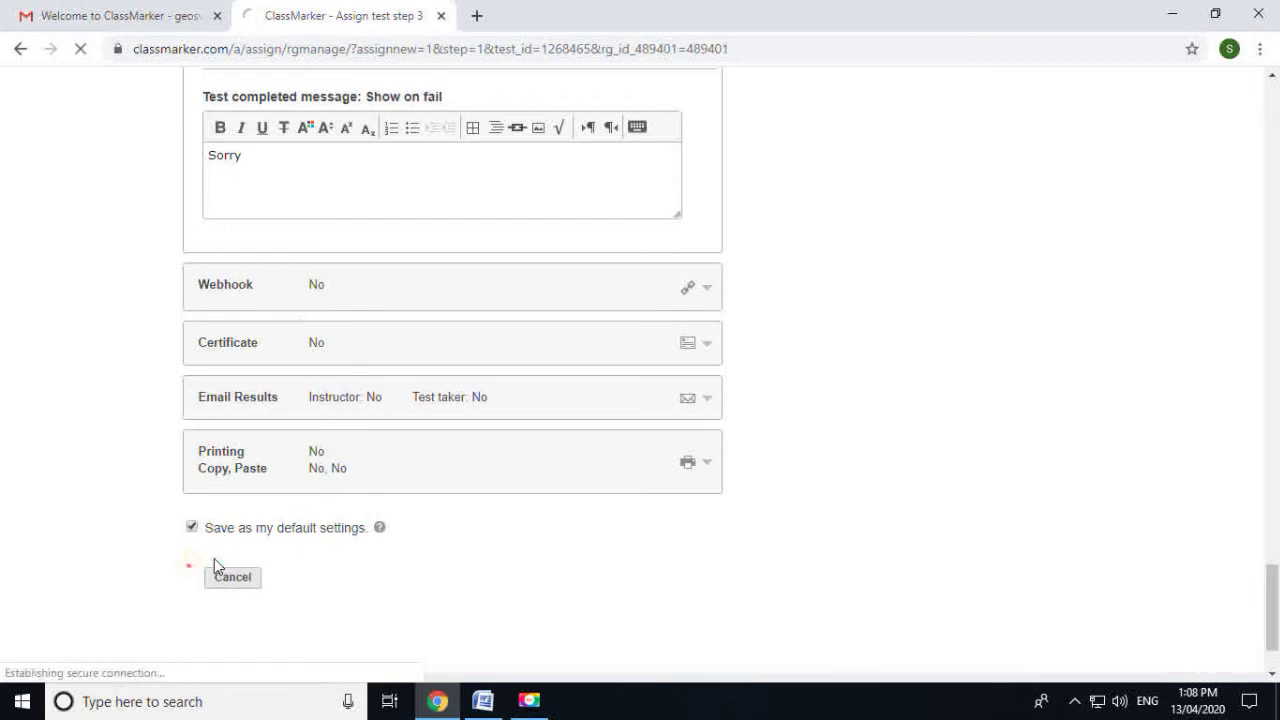
pyautogui.scroll(-2, 453, 487)
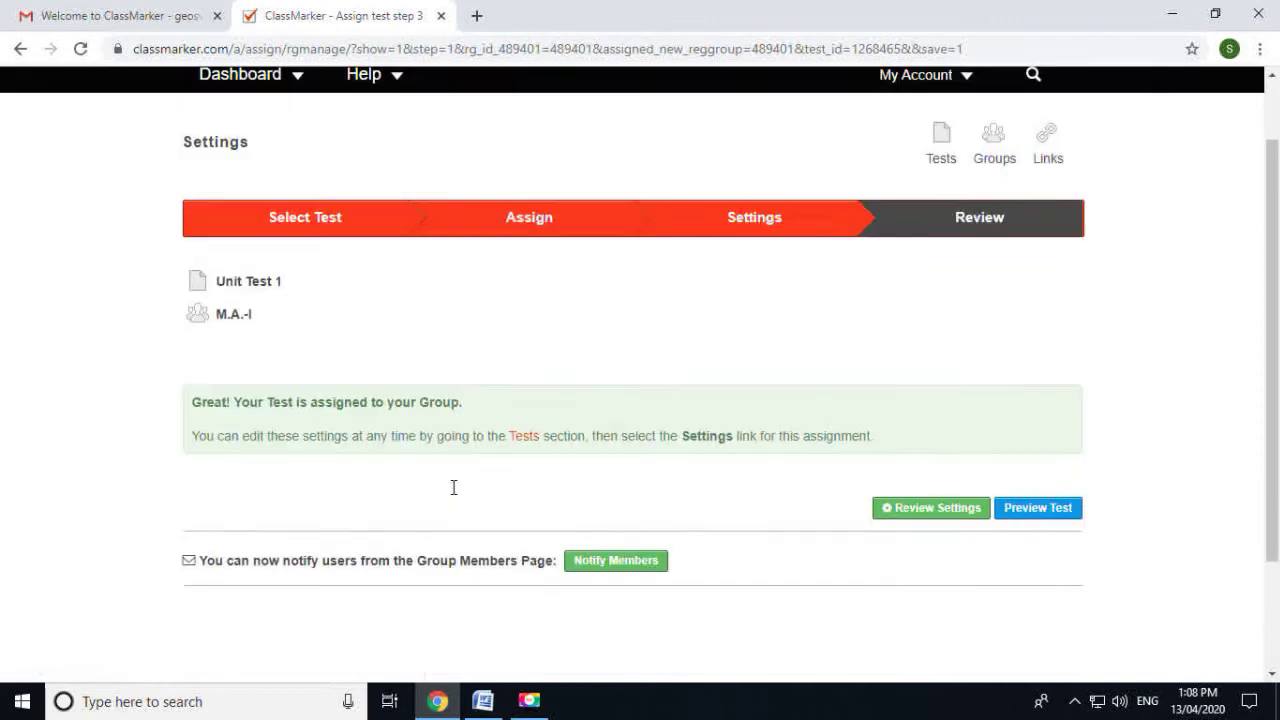
pyautogui.scroll(-2, 453, 487)
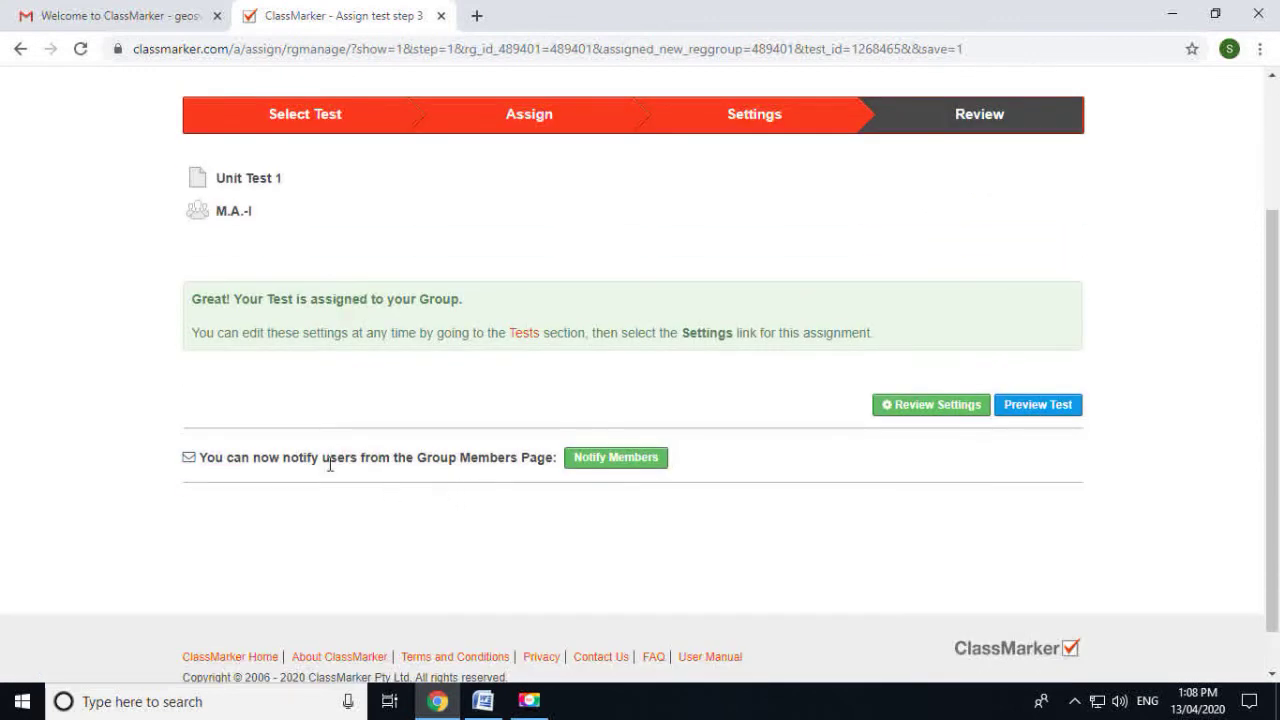
# Preview and start Unit Test 1, showing Question 1 of 5 with 20 minutes
pyautogui.click(1055, 412)
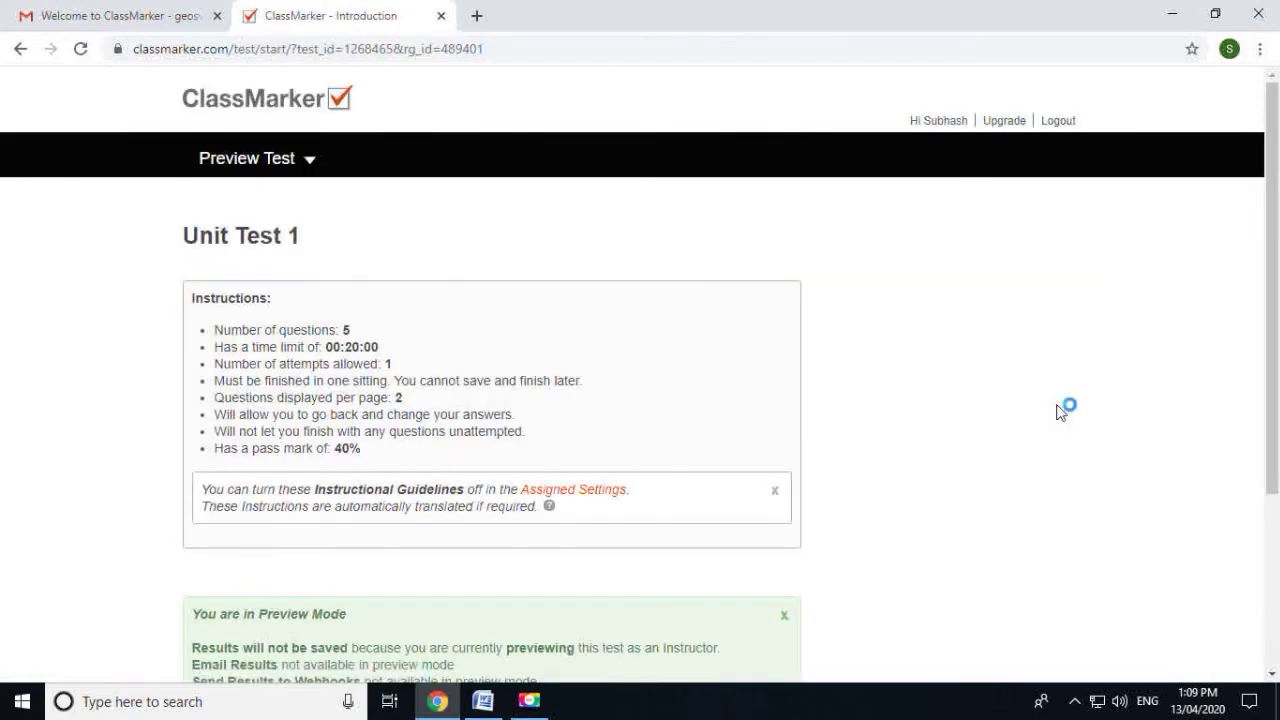
pyautogui.scroll(-5, 1058, 412)
pyautogui.click(745, 508)
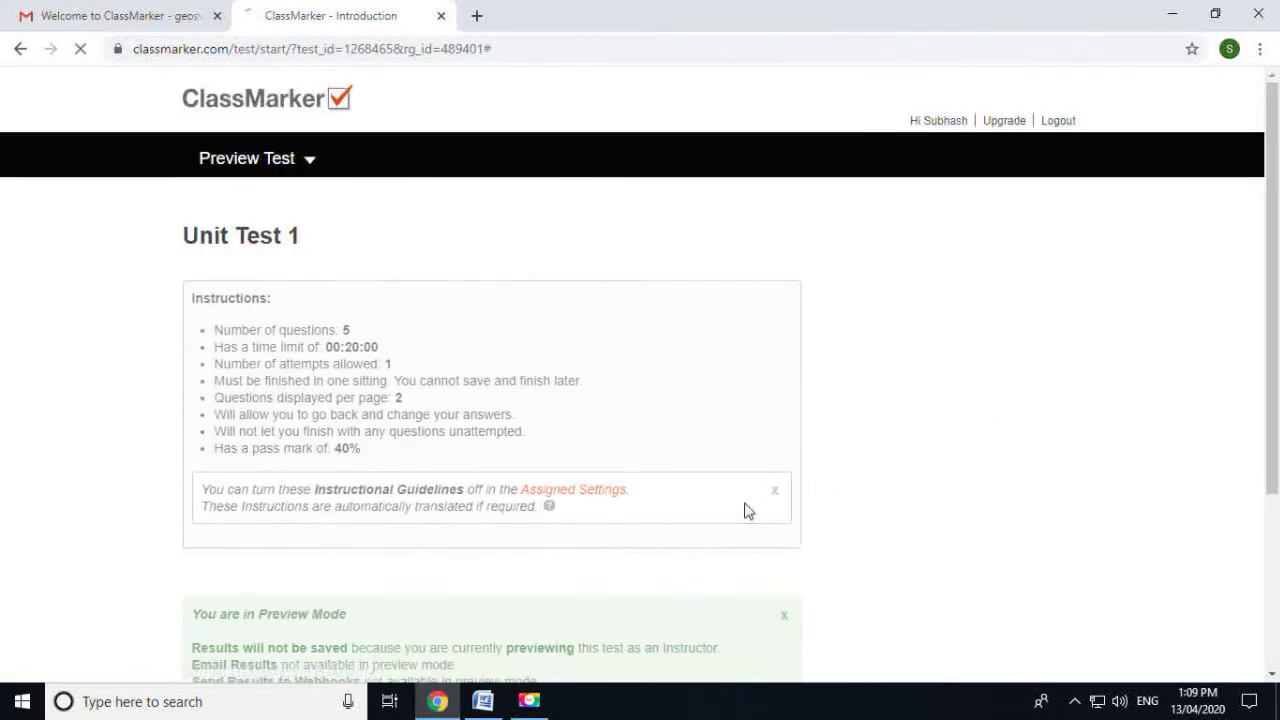
pyautogui.click(596, 271)
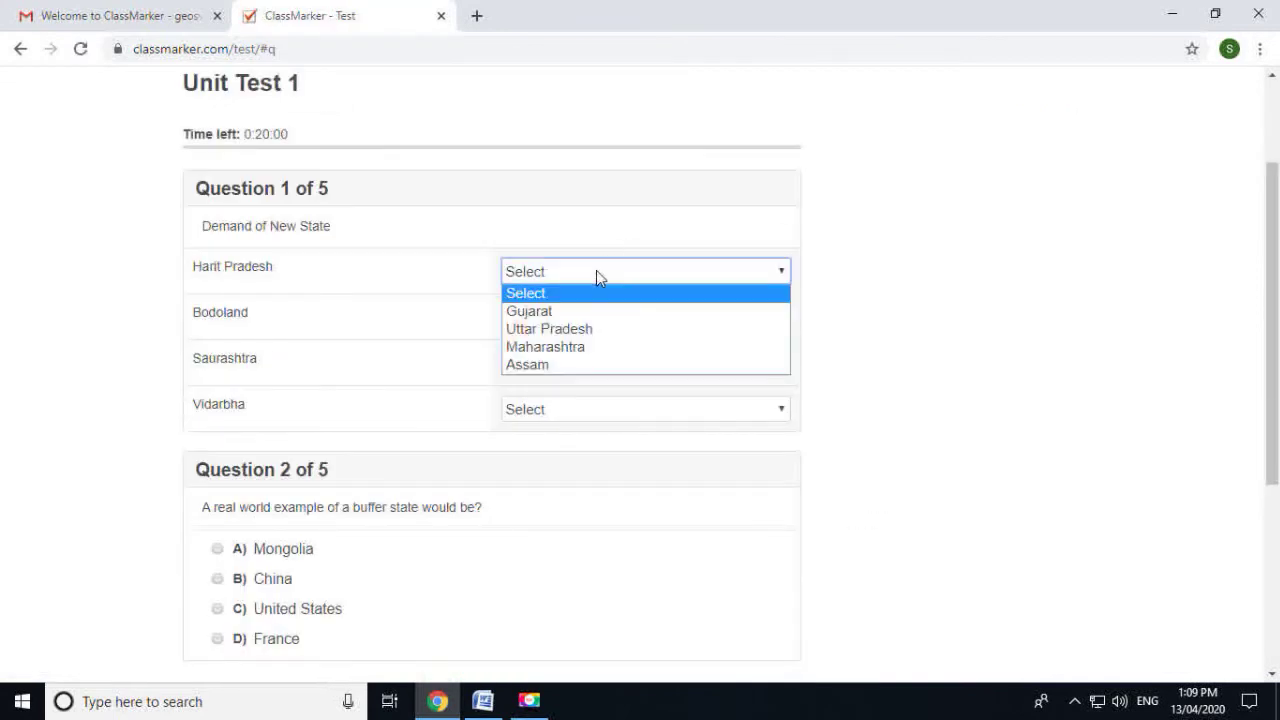
# Try to move past Question 1 unanswered and dismiss the must-attempt-all-questions warning
pyautogui.click(599, 271)
pyautogui.click(1037, 406)
pyautogui.click(605, 318)
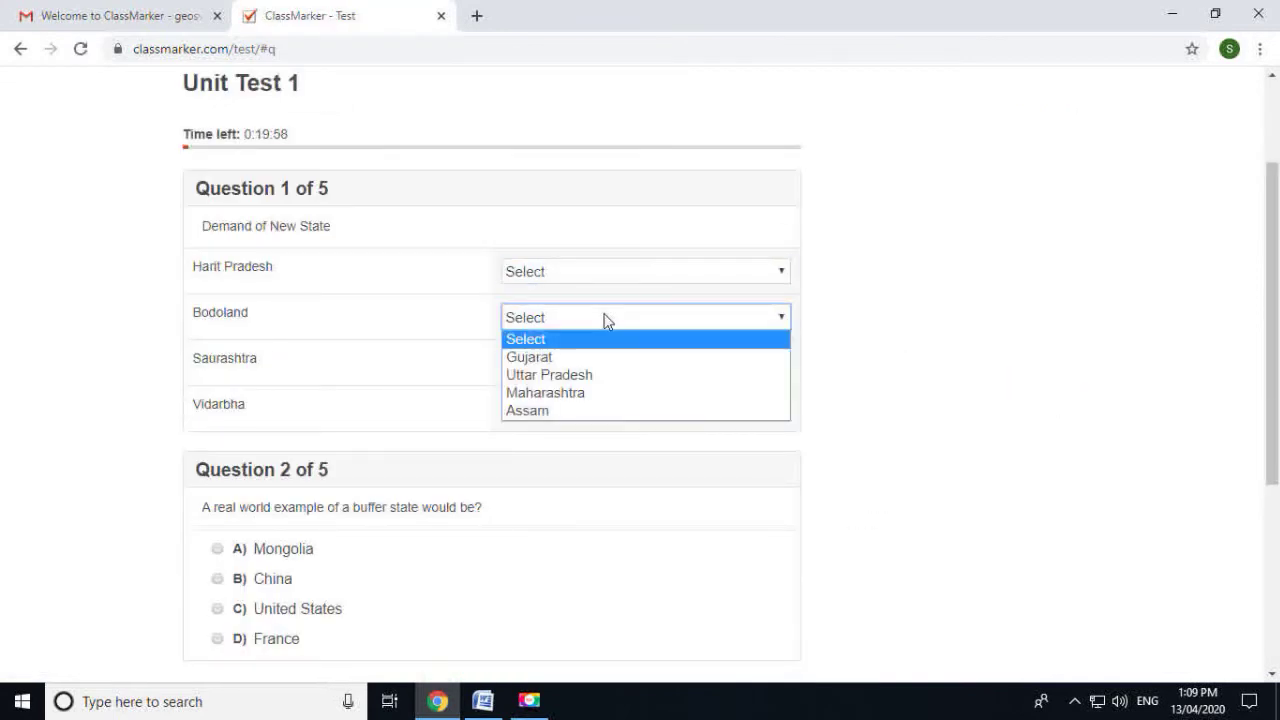
pyautogui.scroll(-1, 846, 343)
pyautogui.click(543, 268)
pyautogui.scroll(-1, 612, 274)
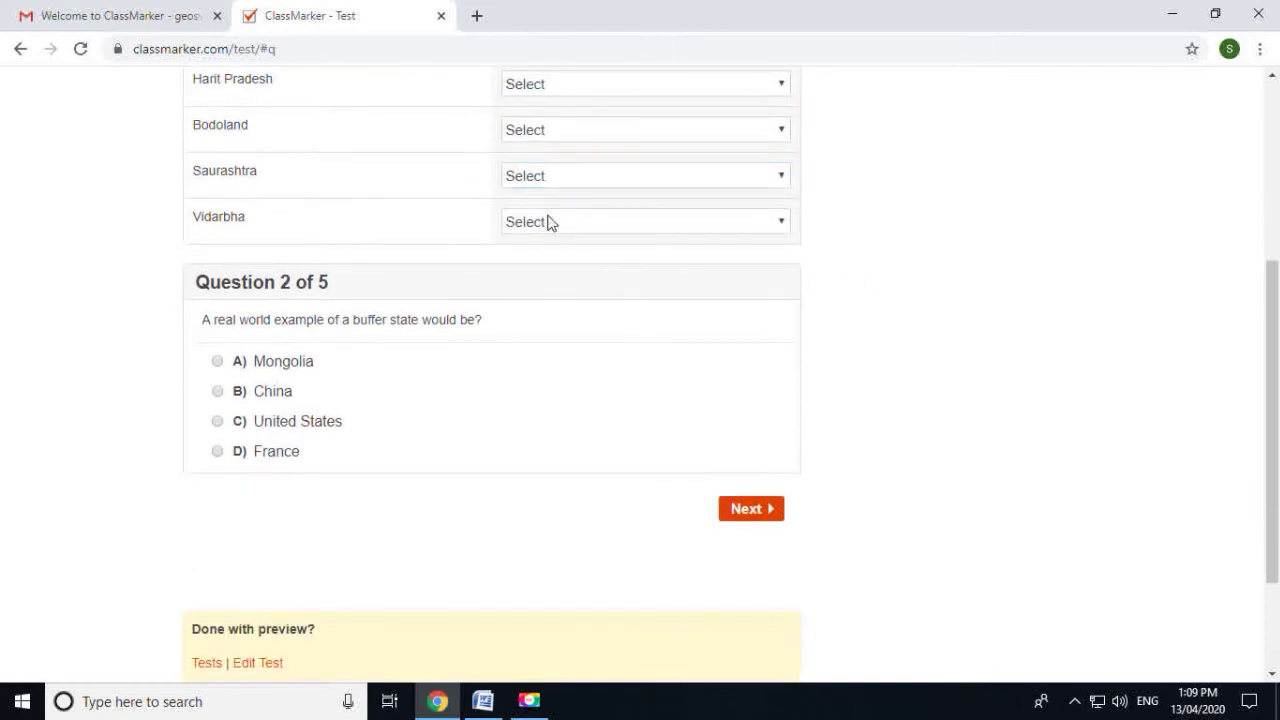
pyautogui.scroll(-1, 335, 352)
pyautogui.scroll(2, 492, 328)
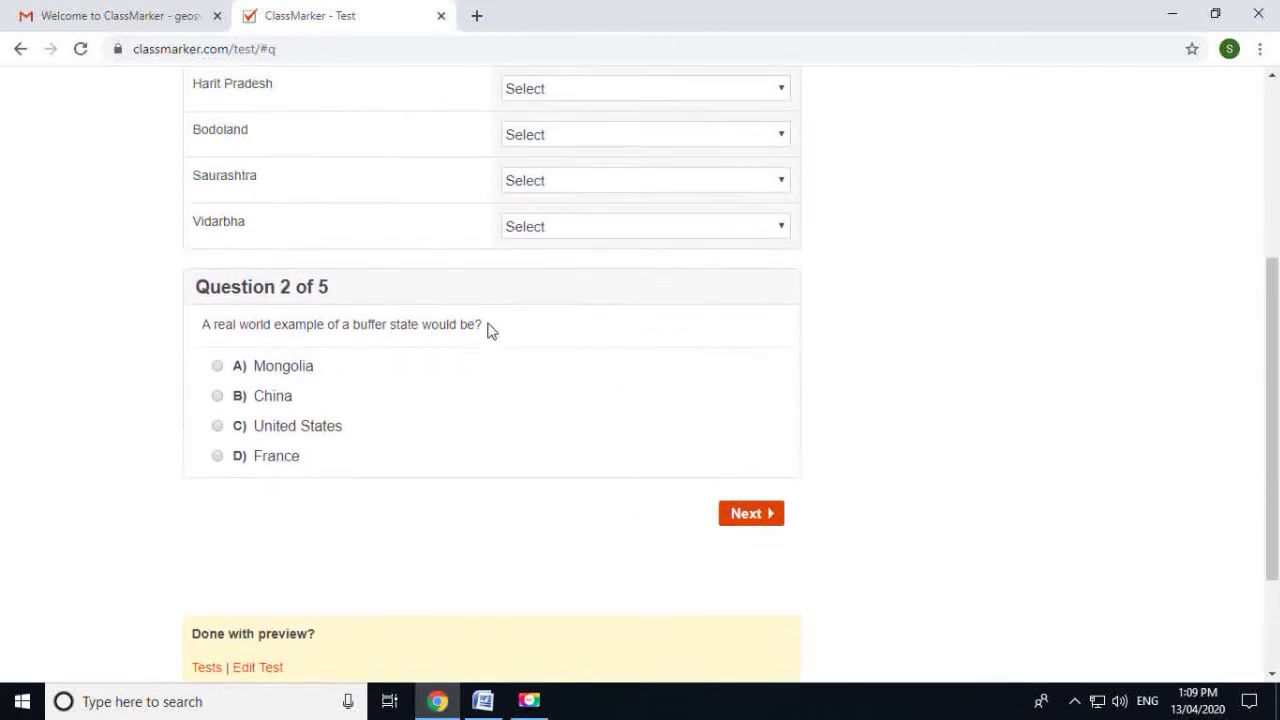
pyautogui.click(762, 606)
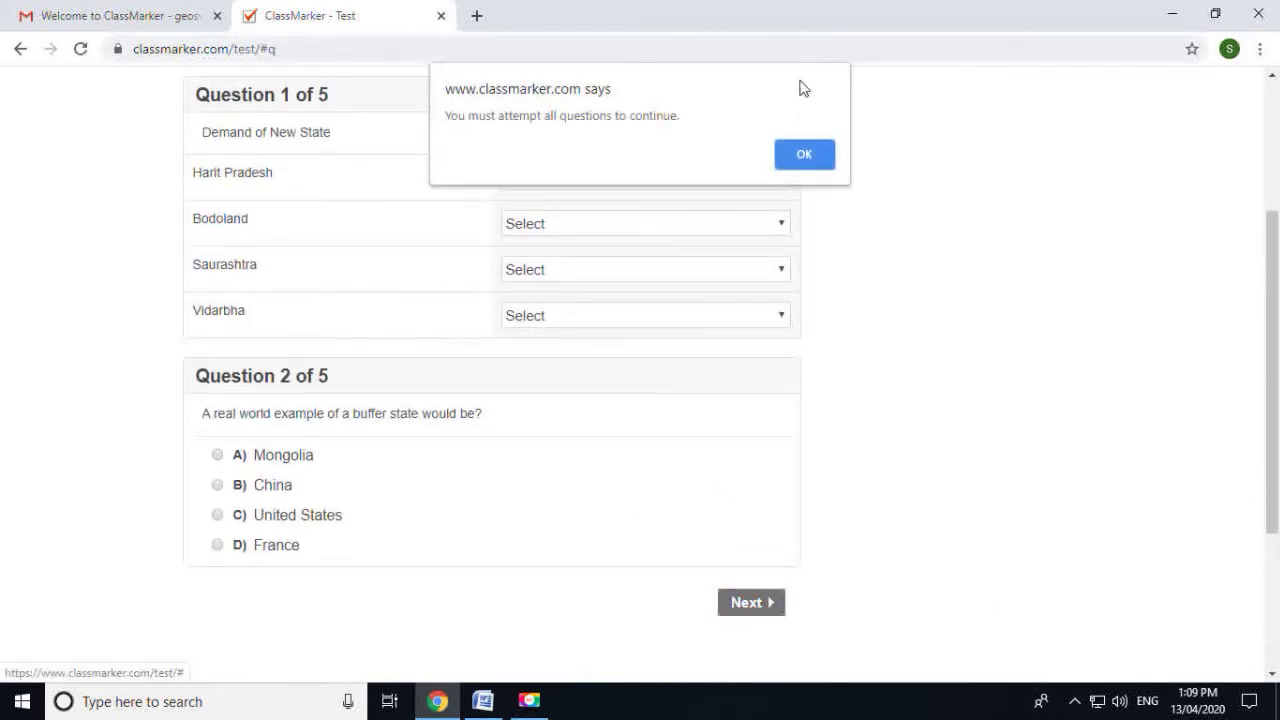
pyautogui.click(820, 168)
# Match Harit Pradesh–Gujarat, Bodoland–Uttar Pradesh, Saurashtra–Maharashtra and Vidarbha–Assam in Question 1
pyautogui.click(643, 177)
pyautogui.click(538, 214)
pyautogui.click(549, 226)
pyautogui.click(541, 283)
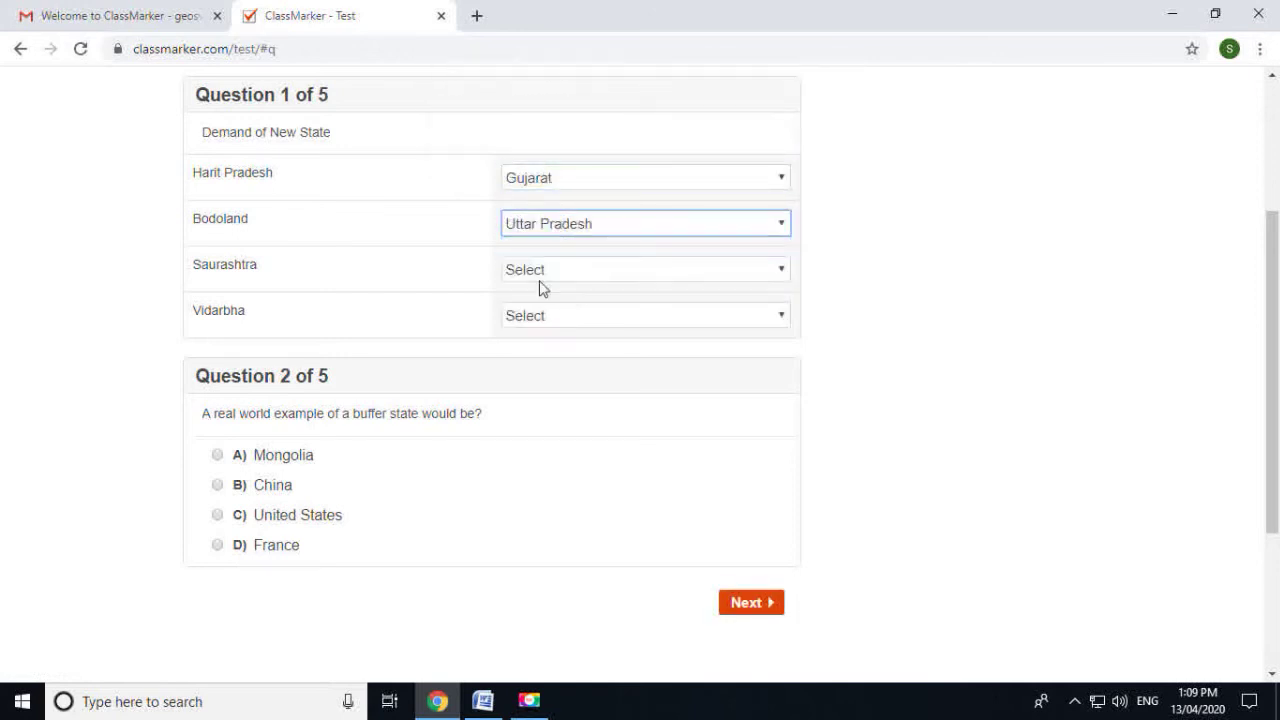
pyautogui.click(540, 272)
pyautogui.click(541, 345)
pyautogui.click(541, 318)
pyautogui.click(537, 390)
pyautogui.click(581, 320)
pyautogui.click(586, 316)
pyautogui.click(580, 318)
pyautogui.click(545, 355)
pyautogui.click(570, 322)
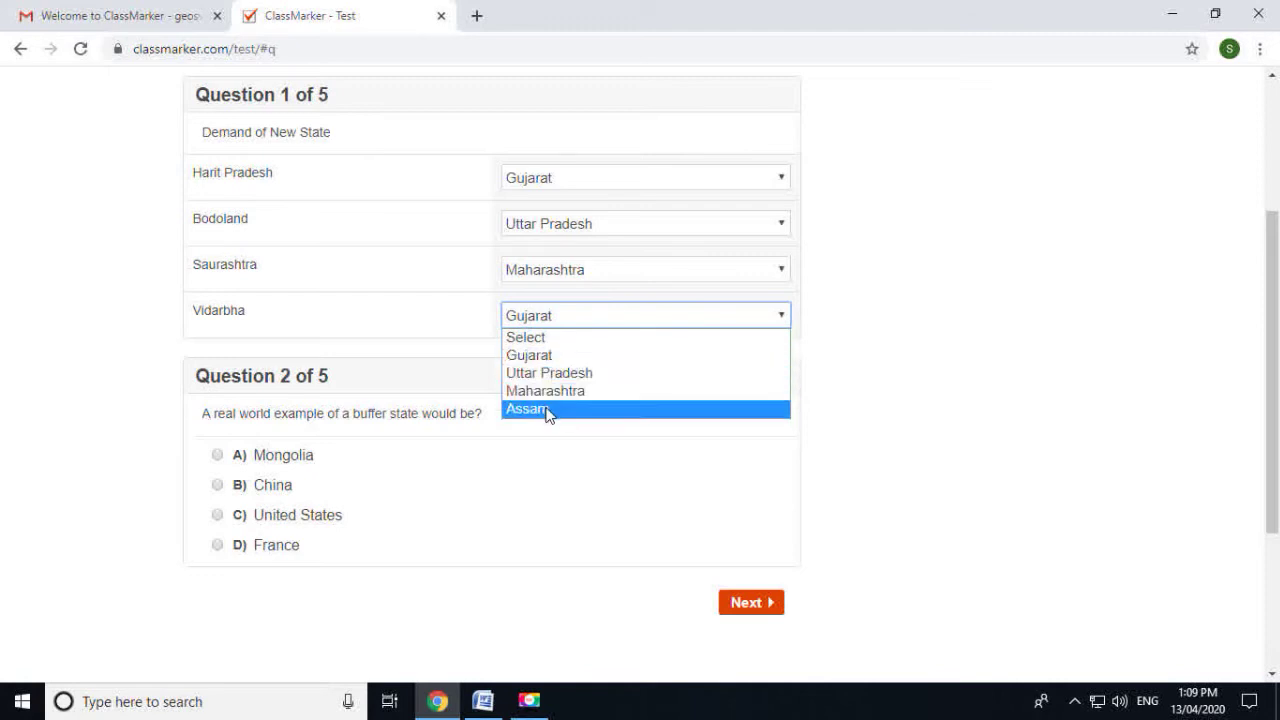
pyautogui.click(546, 410)
# Answer Question 2 with Mongolia and Question 3 as False, then pass Question 4
pyautogui.click(218, 456)
pyautogui.click(747, 604)
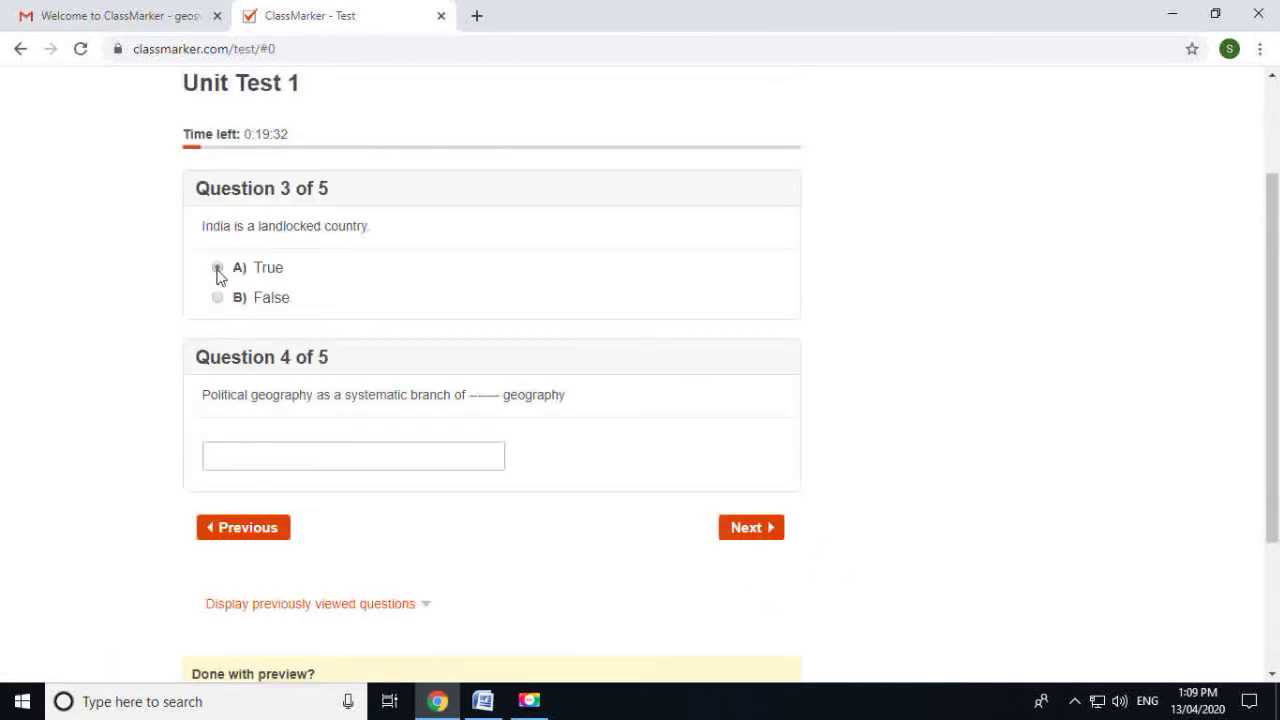
pyautogui.click(217, 298)
pyautogui.click(266, 450)
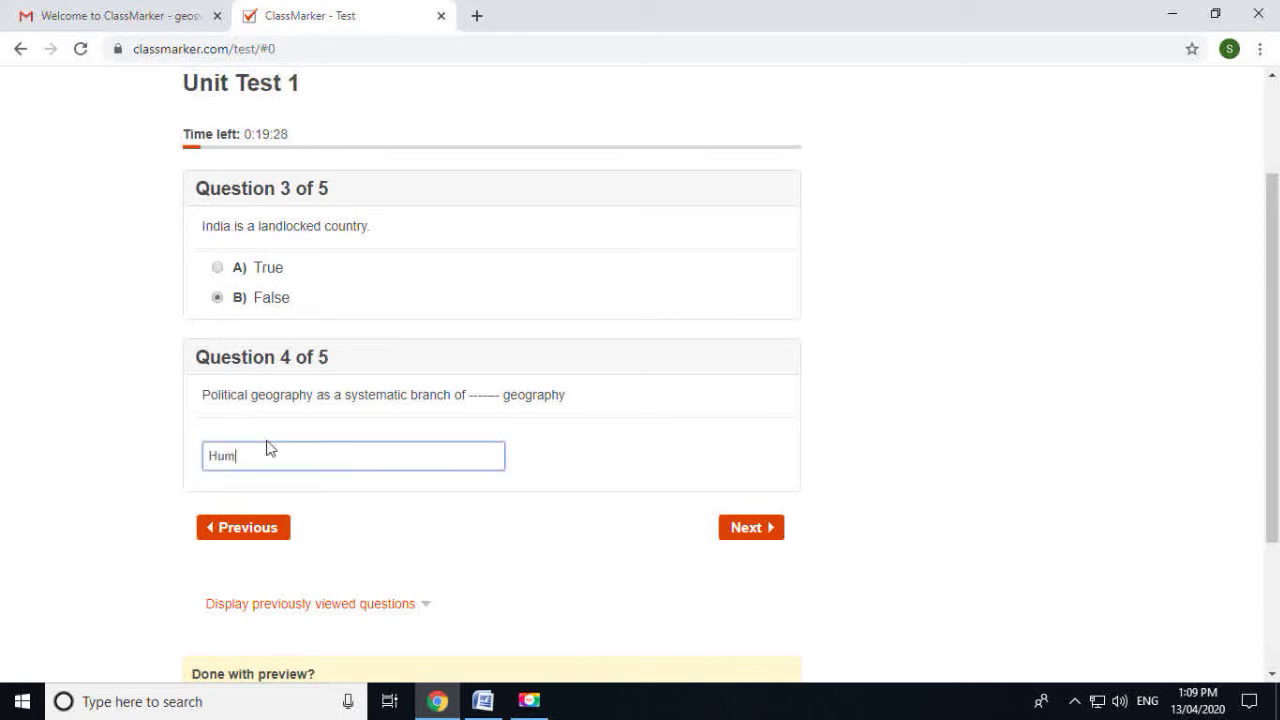
pyautogui.click(774, 529)
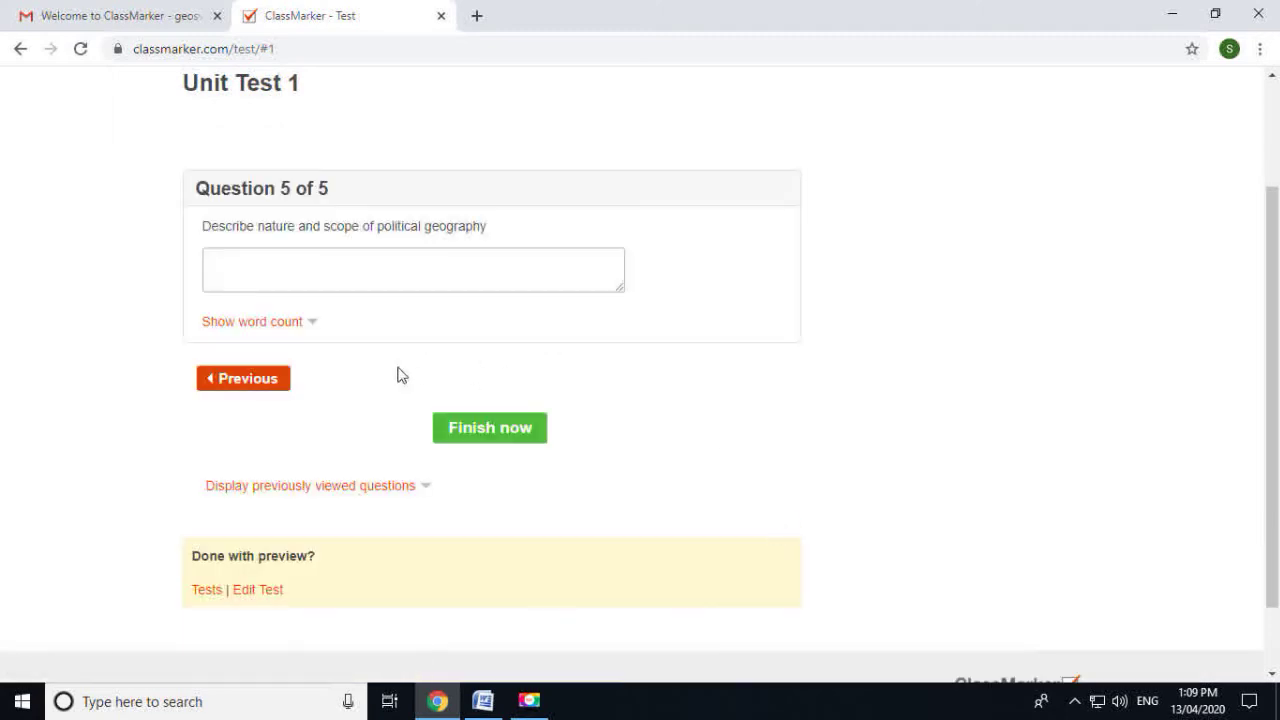
# Type a placeholder essay answer for Question 5 and confirm finishing the test
pyautogui.click(314, 268)
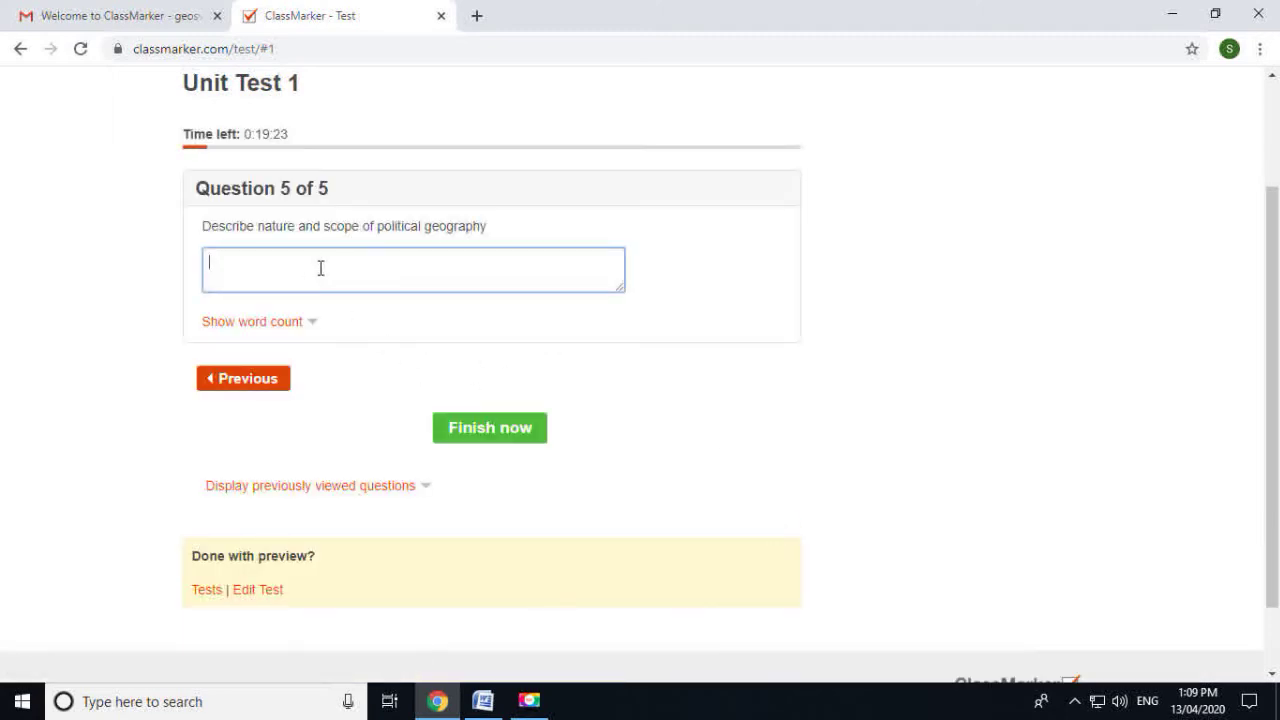
pyautogui.write('fffffffffffffffffffffff')
pyautogui.click(487, 442)
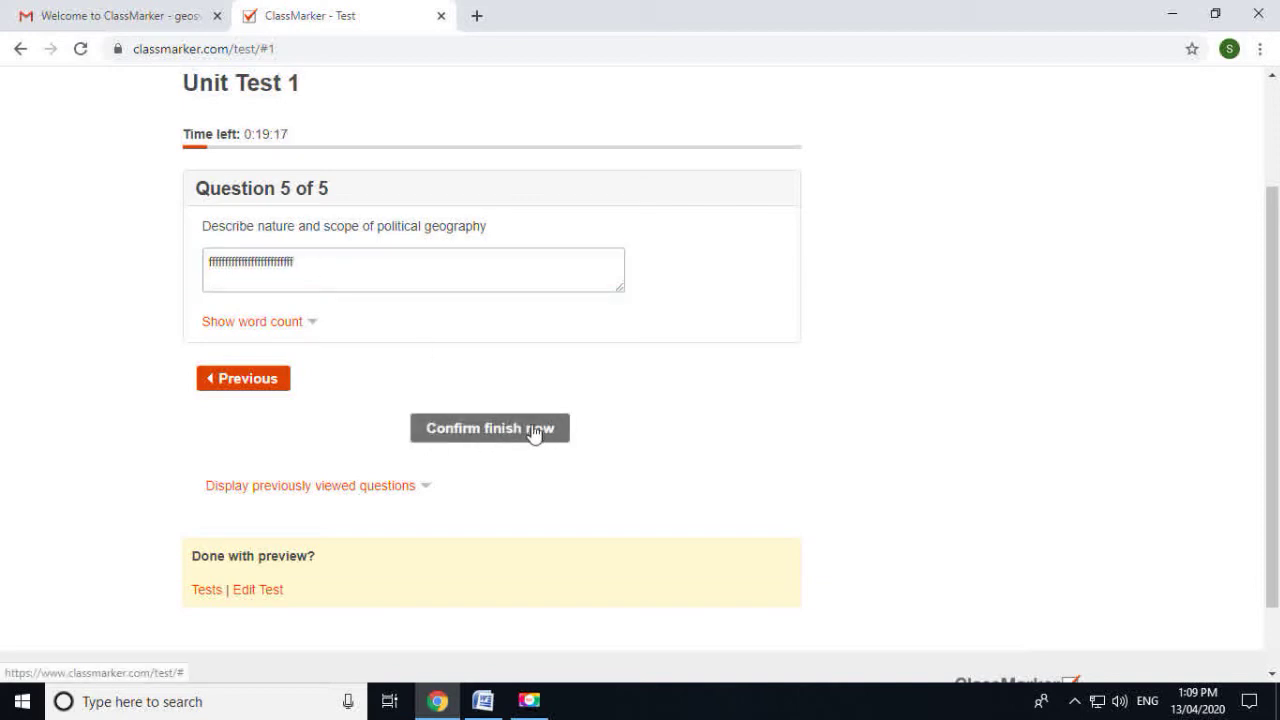
pyautogui.click(542, 441)
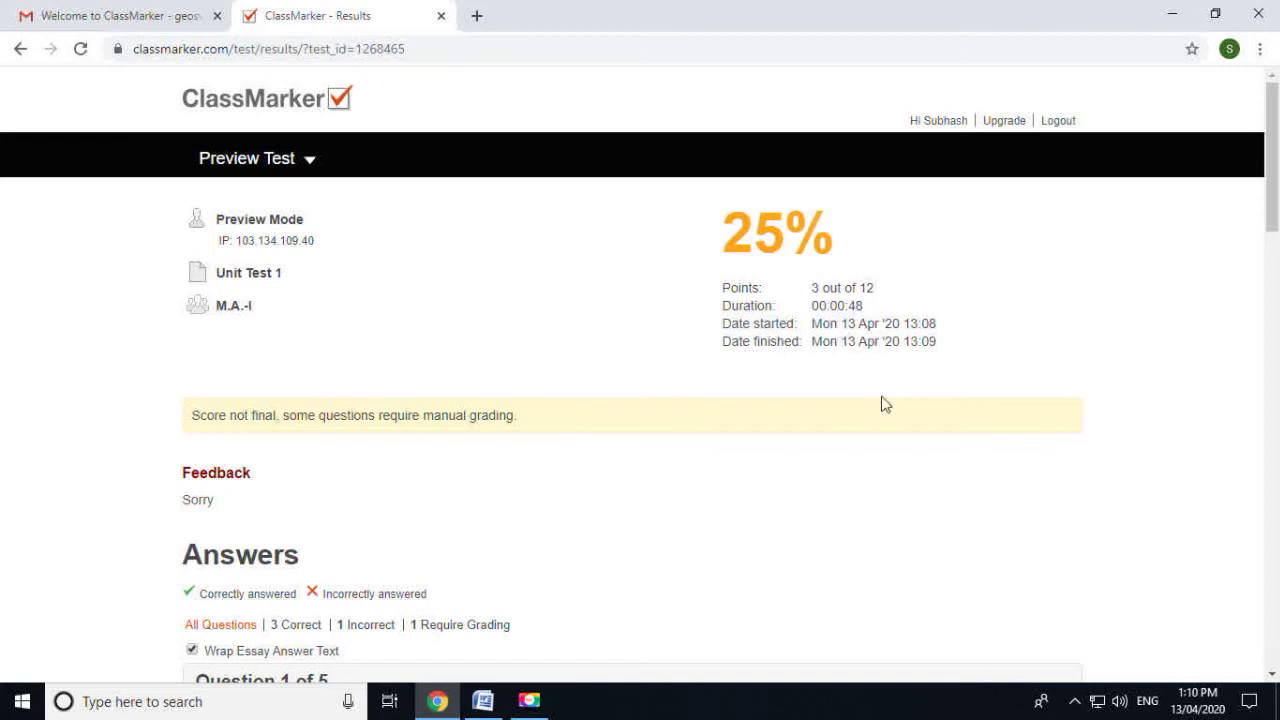
# Review the 25% preview result, then return to the dashboard and open the Groups list
pyautogui.scroll(-2, 460, 457)
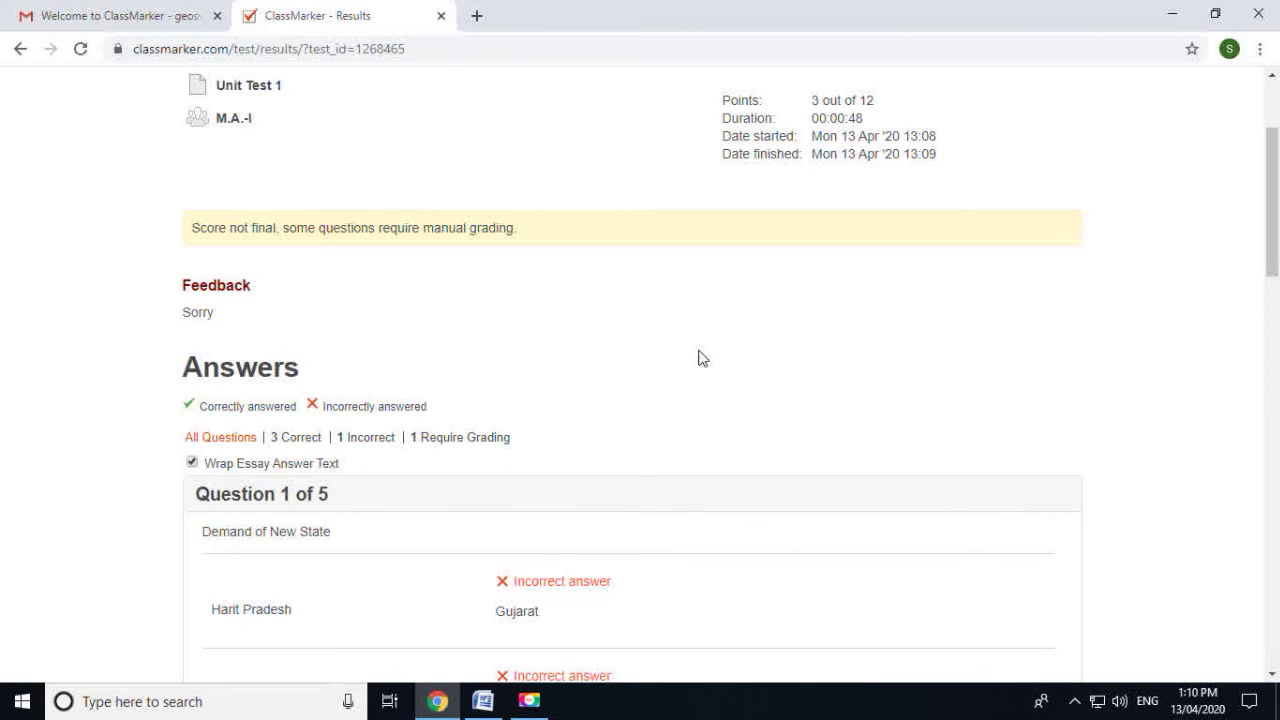
pyautogui.scroll(-5, 695, 380)
pyautogui.scroll(2, 594, 374)
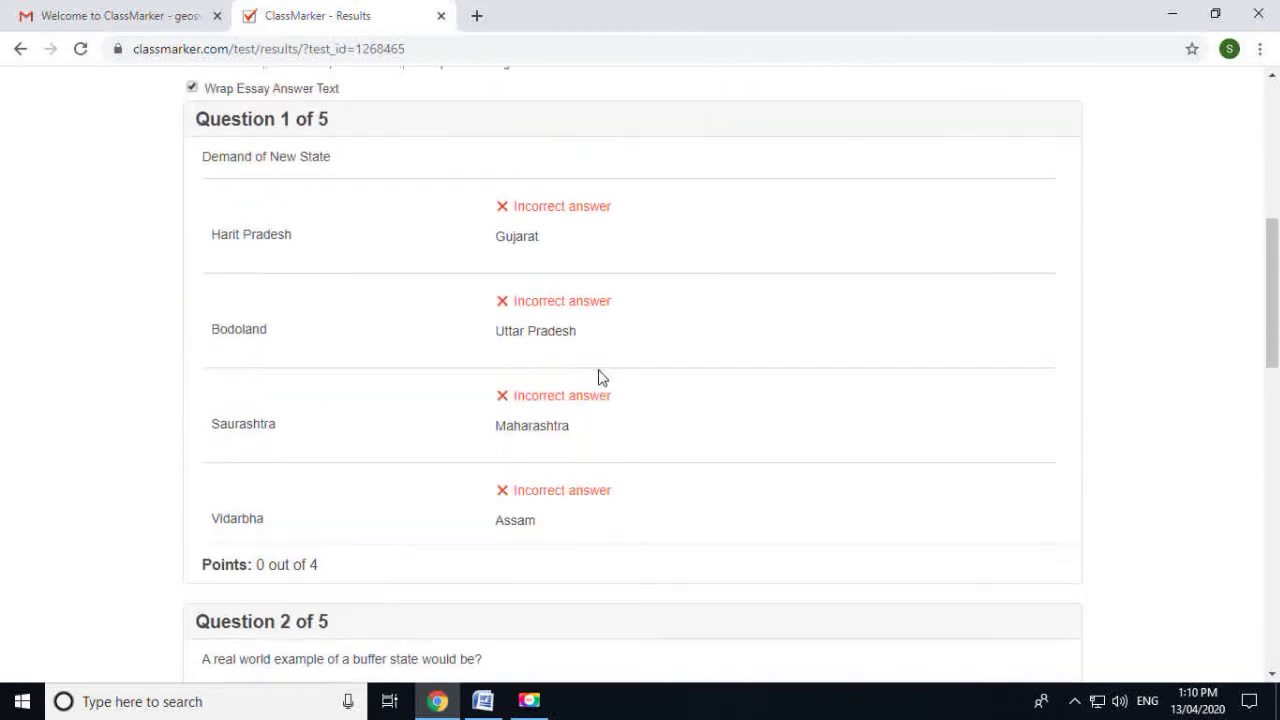
pyautogui.scroll(-12, 611, 378)
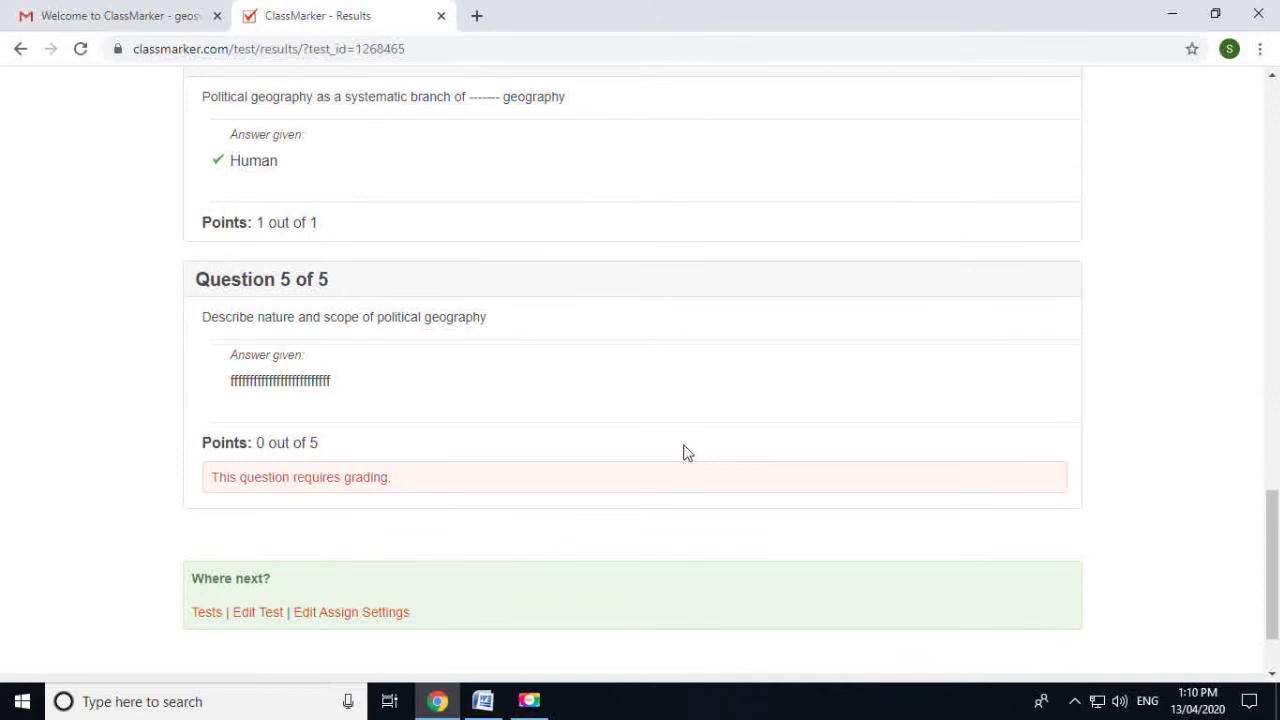
pyautogui.scroll(15, 686, 452)
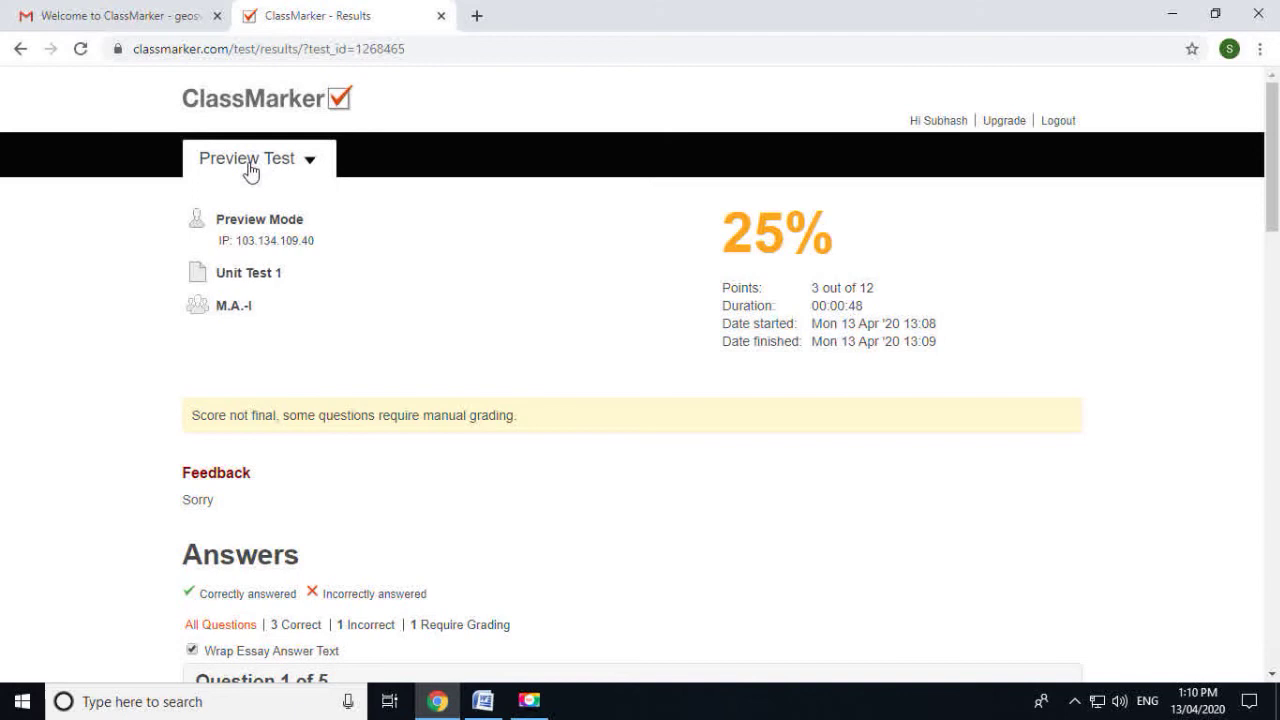
pyautogui.click(950, 124)
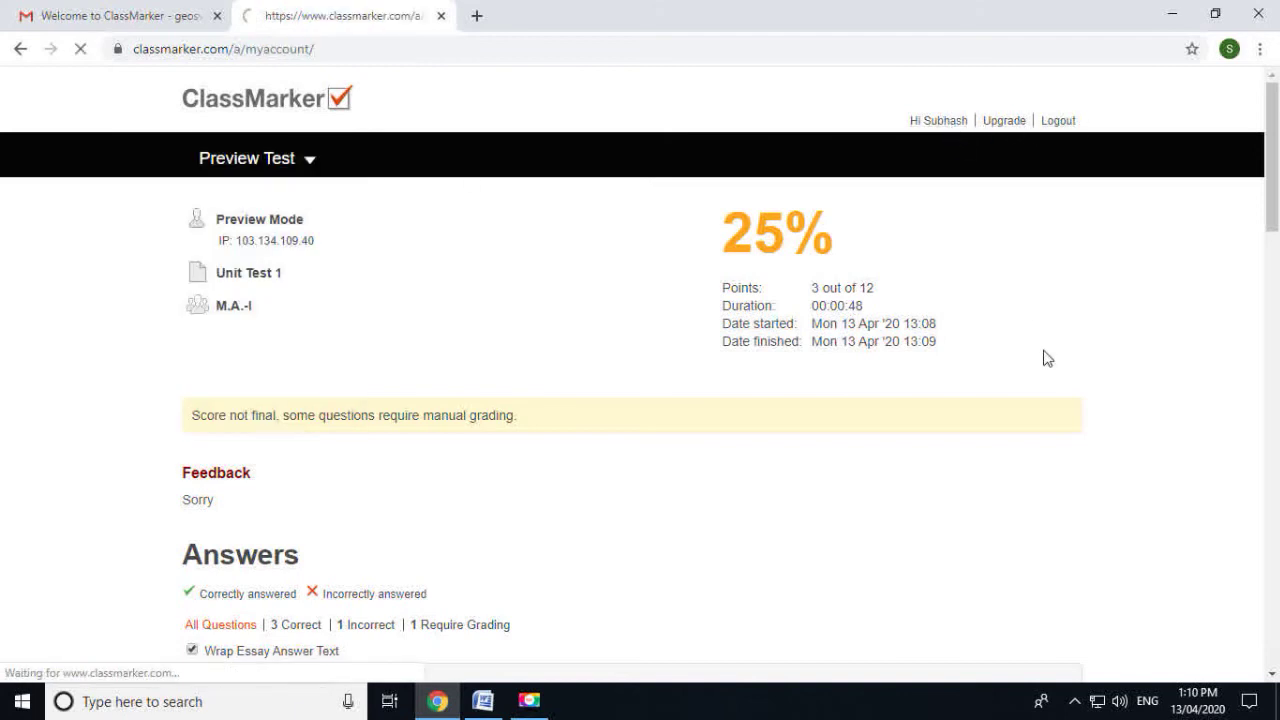
pyautogui.click(995, 232)
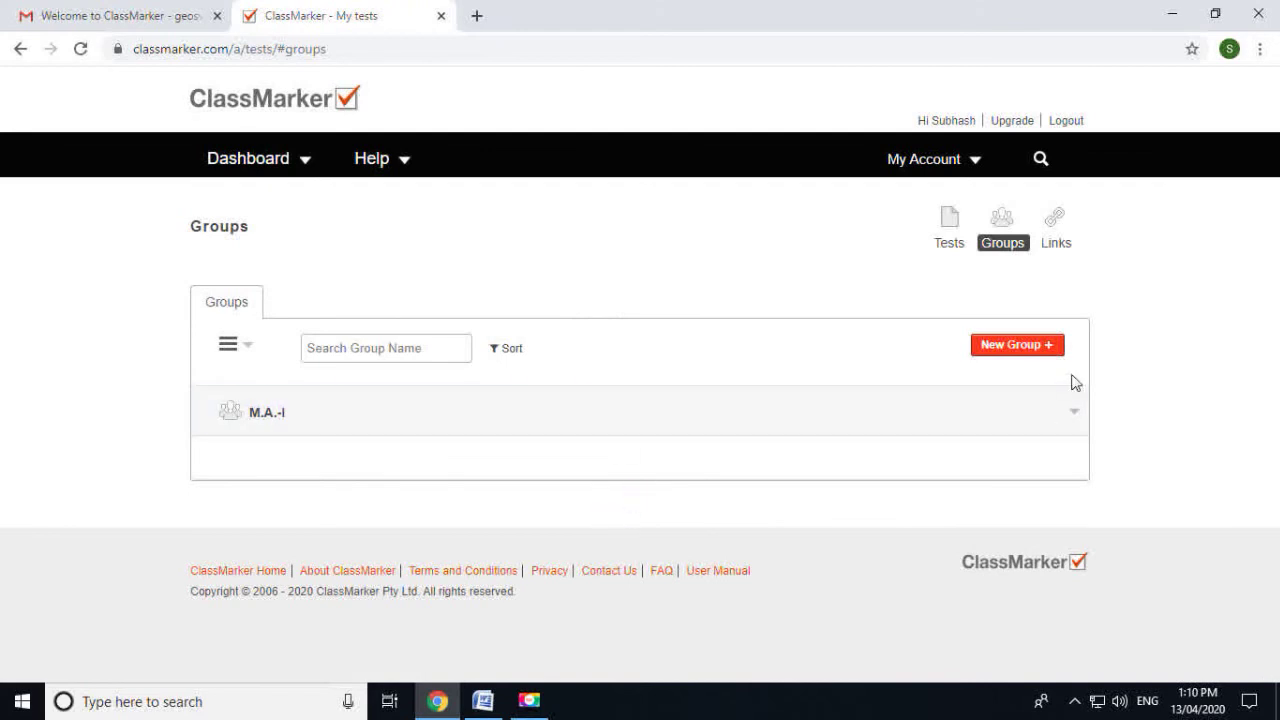
# Expand the M.A.-I group and open its Members (3) list
pyautogui.click(1072, 413)
pyautogui.scroll(-1, 1030, 410)
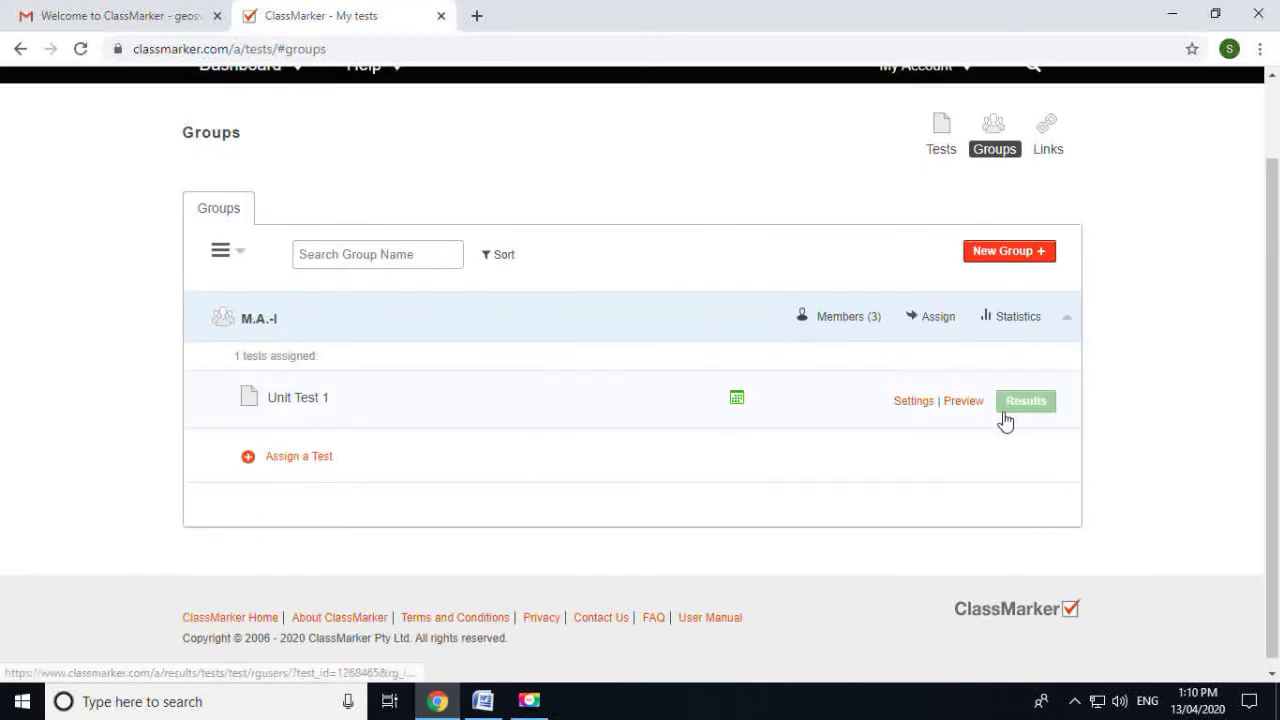
pyautogui.click(853, 328)
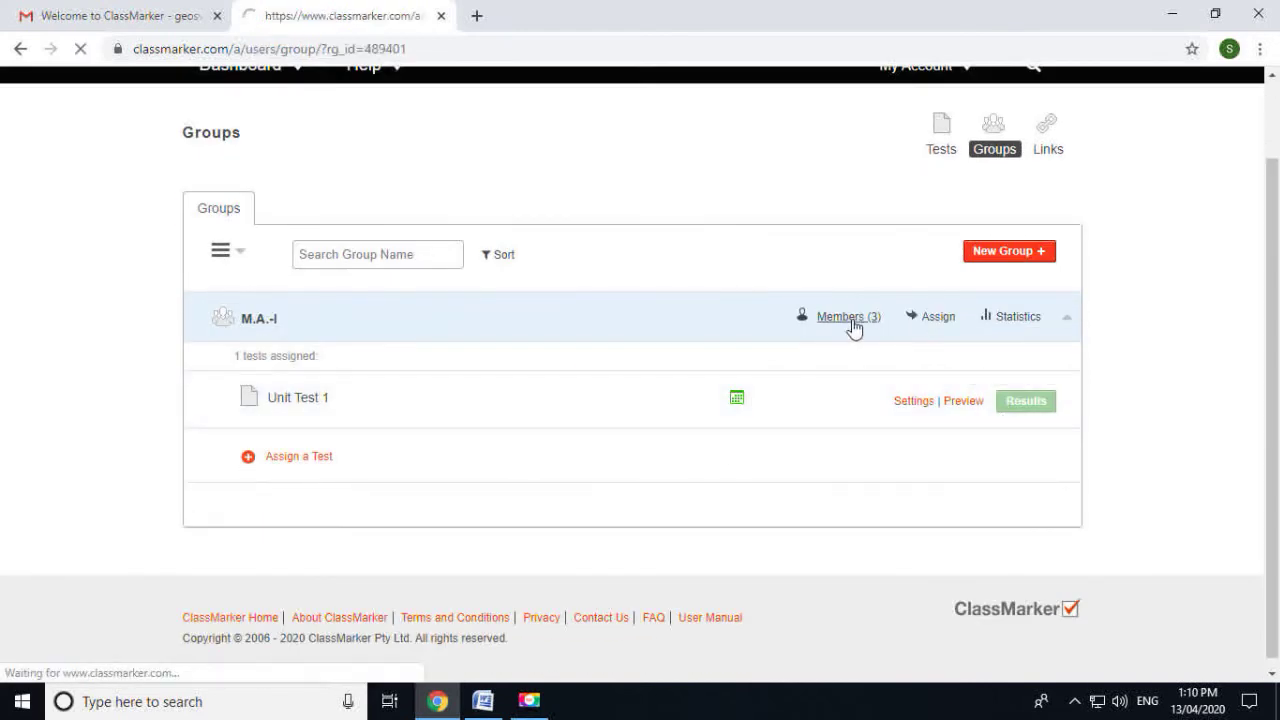
pyautogui.scroll(-3, 850, 338)
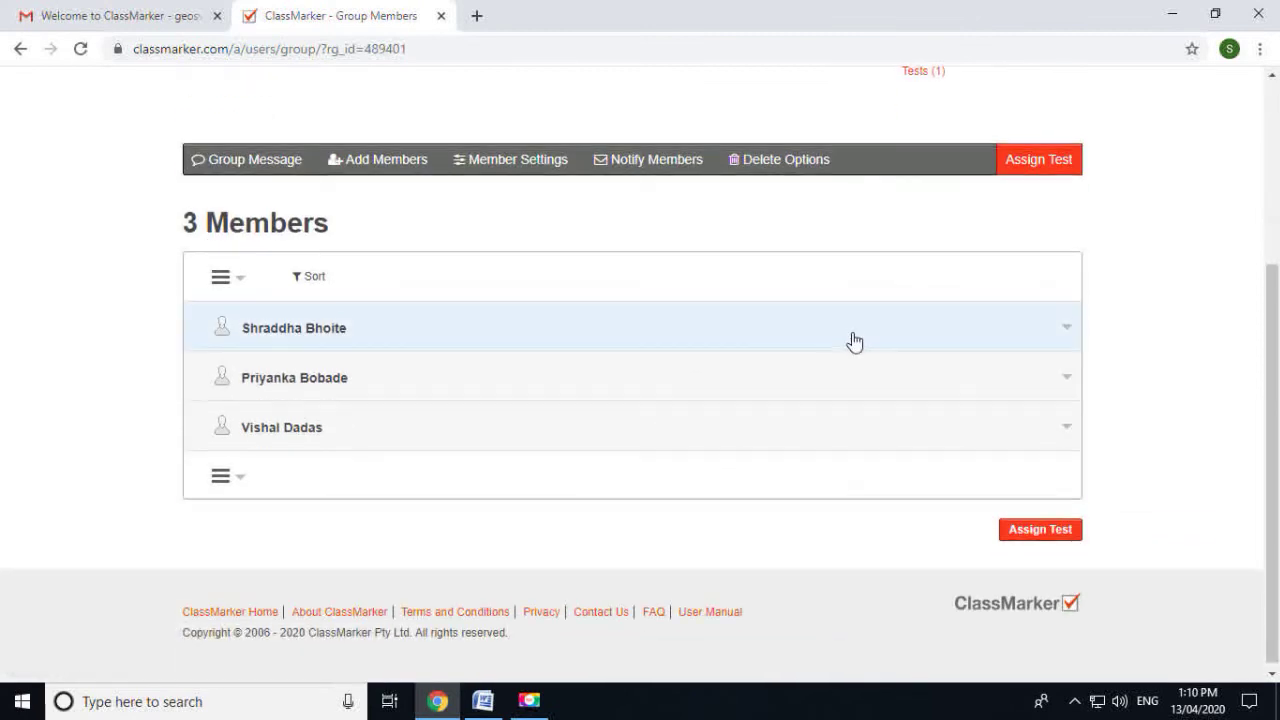
# Open Export Member Details and choose to export this group's members only
pyautogui.click(240, 471)
pyautogui.click(270, 551)
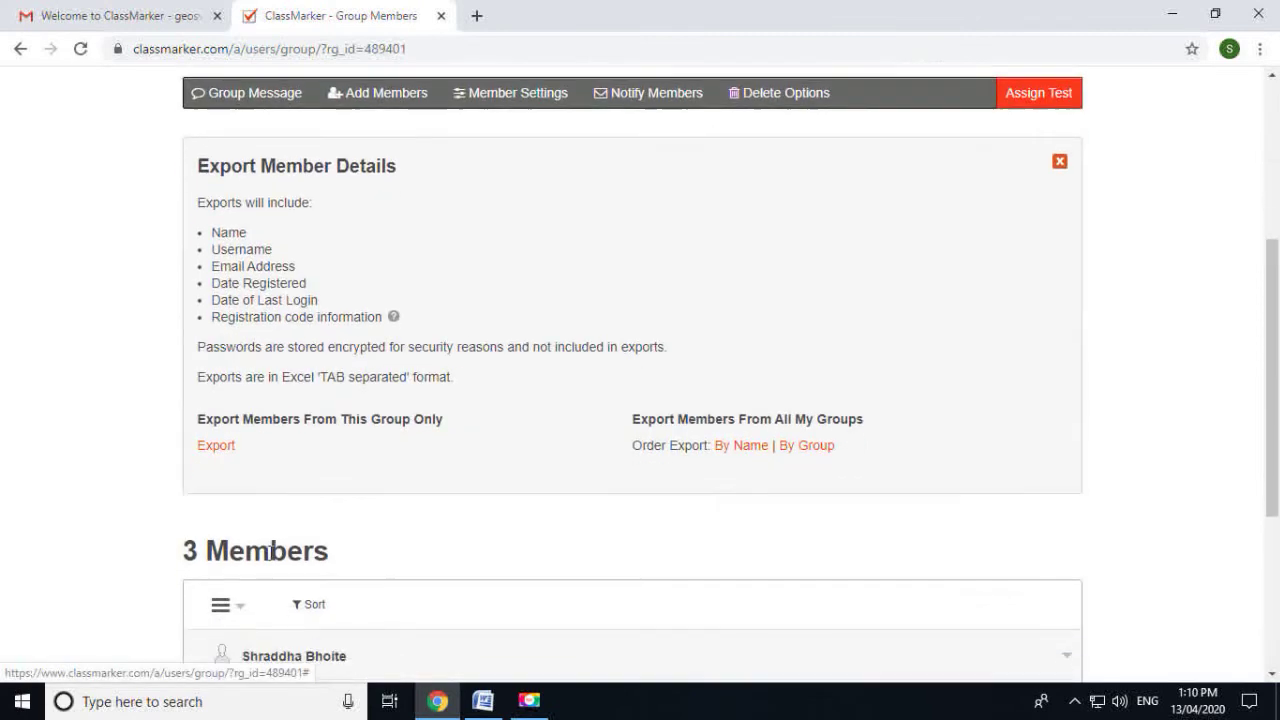
pyautogui.scroll(-2, 494, 454)
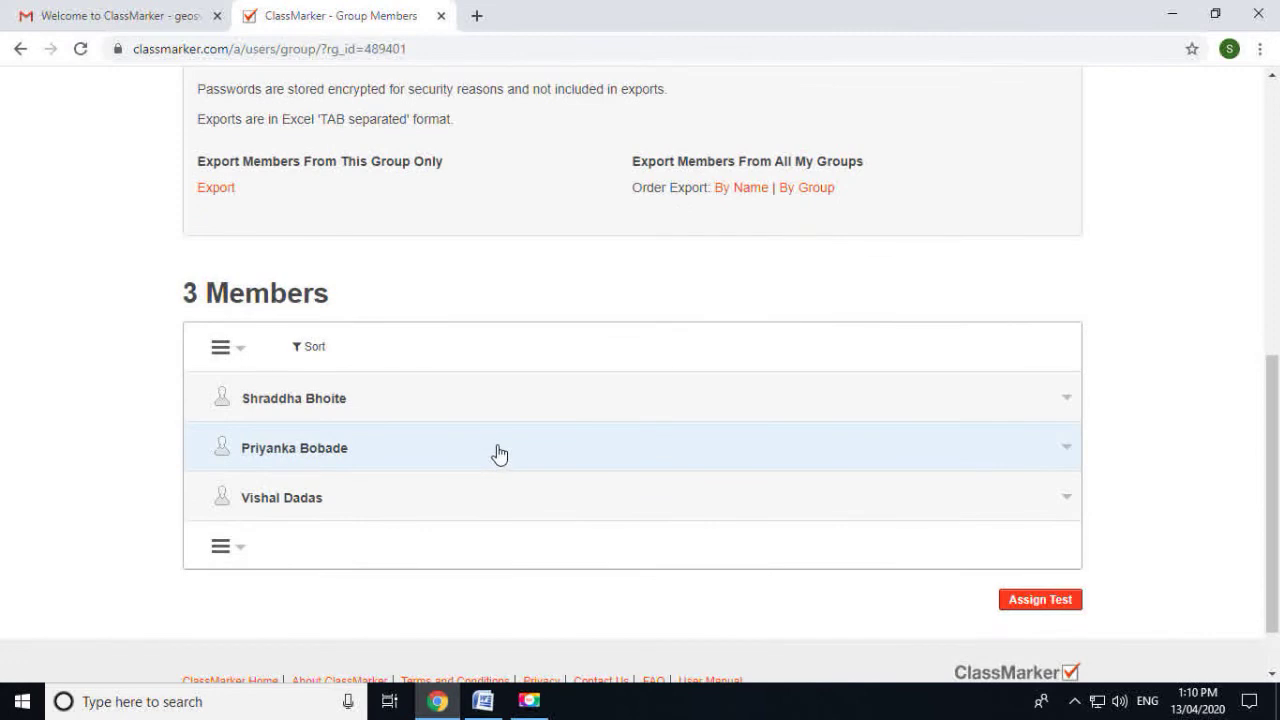
pyautogui.scroll(3, 499, 454)
pyautogui.scroll(-1, 316, 398)
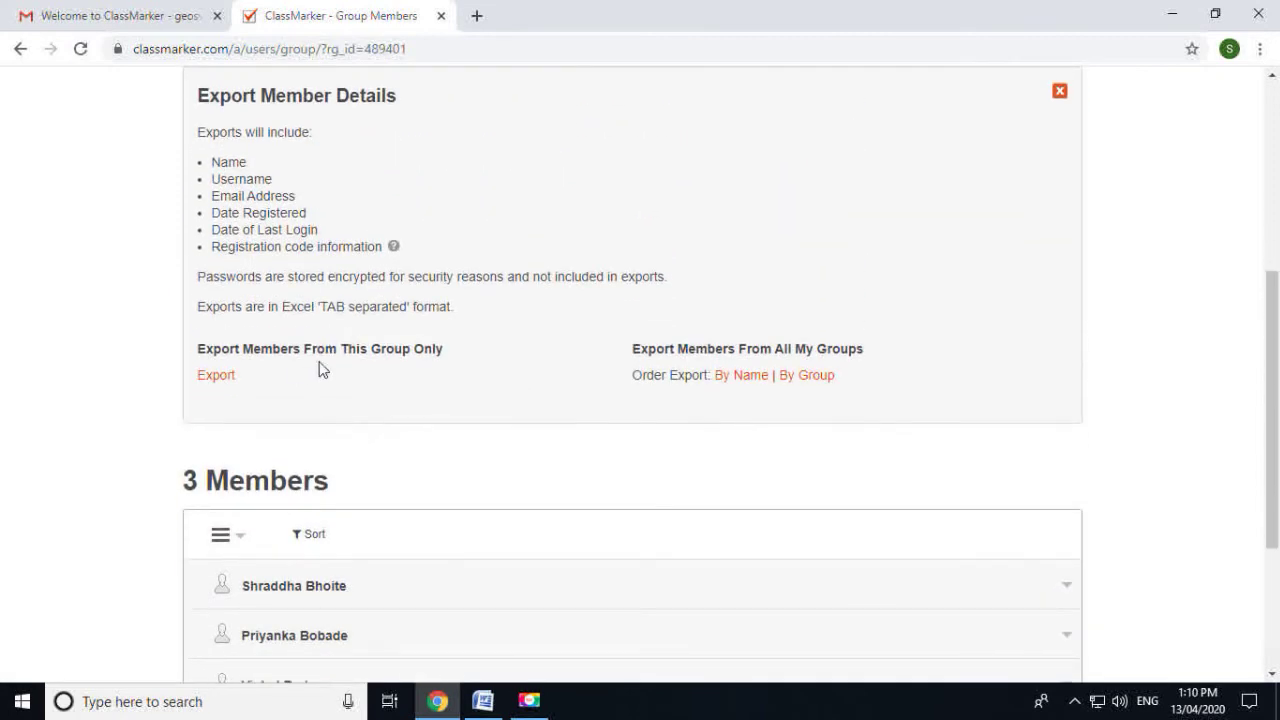
pyautogui.click(213, 376)
# Download ClassMarker_M.A._I_Member_Details.xls and open the downloaded file
pyautogui.scroll(-2, 454, 420)
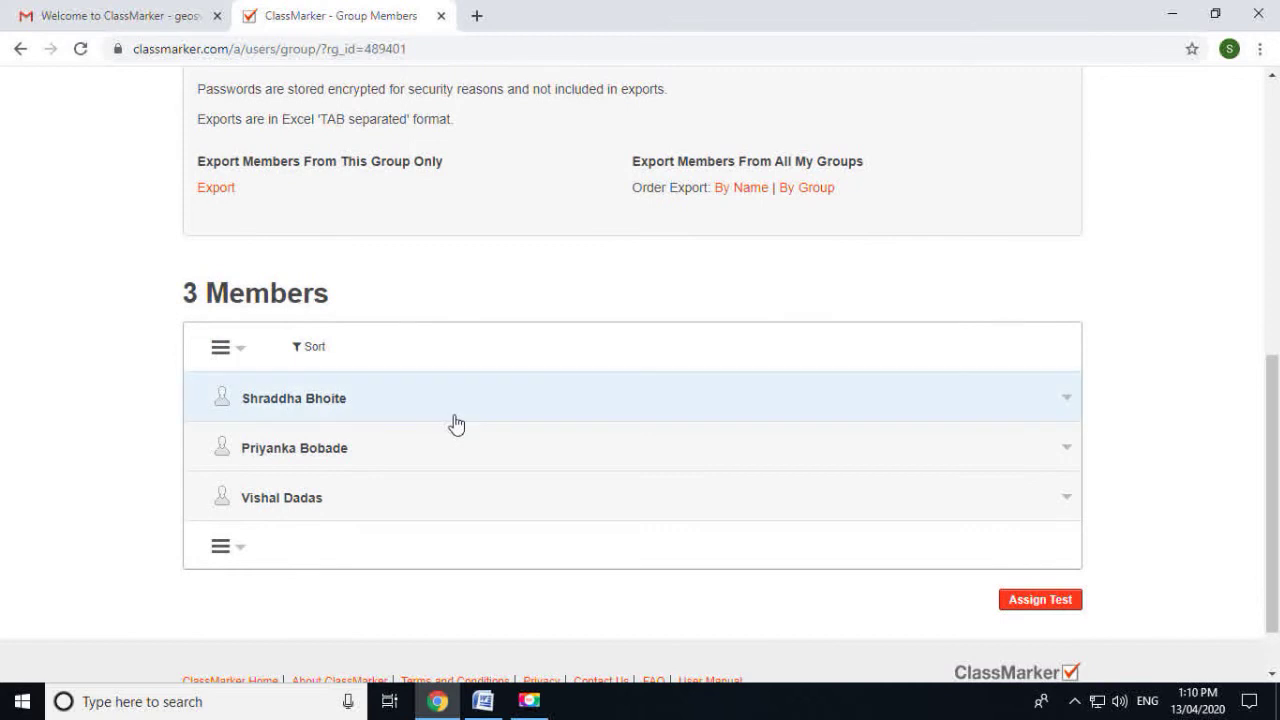
pyautogui.scroll(2, 454, 420)
pyautogui.scroll(3, 453, 421)
pyautogui.scroll(-3, 463, 417)
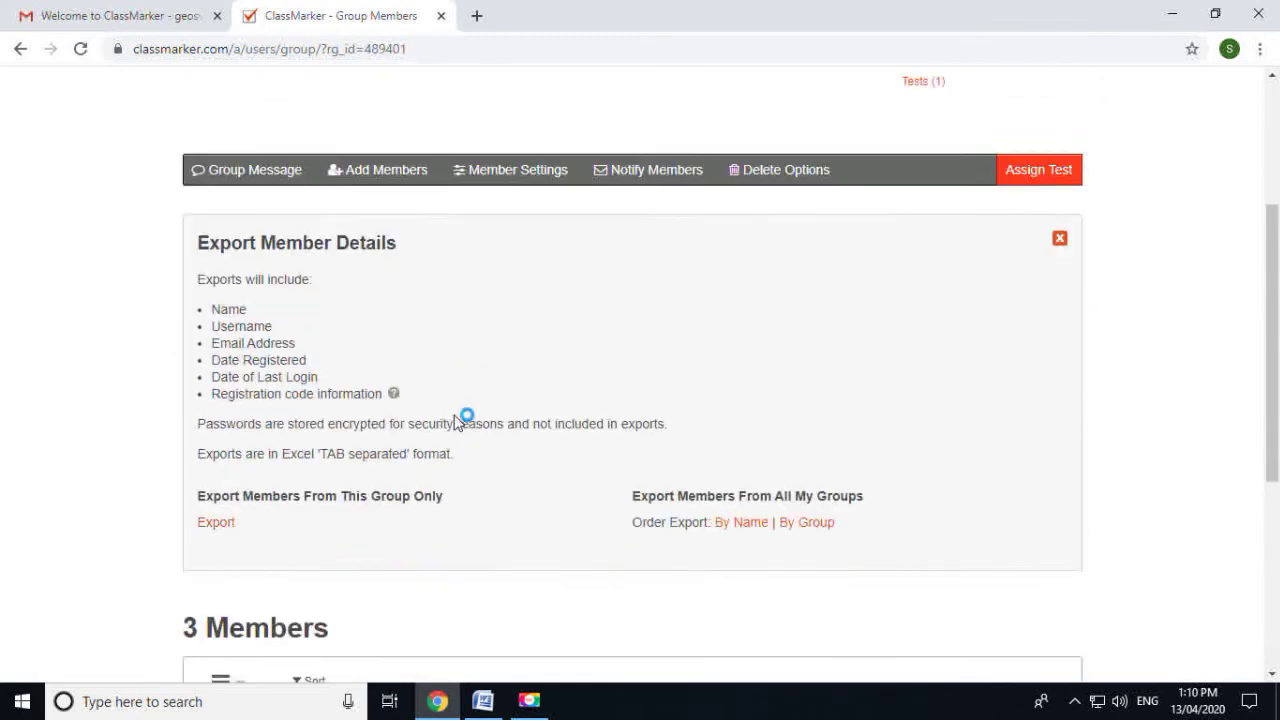
pyautogui.click(215, 377)
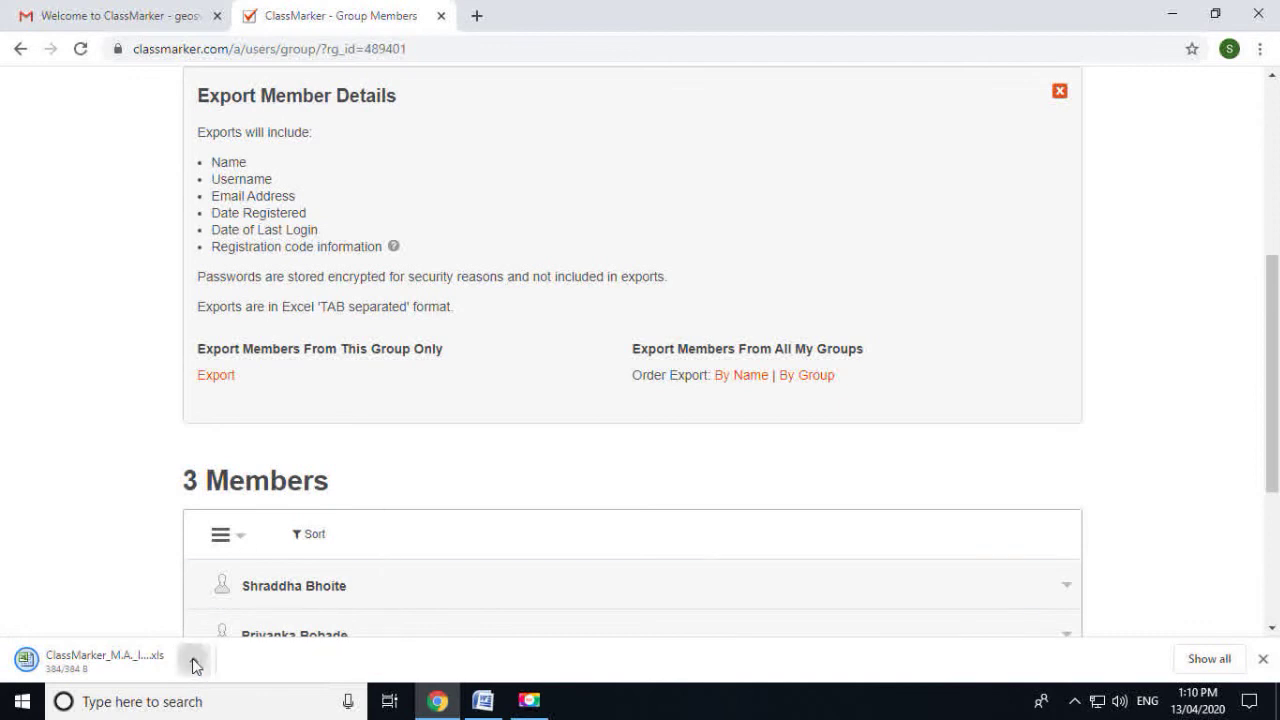
pyautogui.click(193, 664)
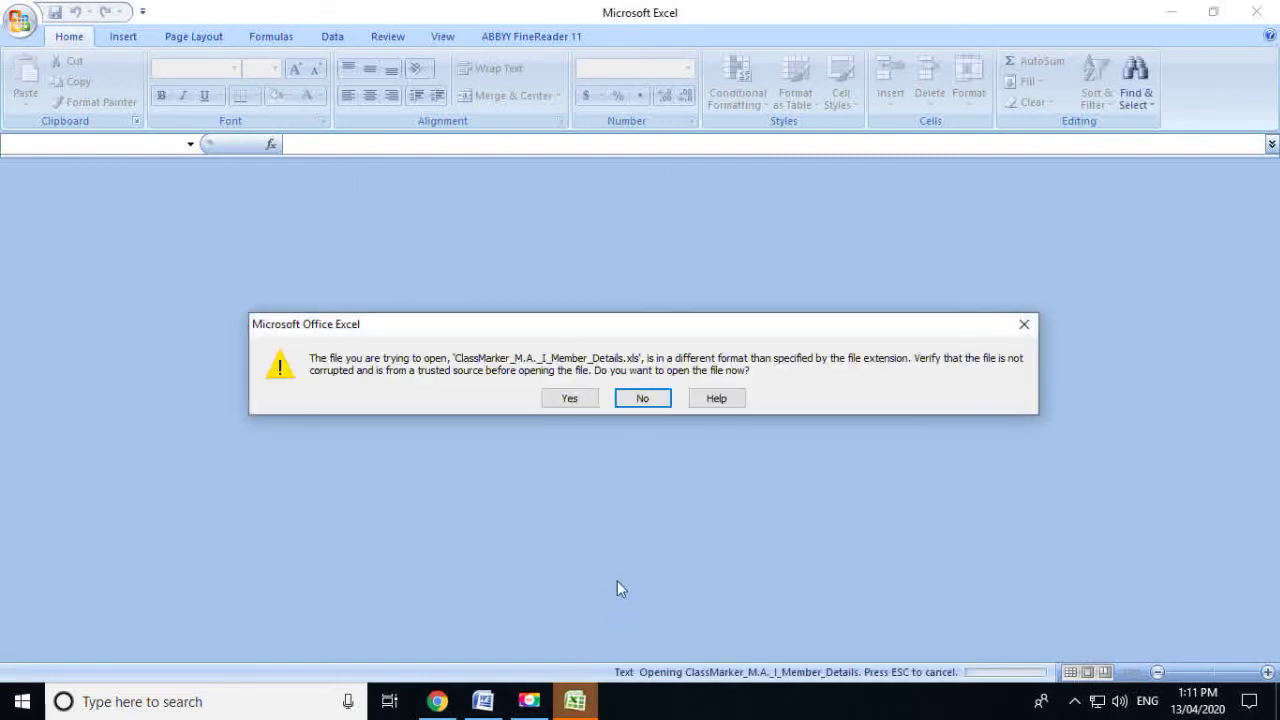
# Accept the format warning, autofit columns C and D, and widen column D
pyautogui.click(575, 398)
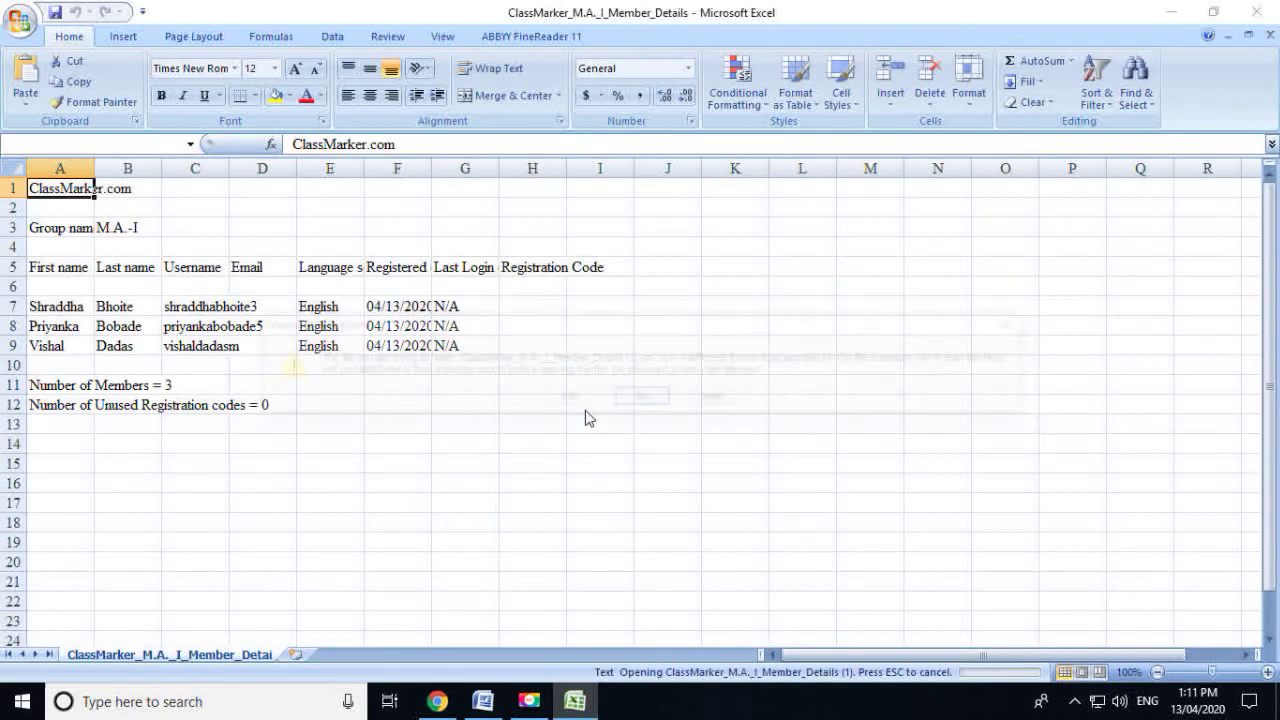
pyautogui.click(590, 400)
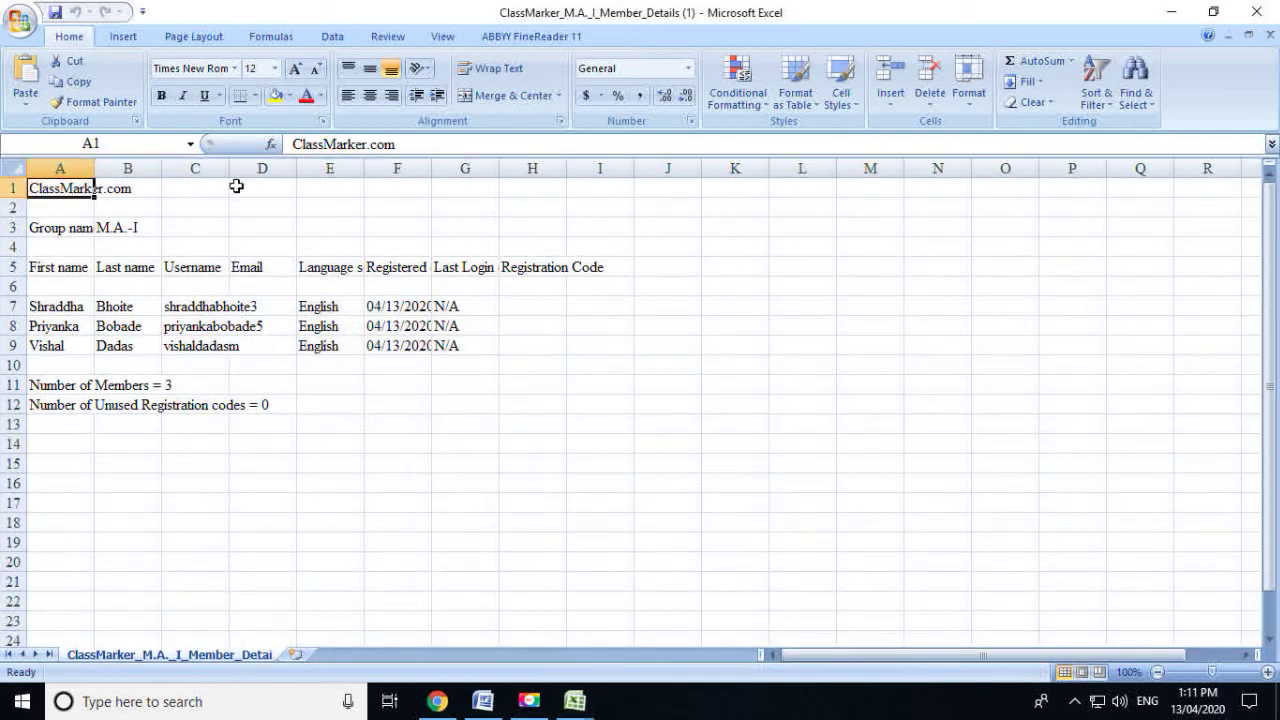
pyautogui.doubleClick(228, 168)
pyautogui.doubleClick(336, 168)
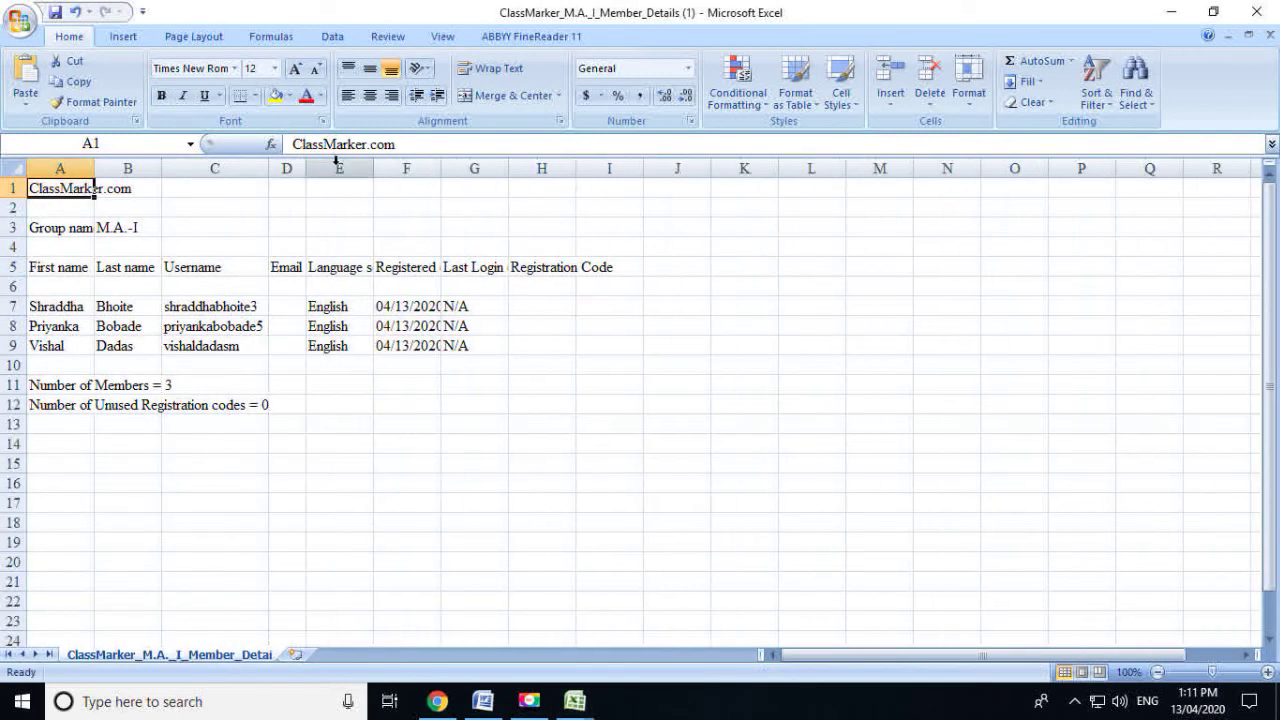
pyautogui.click(263, 308)
pyautogui.moveTo(306, 168); pyautogui.dragTo(504, 168)
# Inspect cells D5, D7 and C7, leaving C7 unchanged, then return to Chrome
pyautogui.click(349, 263)
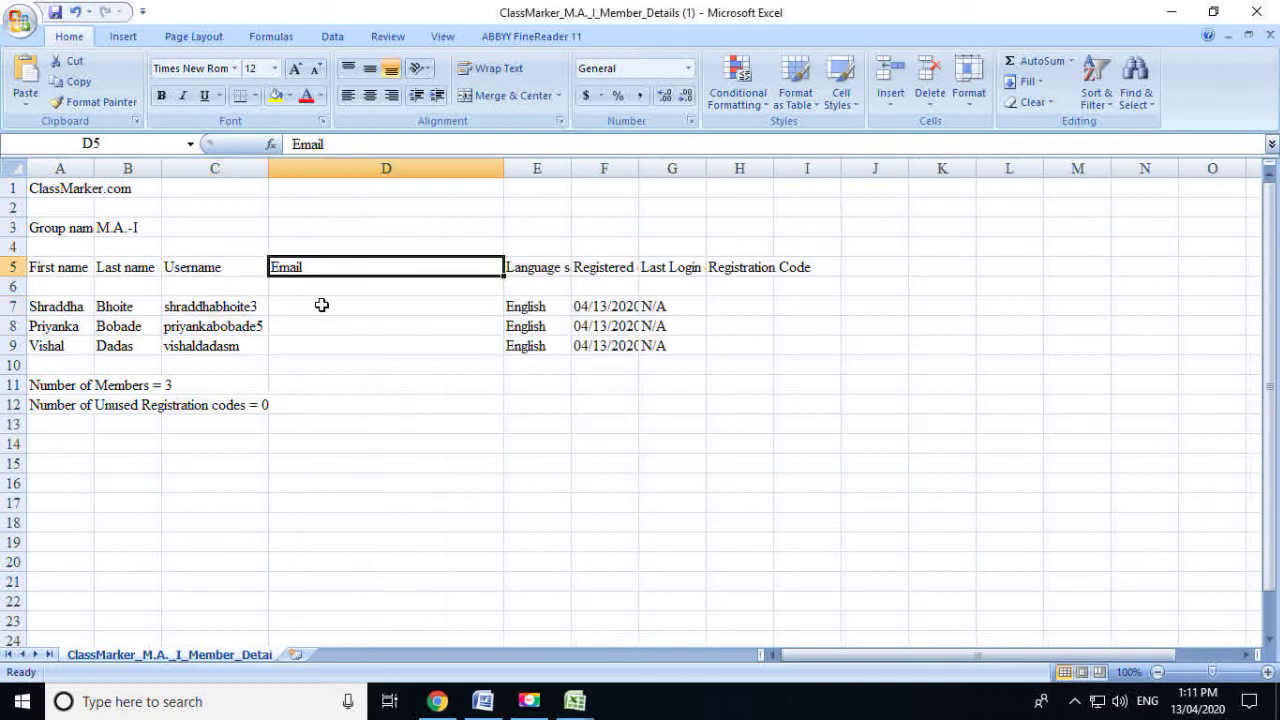
pyautogui.click(331, 305)
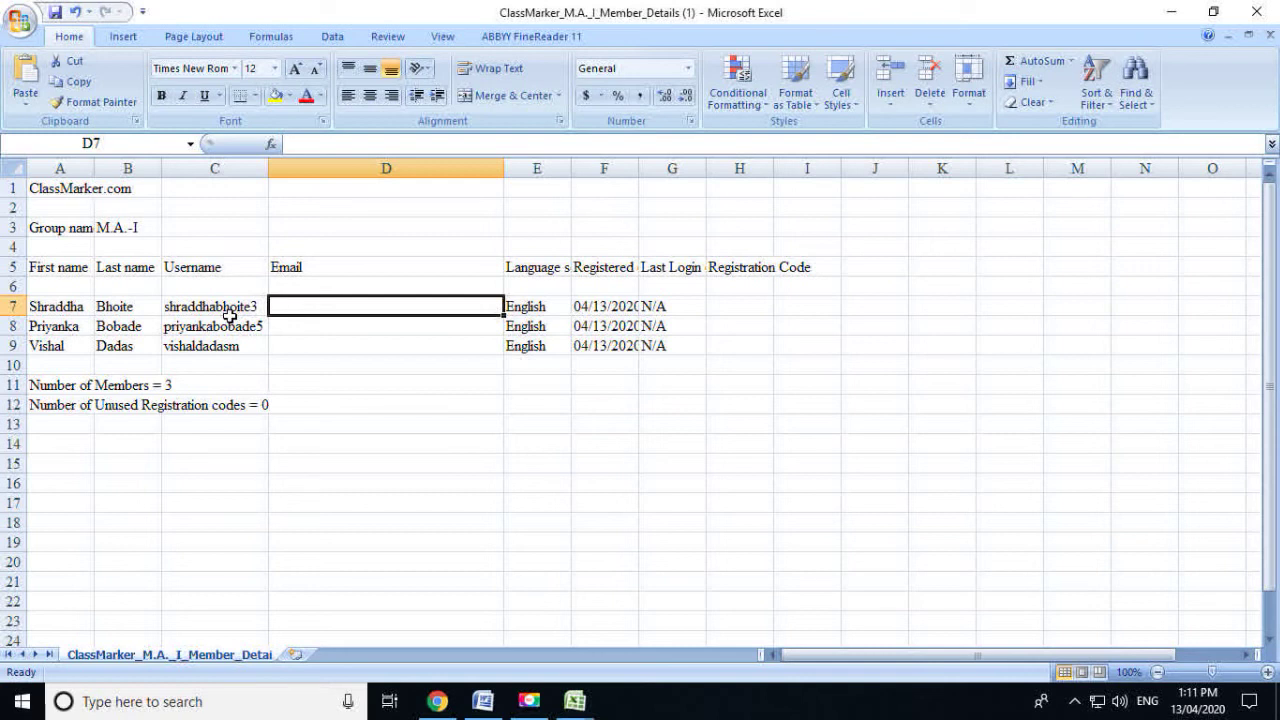
pyautogui.click(264, 304)
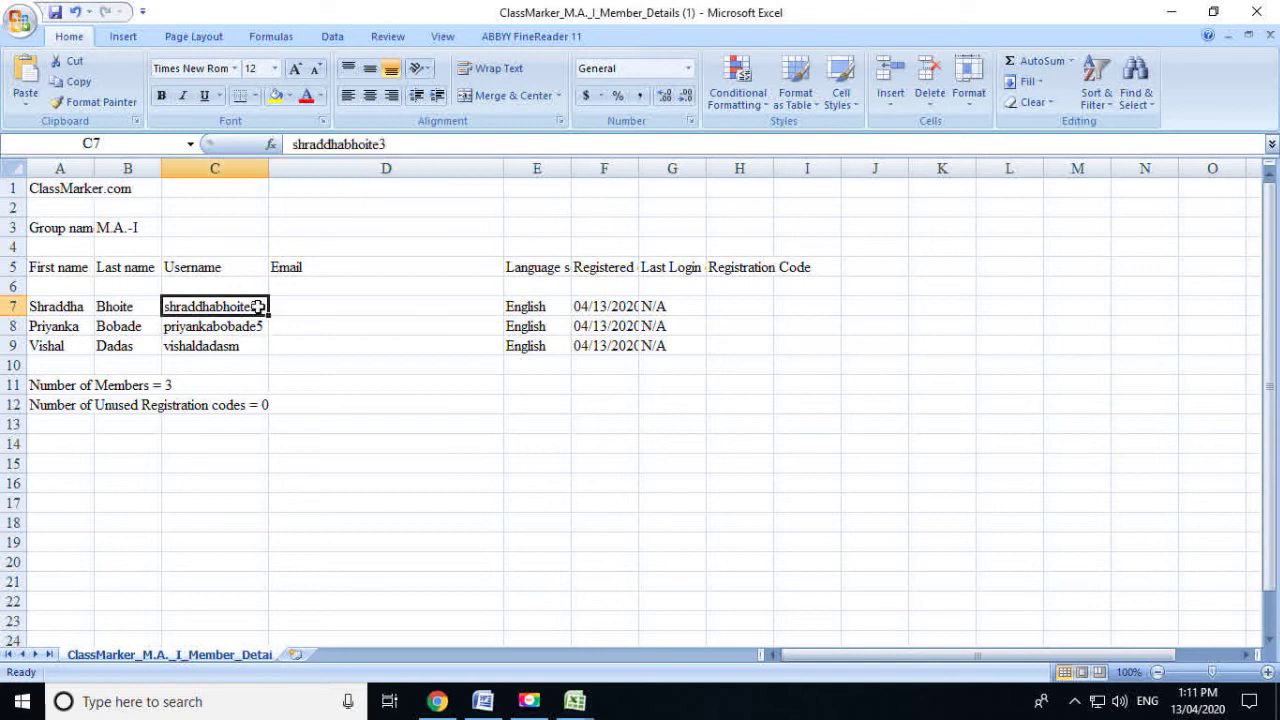
pyautogui.doubleClick(262, 307)
pyautogui.moveTo(261, 307); pyautogui.dragTo(172, 307)
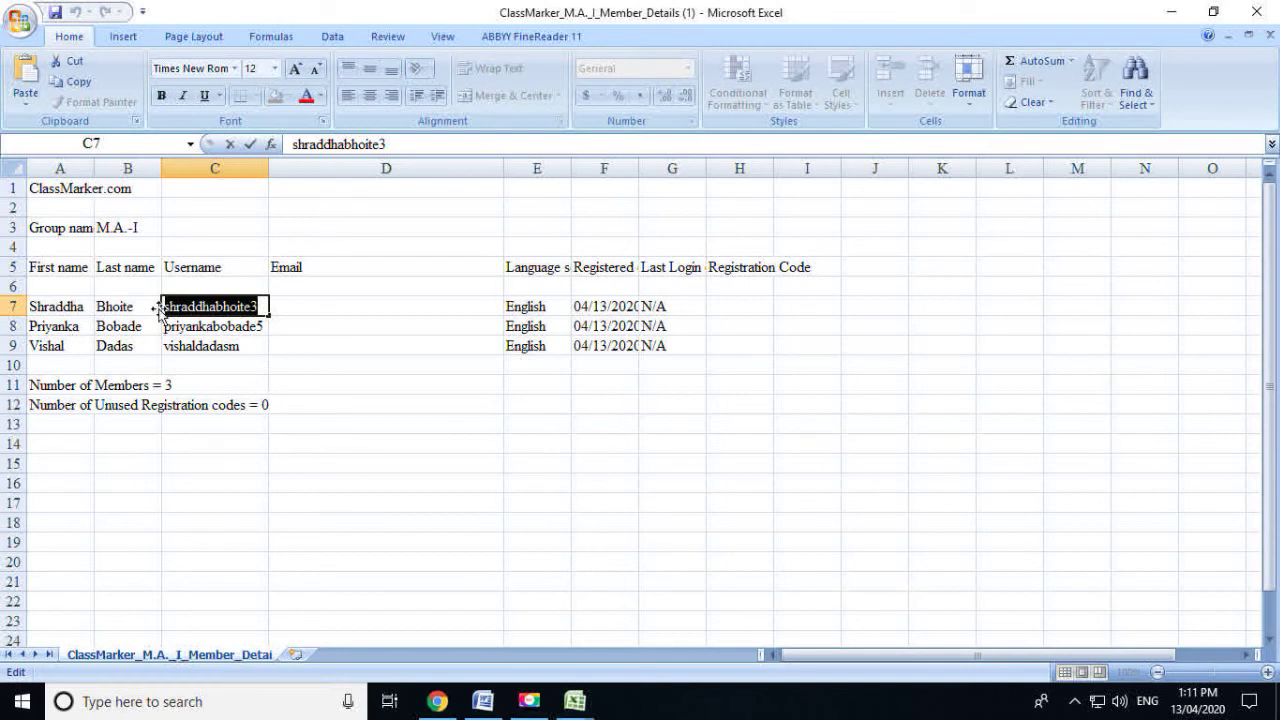
pyautogui.click(330, 320)
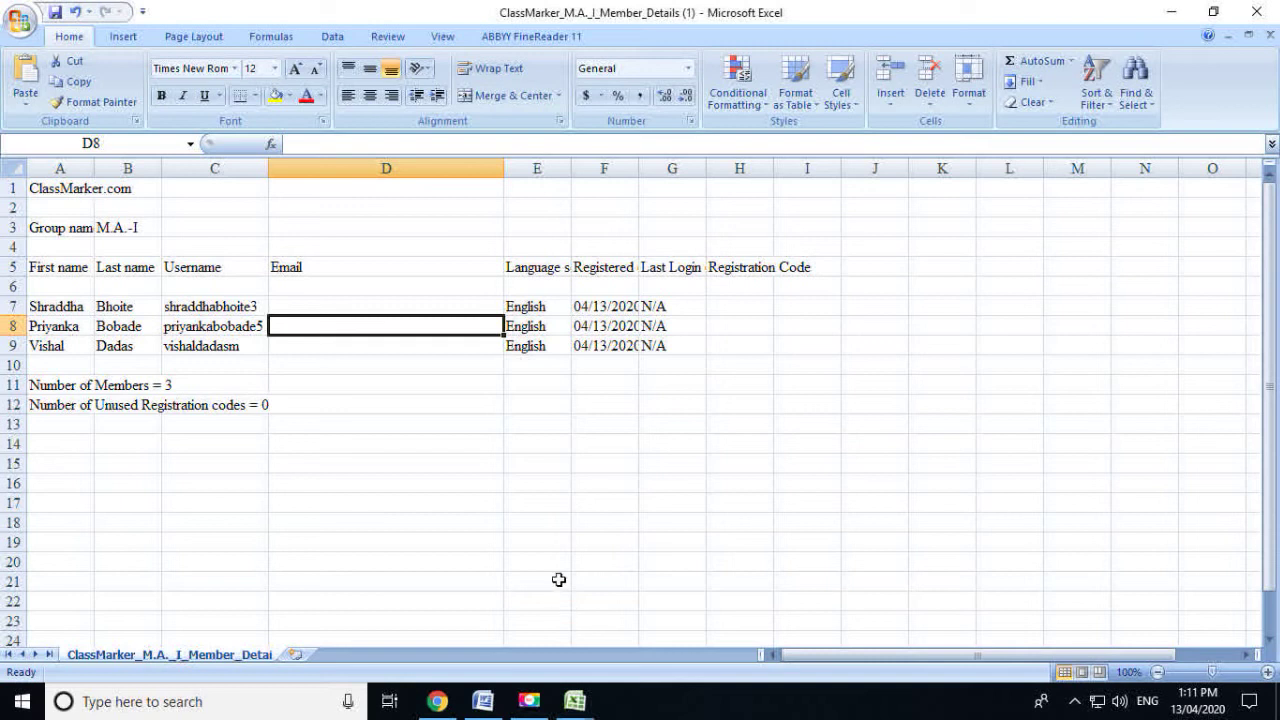
pyautogui.click(437, 701)
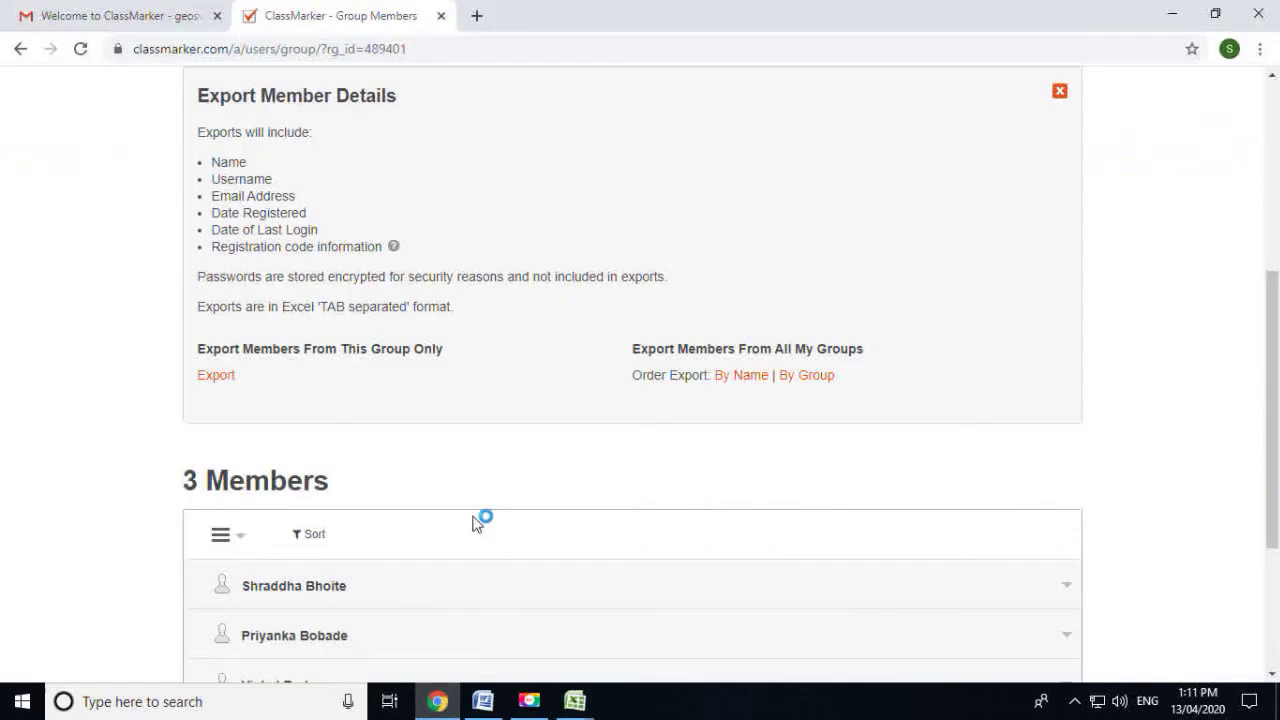
# Log out of the teacher account and start, then clear, a username on the login form
pyautogui.scroll(4, 470, 518)
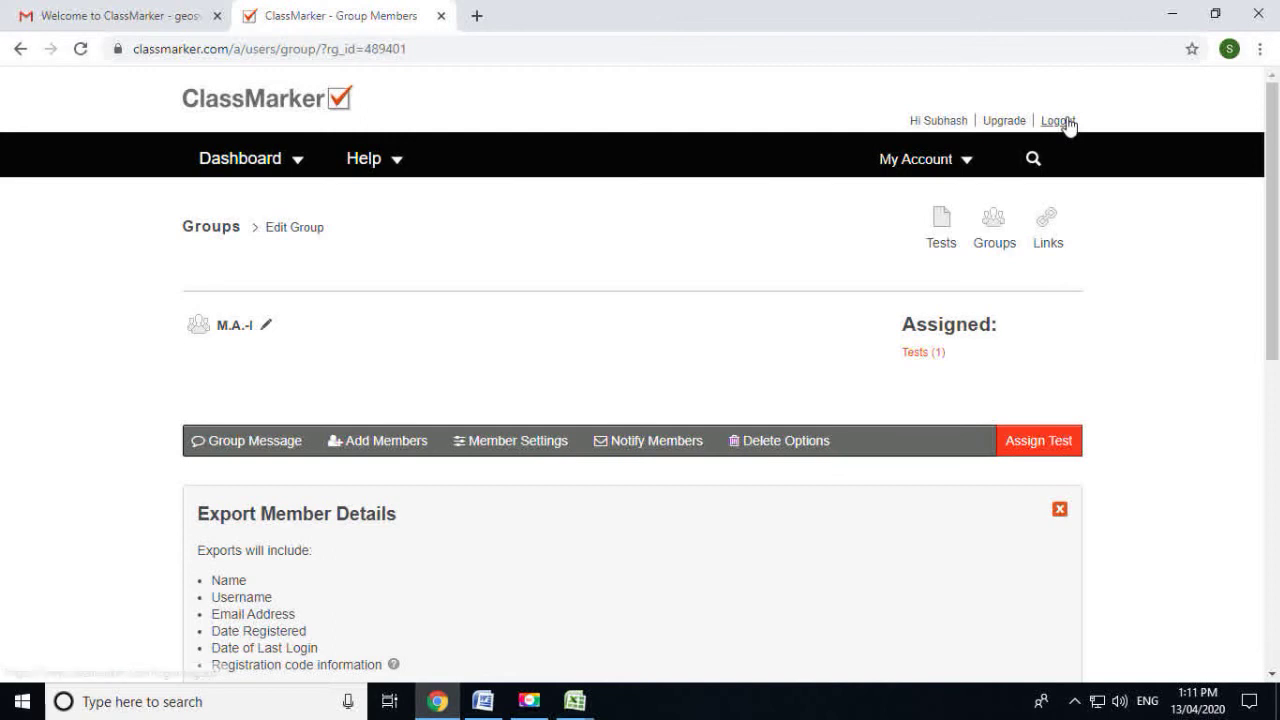
pyautogui.click(1067, 121)
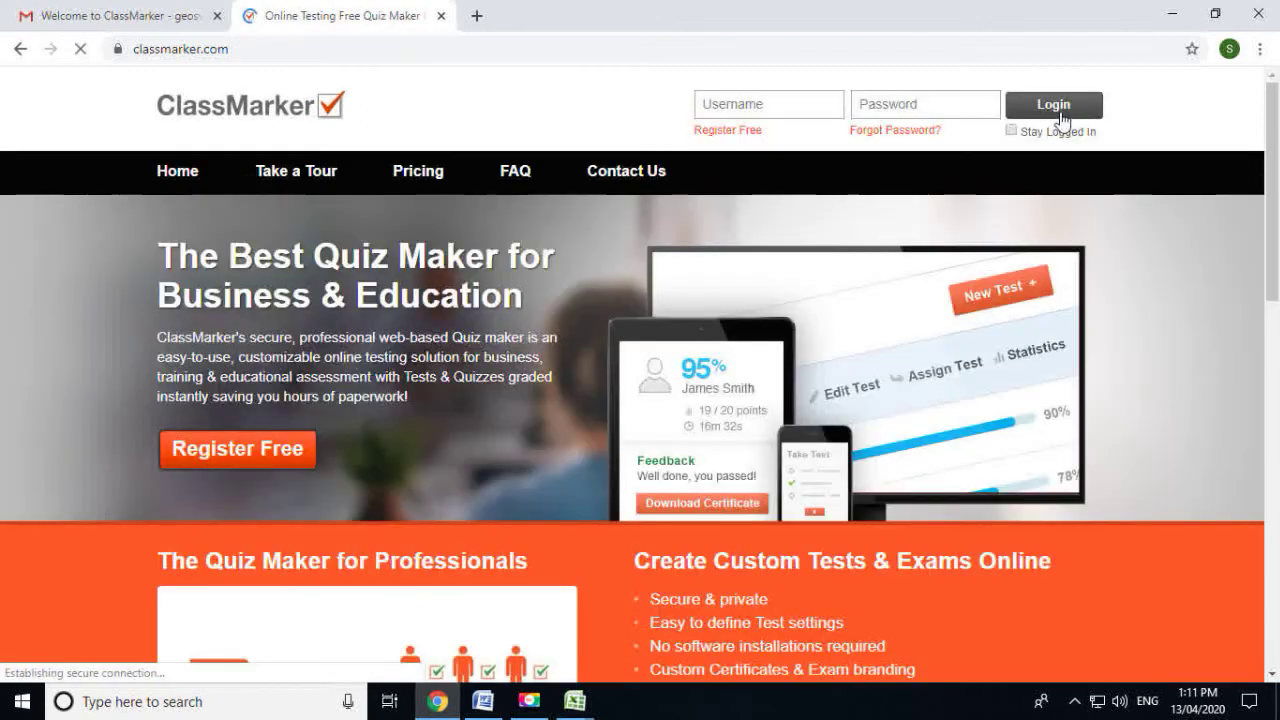
pyautogui.click(766, 103)
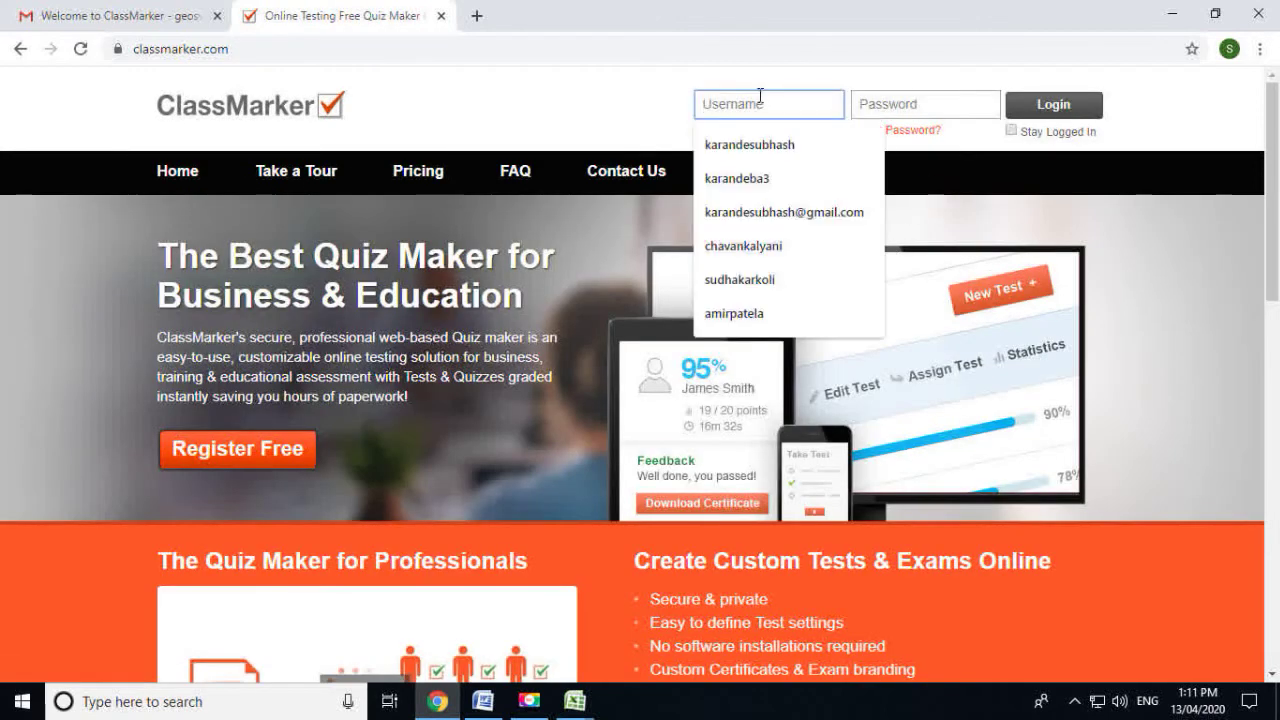
pyautogui.write('Vishal')
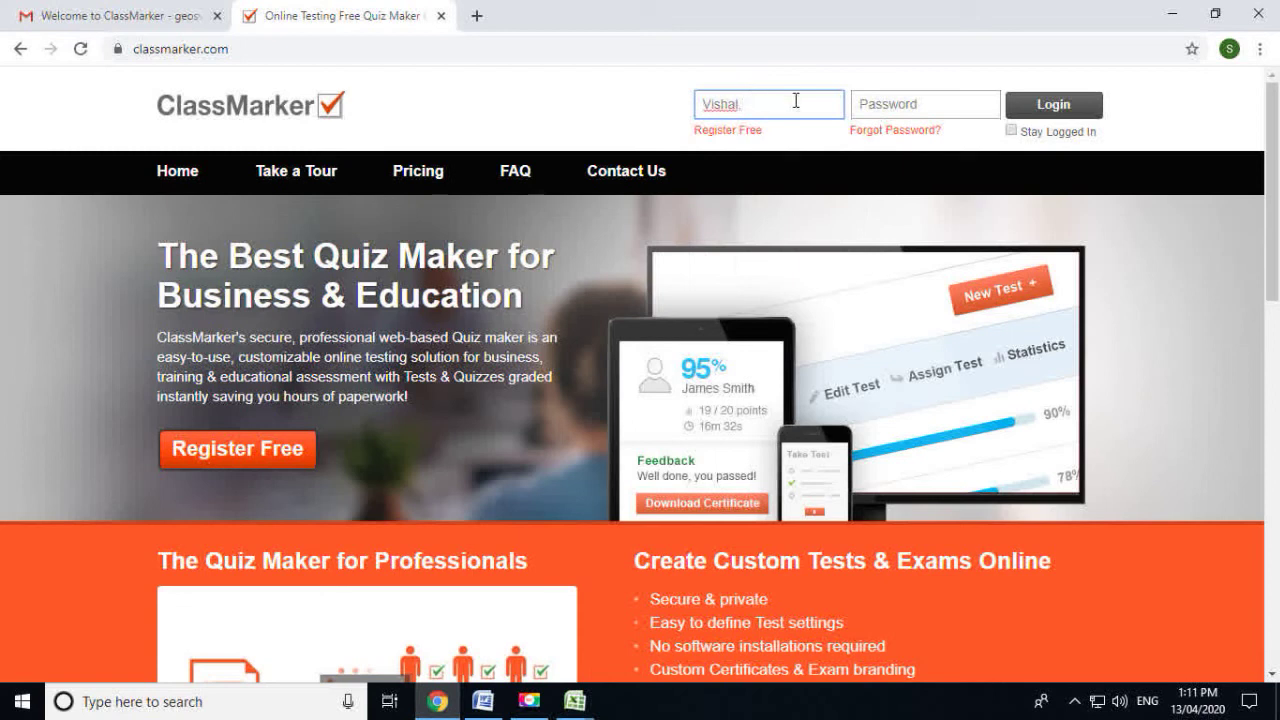
pyautogui.press('BackSpace')
pyautogui.press('BackSpace')
pyautogui.press('BackSpace')
pyautogui.press('BackSpace')
pyautogui.press('BackSpace')
pyautogui.press('BackSpace')
# Check the member details workbook in Excel, then return to the ClassMarker login page
pyautogui.click(576, 700)
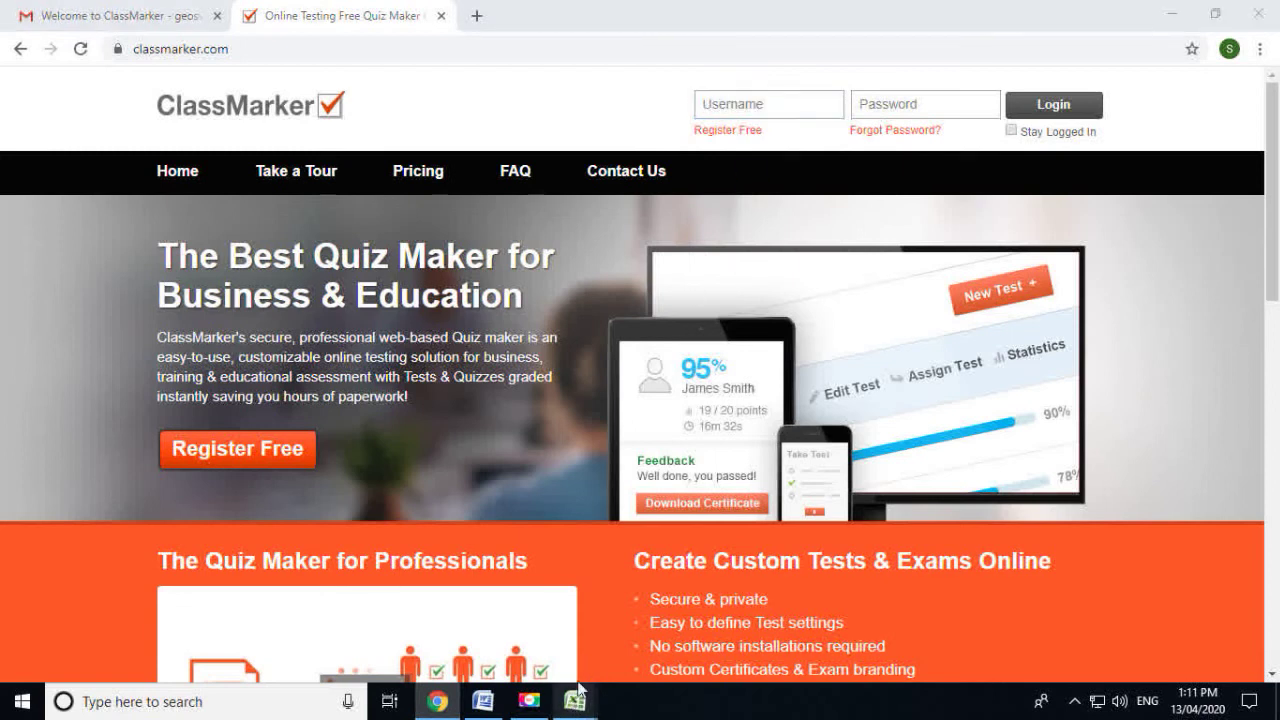
pyautogui.click(607, 654)
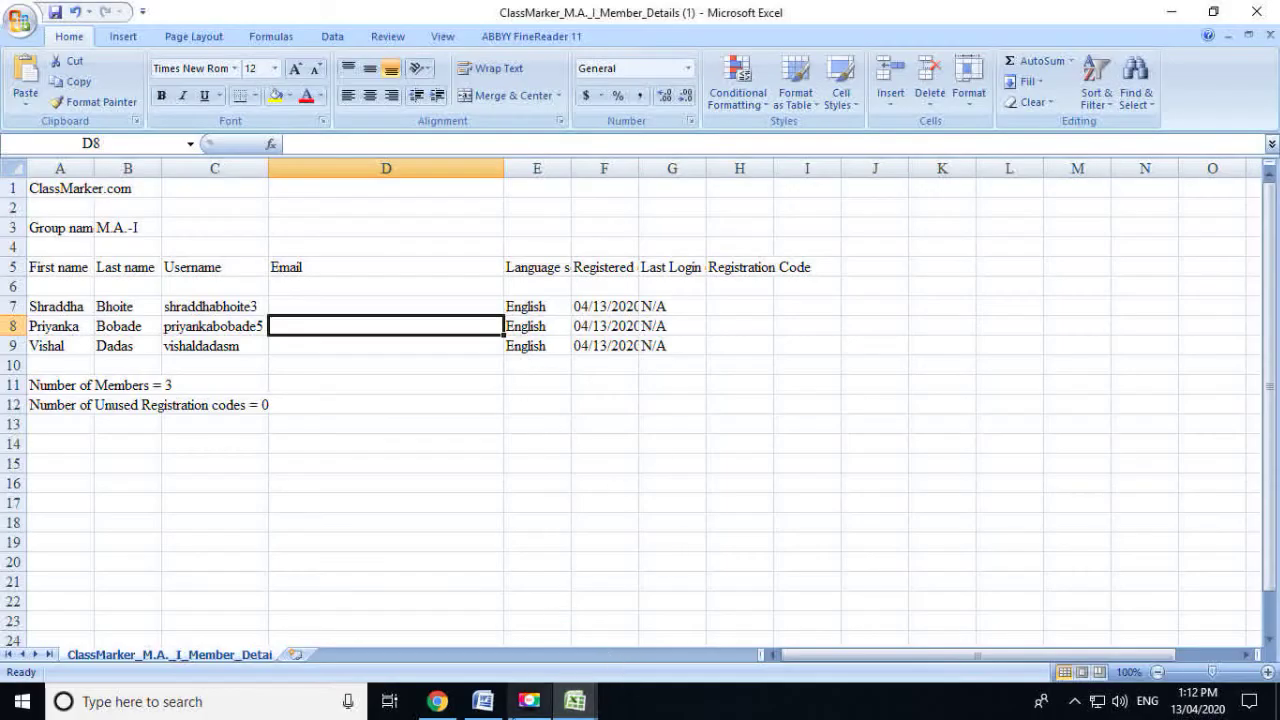
pyautogui.click(438, 701)
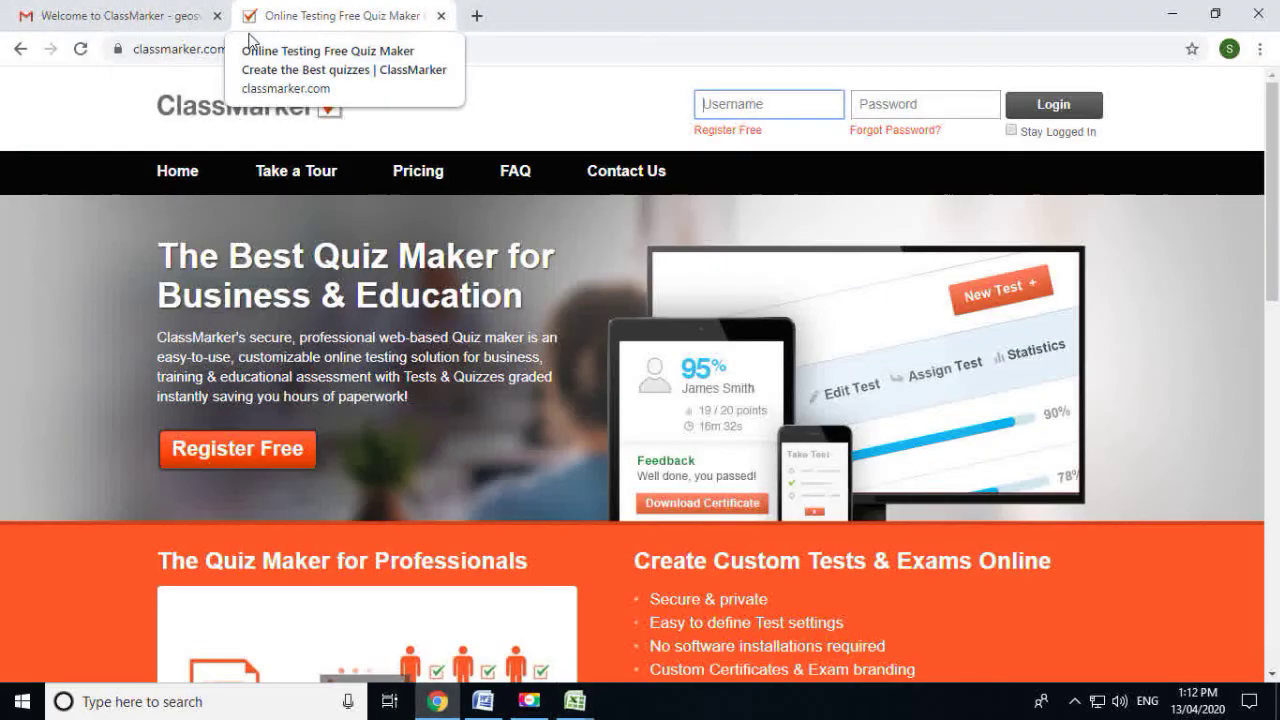
pyautogui.click(193, 49)
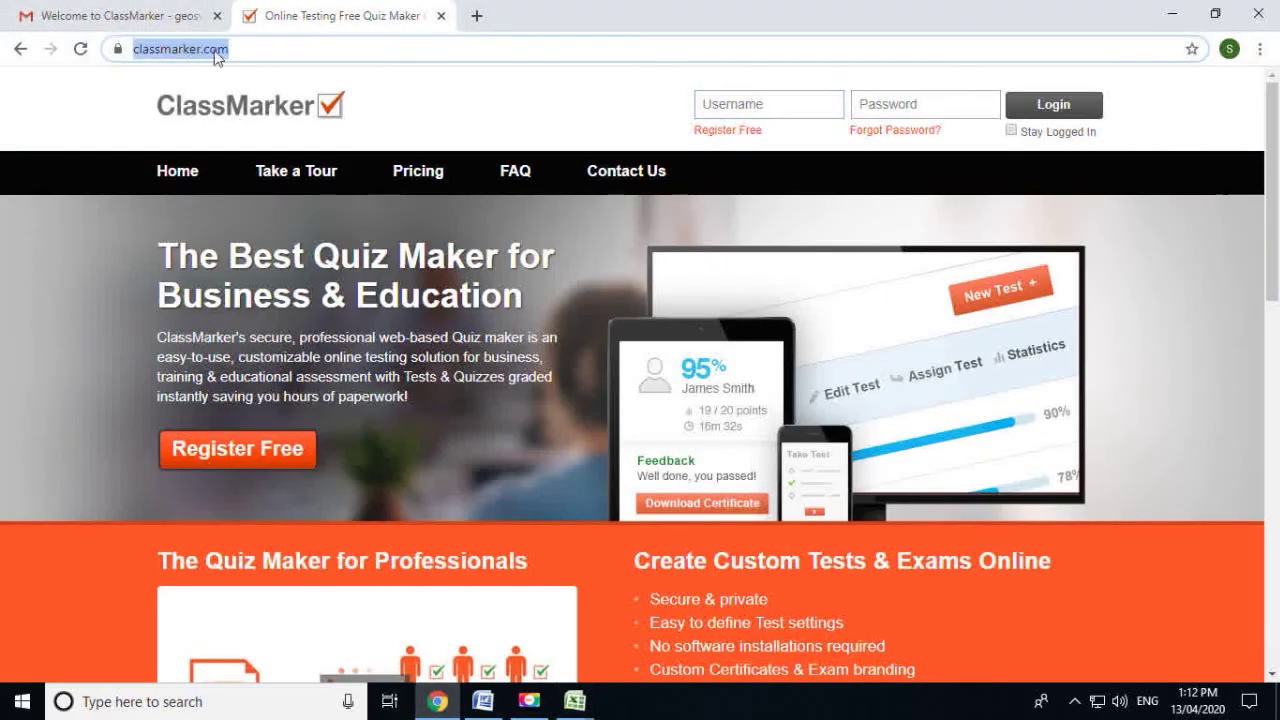
# Load classmarker.com in a new tab, focus its login fields, and bring the workbook forward
pyautogui.click(477, 17)
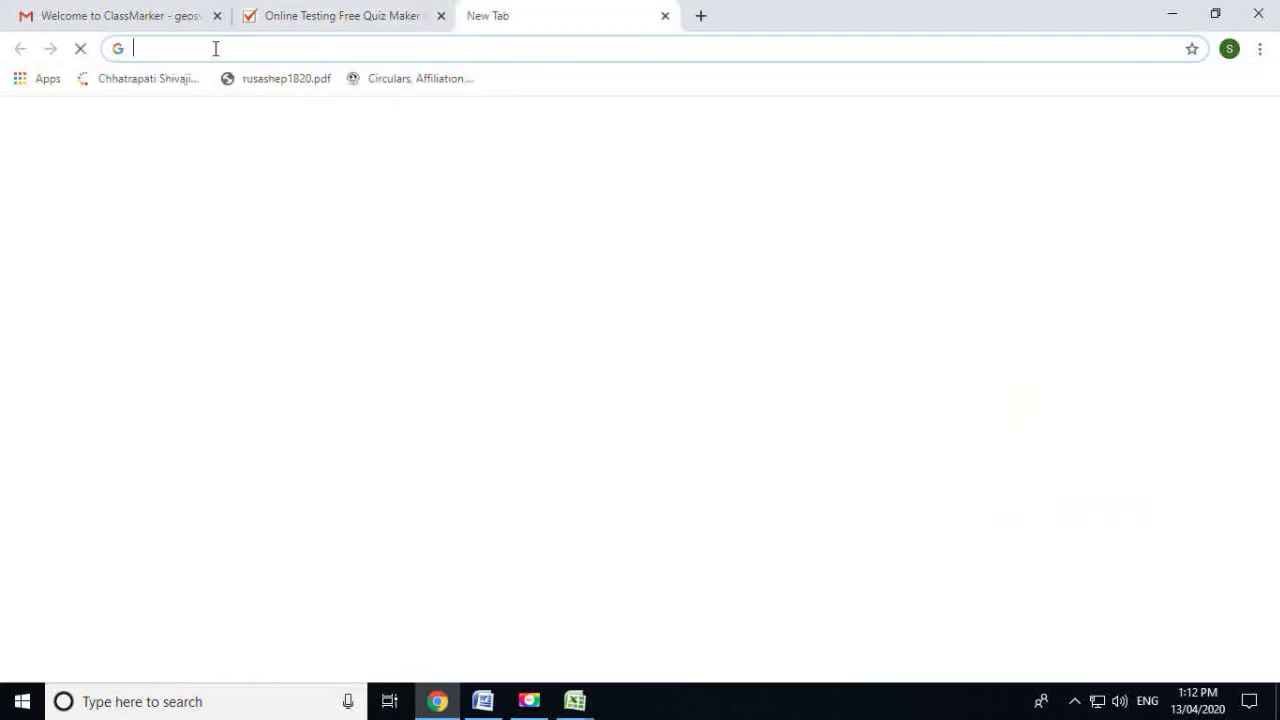
pyautogui.write('class')
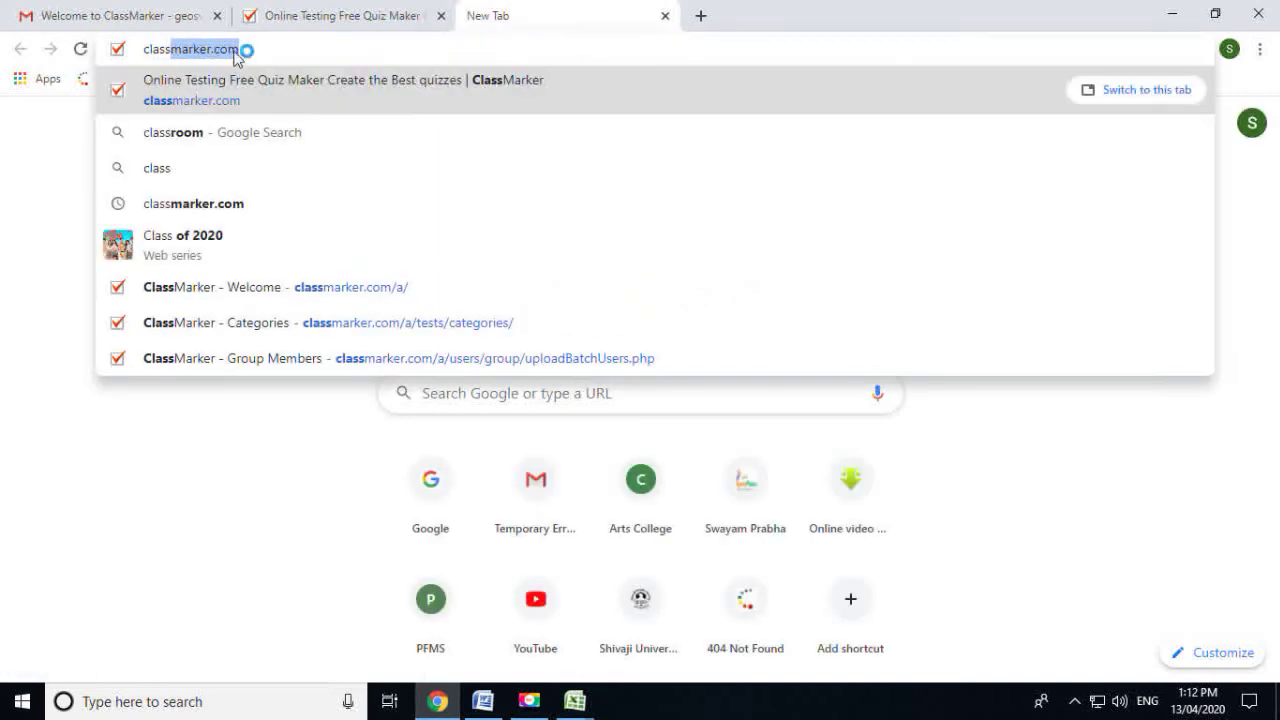
pyautogui.press('Return')
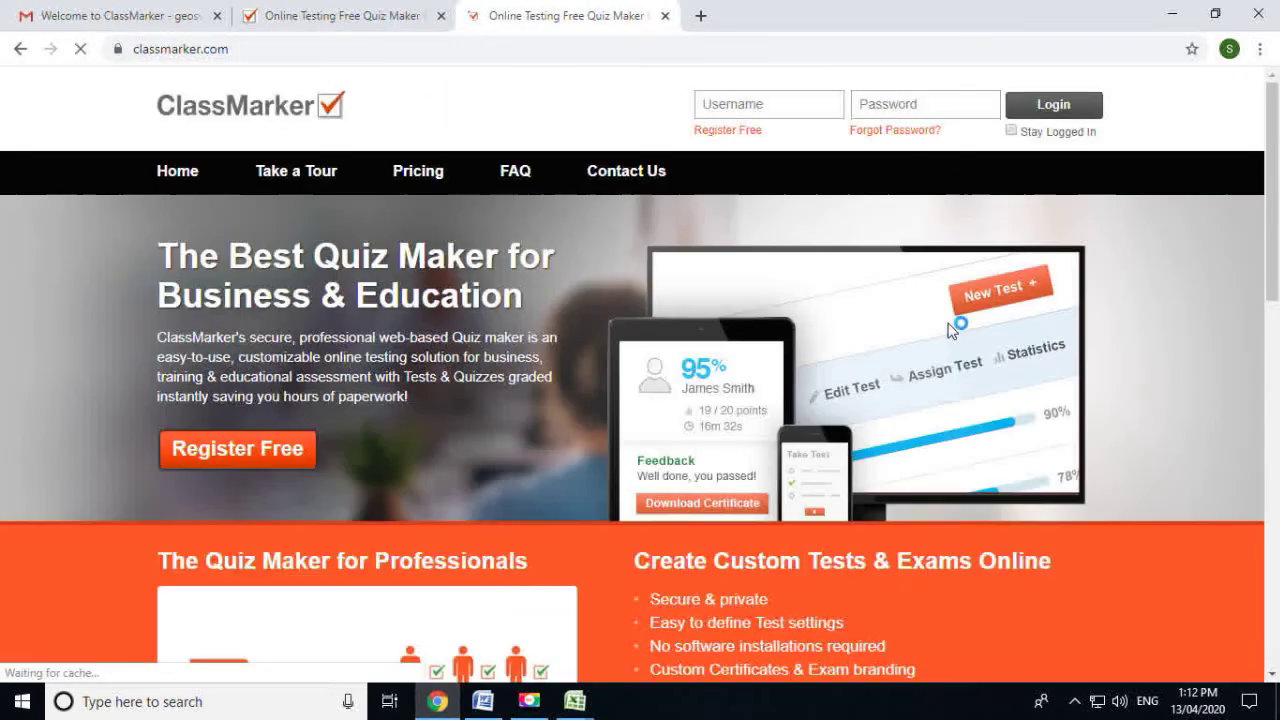
pyautogui.click(782, 103)
pyautogui.click(952, 104)
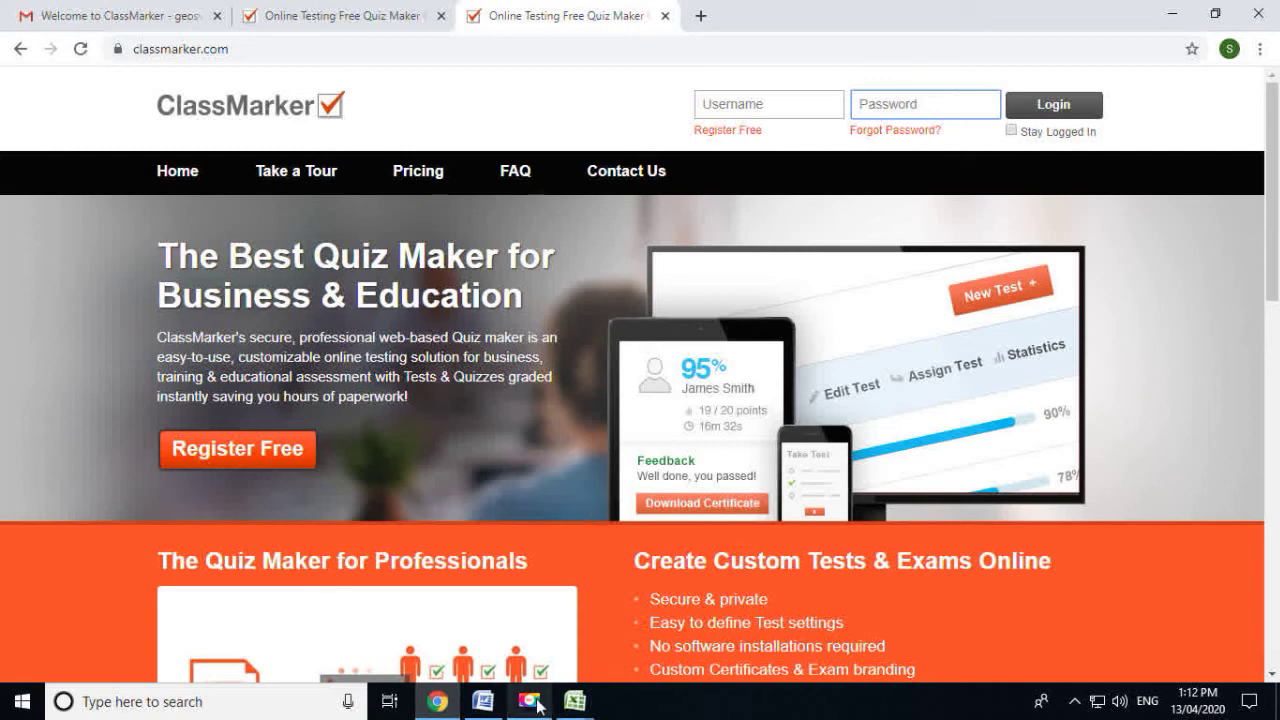
pyautogui.moveTo(589, 707)
pyautogui.click(519, 640)
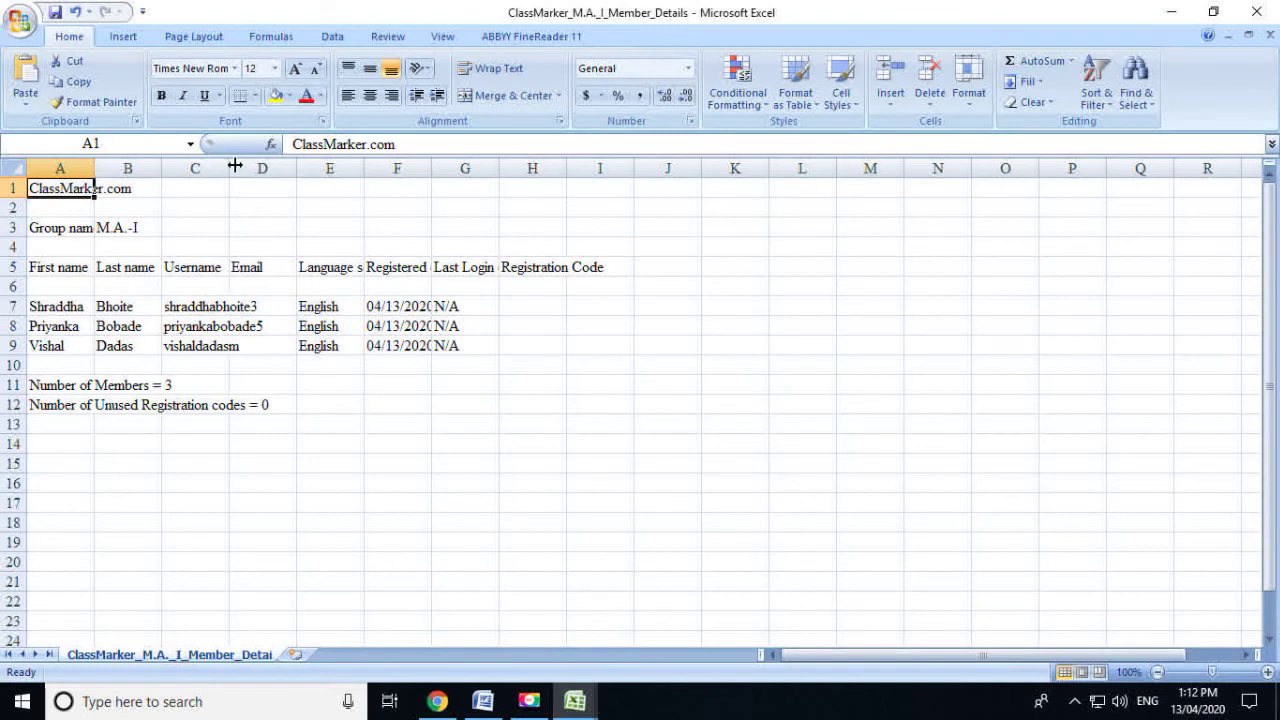
# Widen Excel column C to show full usernames, copy C7's username, and return to the login page
pyautogui.moveTo(229, 168); pyautogui.dragTo(334, 186)
pyautogui.doubleClick(266, 306)
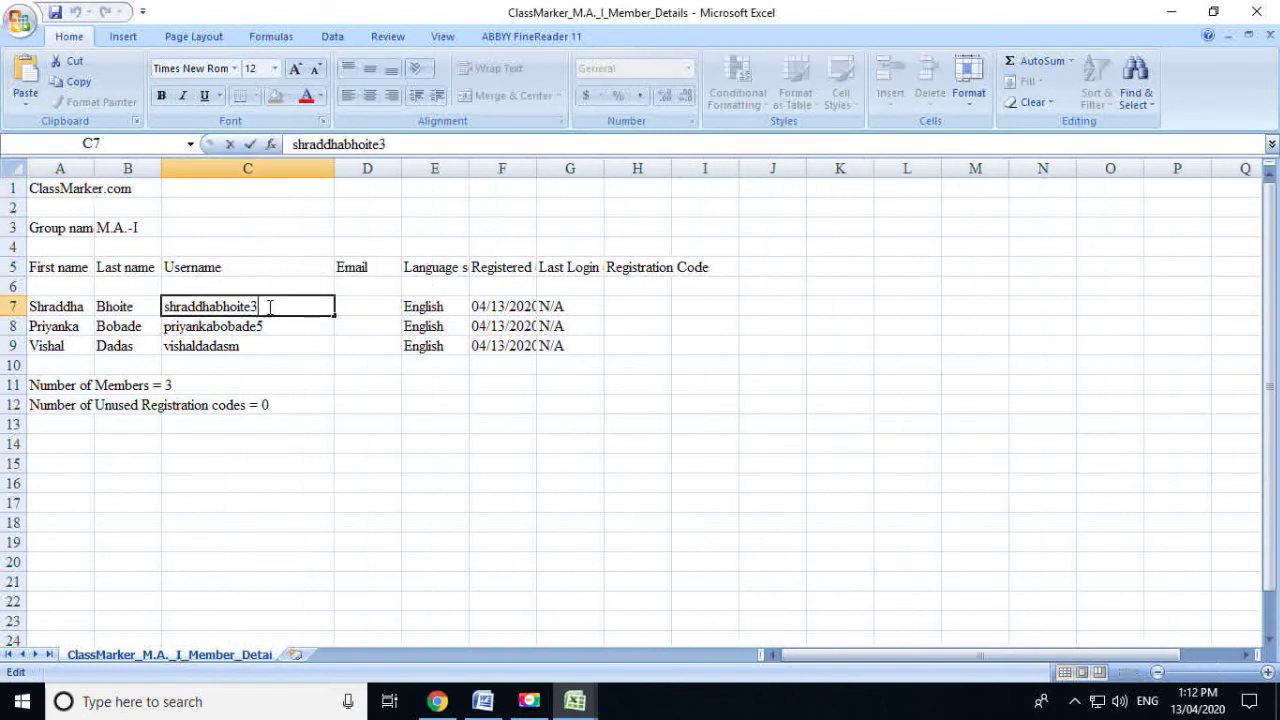
pyautogui.moveTo(332, 306); pyautogui.dragTo(152, 306)
pyautogui.hotkey('ctrl', 'c')
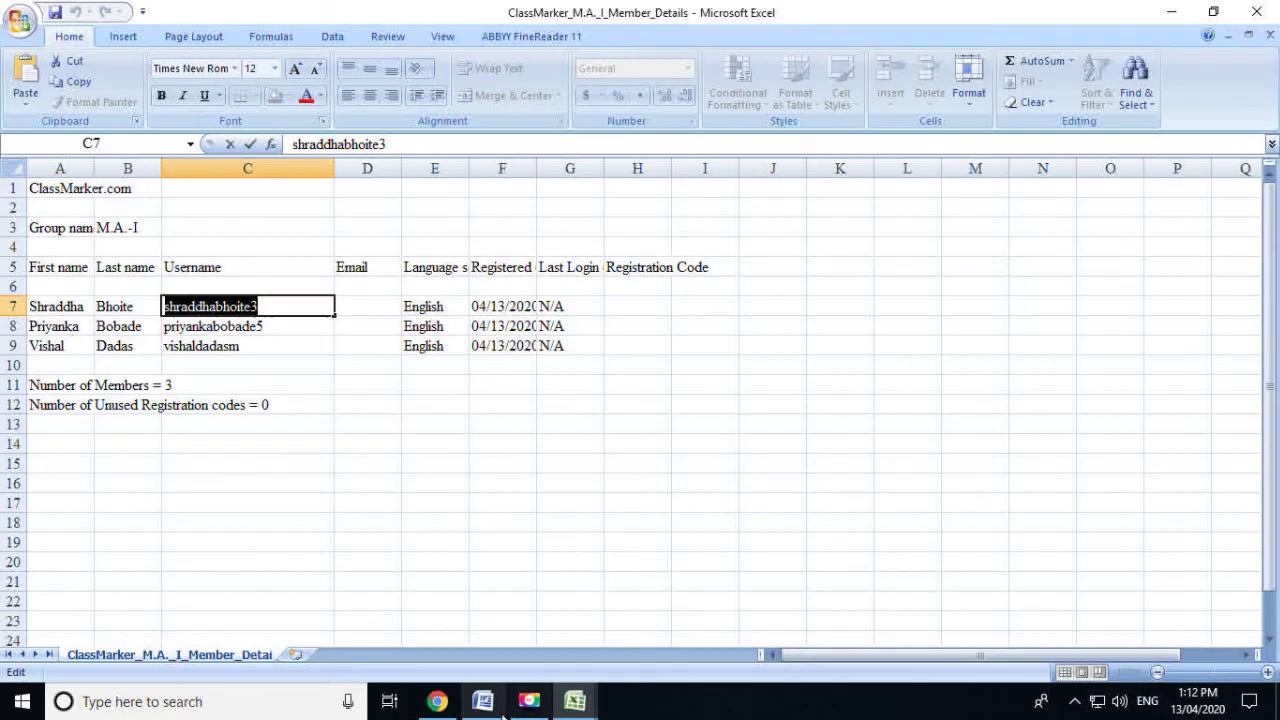
pyautogui.click(440, 705)
pyautogui.click(750, 103)
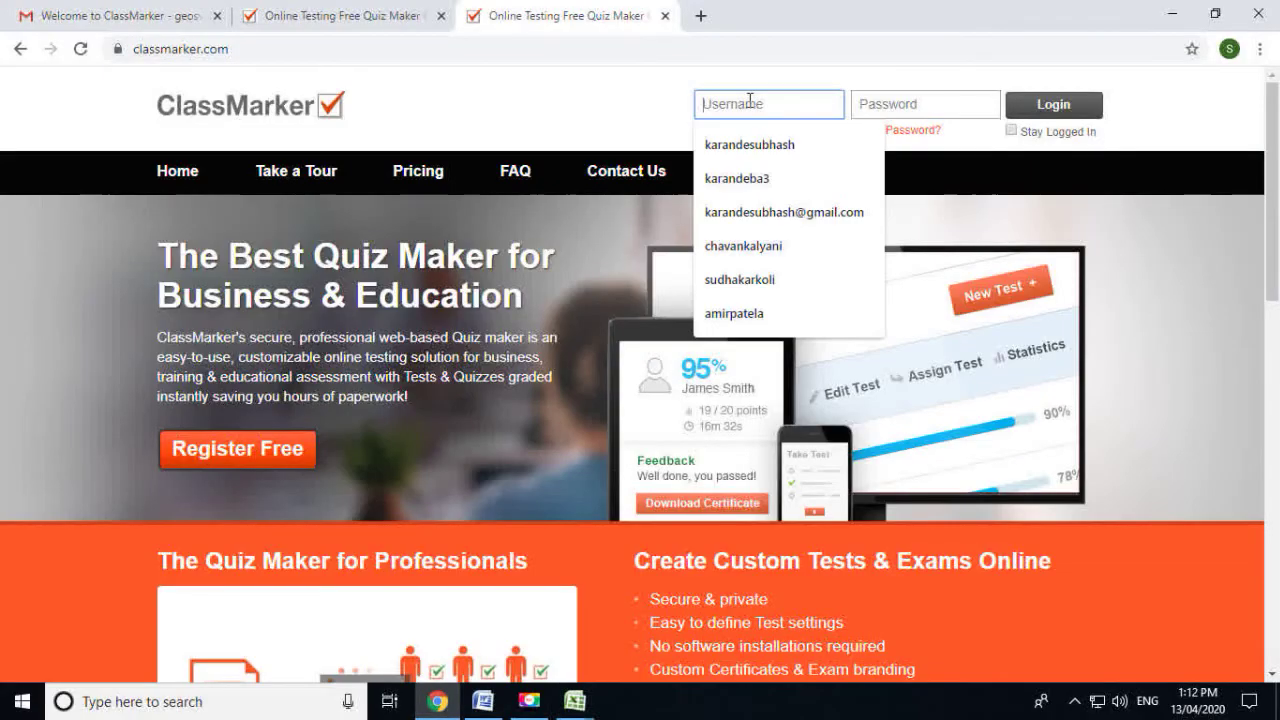
# Paste the student's username and password into the login form and log in
pyautogui.hotkey('ctrl', 'v')
pyautogui.click(904, 107)
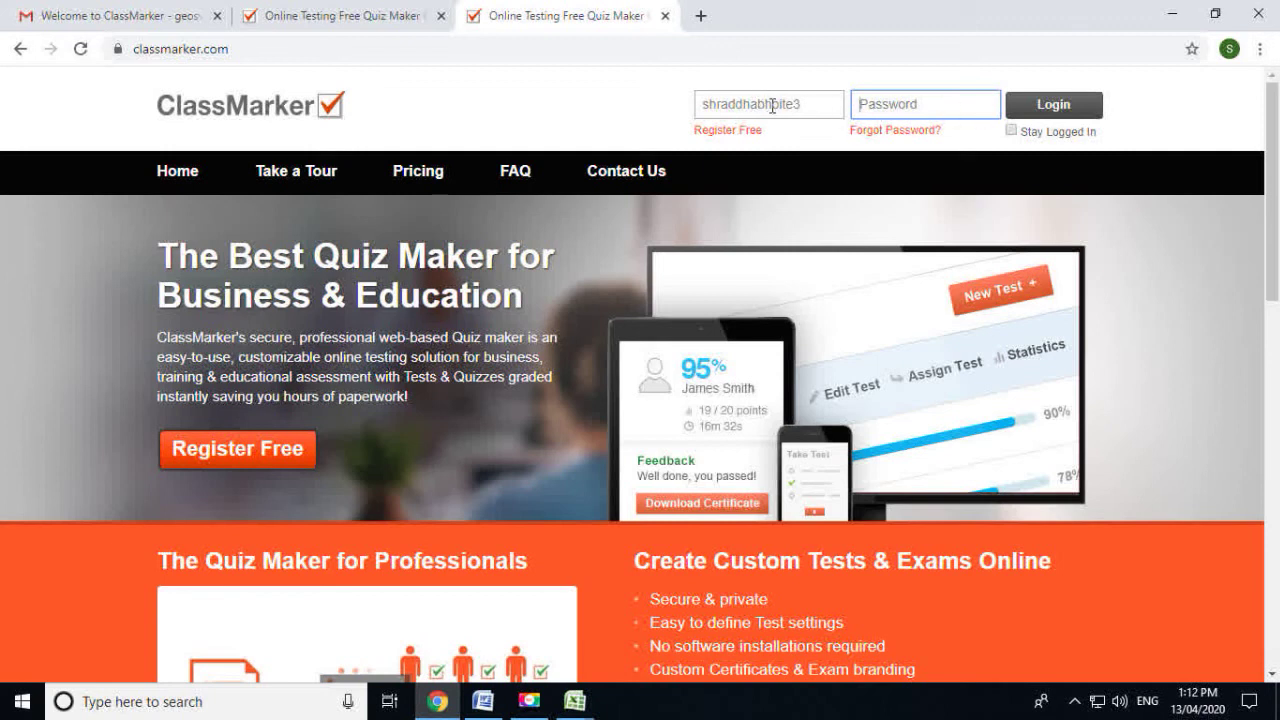
pyautogui.moveTo(759, 105); pyautogui.dragTo(694, 106)
pyautogui.click(933, 108)
pyautogui.hotkey('ctrl', 'v')
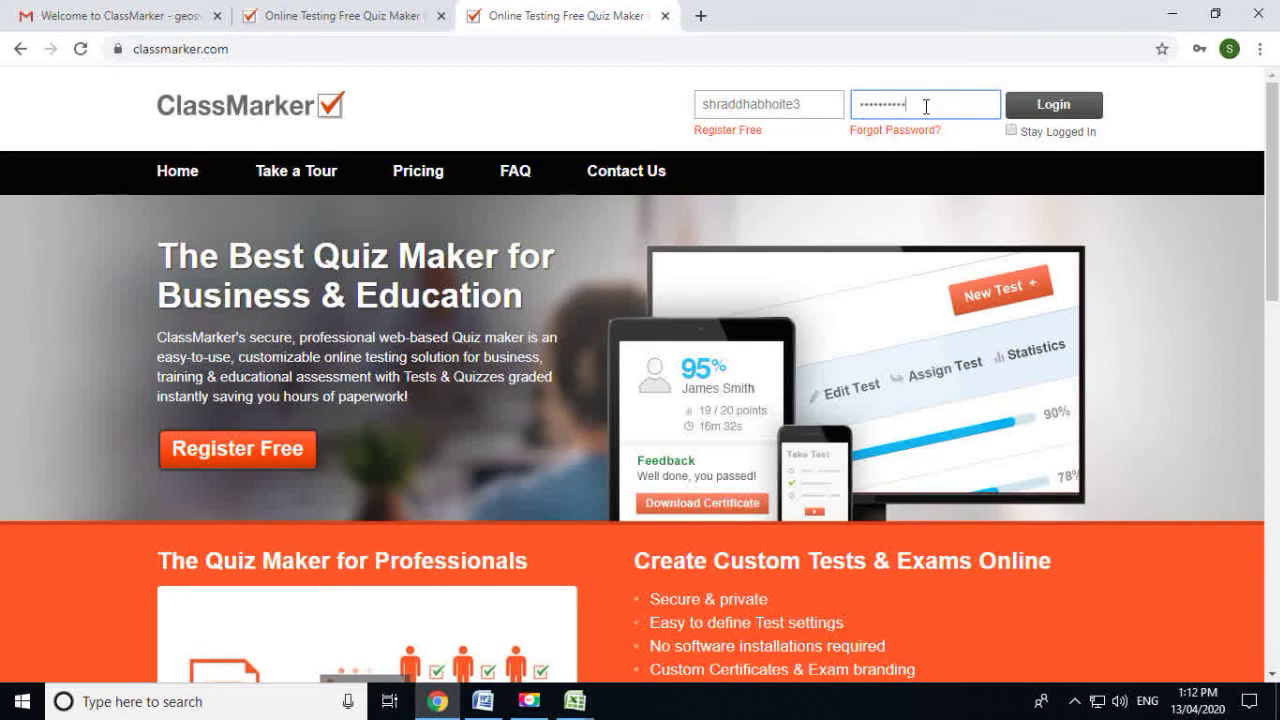
pyautogui.click(1056, 106)
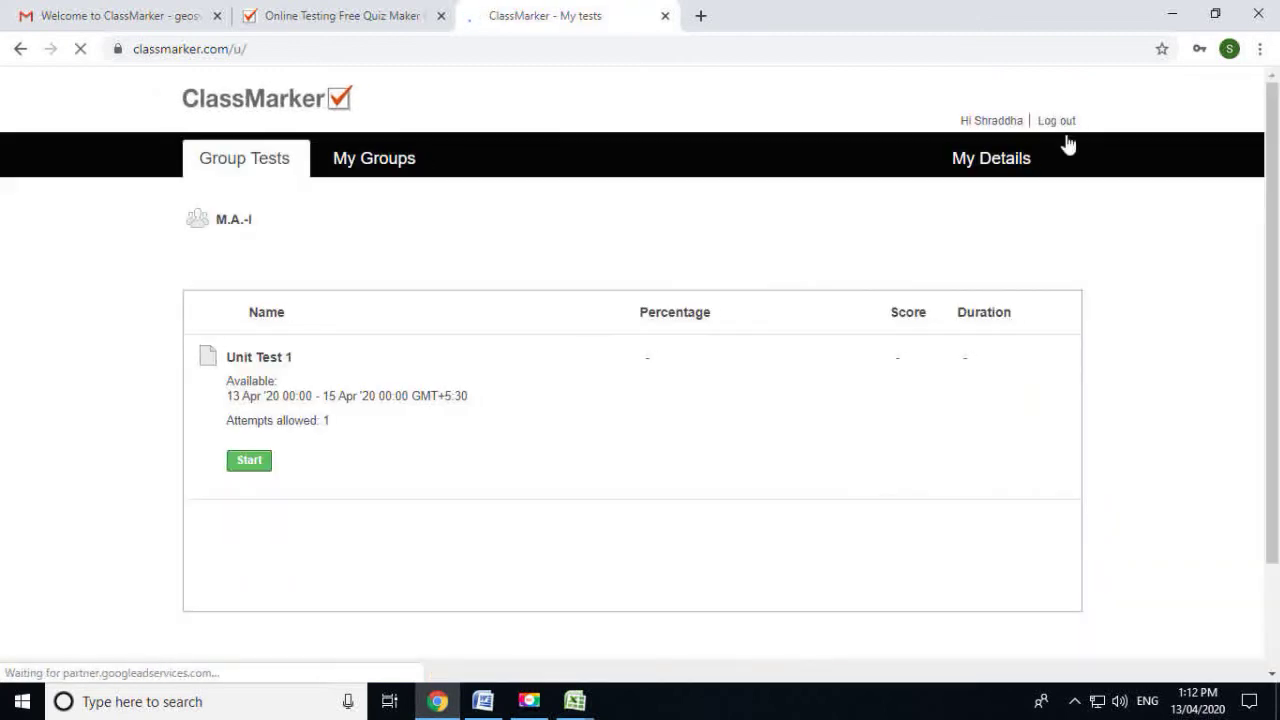
pyautogui.click(1014, 128)
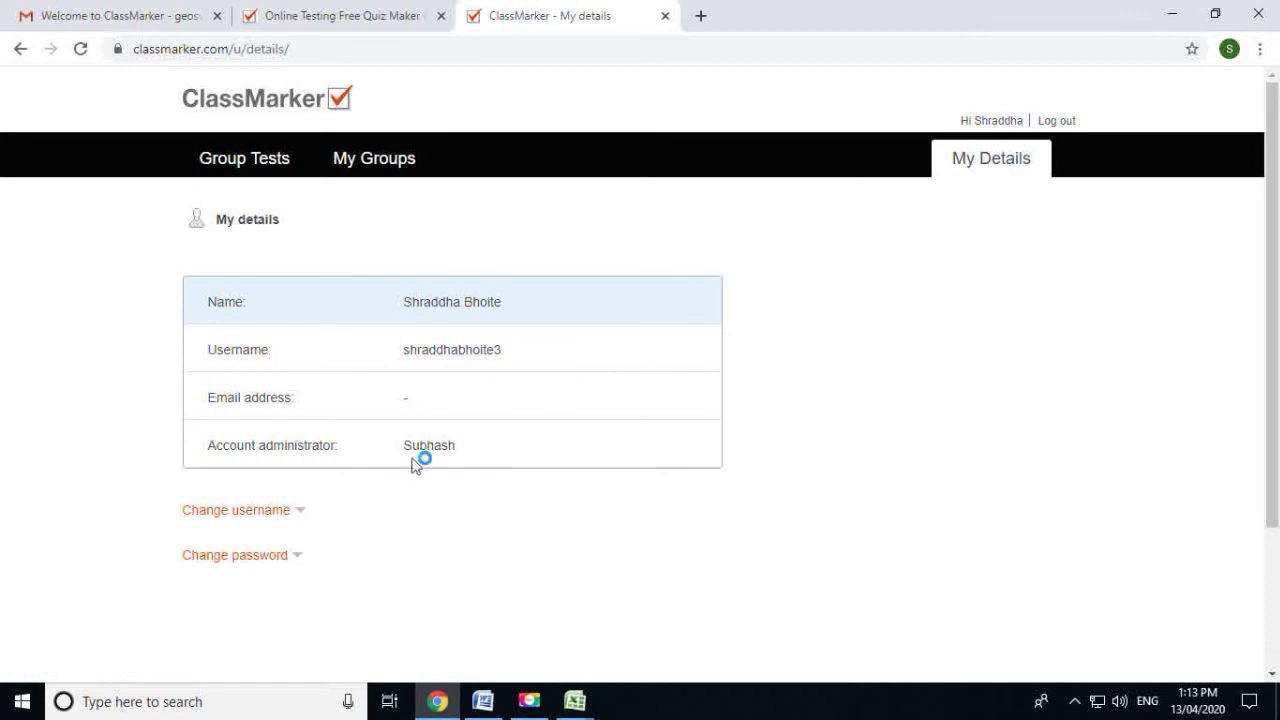
pyautogui.scroll(-1, 261, 570)
pyautogui.scroll(-2, 261, 570)
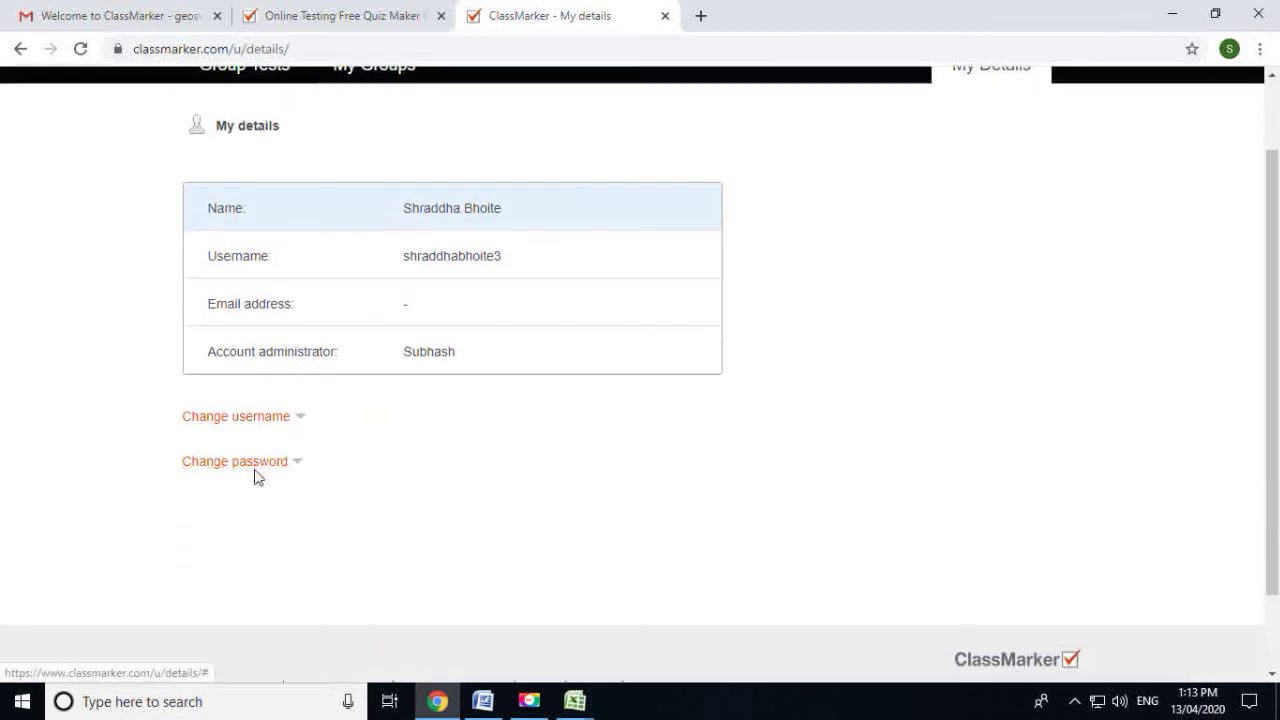
pyautogui.scroll(2, 391, 481)
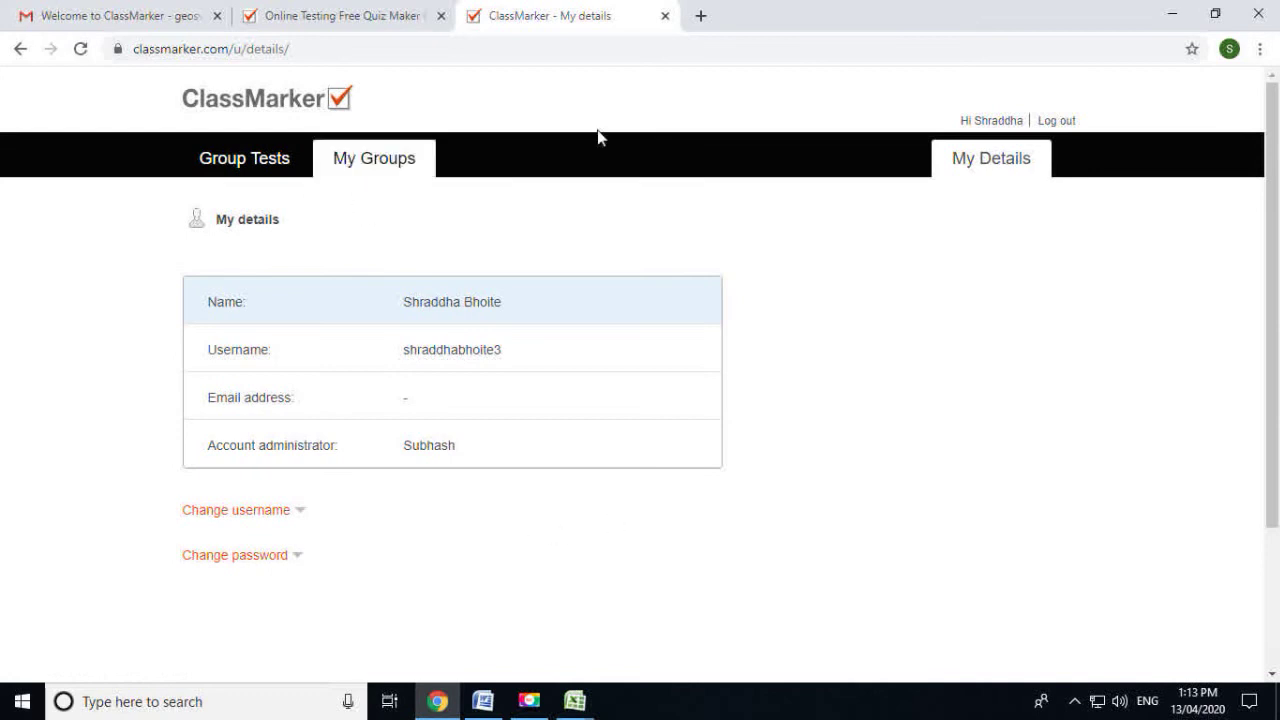
pyautogui.click(404, 170)
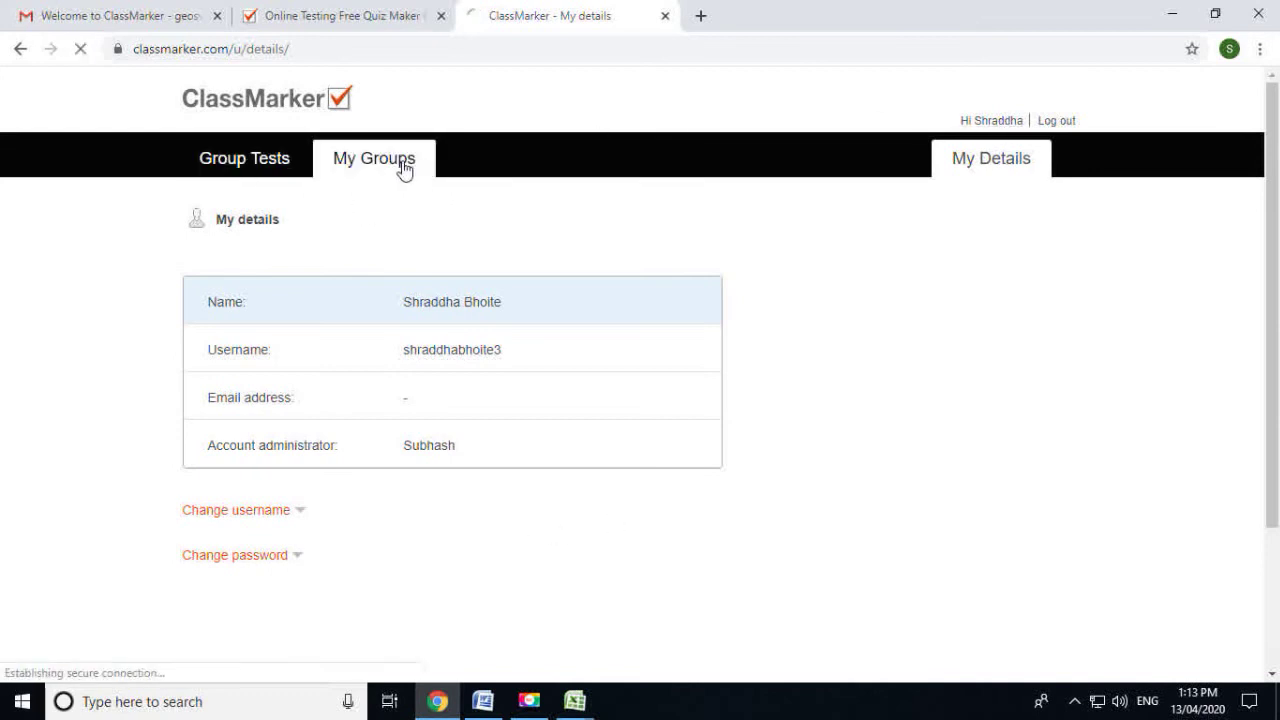
pyautogui.click(241, 162)
pyautogui.scroll(-1, 620, 436)
pyautogui.scroll(1, 620, 436)
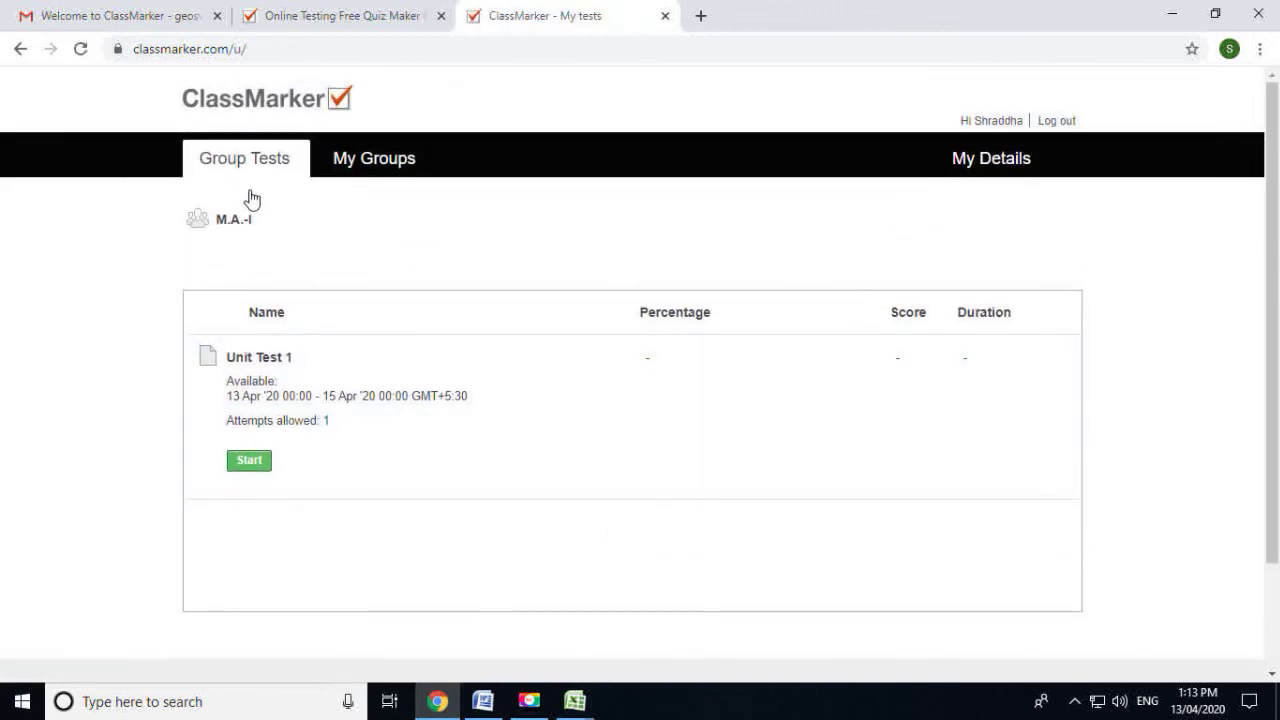
pyautogui.click(1004, 127)
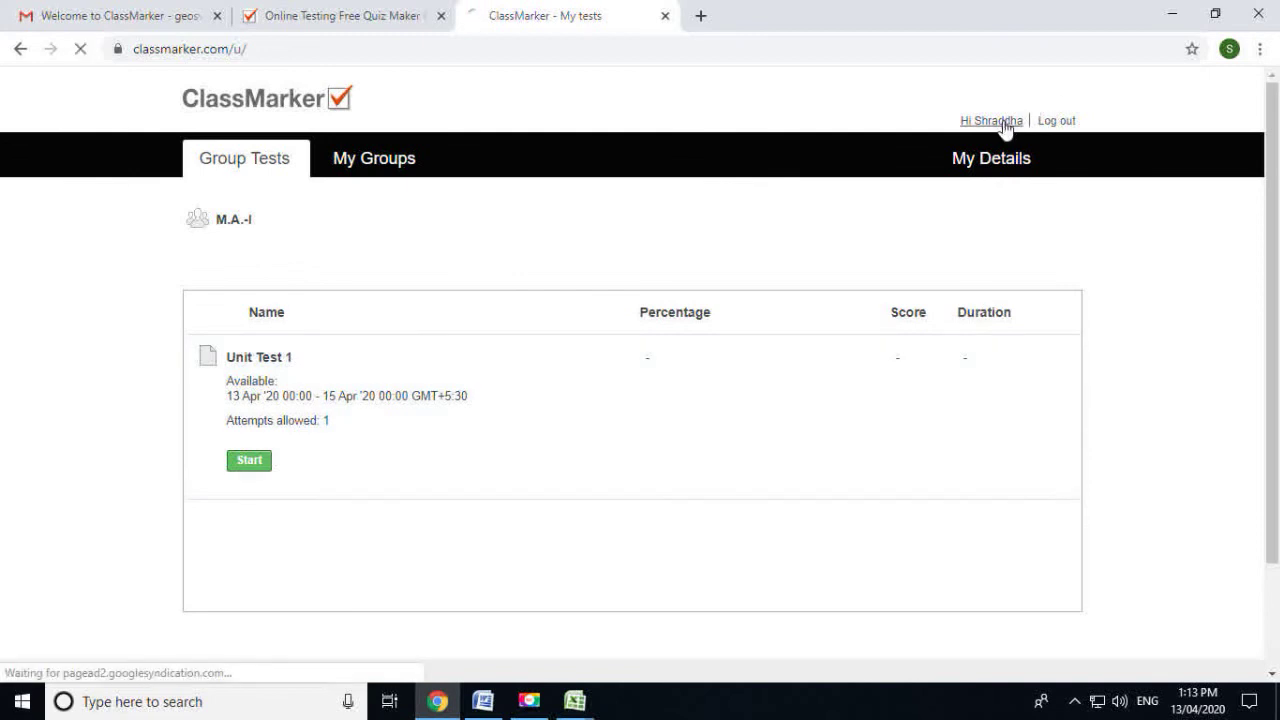
pyautogui.click(264, 163)
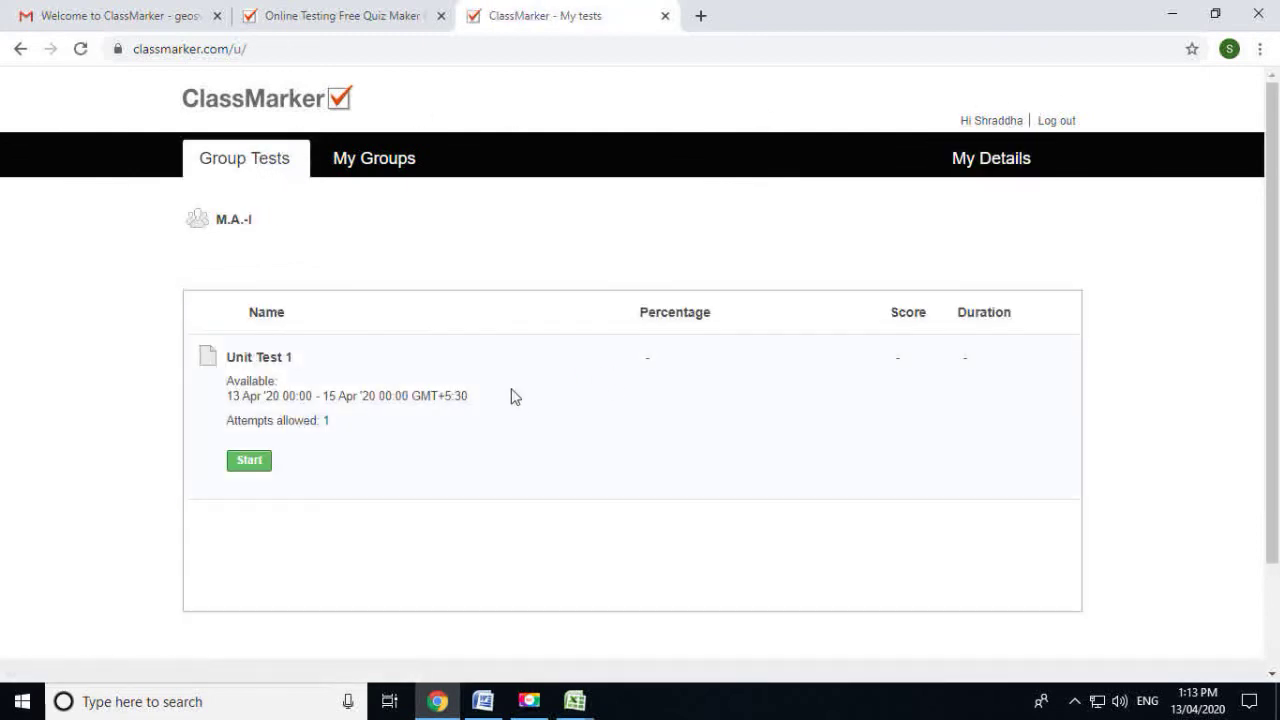
pyautogui.scroll(-1, 511, 397)
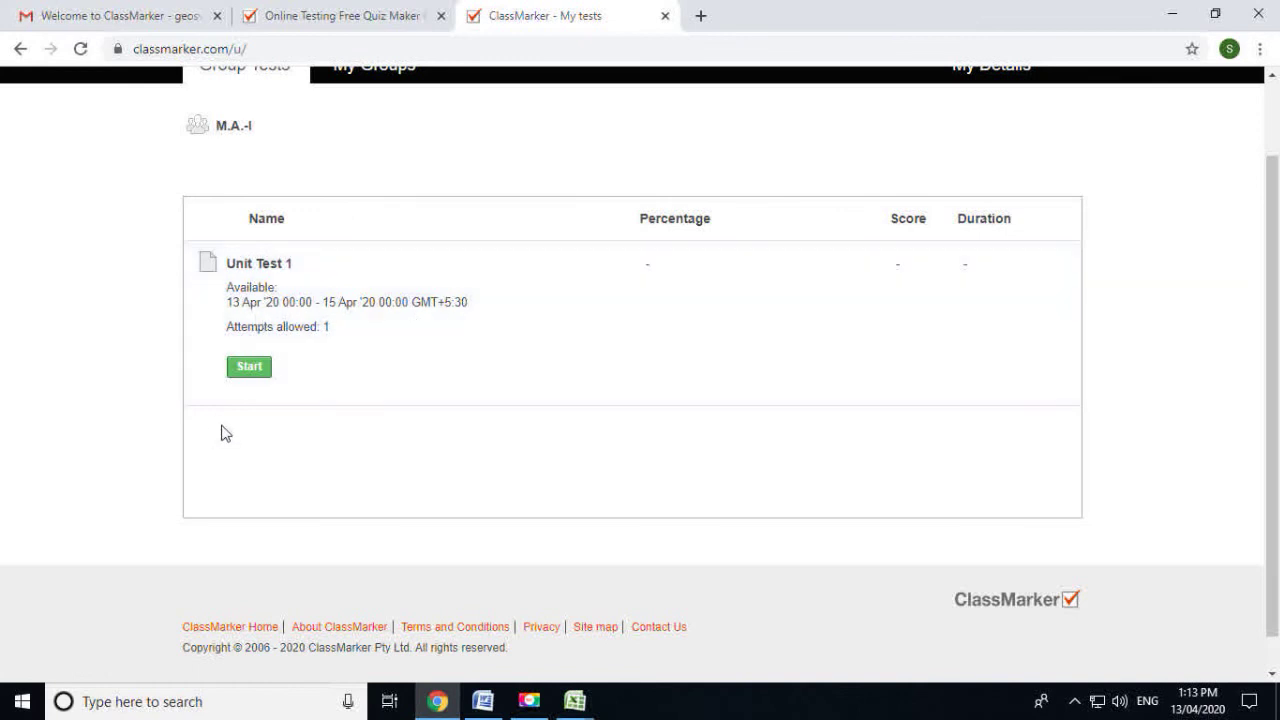
pyautogui.click(247, 368)
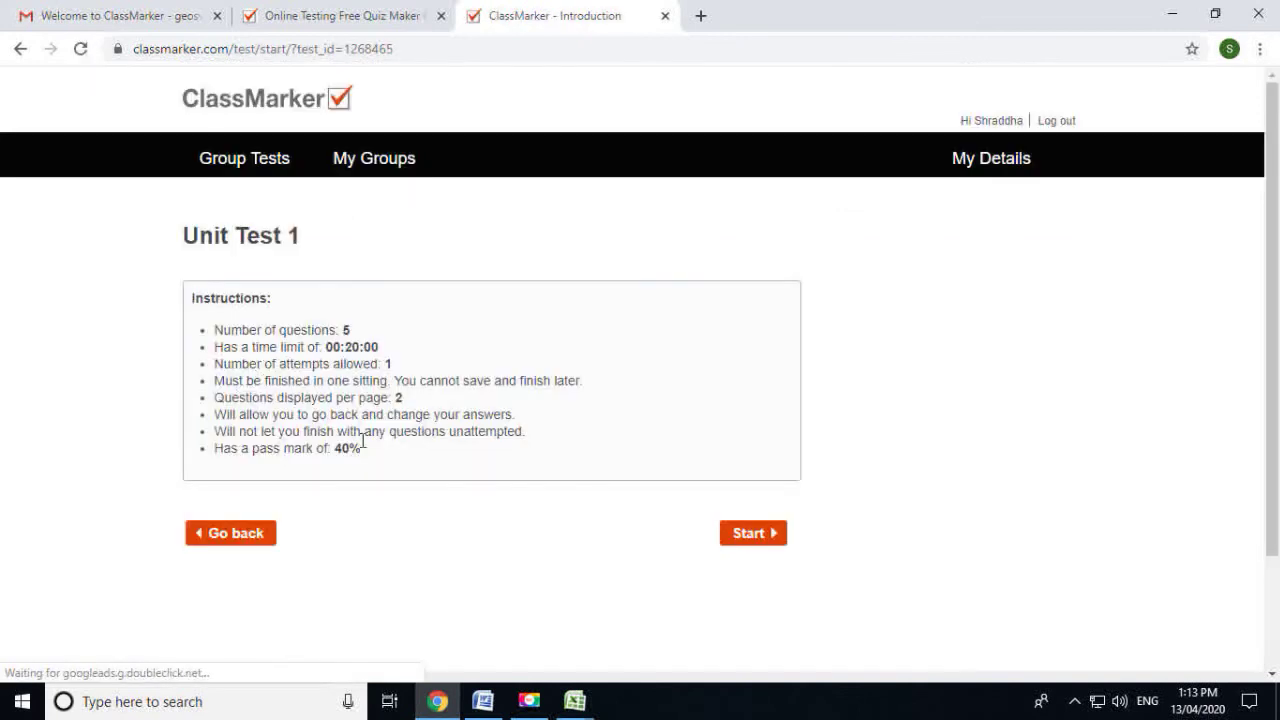
# Start the test and match Bodoland–Assam, Saurashtra–Gujarat, Harit Pradesh–Uttar Pradesh, Vidarbha–Maharashtra
pyautogui.scroll(-1, 449, 463)
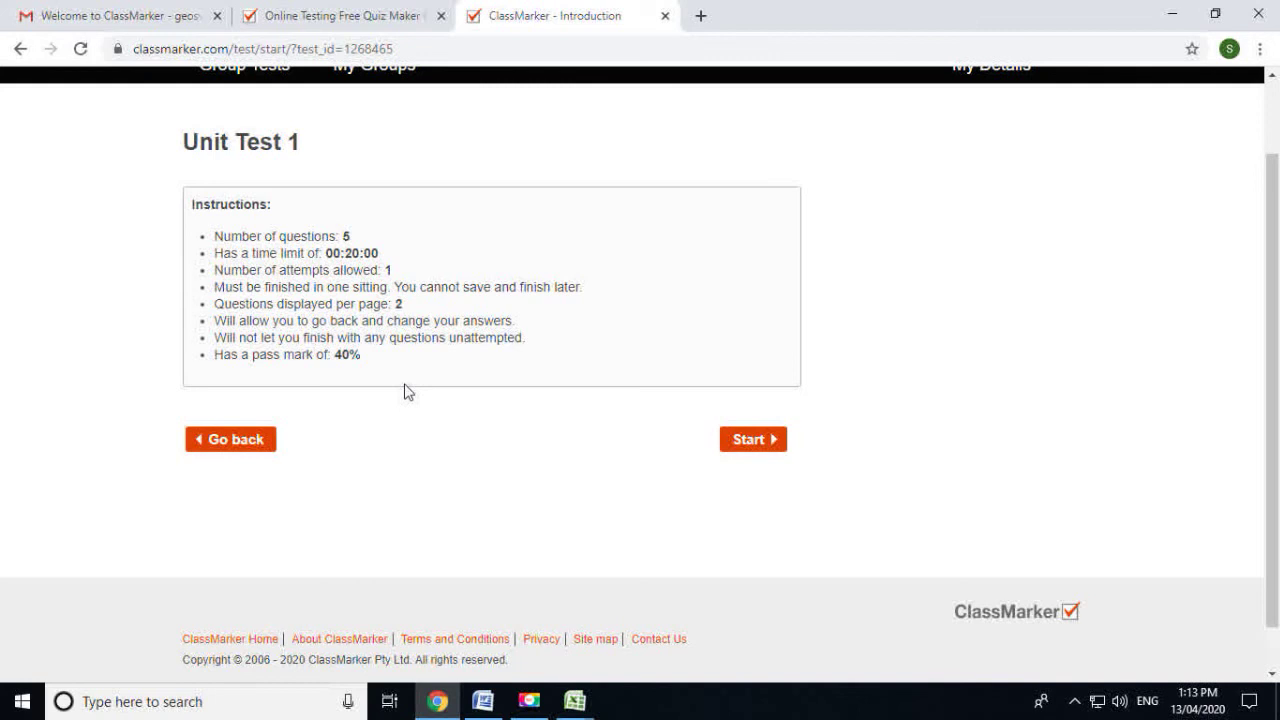
pyautogui.click(761, 448)
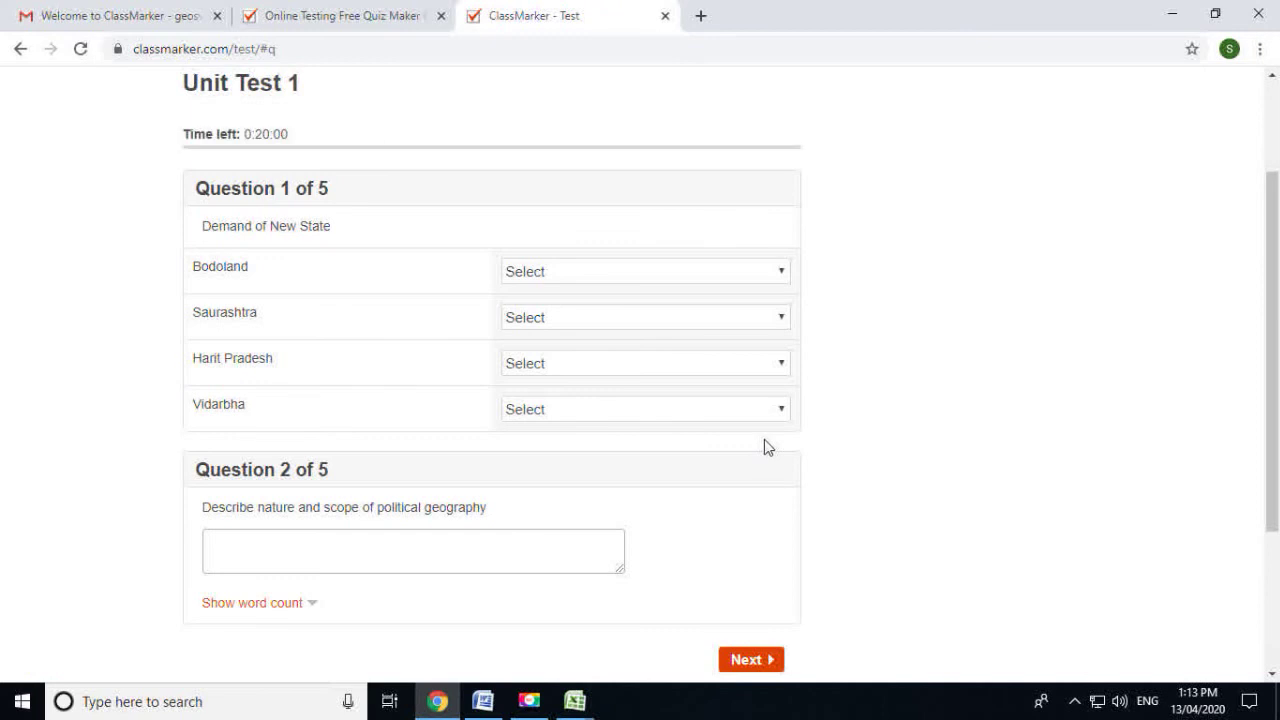
pyautogui.scroll(-1, 665, 370)
pyautogui.scroll(1, 620, 320)
pyautogui.click(576, 272)
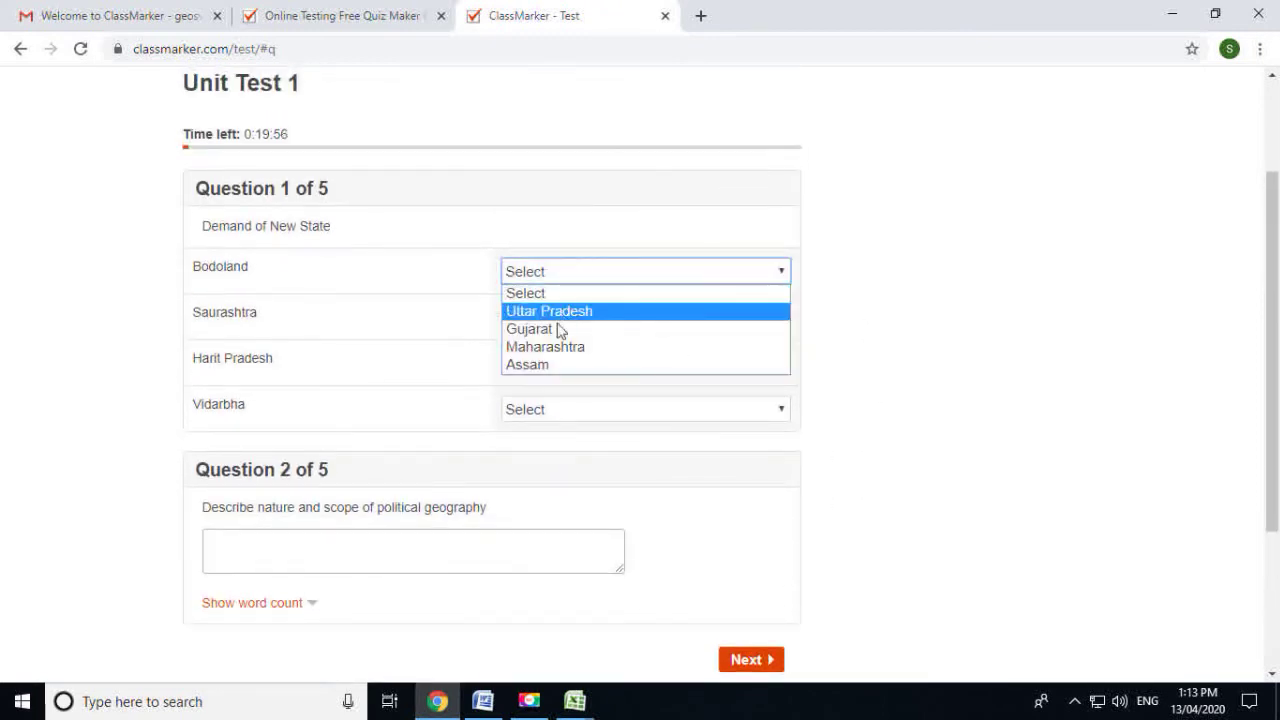
pyautogui.click(543, 365)
pyautogui.click(557, 319)
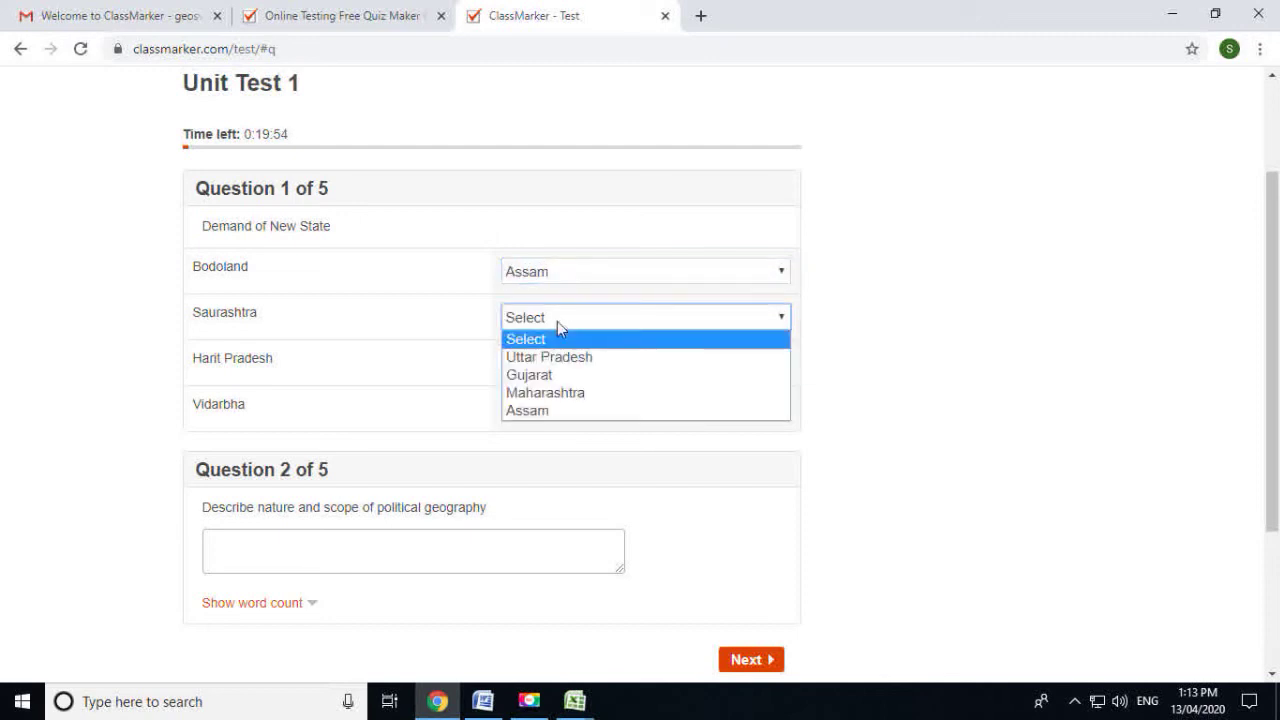
pyautogui.click(537, 375)
pyautogui.click(534, 362)
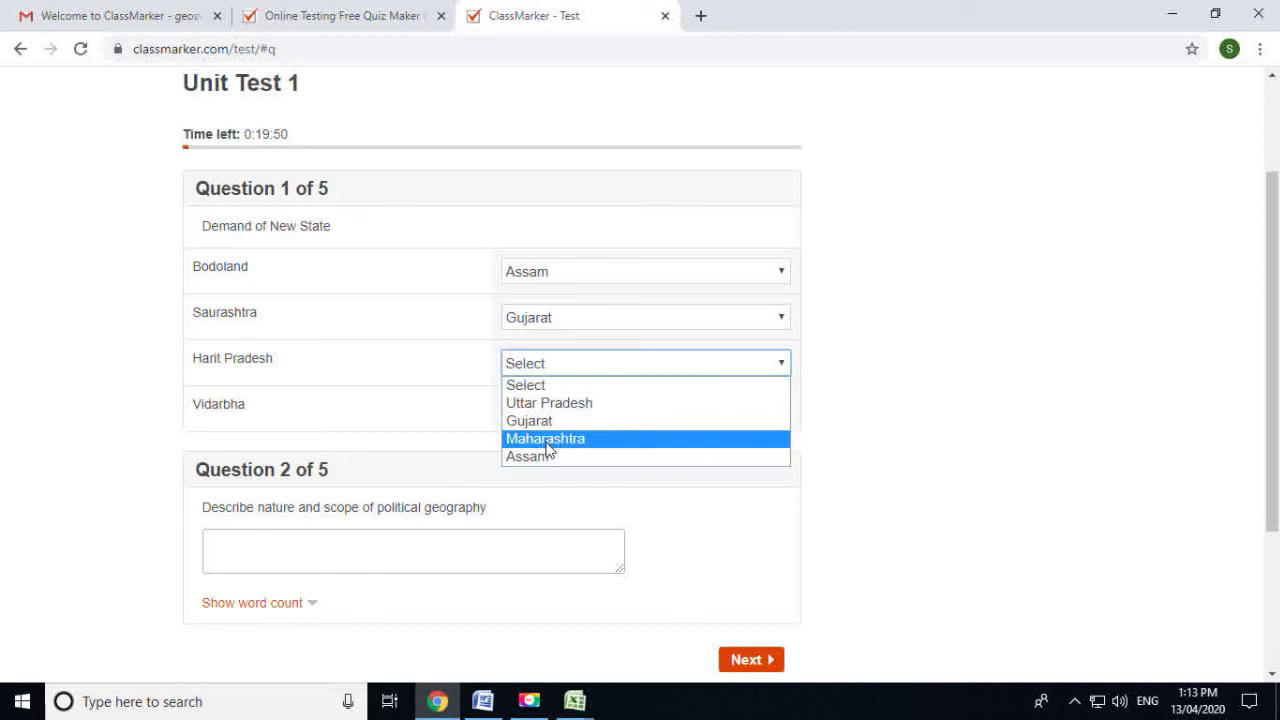
pyautogui.click(545, 403)
pyautogui.click(541, 409)
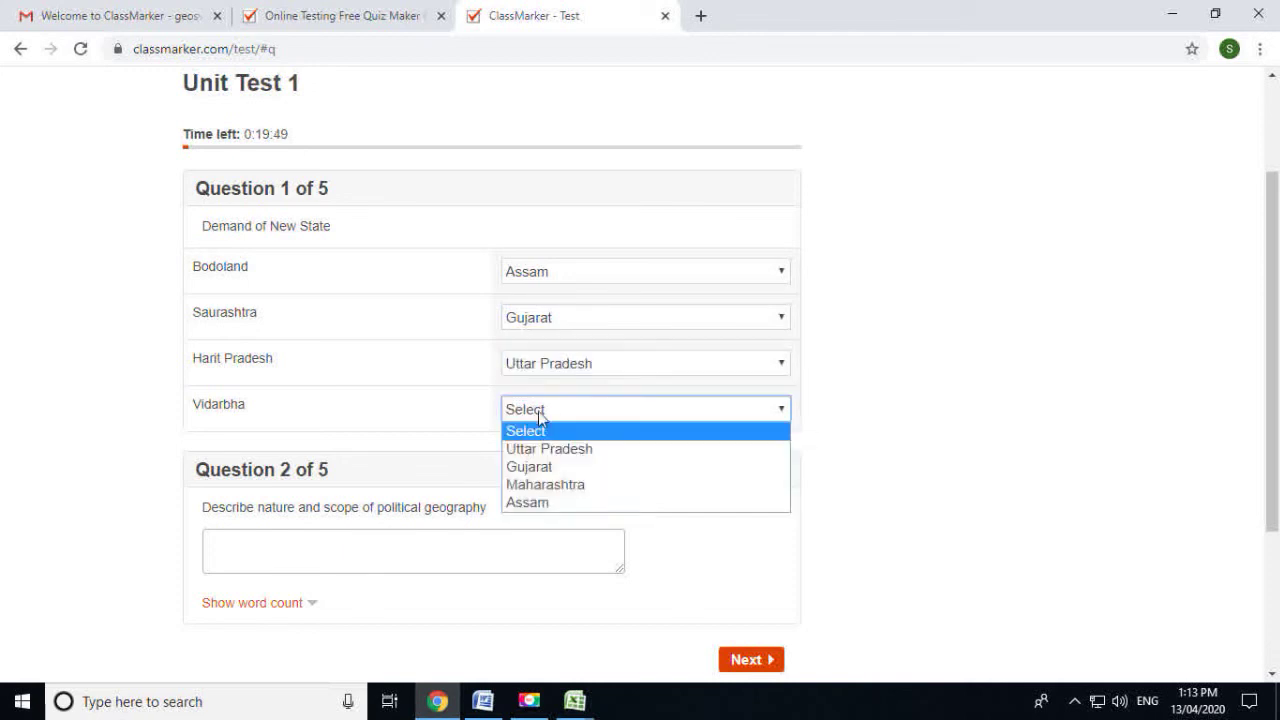
pyautogui.click(543, 486)
# Write a placeholder Question 2 answer, answer False to the landlocked question, and choose Mongolia
pyautogui.scroll(-1, 470, 490)
pyautogui.click(370, 454)
pyautogui.write('e')
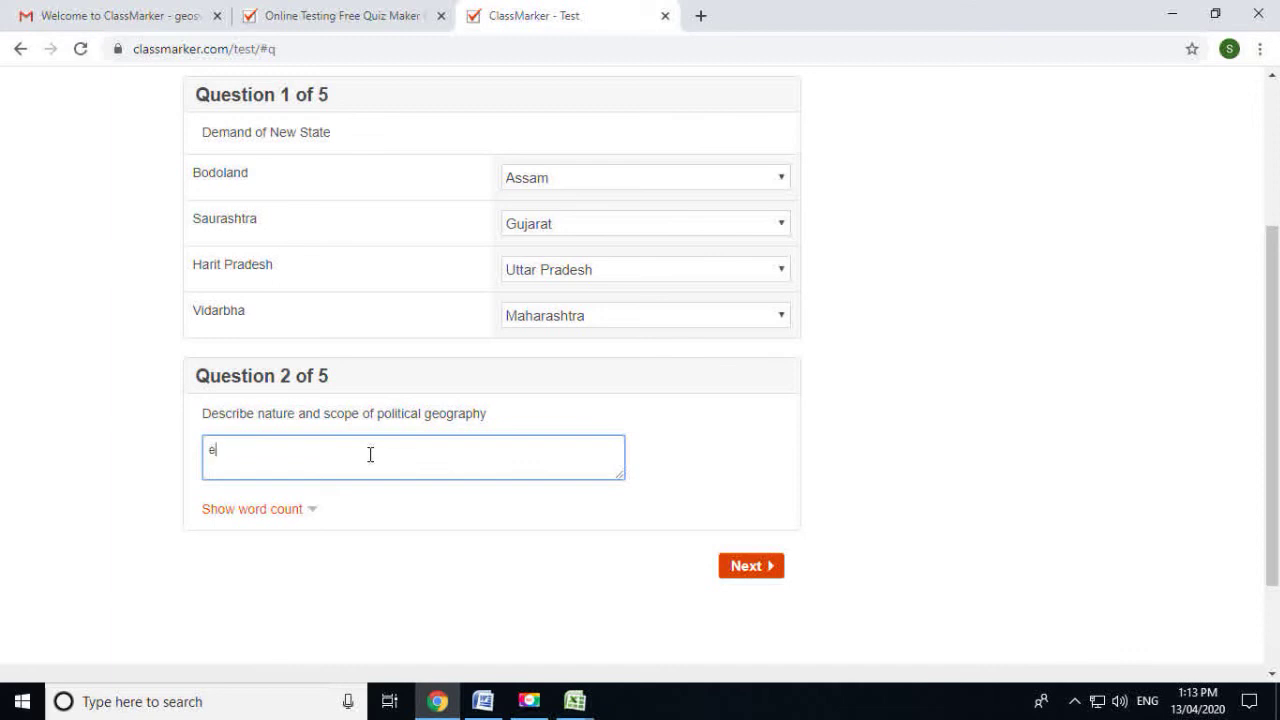
pyautogui.write('eeeeeeeeeeeeeeeeeeeeeeeeeeeeeeeeeeeeeee')
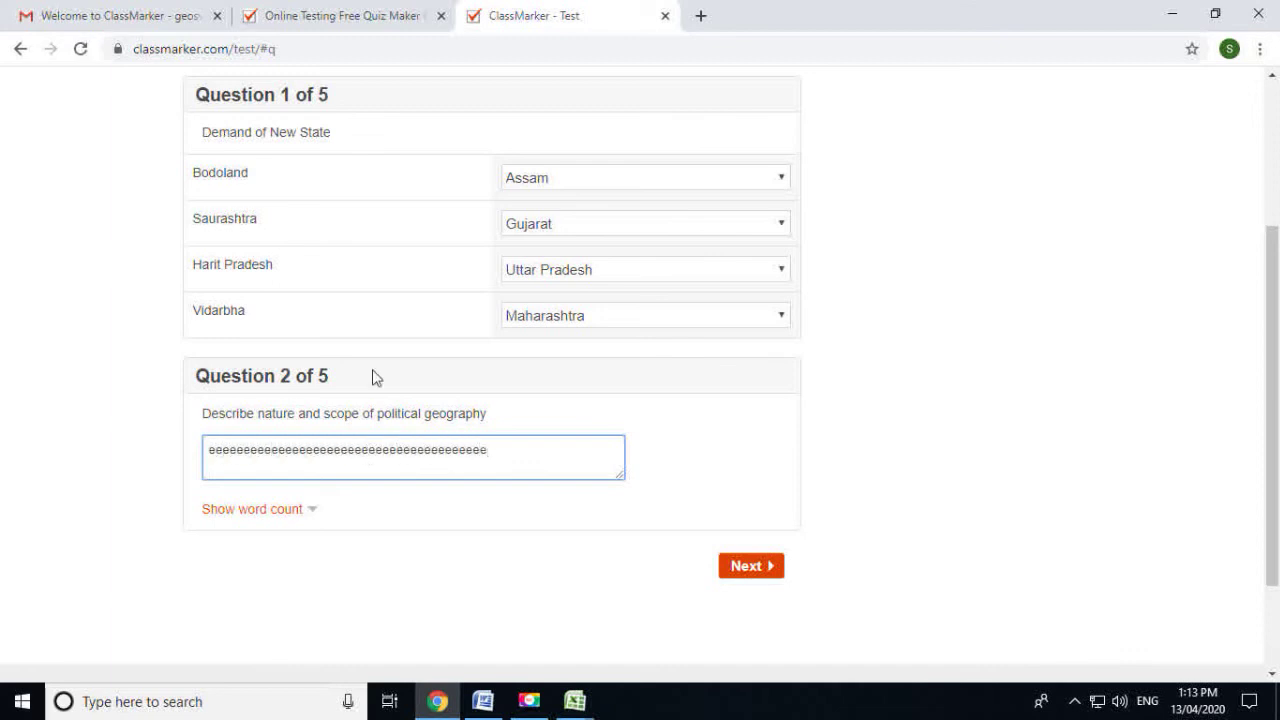
pyautogui.click(764, 567)
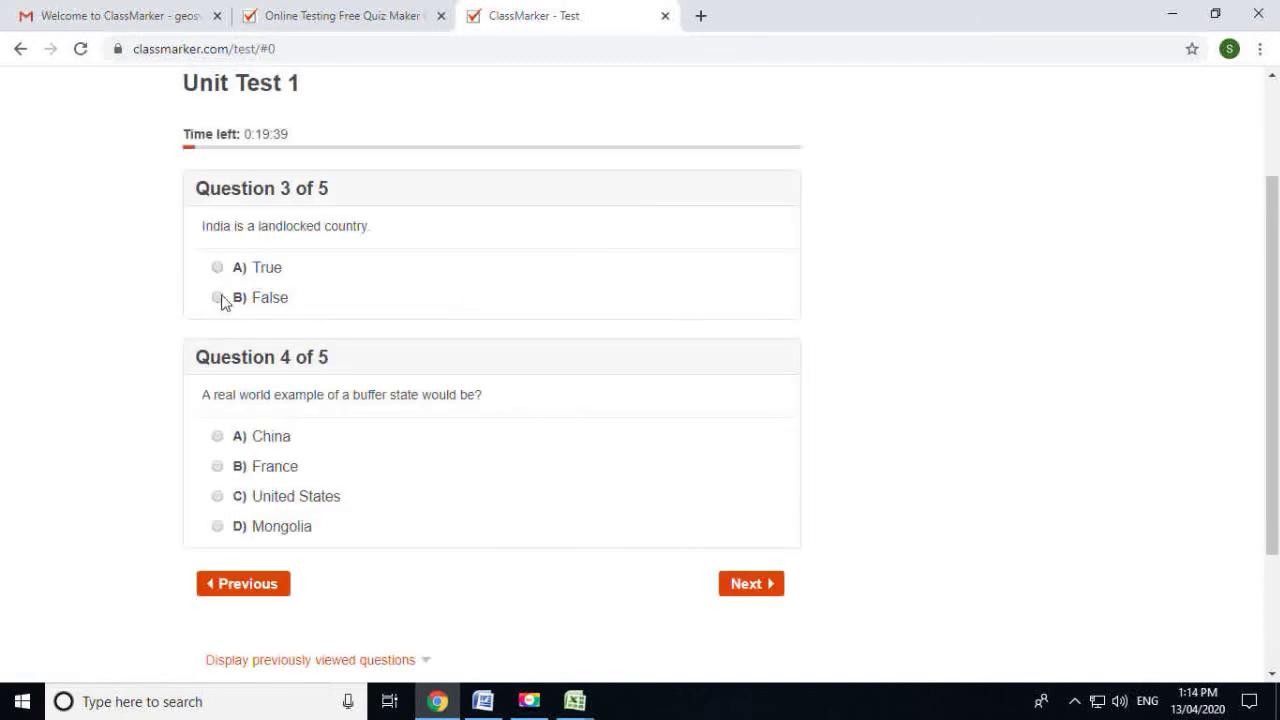
pyautogui.click(218, 297)
pyautogui.scroll(-3, 277, 409)
pyautogui.click(218, 346)
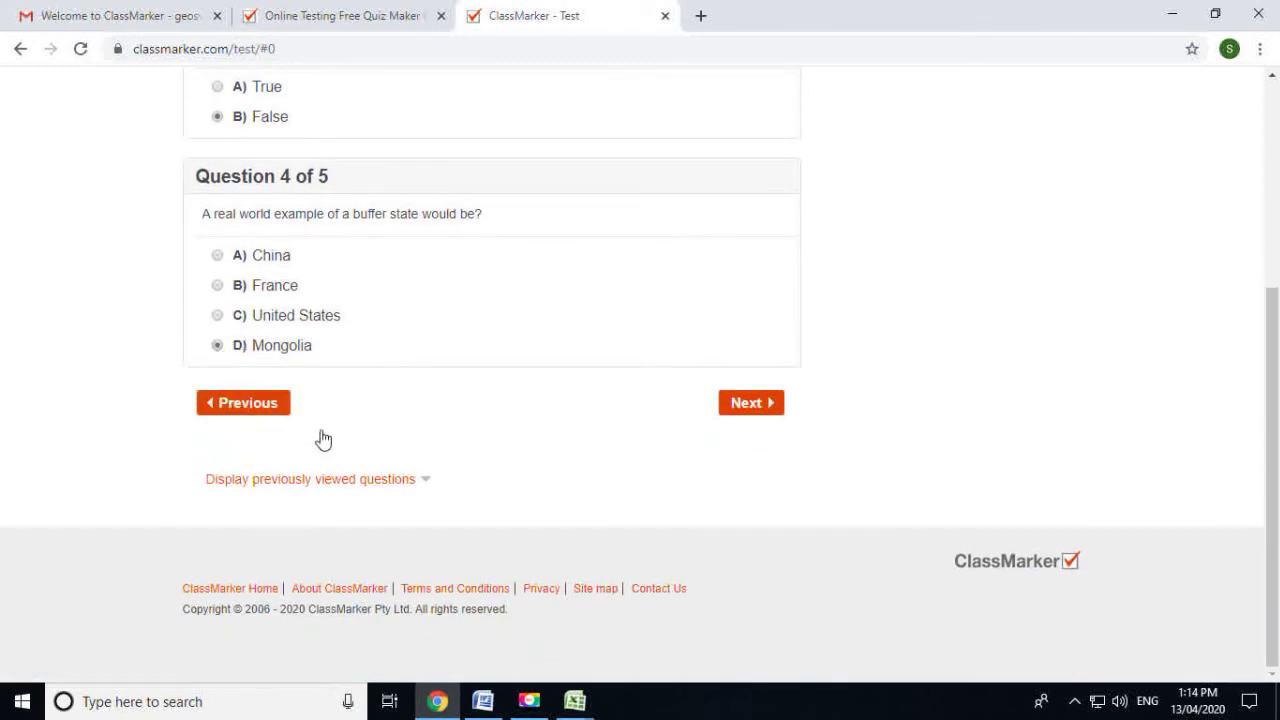
pyautogui.click(752, 404)
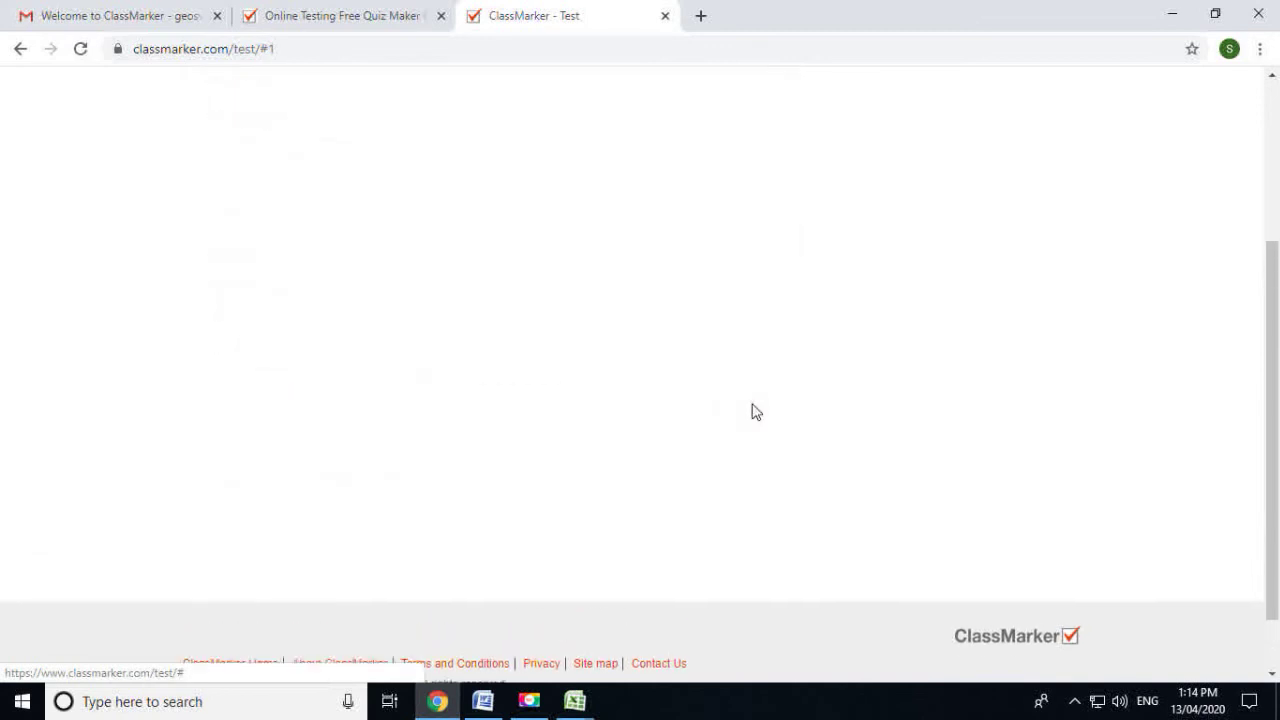
# Enter 'Human' in the fill-in-the-blank question and confirm finishing the test
pyautogui.click(303, 305)
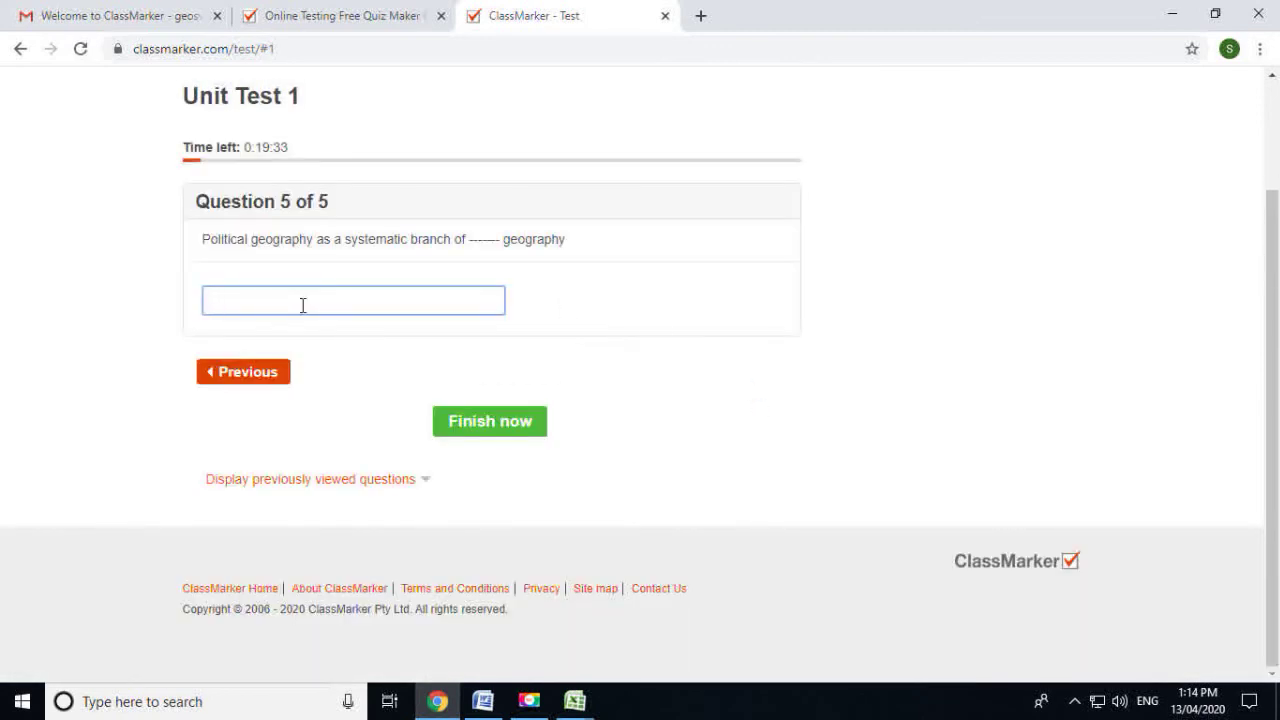
pyautogui.write('Human')
pyautogui.click(506, 436)
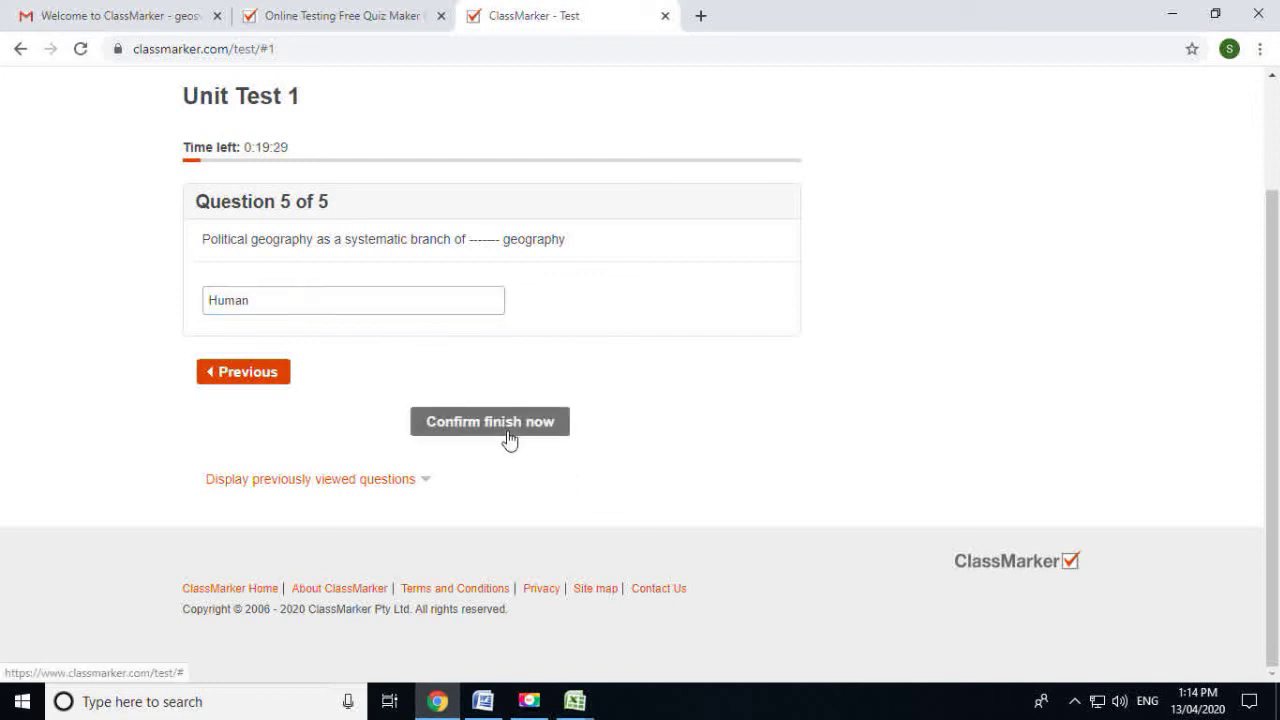
pyautogui.click(508, 424)
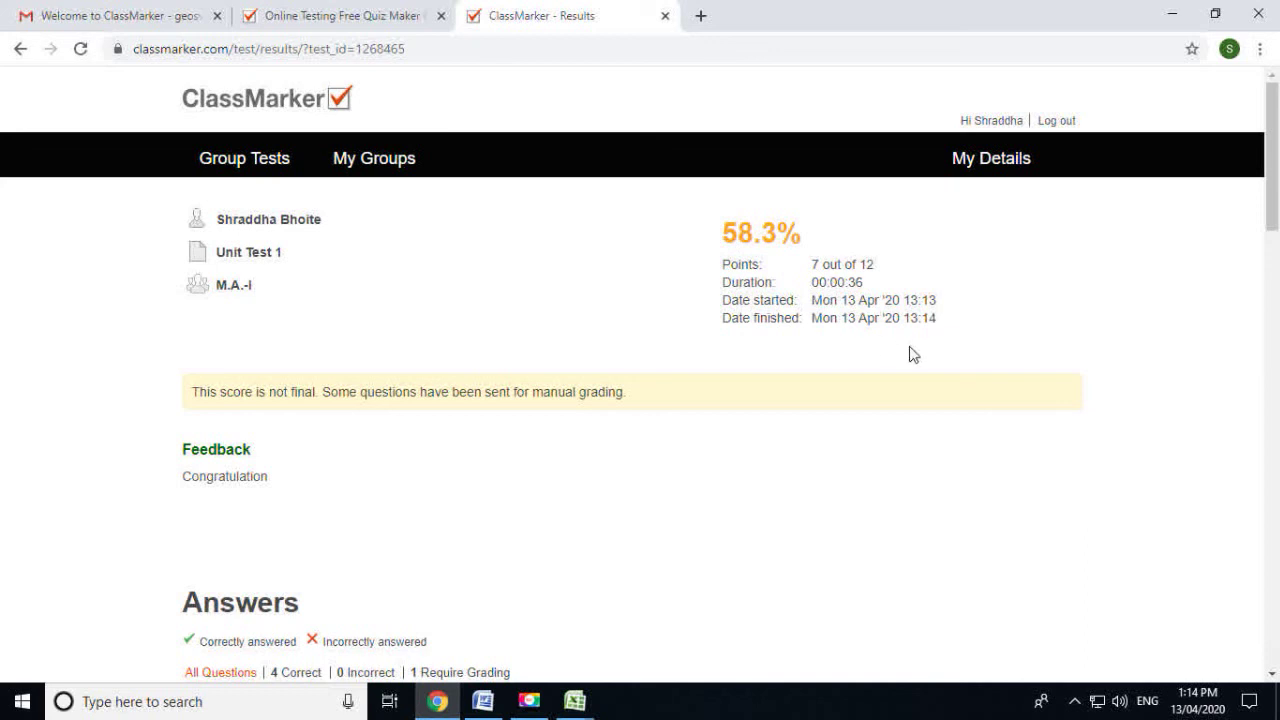
# Scroll through the results: 4 correct, 0 incorrect, 1 answer awaiting manual grading
pyautogui.scroll(-1, 150, 466)
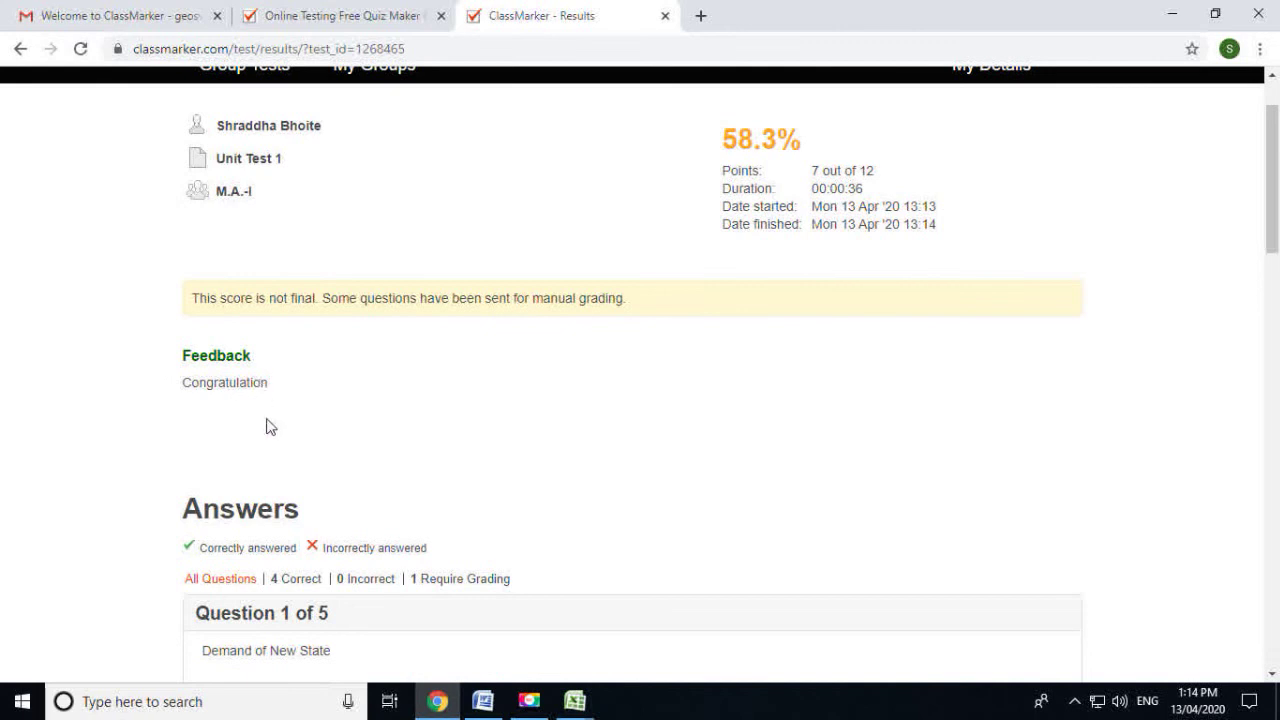
pyautogui.scroll(-8, 290, 440)
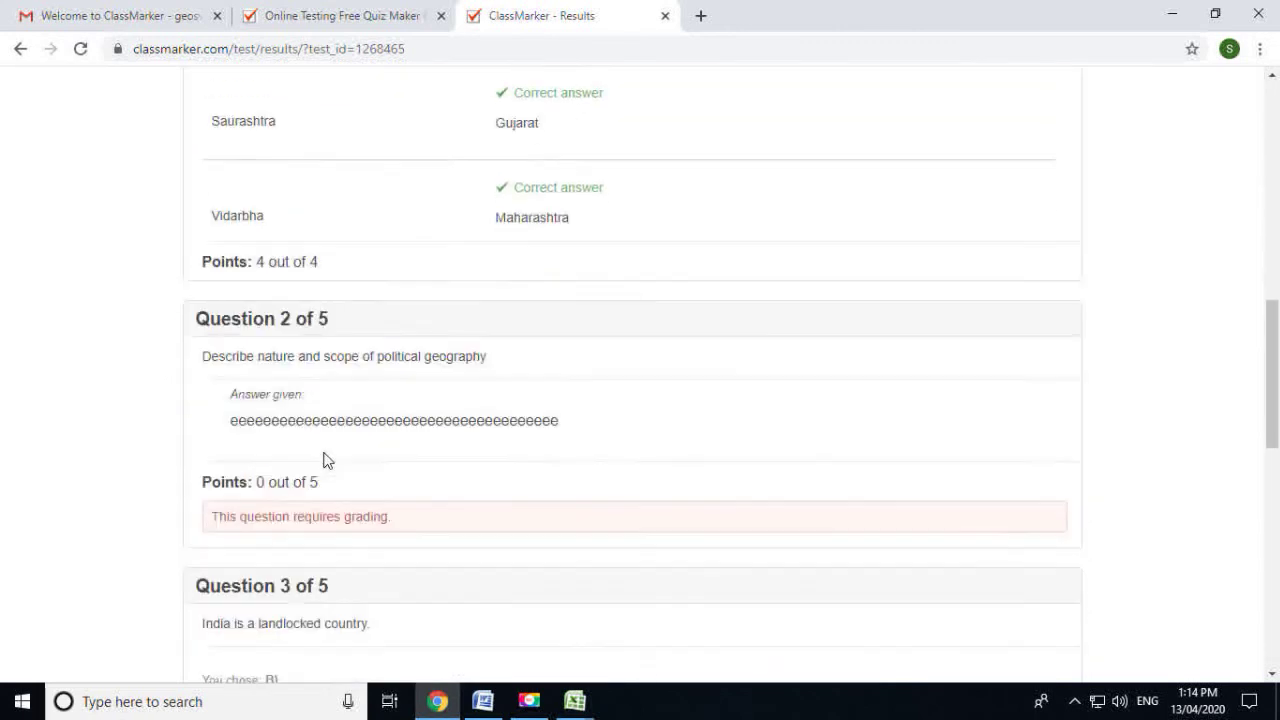
pyautogui.scroll(-9, 322, 460)
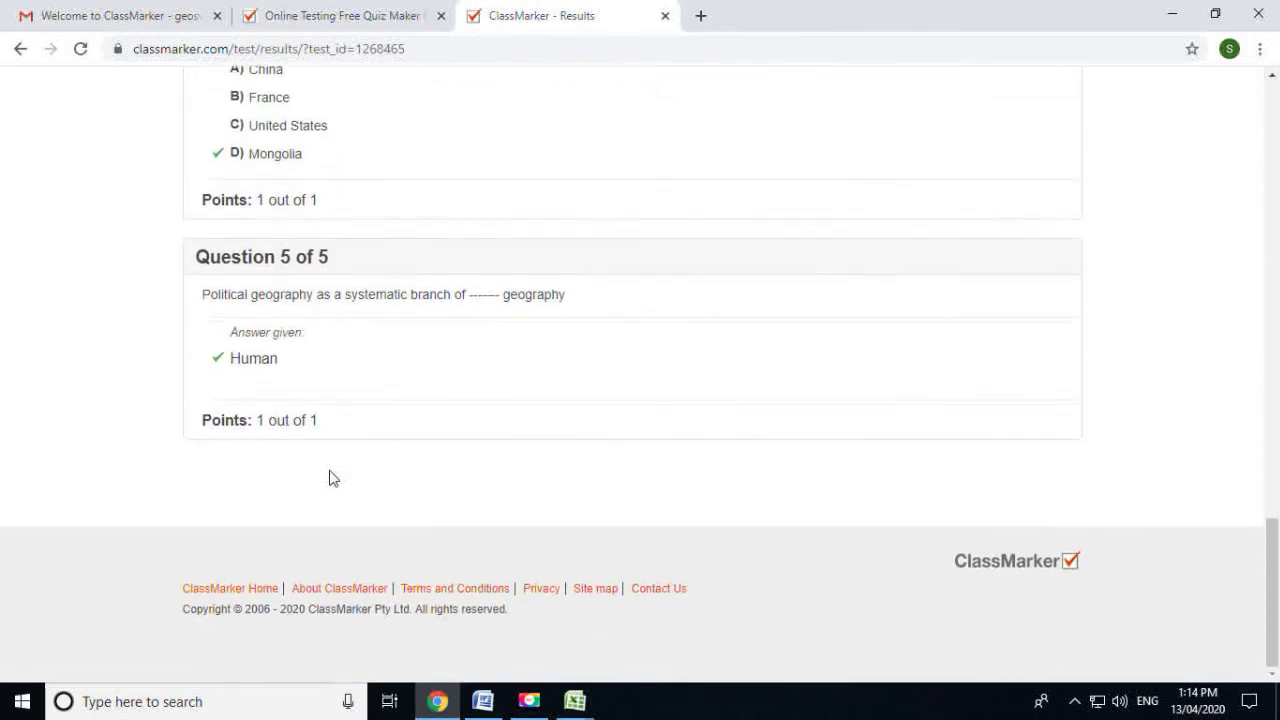
pyautogui.scroll(17, 333, 478)
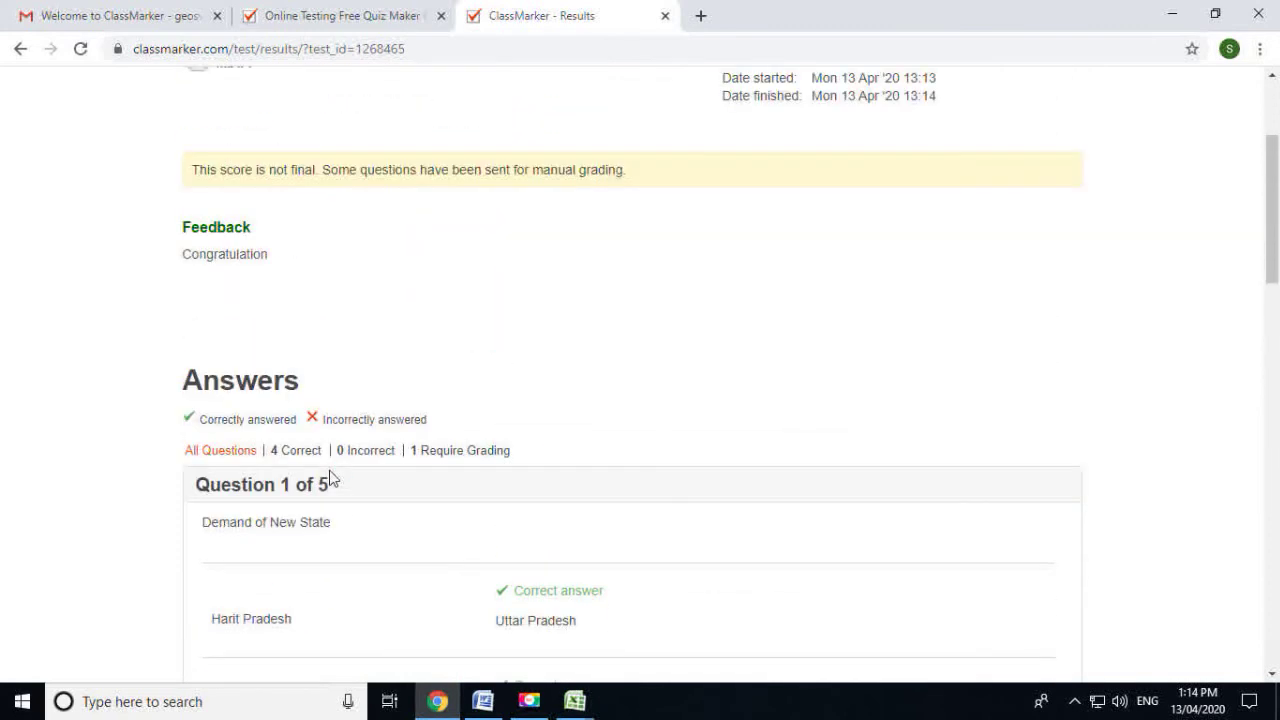
pyautogui.scroll(3, 344, 478)
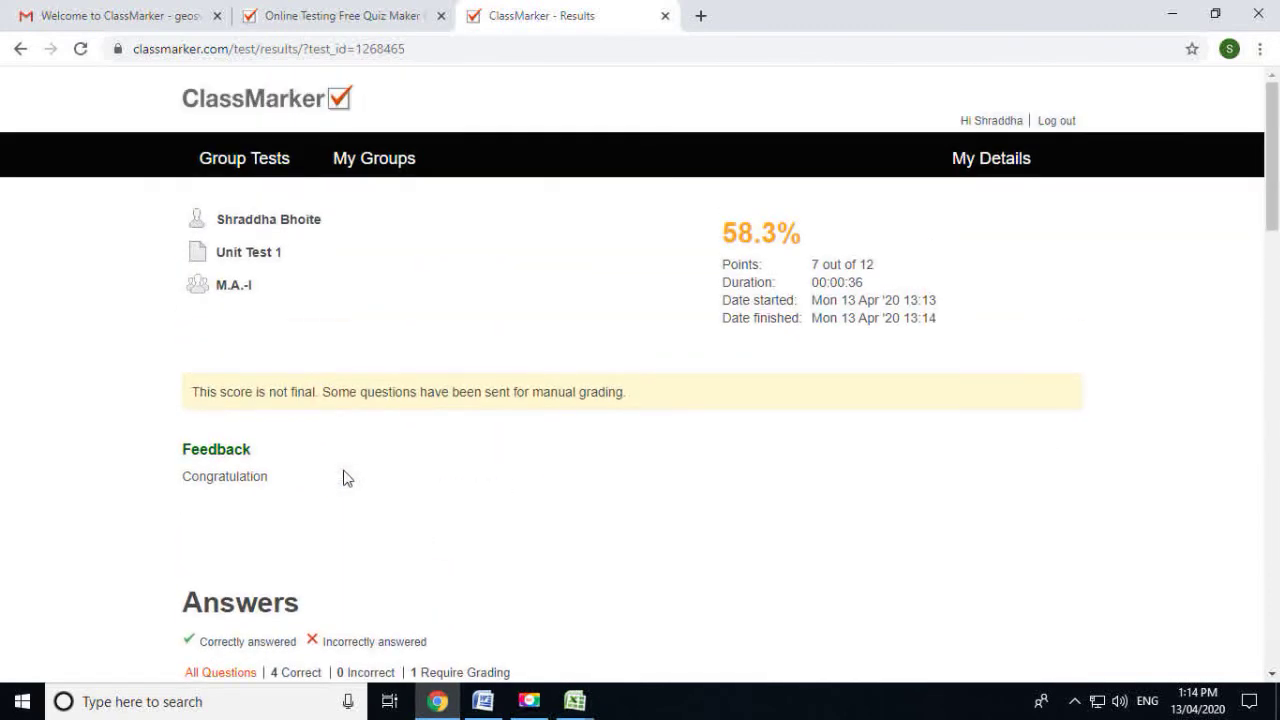
pyautogui.scroll(-5, 350, 485)
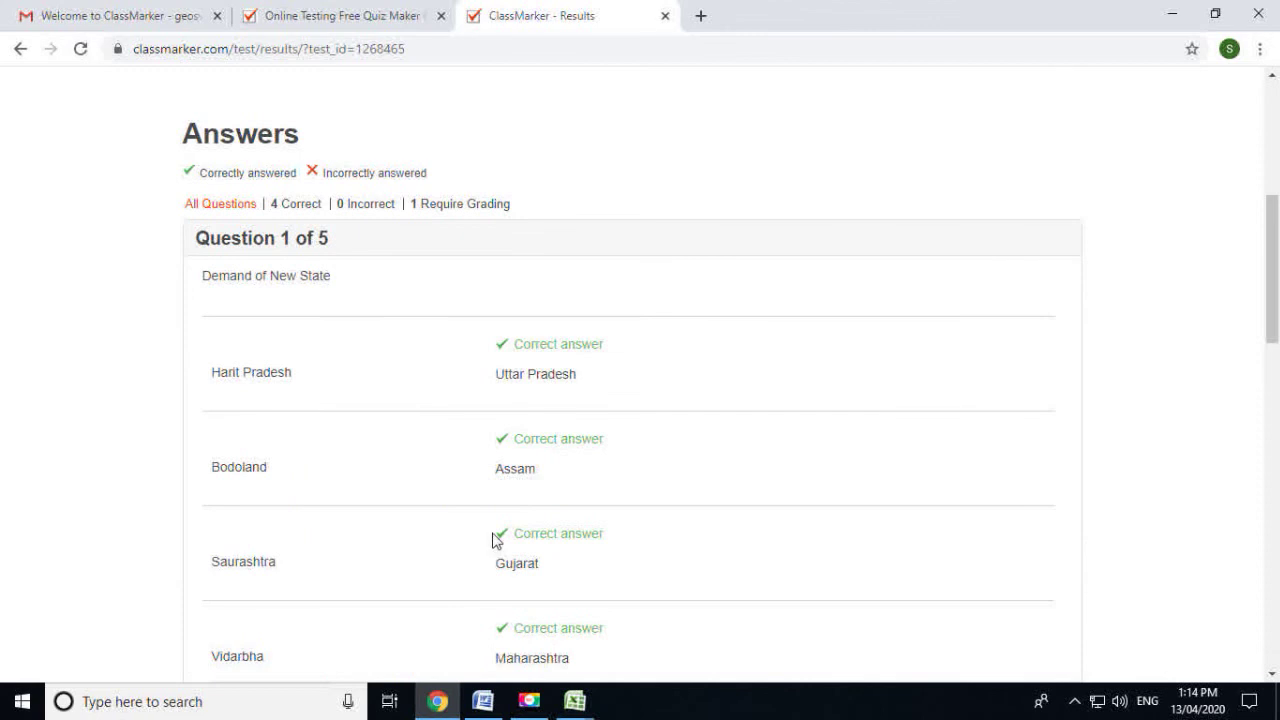
pyautogui.scroll(-6, 494, 540)
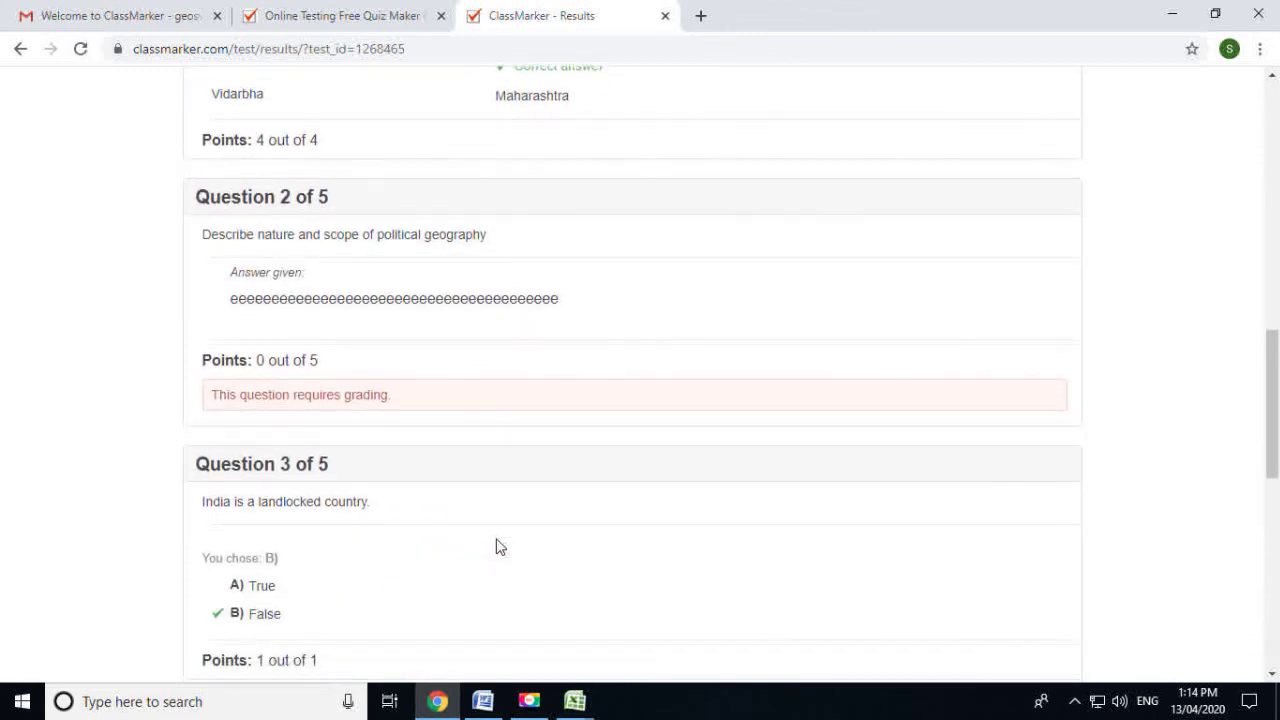
pyautogui.scroll(10, 495, 545)
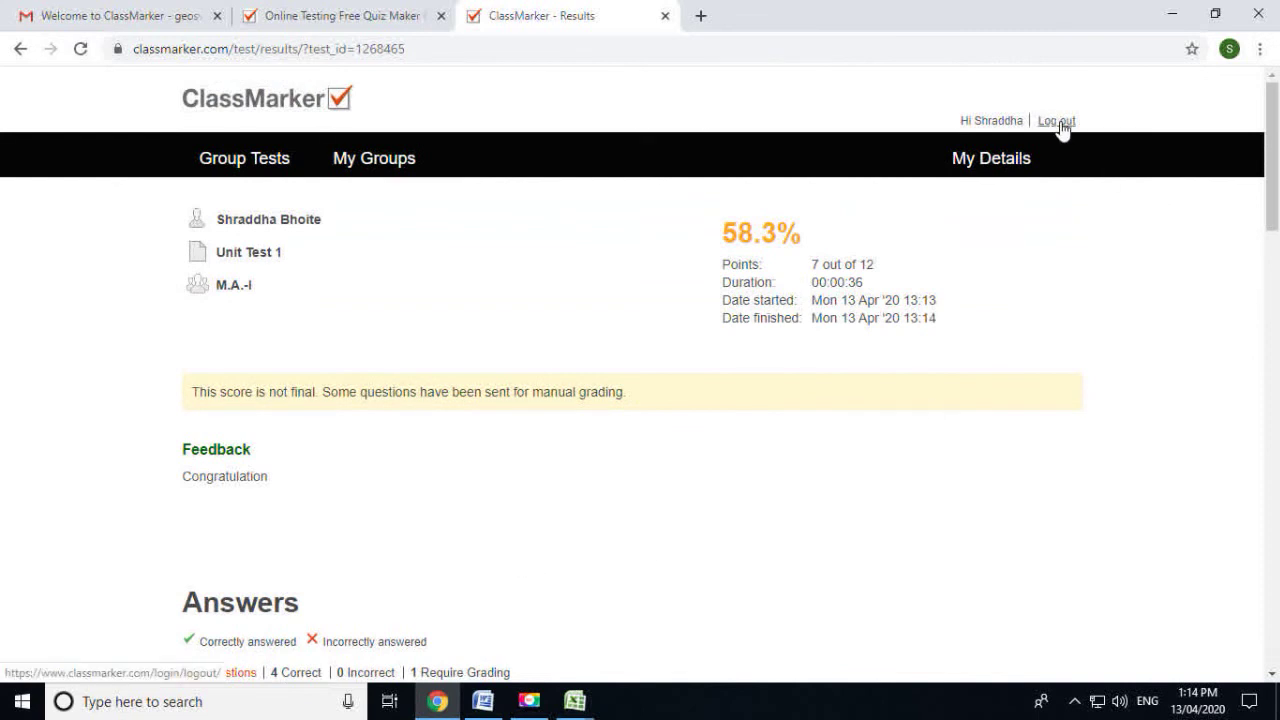
# Log the student out of ClassMarker and close the extra ClassMarker tab
pyautogui.click(1058, 121)
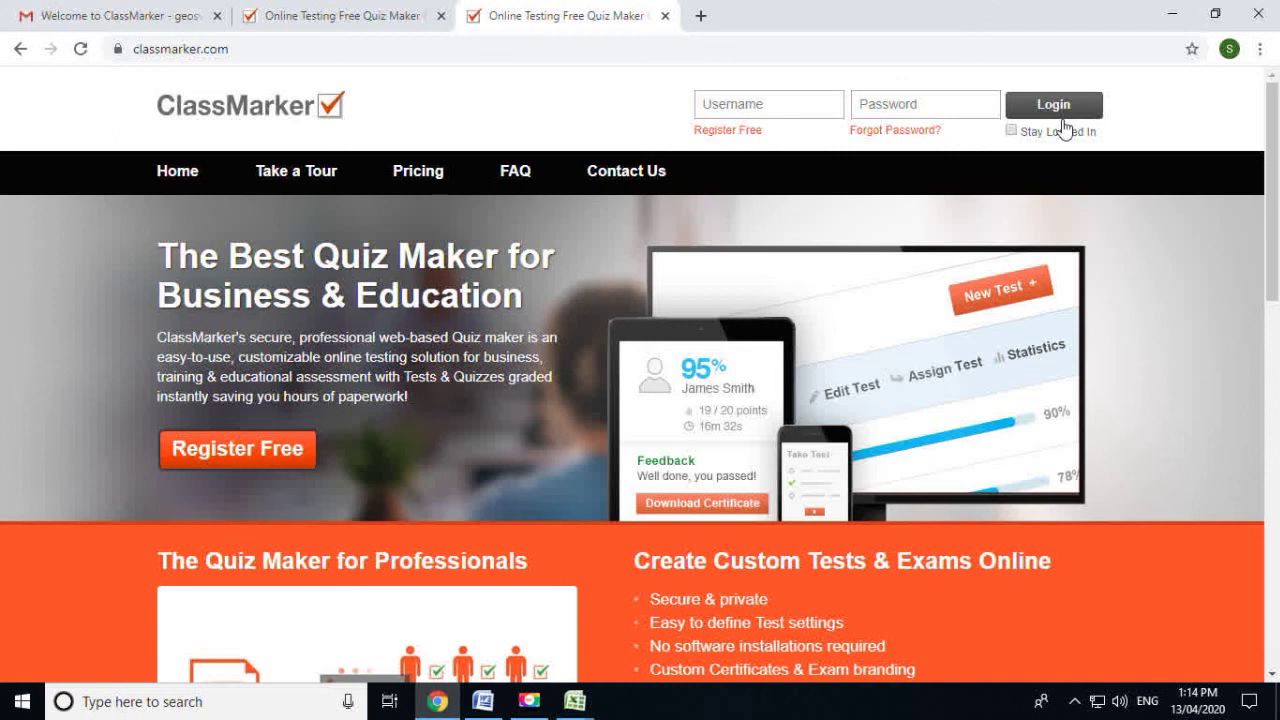
pyautogui.click(665, 16)
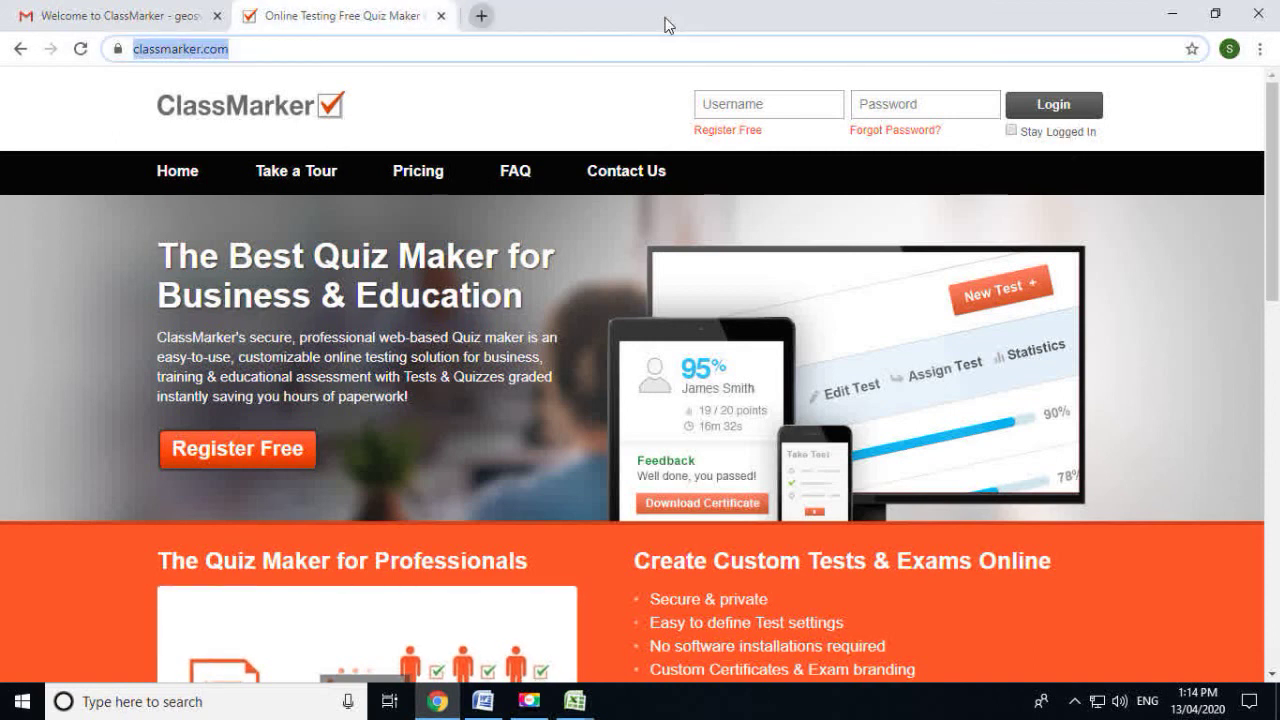
pyautogui.click(205, 15)
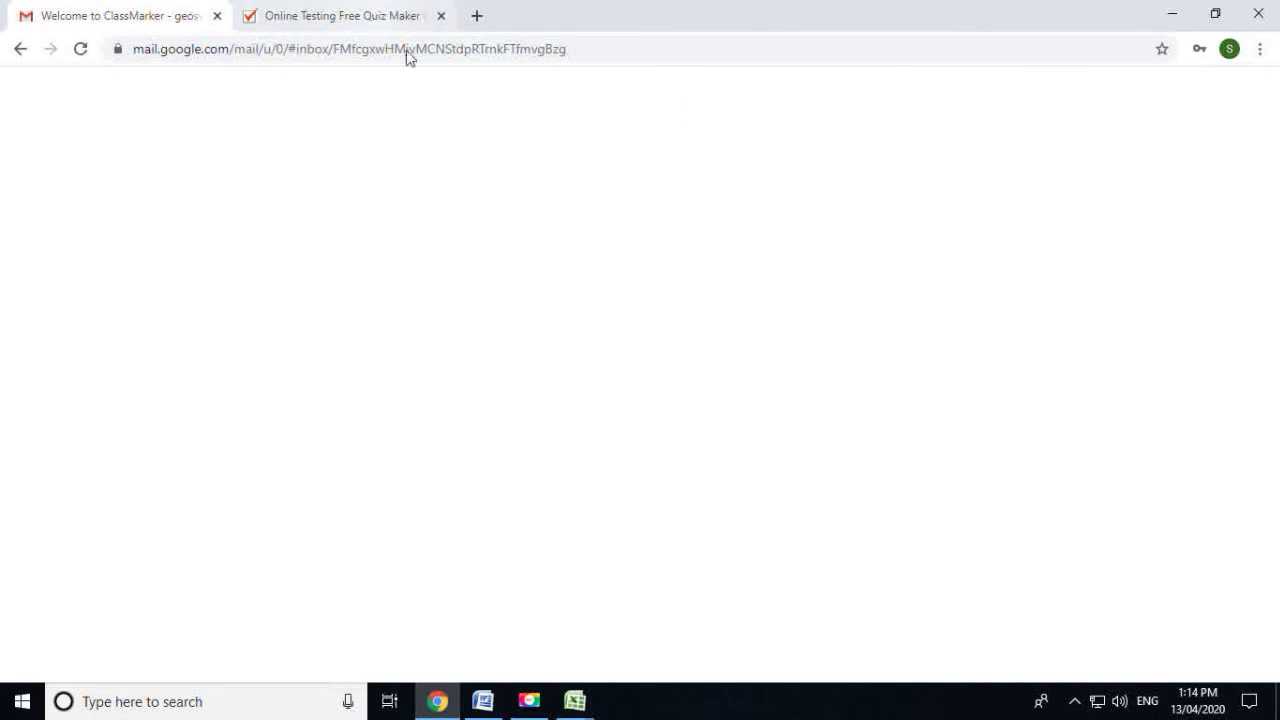
pyautogui.hotkey('ctrl', 'Tab')
# Log in as the teacher, using the username copied from the Gmail welcome email and the password
pyautogui.click(771, 102)
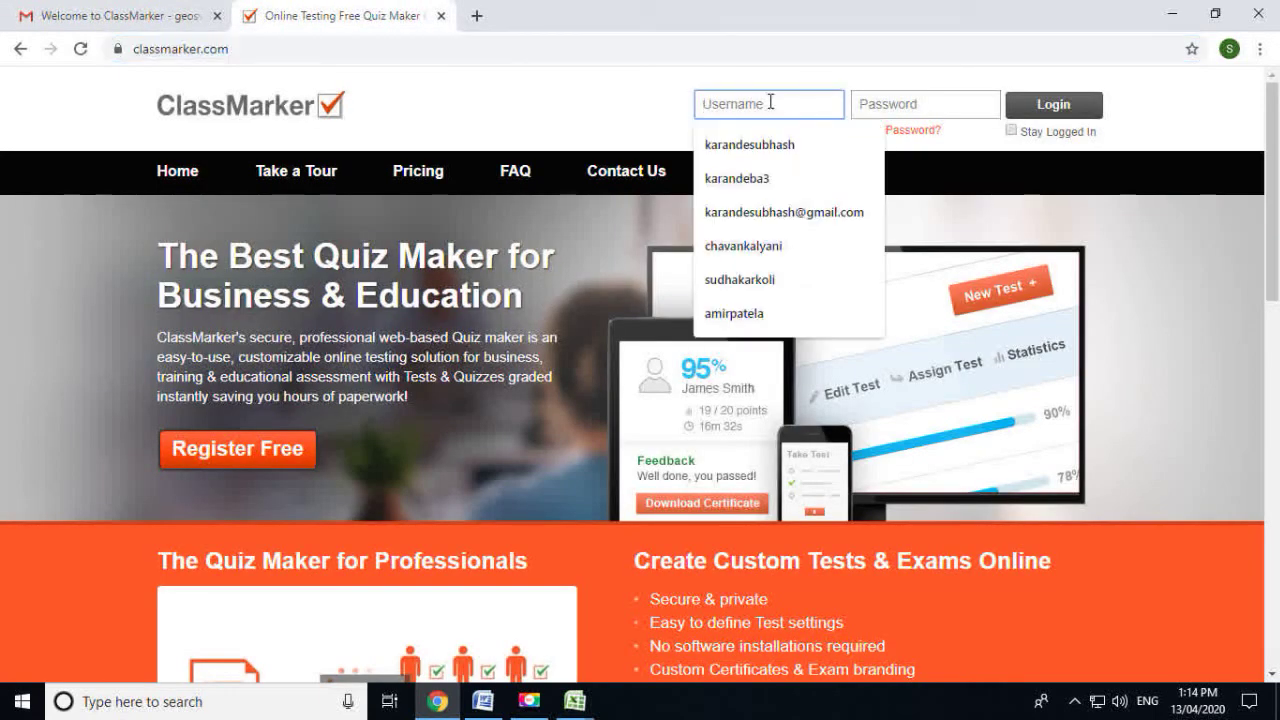
pyautogui.hotkey('ctrl', 'Tab')
pyautogui.moveTo(655, 341); pyautogui.dragTo(547, 342)
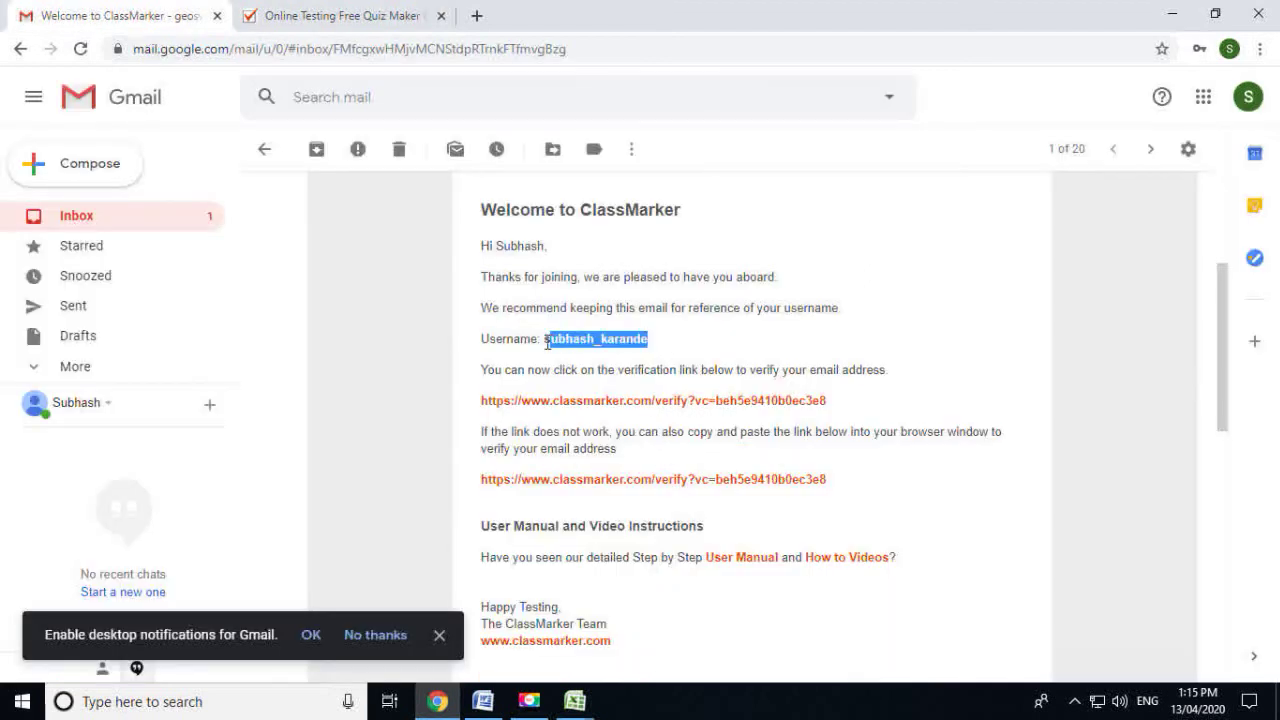
pyautogui.hotkey('ctrl', 'Tab')
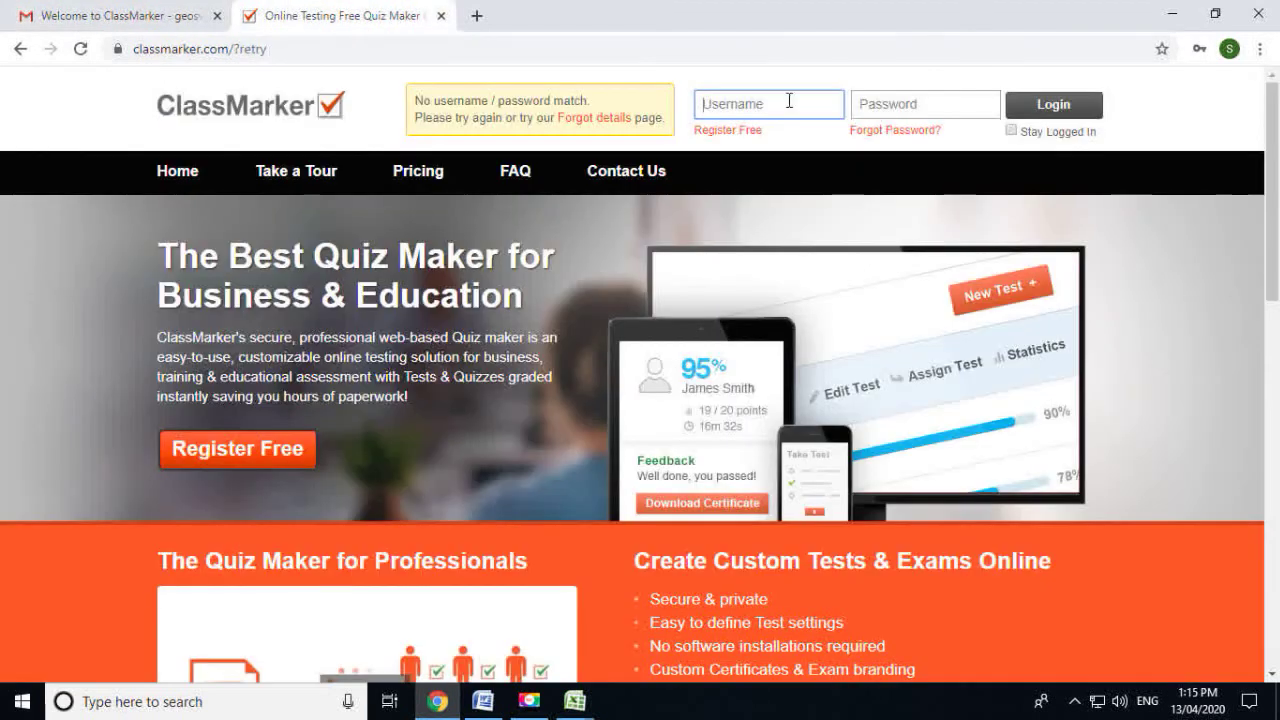
pyautogui.click(789, 104)
pyautogui.hotkey('ctrl', 'v')
pyautogui.click(921, 103)
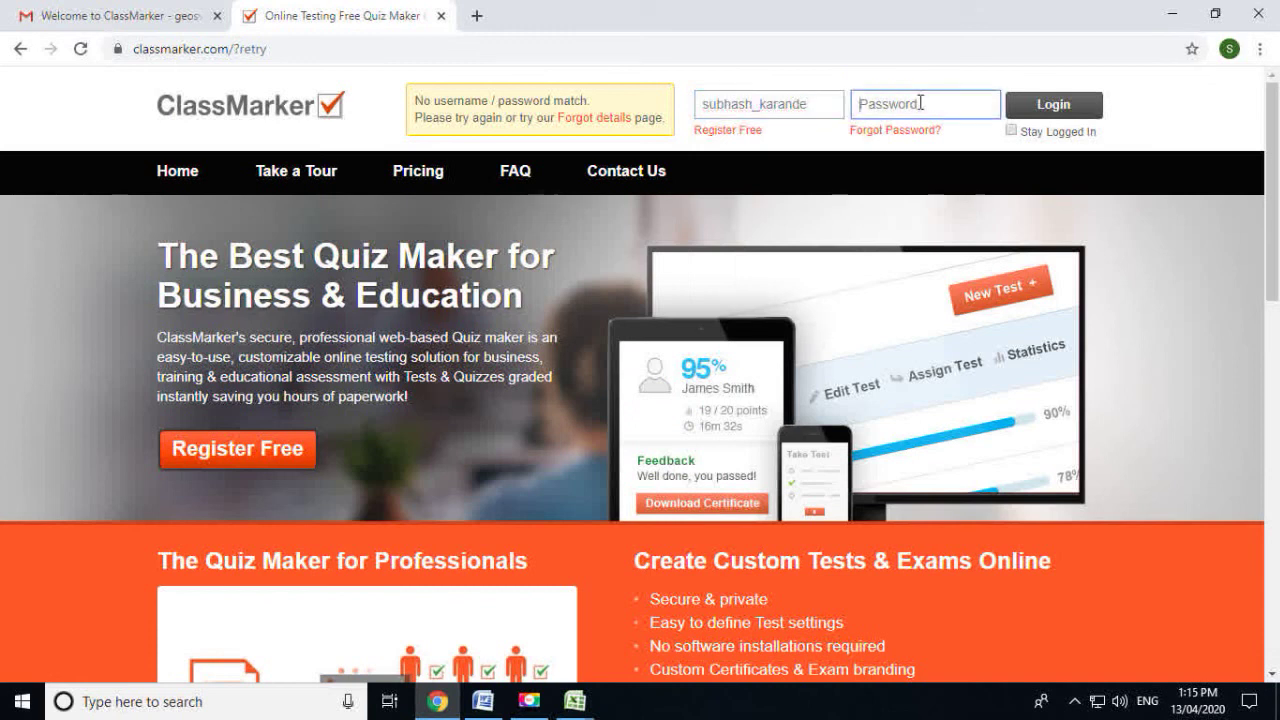
pyautogui.write('•')
pyautogui.press('BackSpace')
pyautogui.write('••')
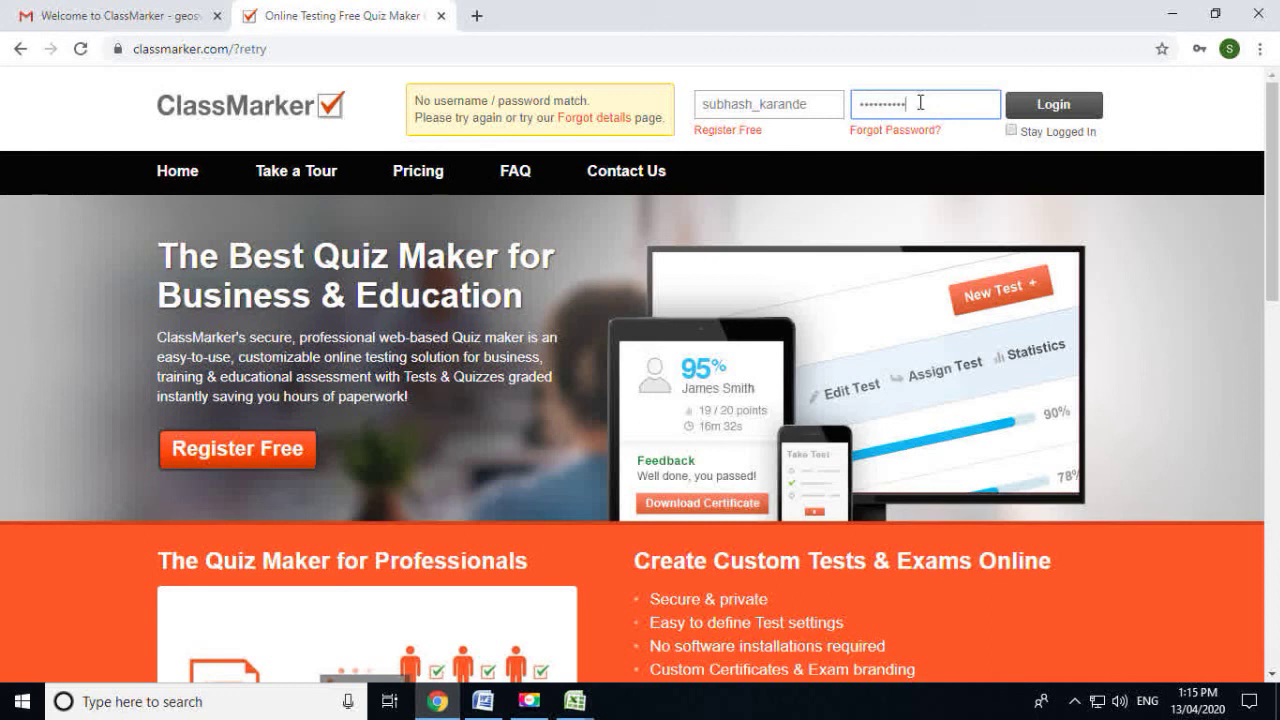
pyautogui.write('••••••••••')
pyautogui.click(1084, 106)
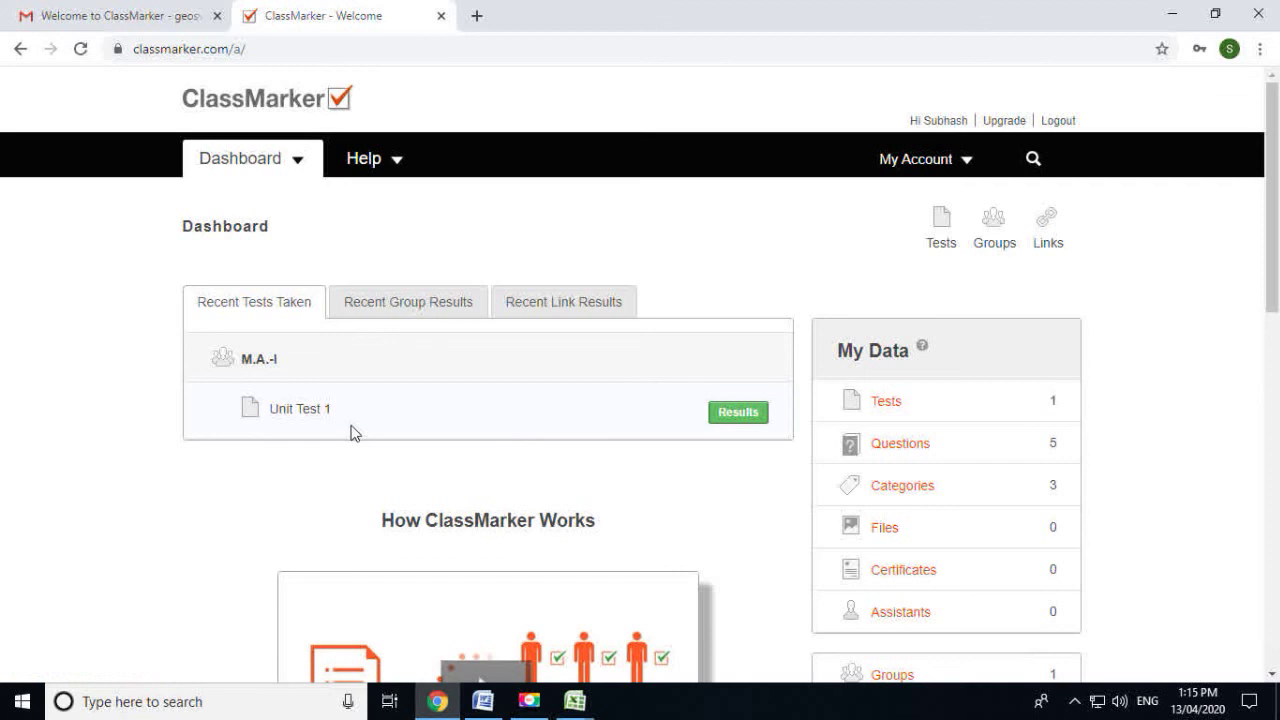
# Open the Unit Test 1 results and the student's graded 58.3% attempt
pyautogui.click(733, 414)
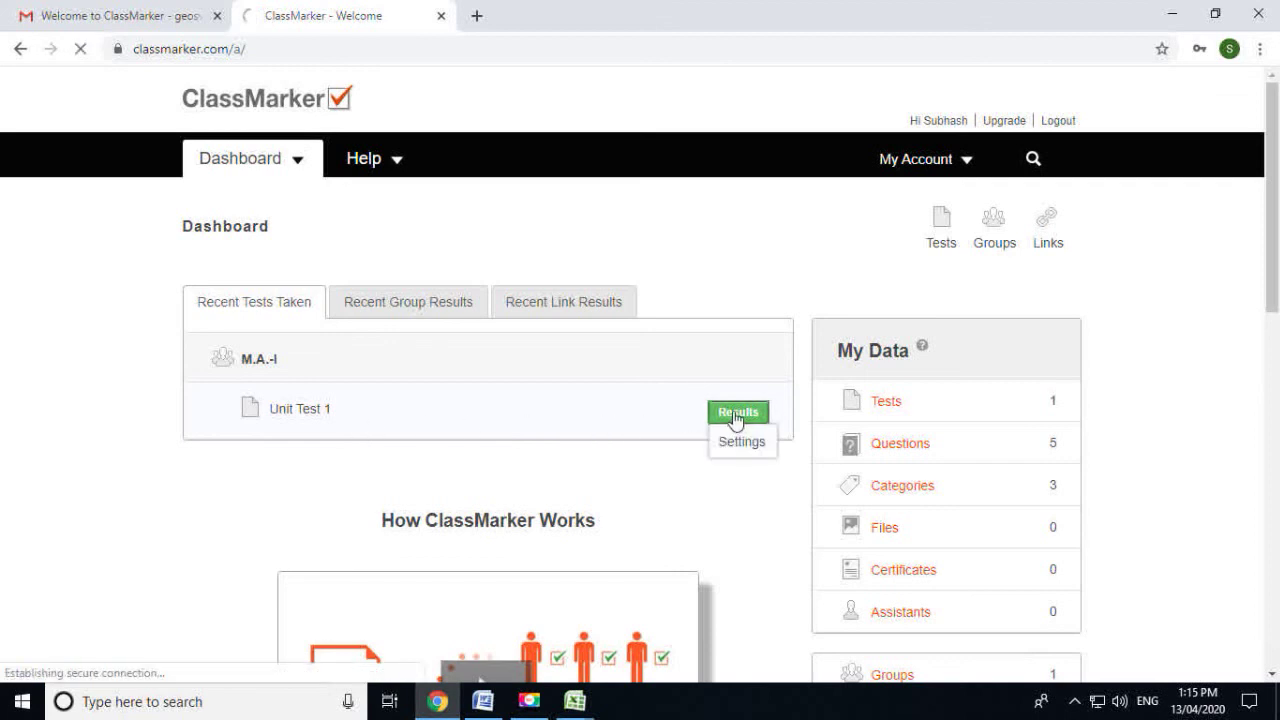
pyautogui.scroll(-3, 735, 420)
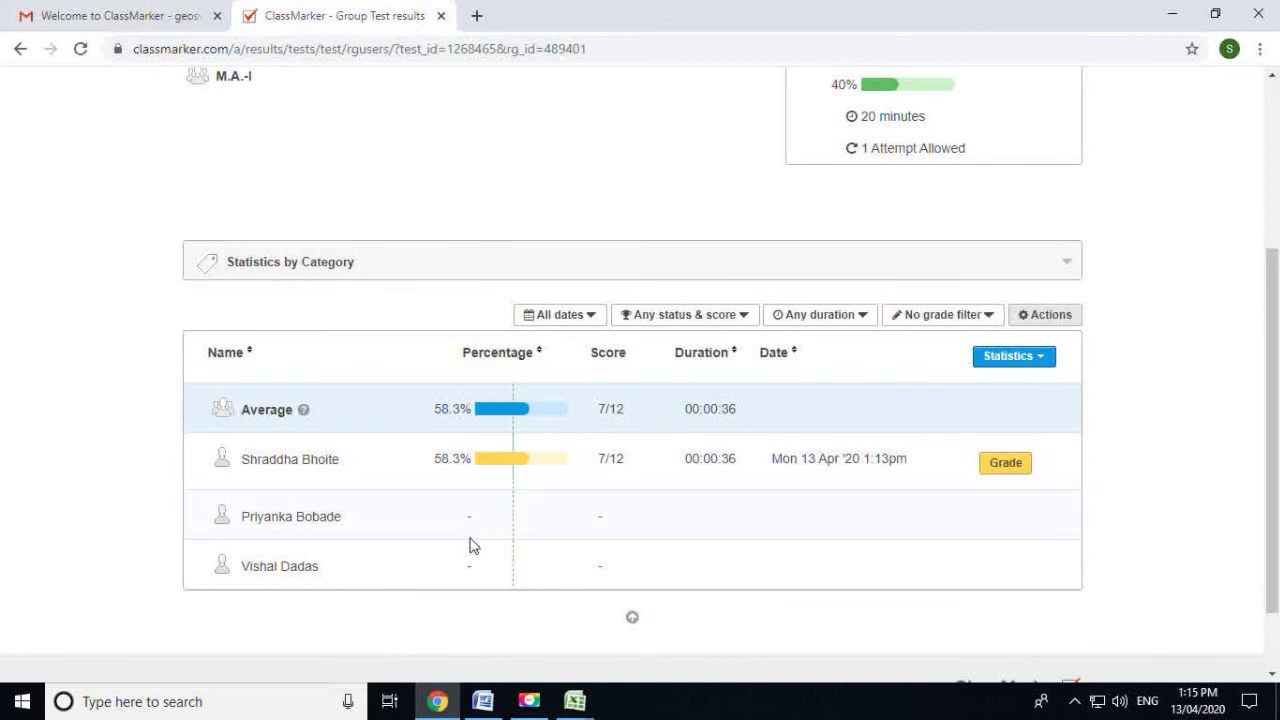
pyautogui.click(1017, 469)
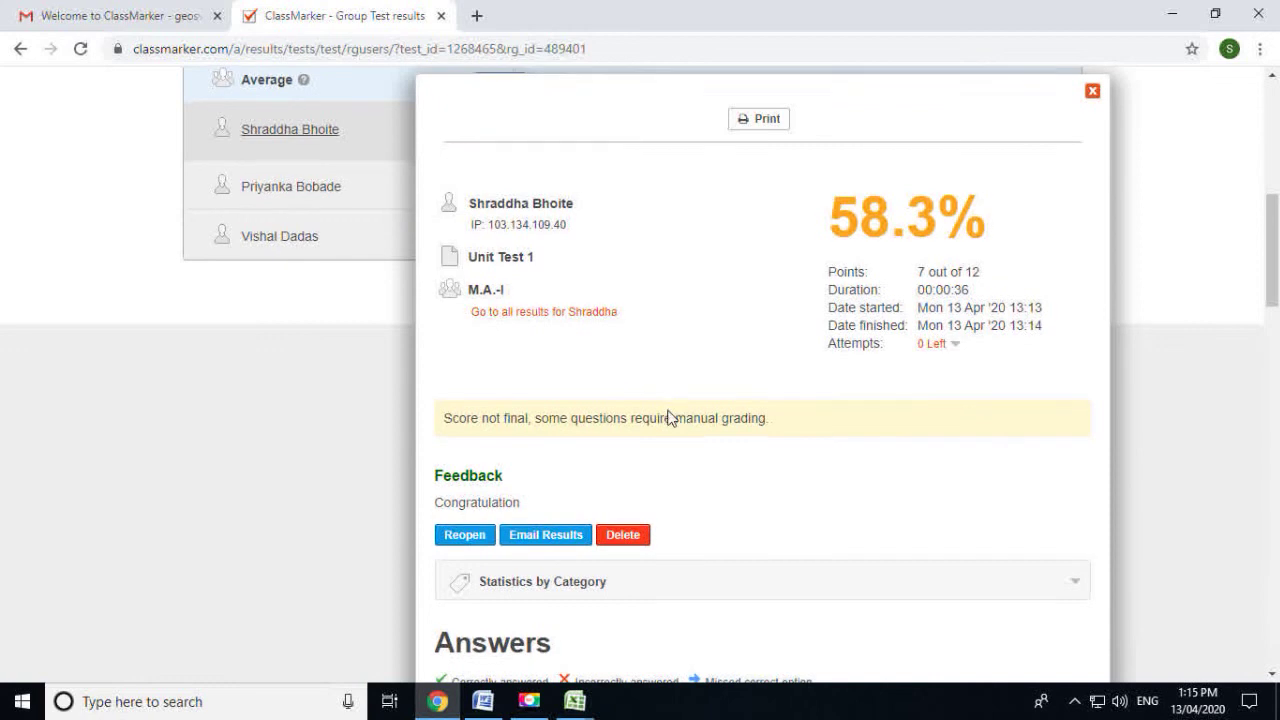
# Review the student's graded answers, then close the details to return to the group results
pyautogui.scroll(-12, 668, 420)
pyautogui.scroll(-7, 675, 443)
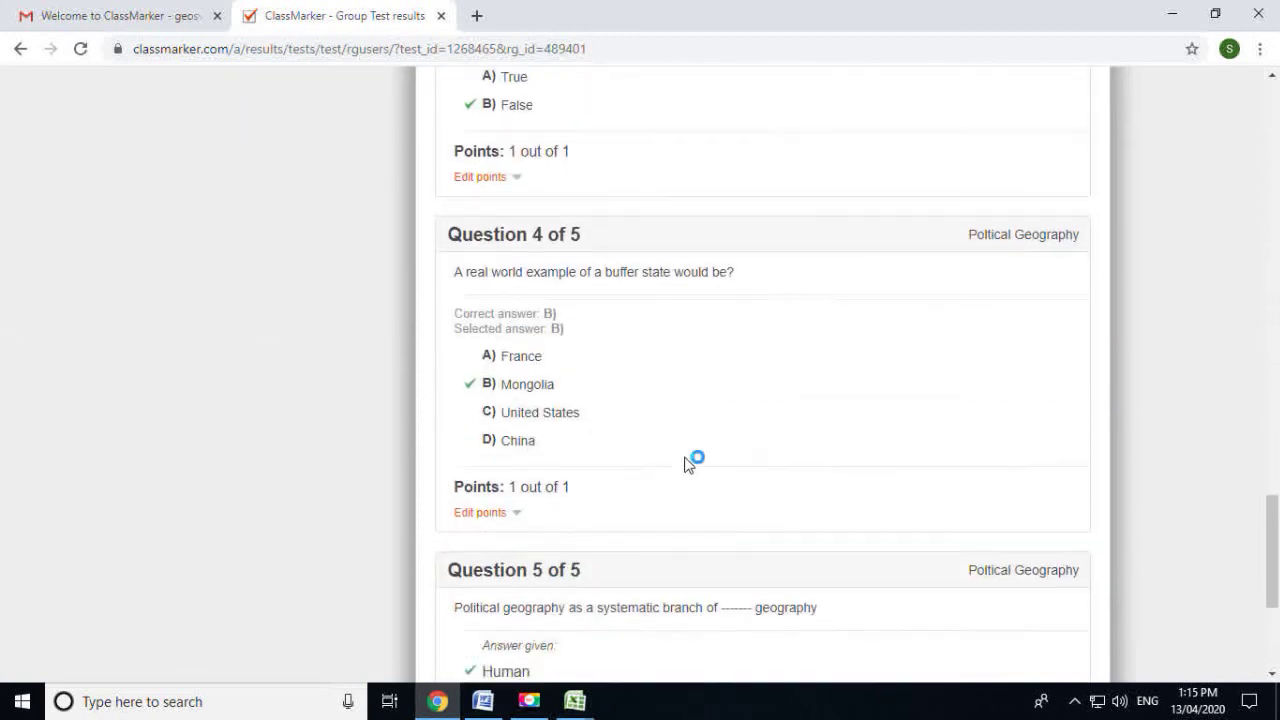
pyautogui.scroll(15, 686, 474)
pyautogui.scroll(5, 677, 487)
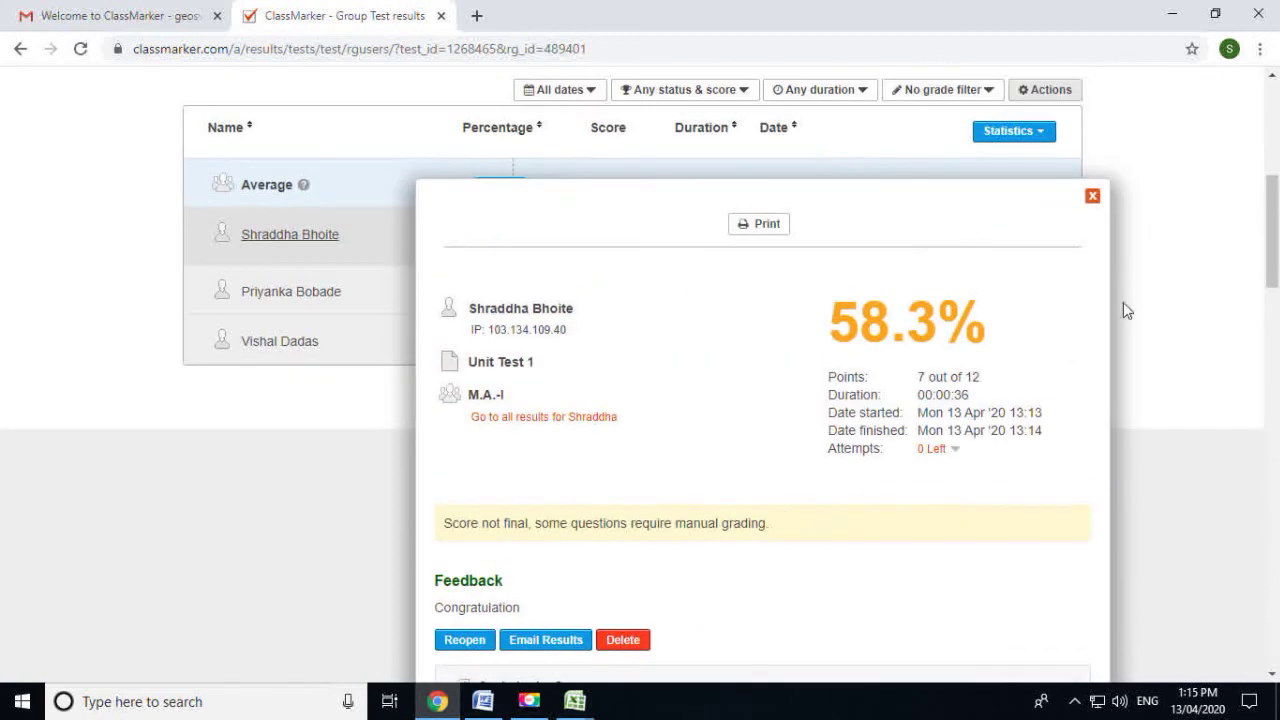
pyautogui.click(1090, 196)
pyautogui.scroll(5, 1091, 486)
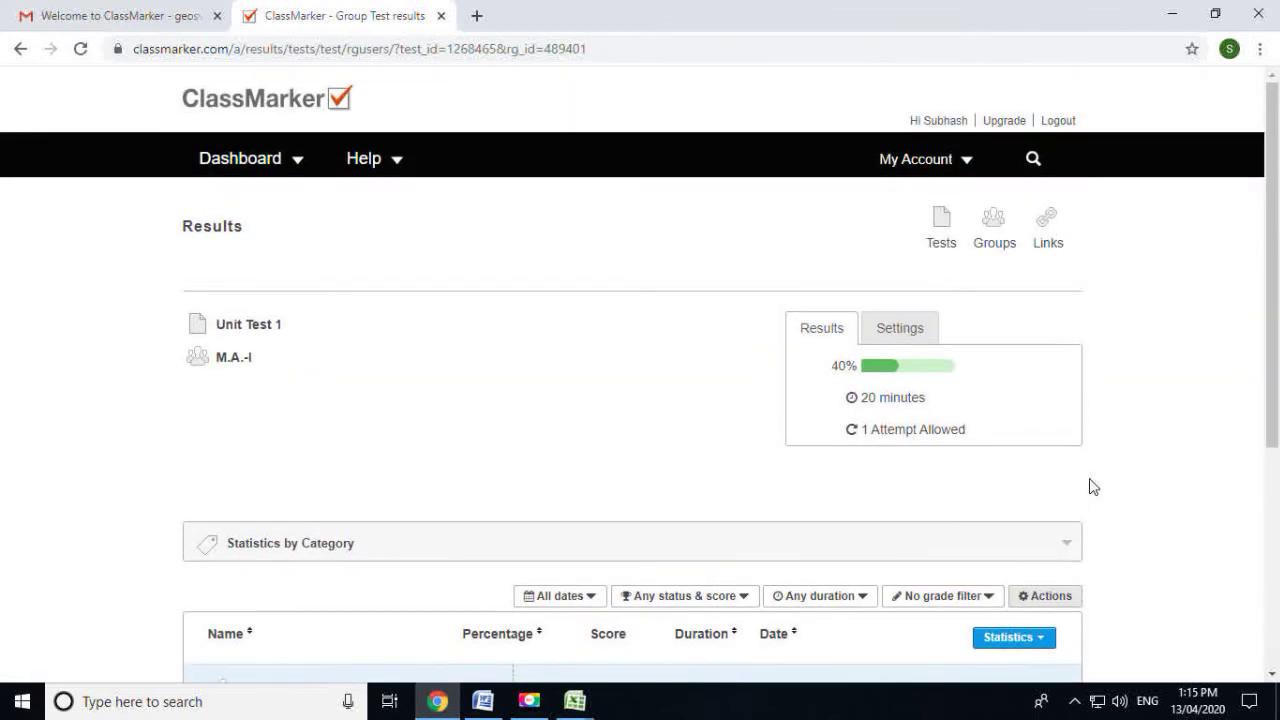